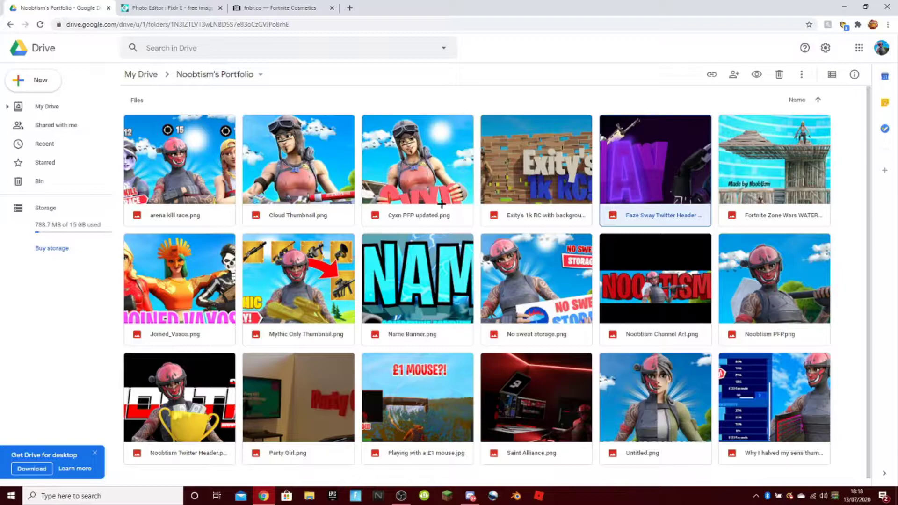
Preview Mythic Only Thumbnail.png from the Drive portfolio folder as a reference and close the preview.
{"action": "left_click", "coordinate": [581, 90]}
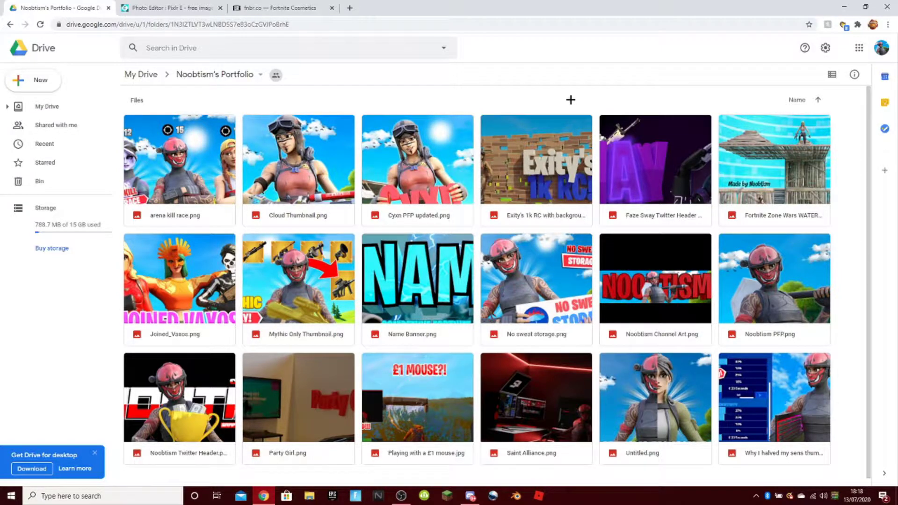
{"action": "double_click", "coordinate": [319, 318]}
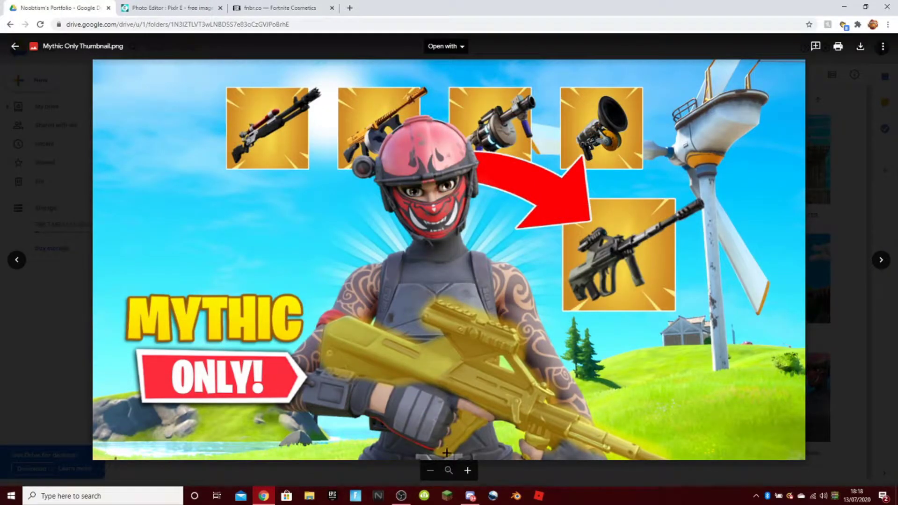
{"action": "left_click", "coordinate": [854, 164]}
Switch to Pixlr E and create a new transparent Full HD canvas of 1920 × 1080 px.
{"action": "left_click", "coordinate": [124, 7]}
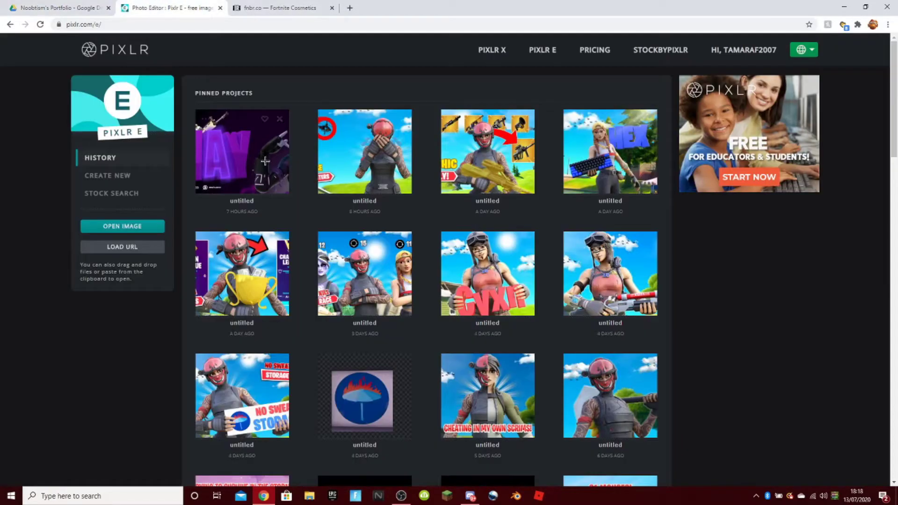
{"action": "left_click", "coordinate": [108, 175]}
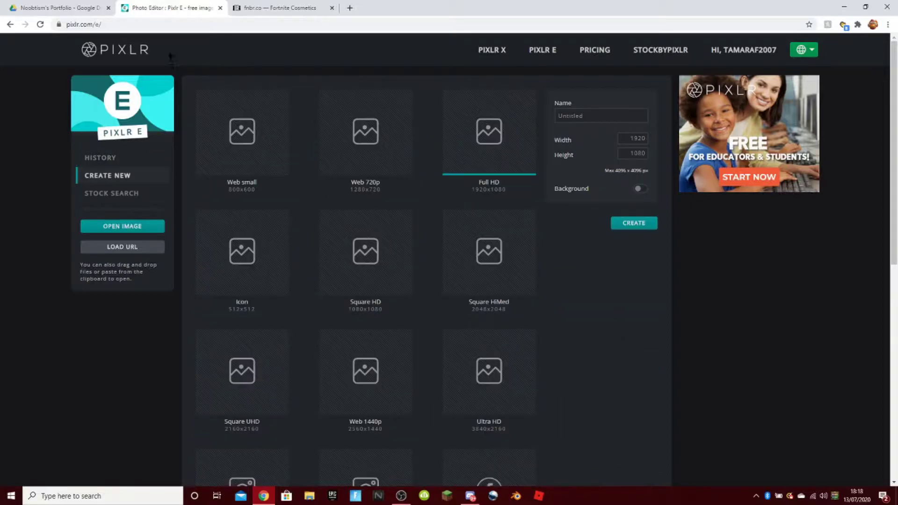
{"action": "left_click", "coordinate": [9, 25]}
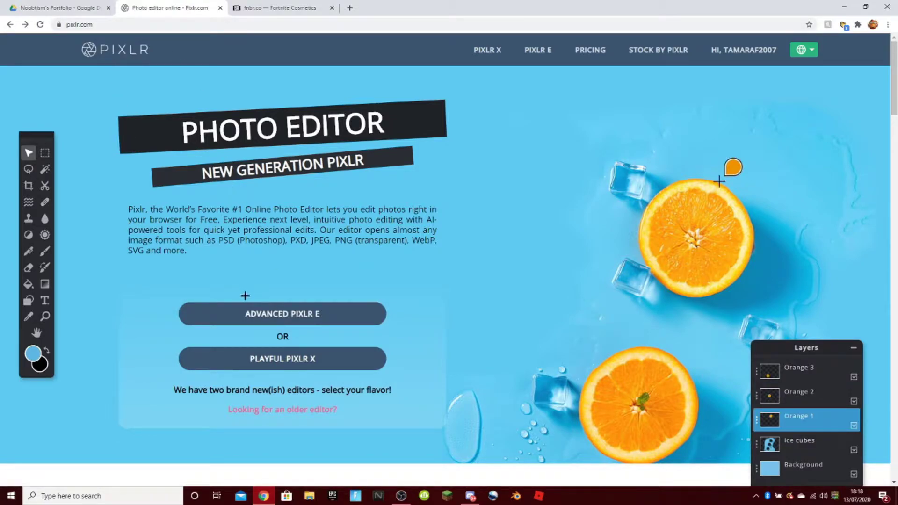
{"action": "left_click", "coordinate": [241, 314]}
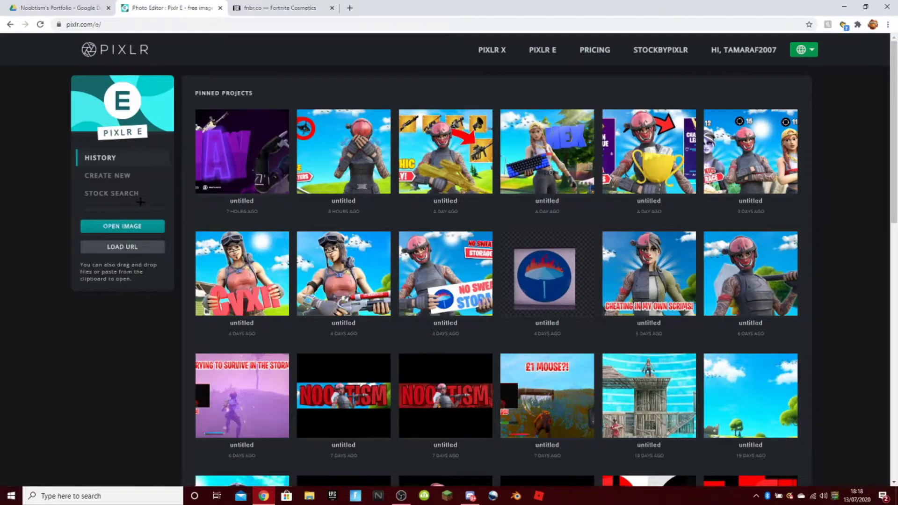
{"action": "left_click", "coordinate": [124, 174]}
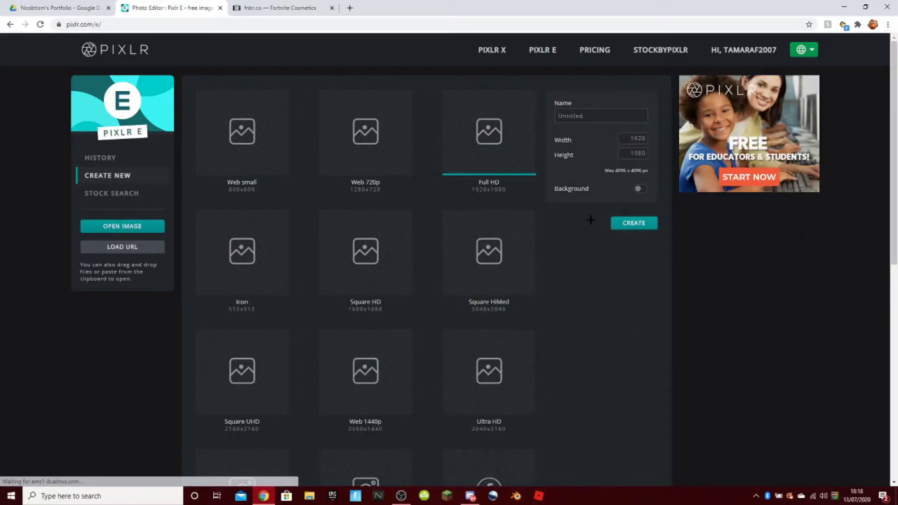
{"action": "left_click", "coordinate": [625, 228]}
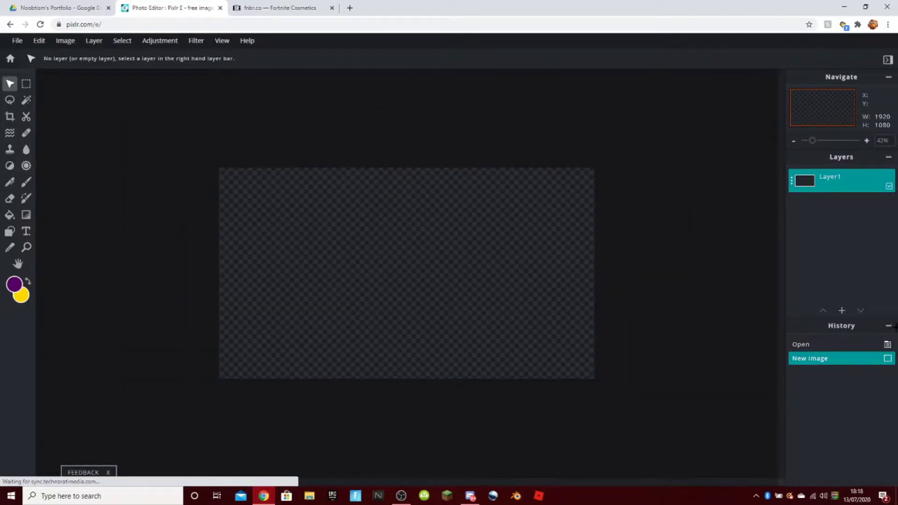
Add the house-on-water Fortnite screenshot from the Fortnite Backgrounds folder as an image layer.
{"action": "left_click", "coordinate": [841, 310]}
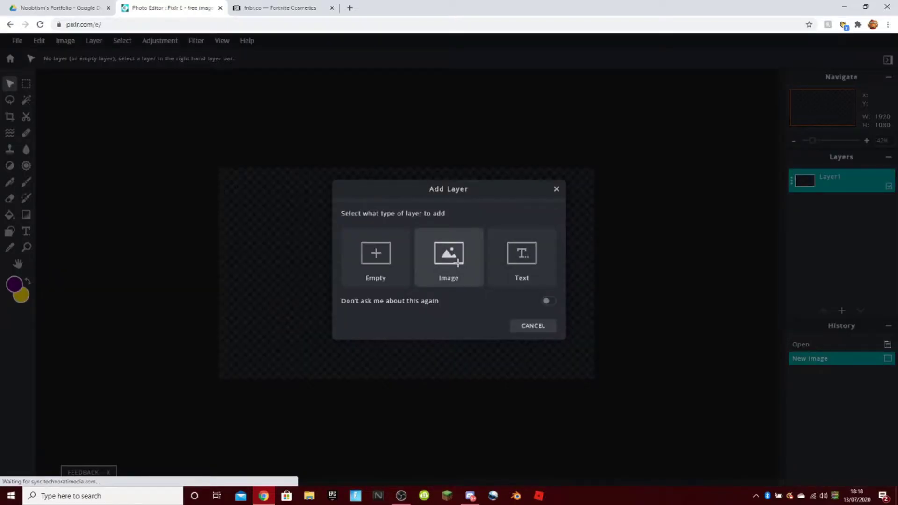
{"action": "left_click", "coordinate": [455, 257]}
{"action": "scroll", "coordinate": [179, 172], "scroll_direction": "down", "scroll_amount": 2}
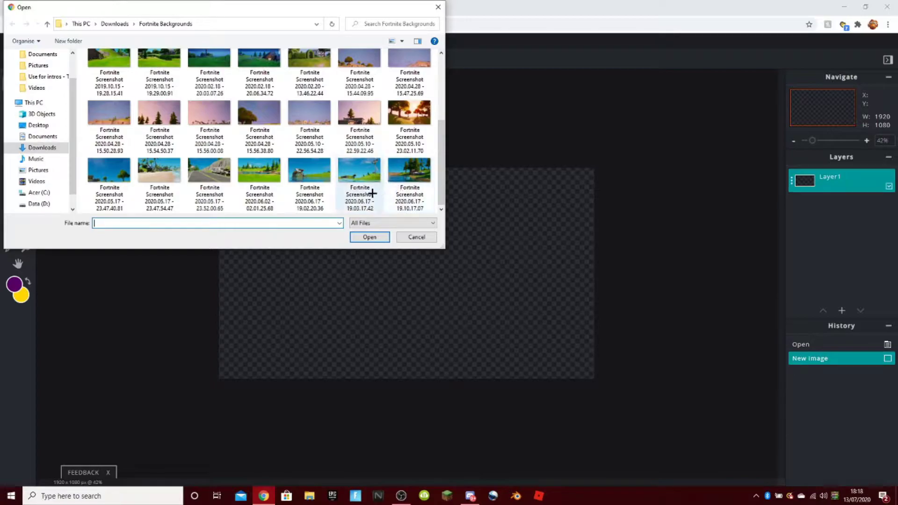
{"action": "left_click", "coordinate": [318, 193]}
{"action": "double_click", "coordinate": [318, 194]}
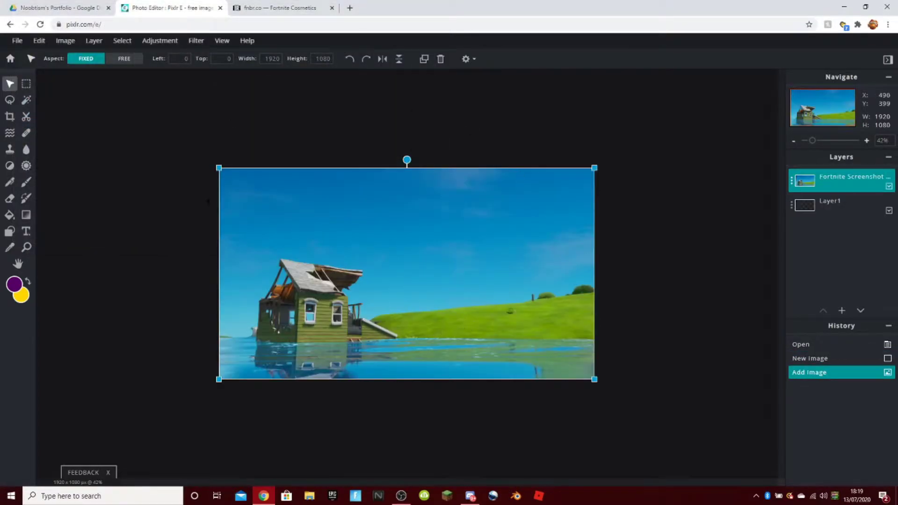
Enlarge the screenshot layer to about 2580 × 1451 px and shift it left by about 543 px.
{"action": "left_click_drag", "start_coordinate": [593, 378], "coordinate": [724, 451]}
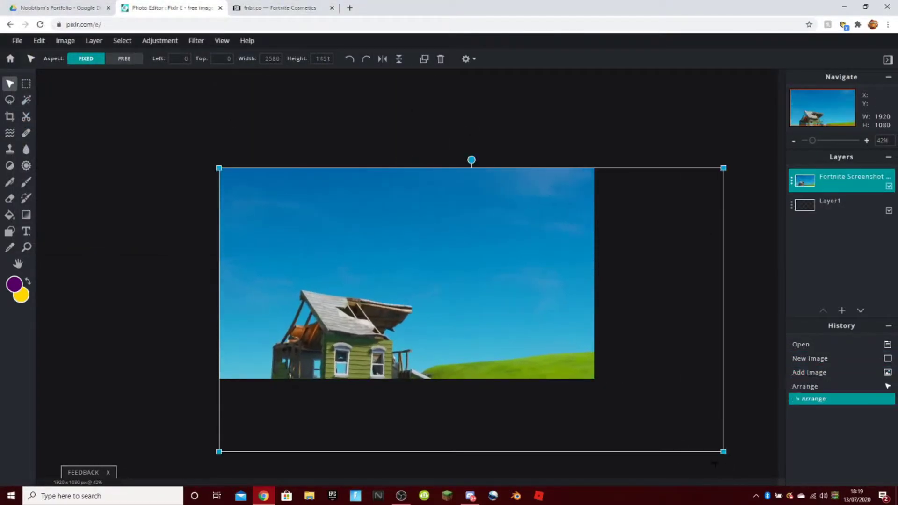
{"action": "left_click_drag", "start_coordinate": [553, 352], "coordinate": [445, 351]}
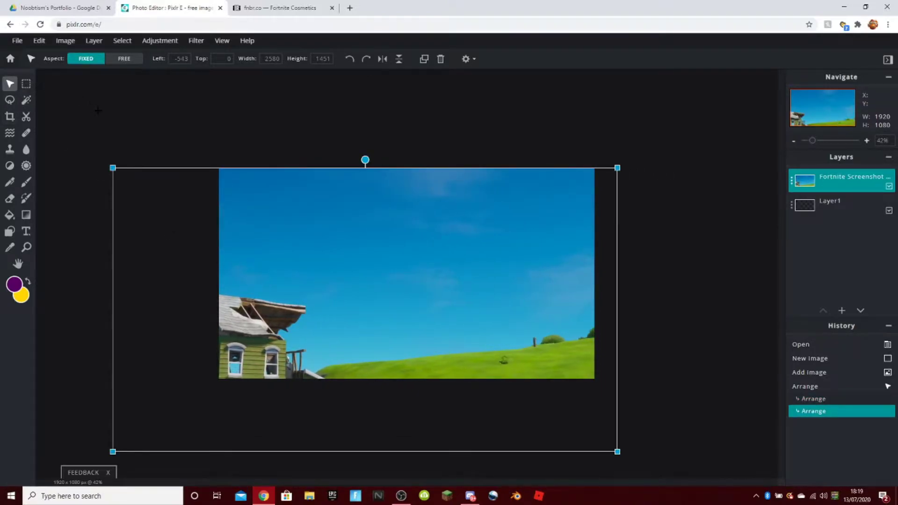
Lighten the screenshot's midtones at strength 30 using the toning tool with the 500 px square brush.
{"action": "scroll", "coordinate": [99, 109], "scroll_direction": "up", "scroll_amount": 1}
{"action": "left_click", "coordinate": [11, 164]}
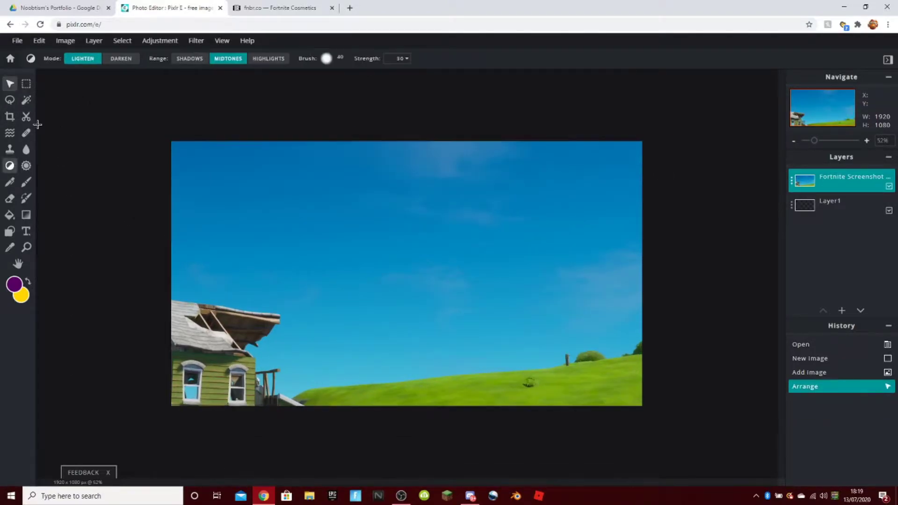
{"action": "left_click", "coordinate": [327, 58]}
{"action": "left_click", "coordinate": [532, 267]}
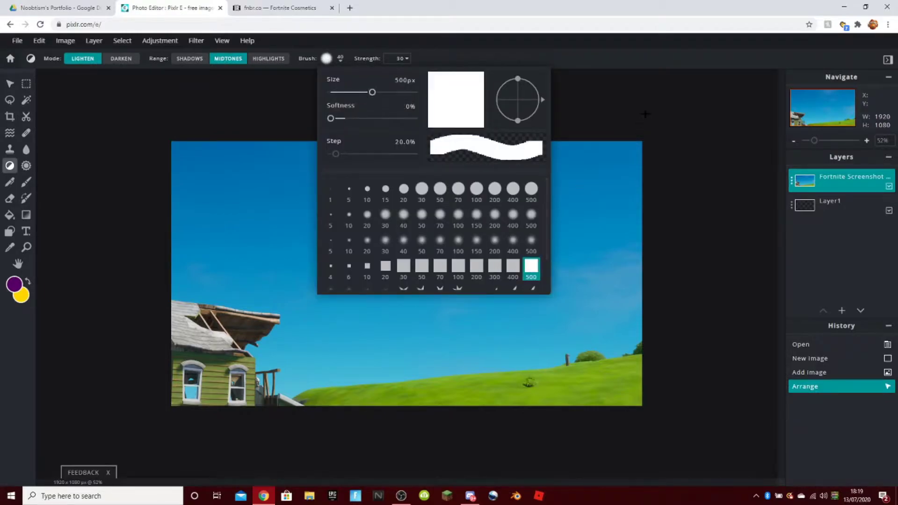
{"action": "mouse_move", "coordinate": [186, 203]}
{"action": "left_mouse_down"}
{"action": "mouse_move", "coordinate": [345, 167]}
{"action": "mouse_move", "coordinate": [654, 268]}
{"action": "mouse_move", "coordinate": [594, 396]}
{"action": "mouse_move", "coordinate": [407, 351]}
{"action": "mouse_move", "coordinate": [323, 226]}
{"action": "mouse_move", "coordinate": [271, 355]}
{"action": "mouse_move", "coordinate": [156, 412]}
{"action": "mouse_move", "coordinate": [152, 363]}
{"action": "left_mouse_up"}
{"action": "left_click", "coordinate": [7, 85]}
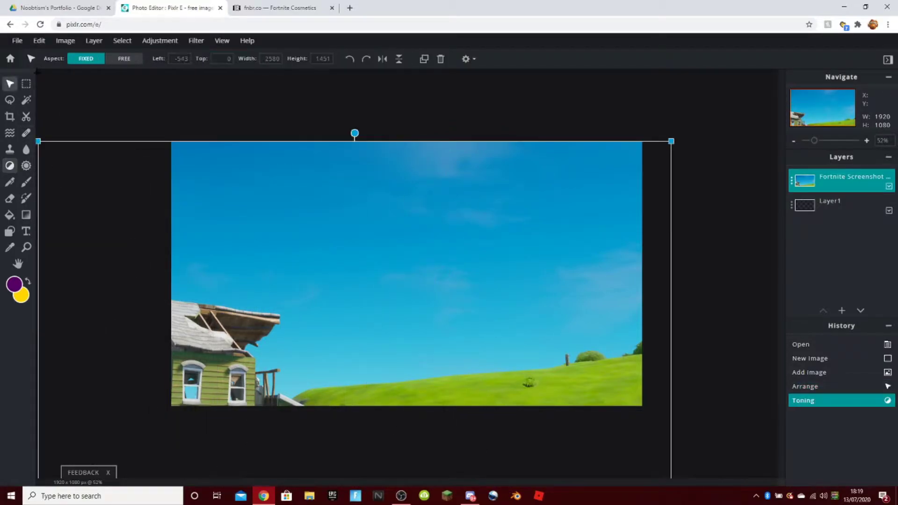
Brighten the screenshot layer with Curves by moving the master curve's white point inward.
{"action": "left_click", "coordinate": [159, 40]}
{"action": "left_click", "coordinate": [216, 180]}
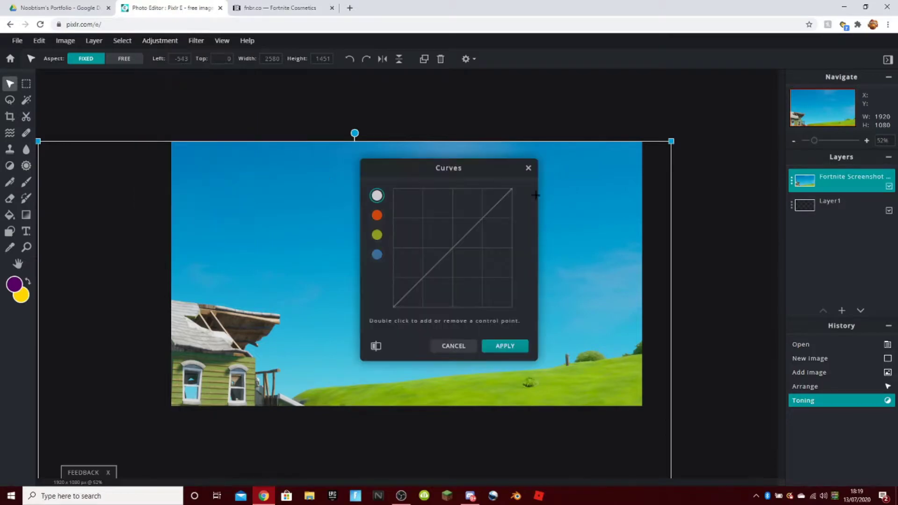
{"action": "left_click_drag", "start_coordinate": [511, 189], "coordinate": [490, 187]}
{"action": "left_click", "coordinate": [505, 345]}
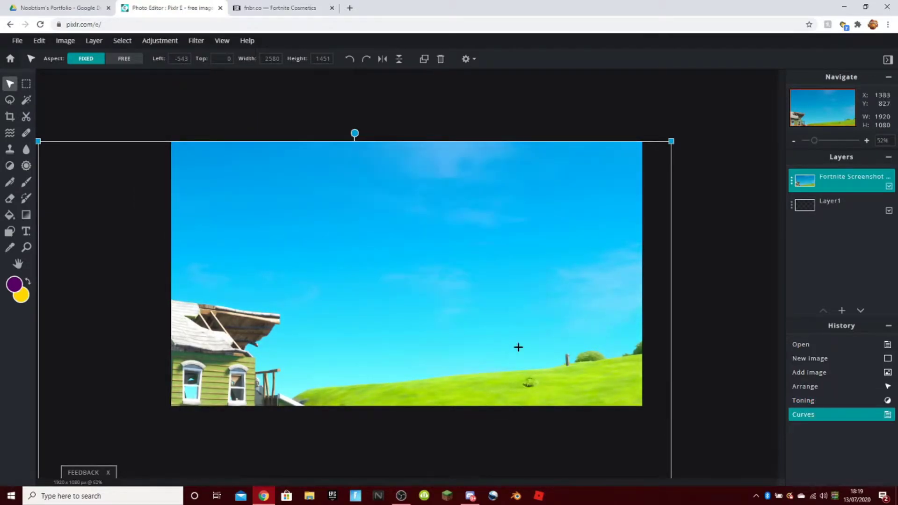
Try a slight clockwise rotation of the screenshot layer and undo it.
{"action": "scroll", "coordinate": [596, 377], "scroll_direction": "down", "scroll_amount": 5}
{"action": "left_click", "coordinate": [598, 378]}
{"action": "scroll", "coordinate": [597, 379], "scroll_direction": "up", "scroll_amount": 4}
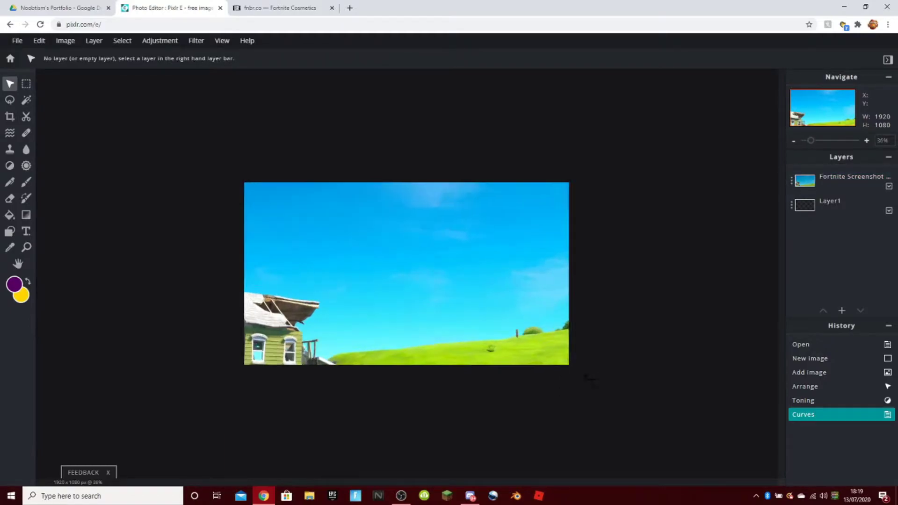
{"action": "left_click", "coordinate": [531, 349]}
{"action": "left_click_drag", "start_coordinate": [371, 174], "coordinate": [375, 174]}
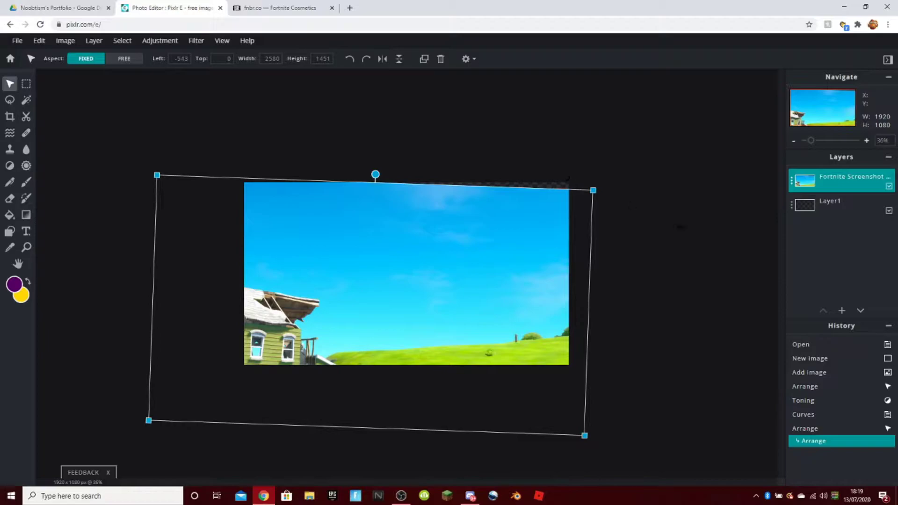
{"action": "key", "text": "ctrl+z"}
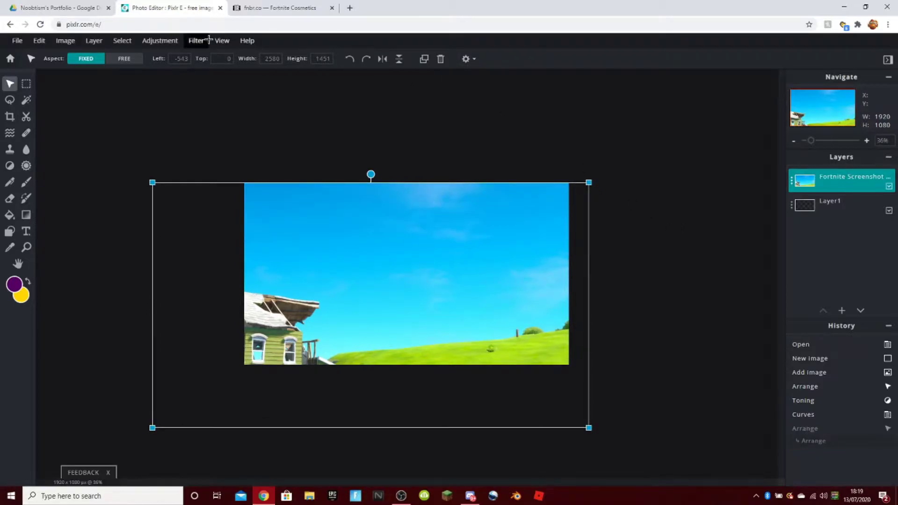
Apply a slight Gaussian blur to the screenshot layer and deselect it.
{"action": "left_click", "coordinate": [190, 41]}
{"action": "left_click", "coordinate": [234, 71]}
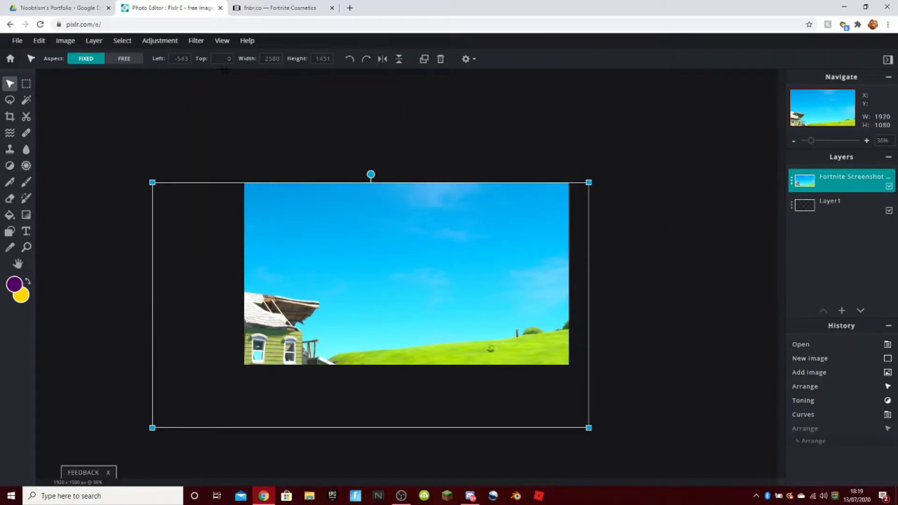
{"action": "left_click", "coordinate": [202, 43]}
{"action": "left_click", "coordinate": [214, 72]}
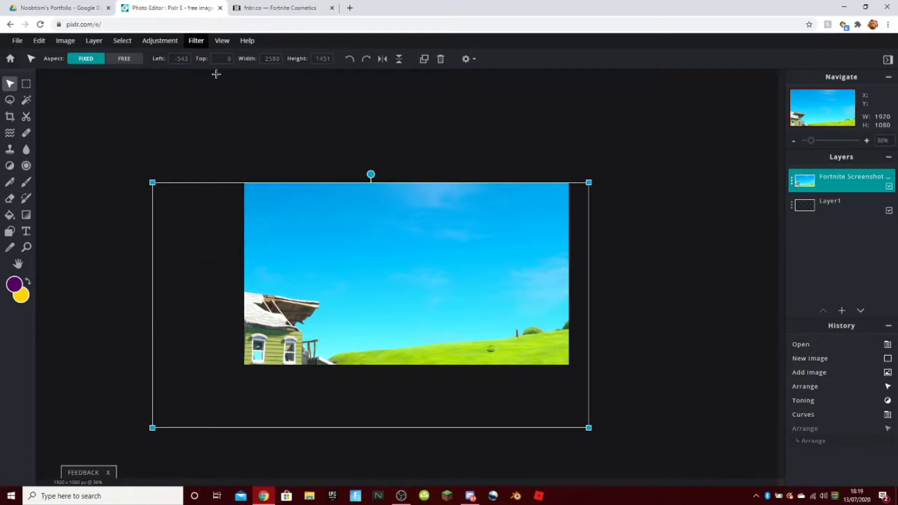
{"action": "left_click", "coordinate": [195, 40]}
{"action": "mouse_move", "coordinate": [211, 80]}
{"action": "left_click", "coordinate": [337, 113]}
{"action": "left_click", "coordinate": [401, 274]}
{"action": "left_click", "coordinate": [519, 301]}
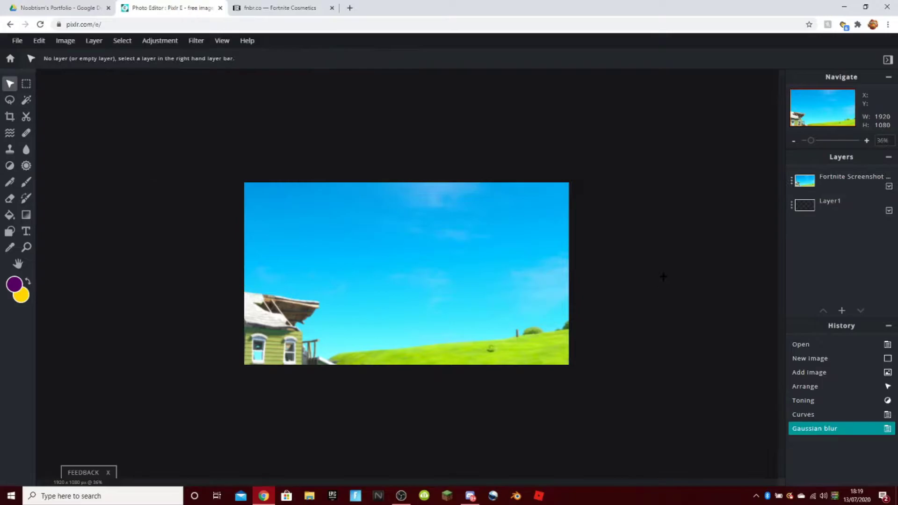
Search Google for "fortnite rarity background" in a new browser tab.
{"action": "left_click", "coordinate": [272, 2]}
{"action": "left_click", "coordinate": [350, 7]}
{"action": "type", "text": "fortnite green rarity background"}
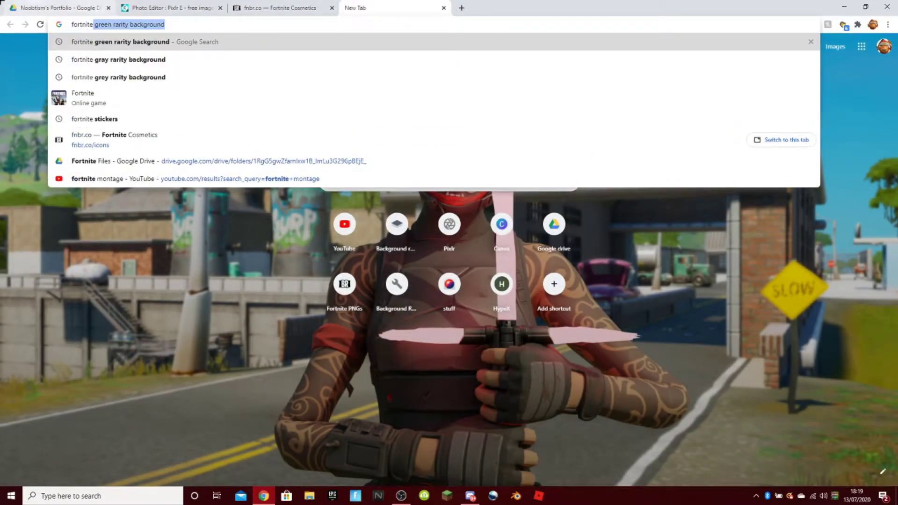
{"action": "left_click", "coordinate": [109, 25]}
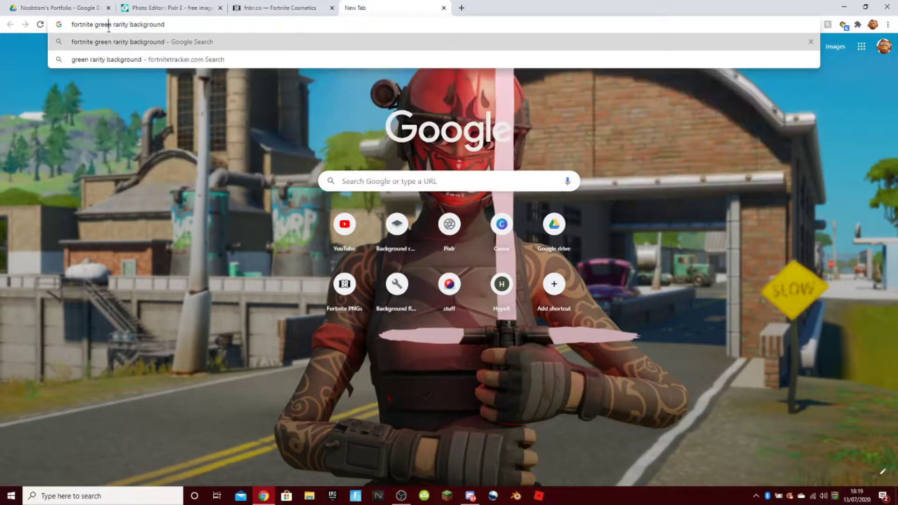
{"action": "key", "text": "BackSpace"}
{"action": "key", "text": "Return"}
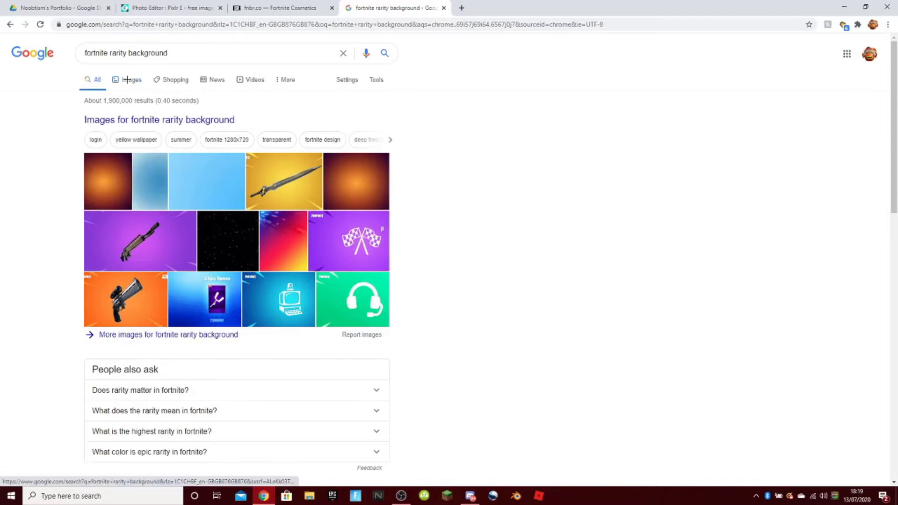
Copy the orange Legendary Fortnite blank background from the image results and paste it into the Pixlr canvas.
{"action": "left_click", "coordinate": [126, 80]}
{"action": "left_click", "coordinate": [240, 174]}
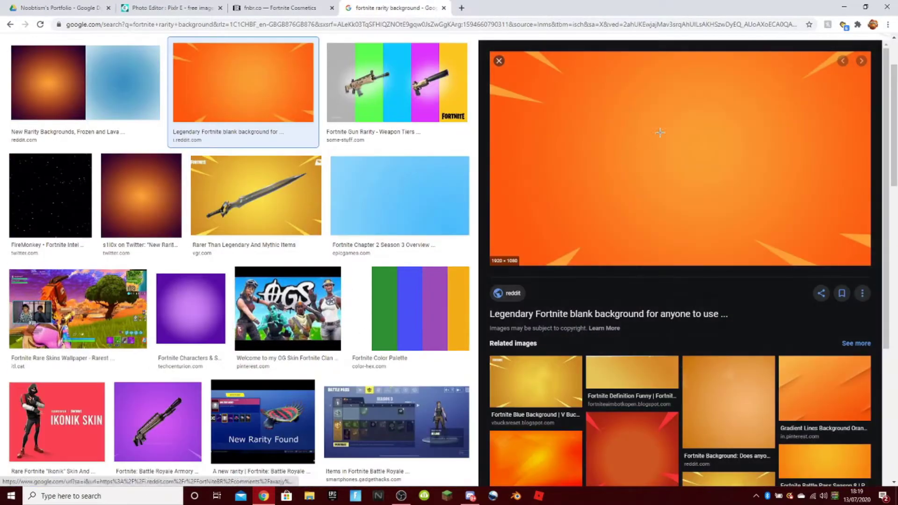
{"action": "right_click", "coordinate": [659, 133]}
{"action": "left_click", "coordinate": [701, 237]}
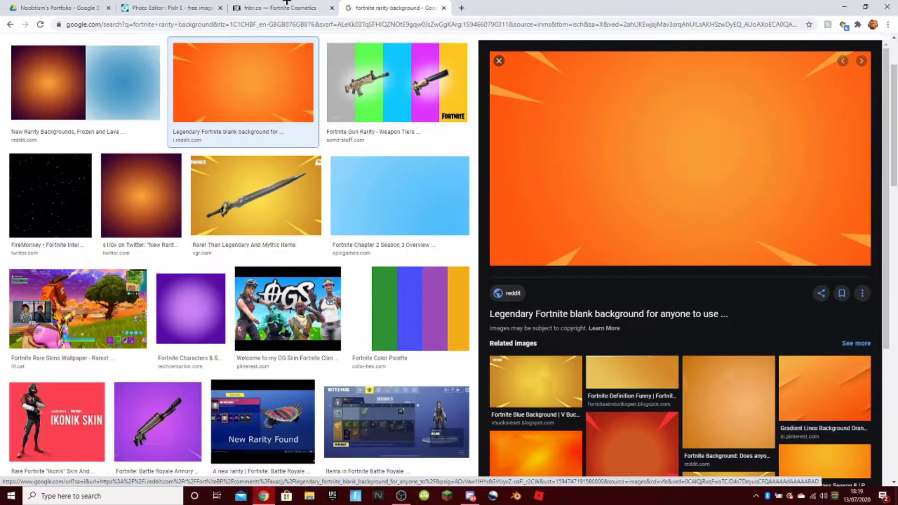
{"action": "left_click", "coordinate": [178, 7]}
{"action": "key", "text": "ctrl+v"}
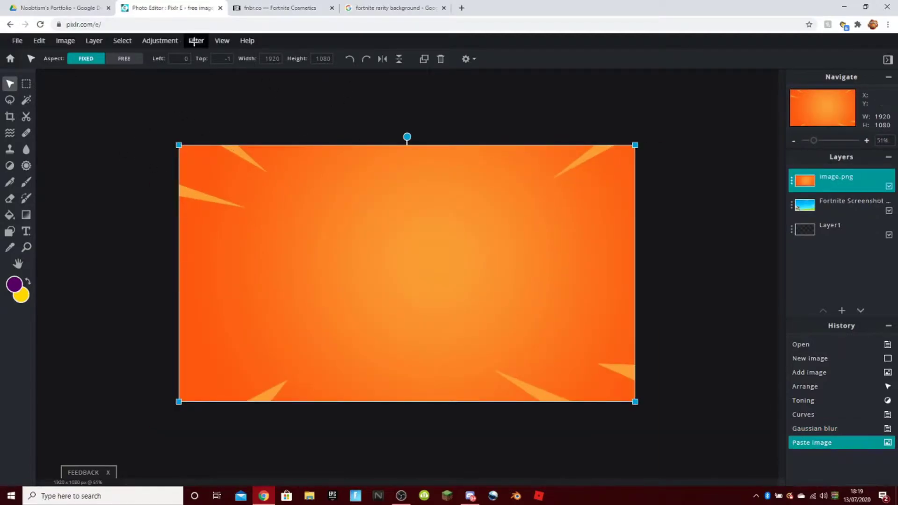
Resize the orange background with free aspect to about 443 × 687 px, anchored in the canvas's lower-left corner.
{"action": "left_click", "coordinate": [125, 59]}
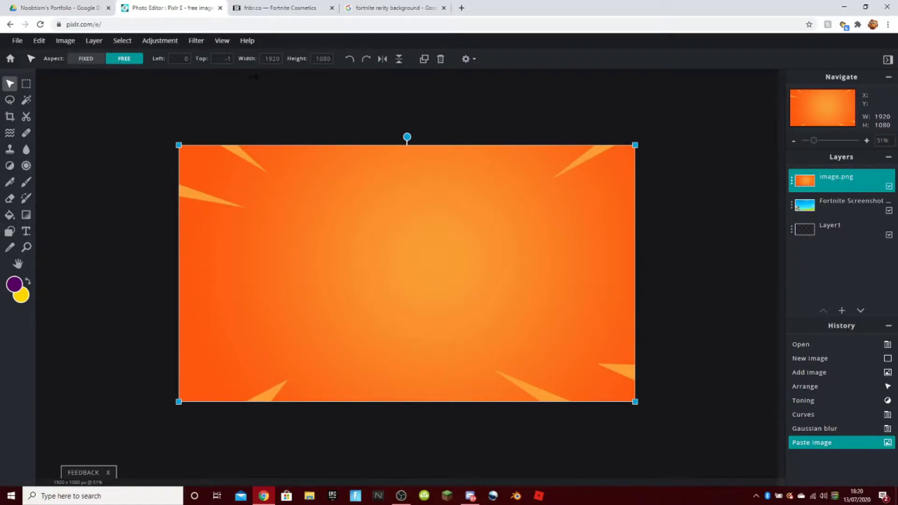
{"action": "left_click", "coordinate": [269, 58]}
{"action": "left_click_drag", "start_coordinate": [635, 145], "coordinate": [284, 238]}
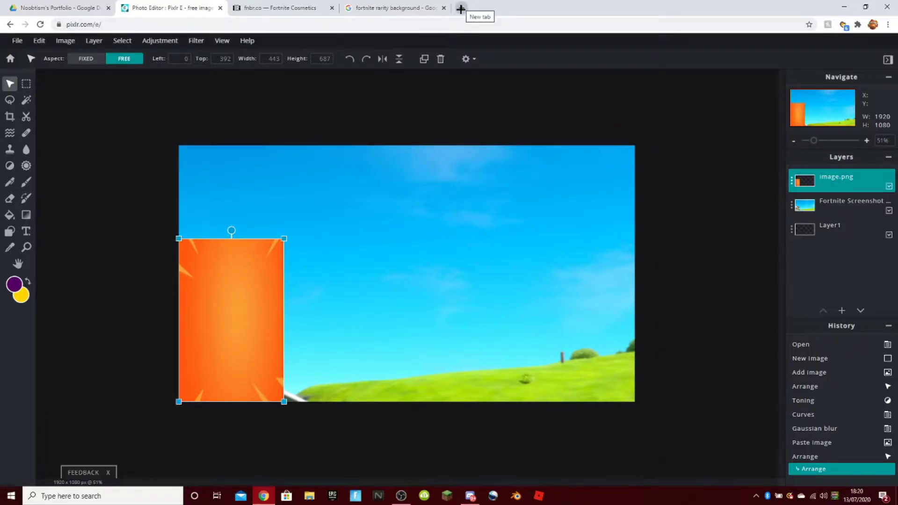
Calculate 1900 divided by 5 with a Google search in a new tab.
{"action": "left_click", "coordinate": [460, 9]}
{"action": "type", "text": "1900 divi"}
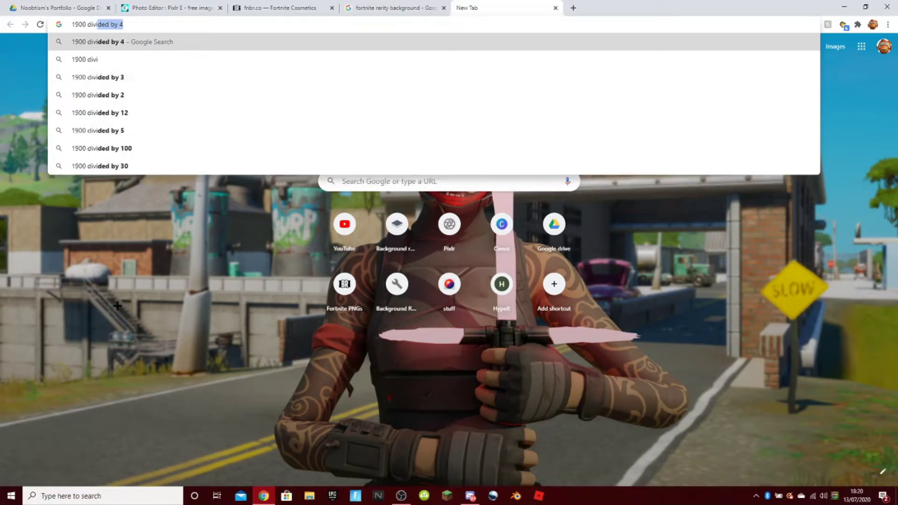
{"action": "type", "text": "ded by 5"}
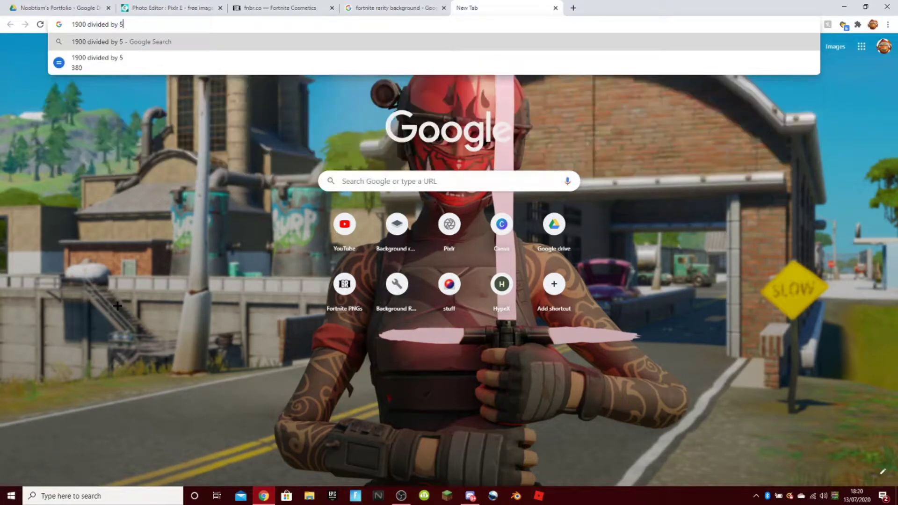
{"action": "key", "text": "Return"}
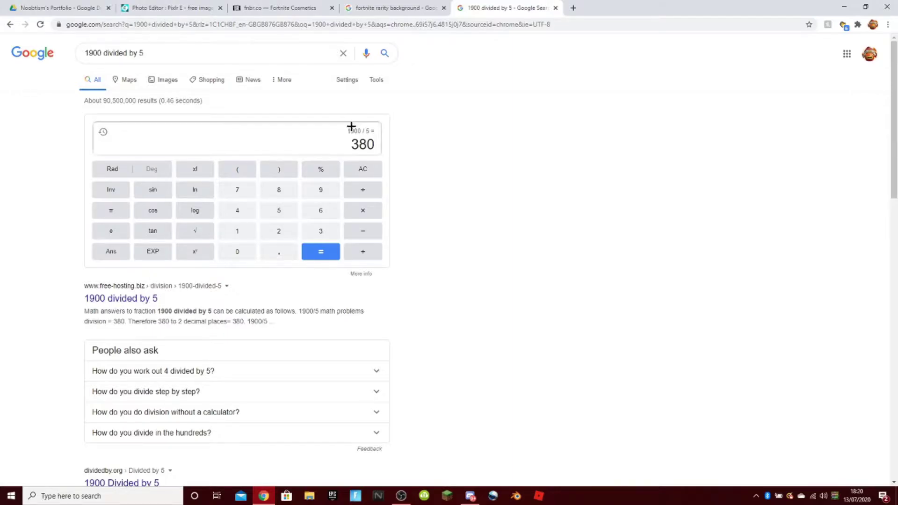
Return to the Pixlr E editor and set the orange panel's width to 380 px.
{"action": "left_click", "coordinate": [393, 8]}
{"action": "left_click", "coordinate": [281, 8]}
{"action": "left_click", "coordinate": [188, 8]}
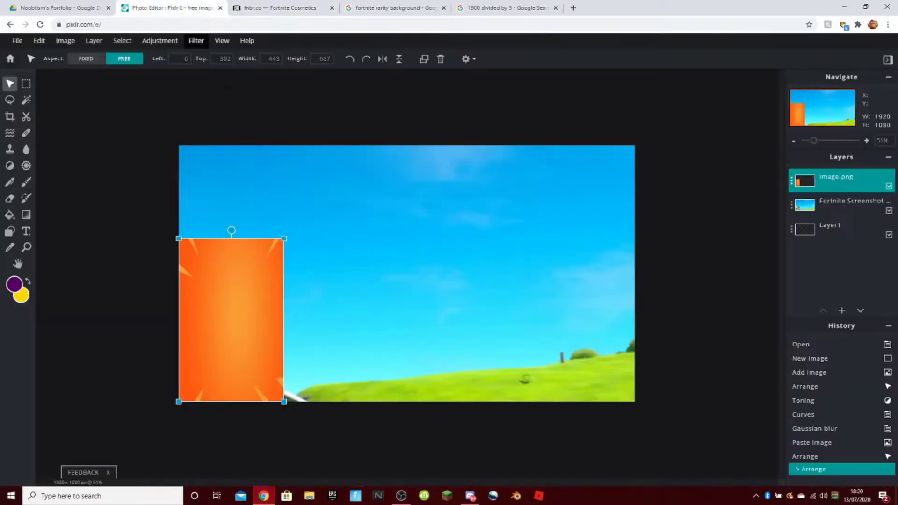
{"action": "left_click", "coordinate": [272, 58]}
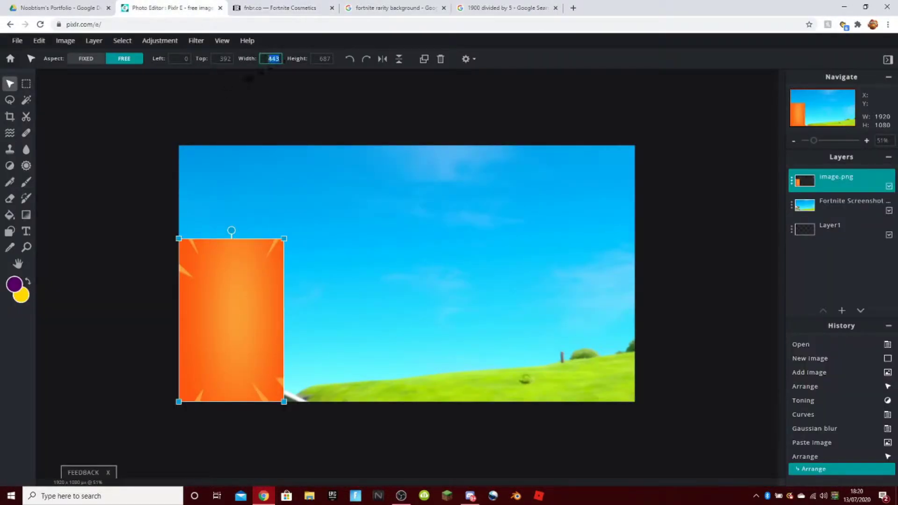
{"action": "type", "text": "380"}
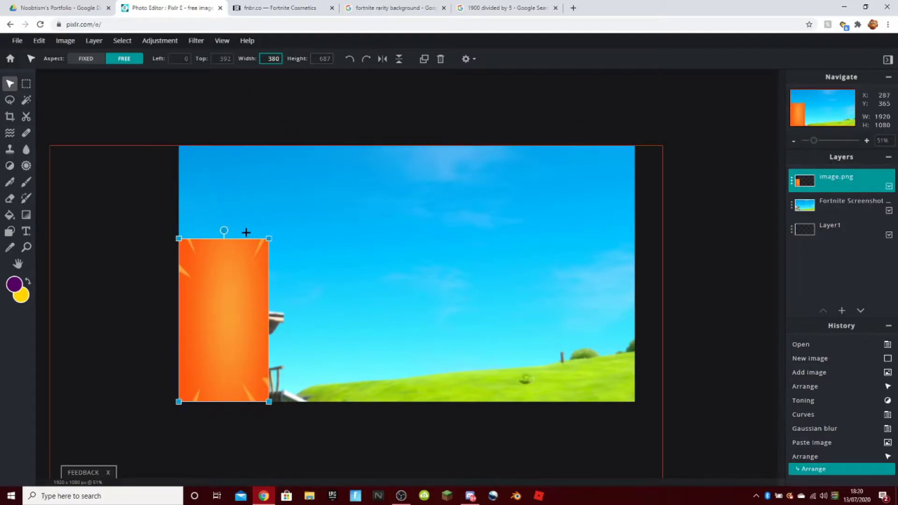
Shorten the orange panel from its upper edge to about 598 px high and move it up to about 241 px from the canvas top.
{"action": "left_click", "coordinate": [39, 40]}
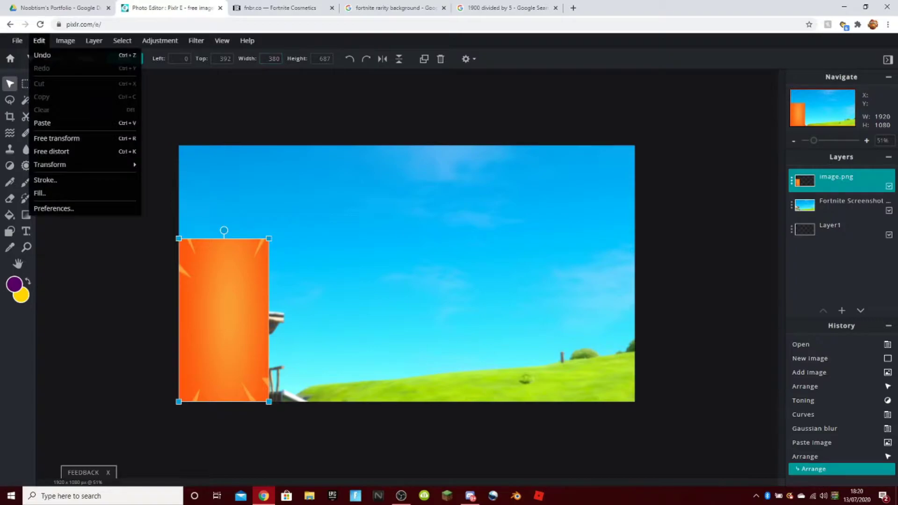
{"action": "left_click", "coordinate": [55, 138]}
{"action": "left_click_drag", "start_coordinate": [225, 238], "coordinate": [227, 259]}
{"action": "left_click", "coordinate": [371, 58]}
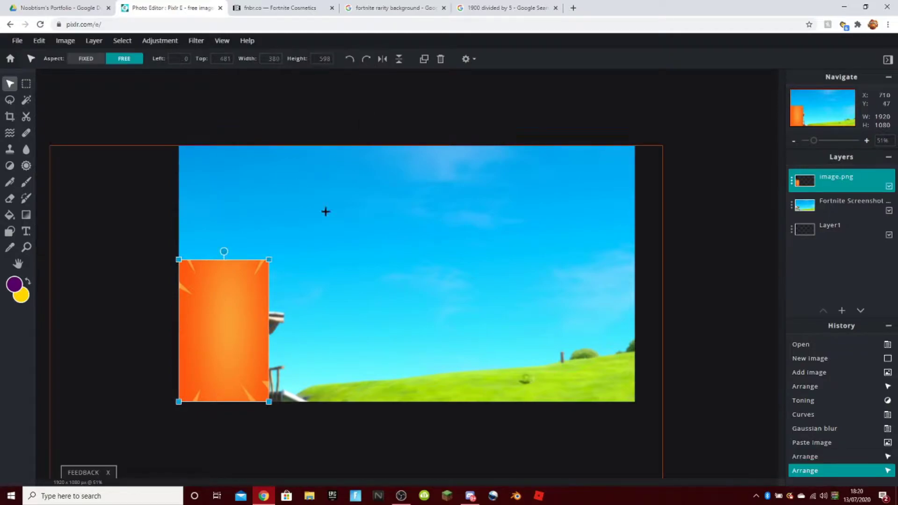
{"action": "left_click_drag", "start_coordinate": [212, 353], "coordinate": [212, 299]}
{"action": "left_click", "coordinate": [337, 131]}
{"action": "scroll", "coordinate": [357, 155], "scroll_direction": "down", "scroll_amount": 4}
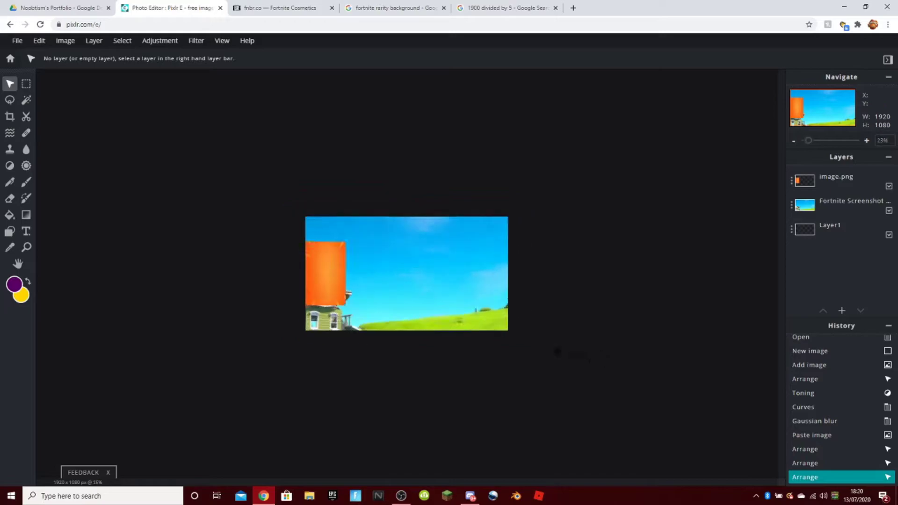
{"action": "scroll", "coordinate": [469, 367], "scroll_direction": "up", "scroll_amount": 3}
{"action": "scroll", "coordinate": [536, 364], "scroll_direction": "up", "scroll_amount": 1}
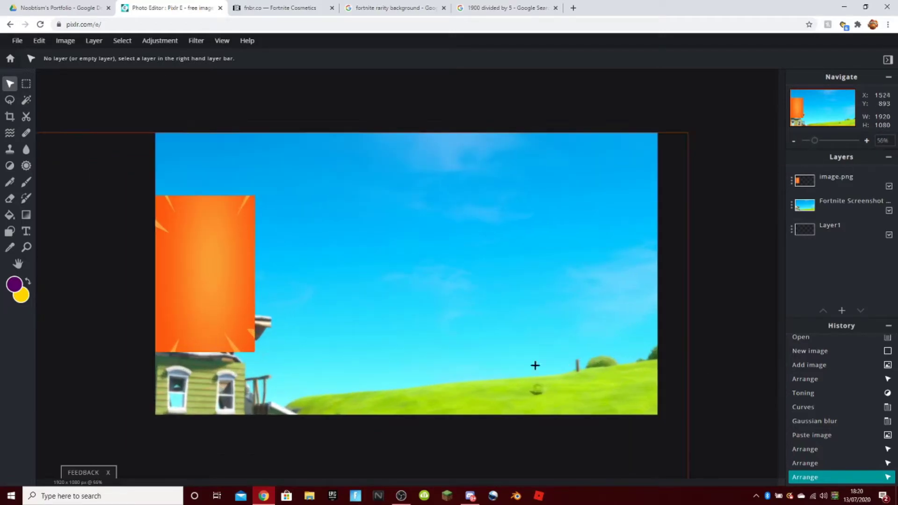
Duplicate the orange panel and place the copy directly beside it, about 382 px from the canvas's left edge.
{"action": "right_click", "coordinate": [199, 311]}
{"action": "left_click", "coordinate": [226, 345]}
{"action": "left_click_drag", "start_coordinate": [238, 335], "coordinate": [319, 309]}
{"action": "left_click", "coordinate": [236, 307]}
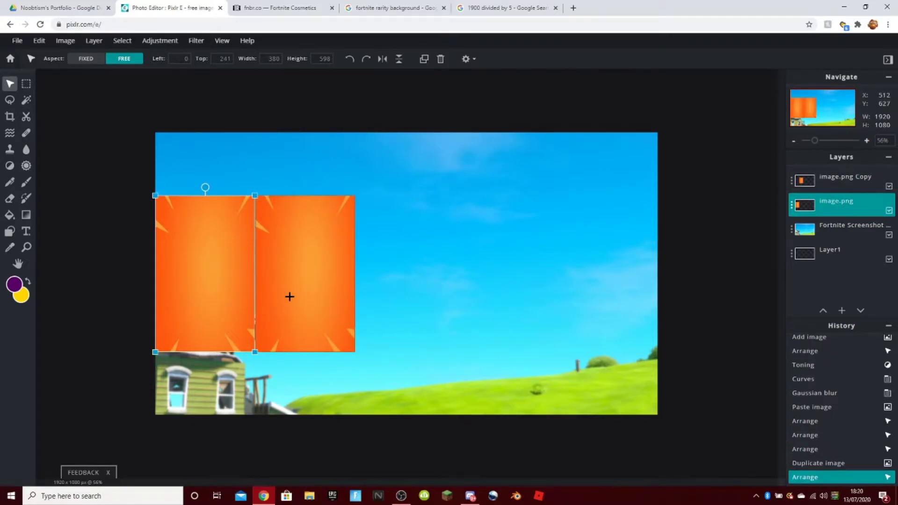
{"action": "left_click", "coordinate": [317, 244]}
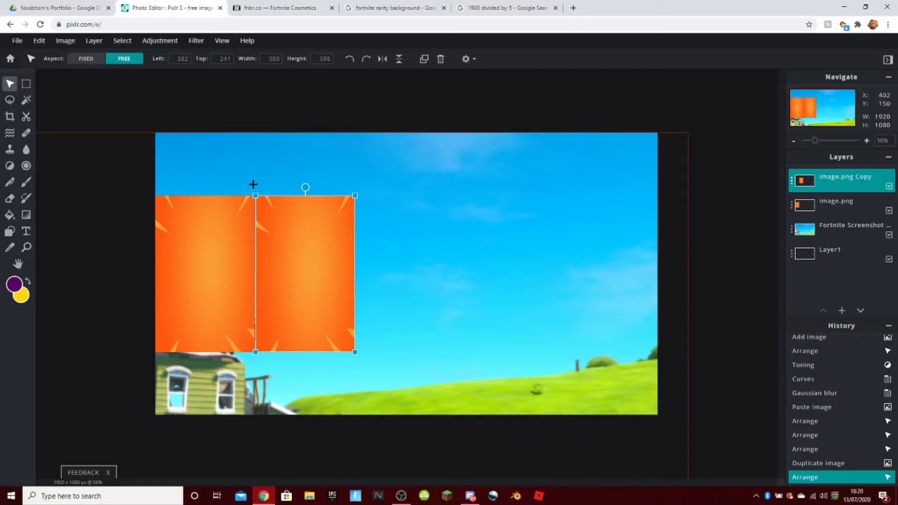
Set the width of both orange panels, the original and its copy, to 450 px.
{"action": "left_click", "coordinate": [226, 248]}
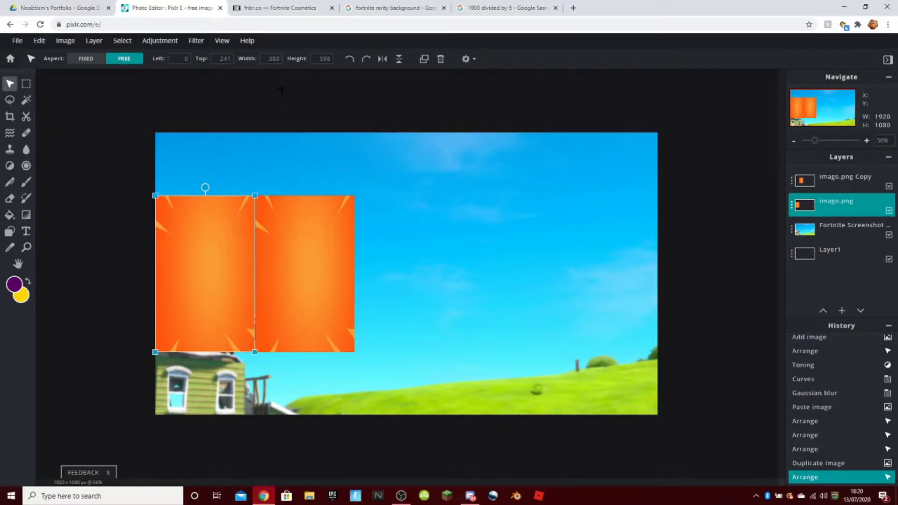
{"action": "left_click", "coordinate": [280, 59]}
{"action": "type", "text": "450"}
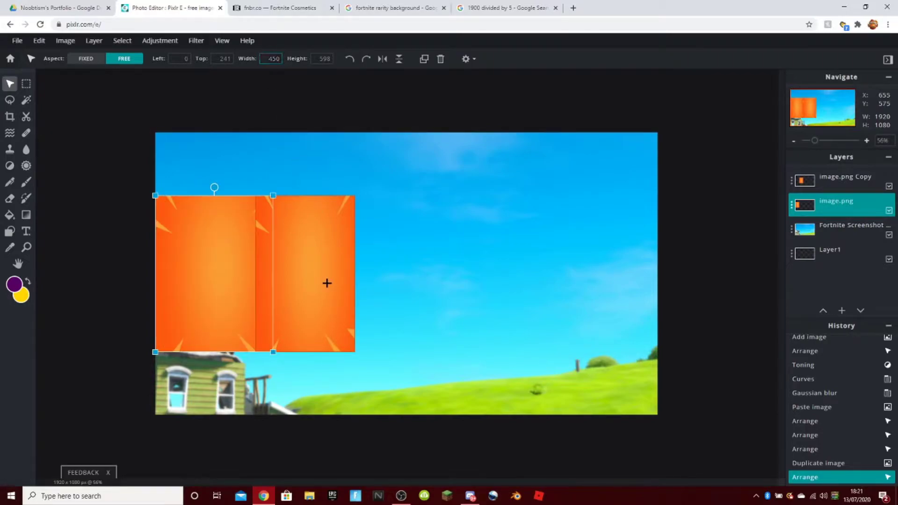
{"action": "left_click", "coordinate": [330, 293]}
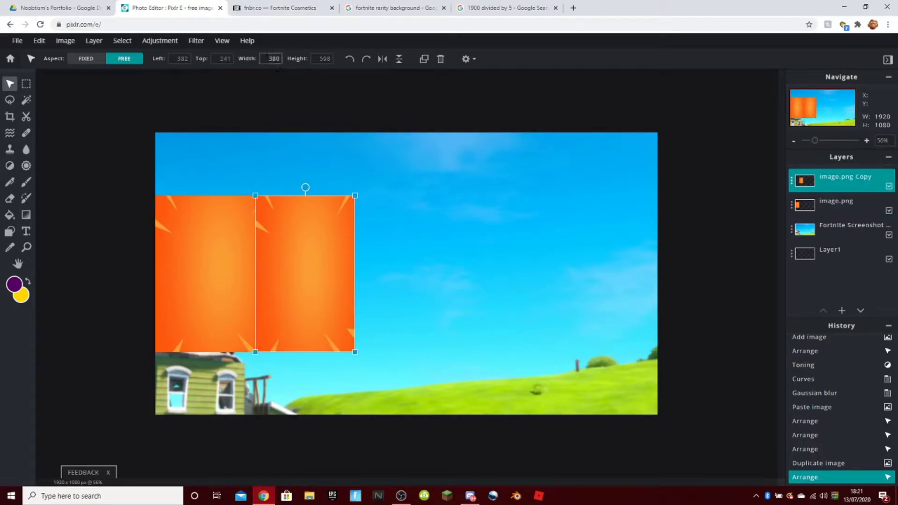
{"action": "type", "text": "450"}
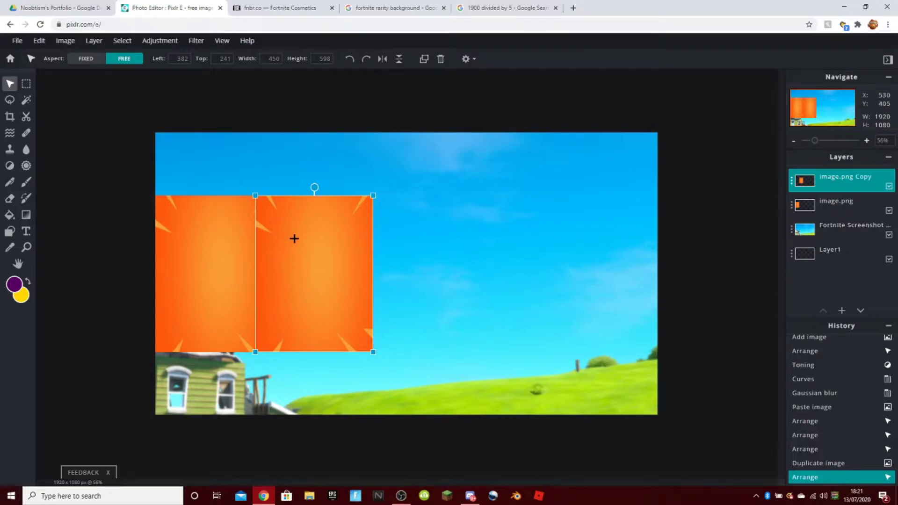
Move the second panel to a left position of 455 px, leaving a narrow gap after the first panel.
{"action": "mouse_move", "coordinate": [294, 238]}
{"action": "left_mouse_down"}
{"action": "mouse_move", "coordinate": [318, 239]}
{"action": "mouse_move", "coordinate": [310, 238]}
{"action": "left_mouse_up"}
{"action": "left_click", "coordinate": [185, 58]}
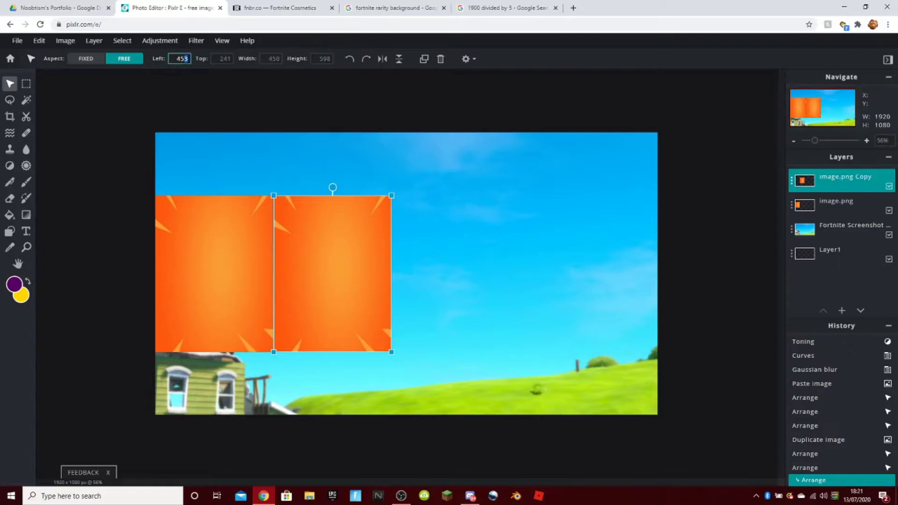
{"action": "type", "text": "5"}
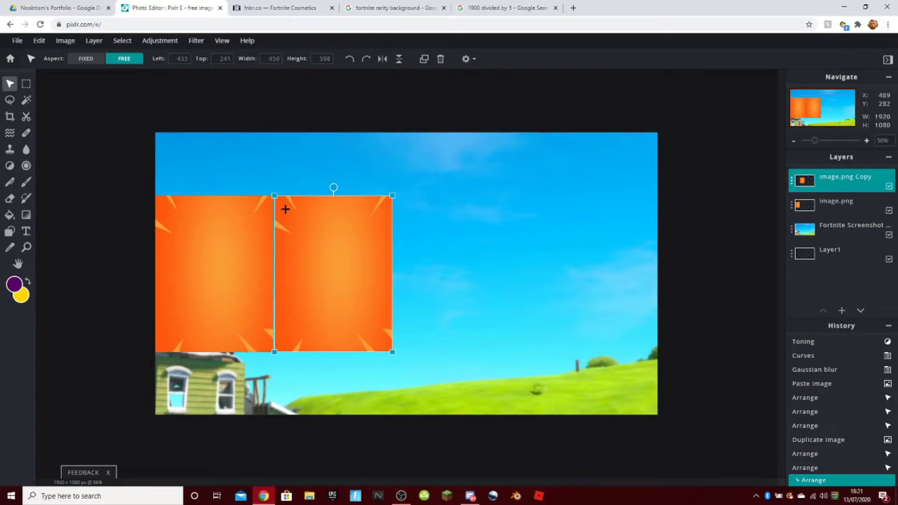
Duplicate the second panel and position the copy as a third panel with a left value of 910 px.
{"action": "right_click", "coordinate": [286, 211]}
{"action": "left_click", "coordinate": [306, 251]}
{"action": "left_click_drag", "start_coordinate": [306, 253], "coordinate": [438, 252]}
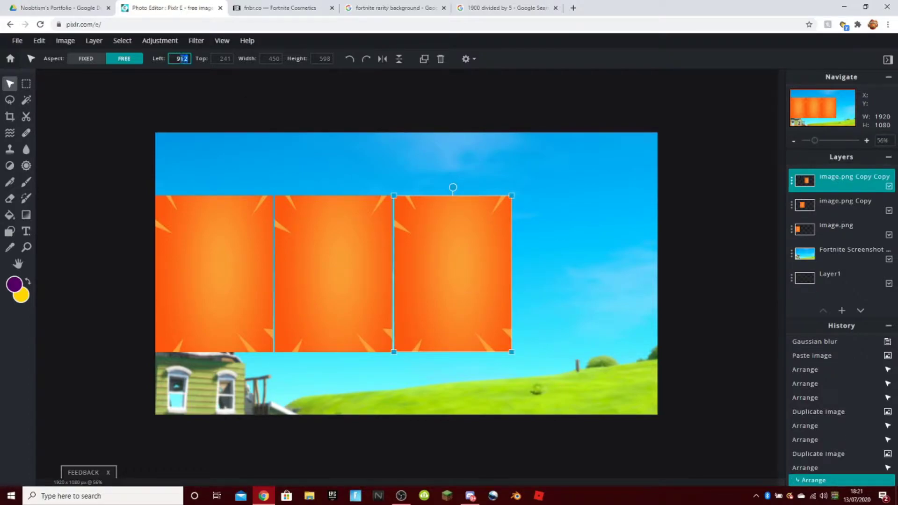
Duplicate the third panel and position the copy as a fourth panel with a left value of 1365 px.
{"action": "right_click", "coordinate": [415, 248]}
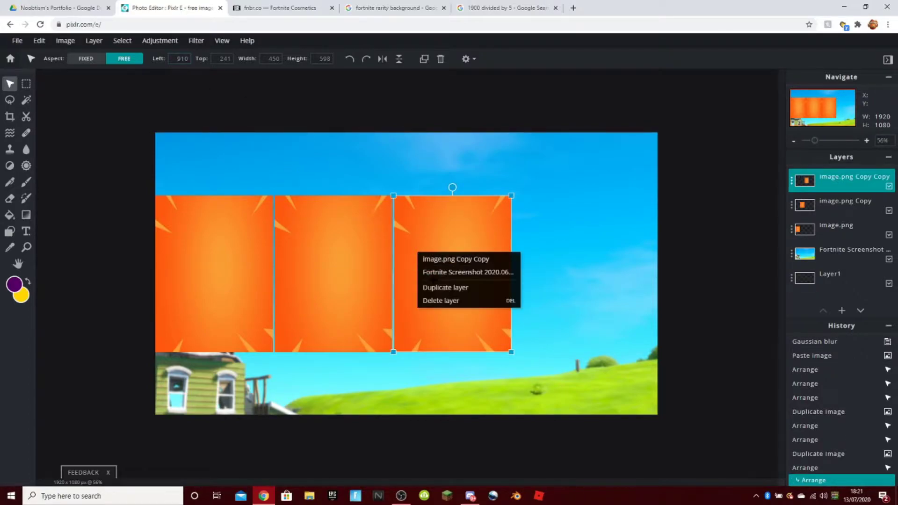
{"action": "left_click", "coordinate": [437, 284]}
{"action": "left_click_drag", "start_coordinate": [435, 239], "coordinate": [557, 242]}
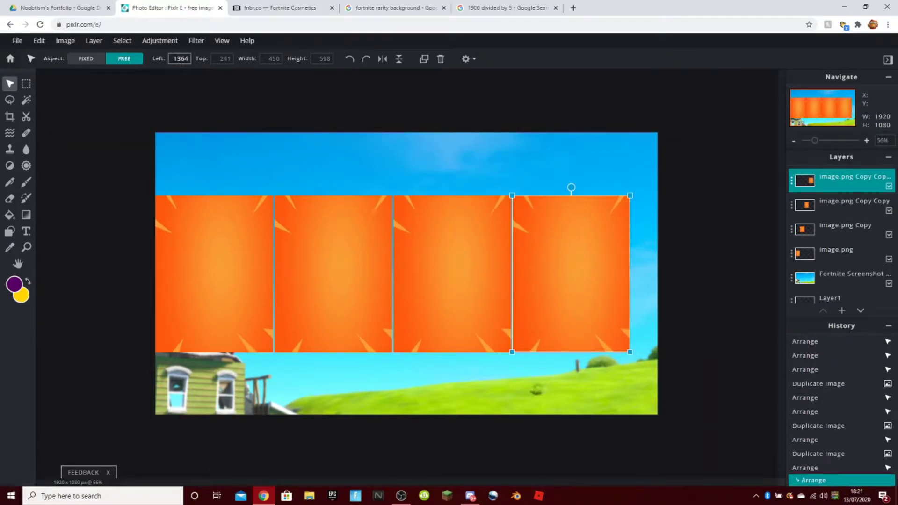
{"action": "type", "text": "7"}
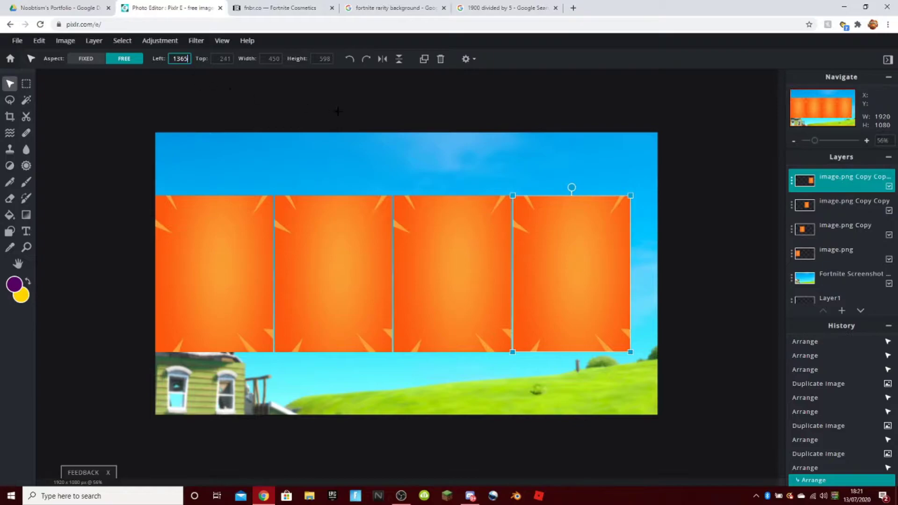
{"action": "right_click", "coordinate": [545, 259]}
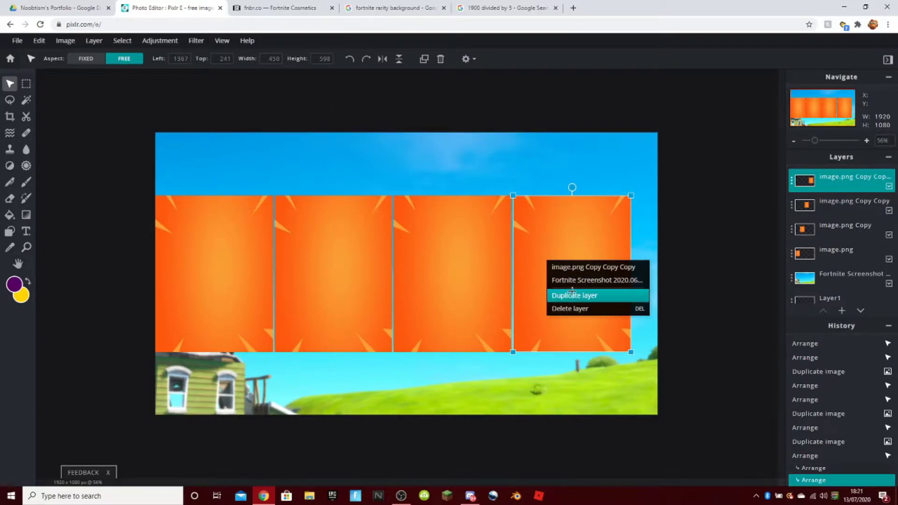
{"action": "key", "text": "ctrl+z"}
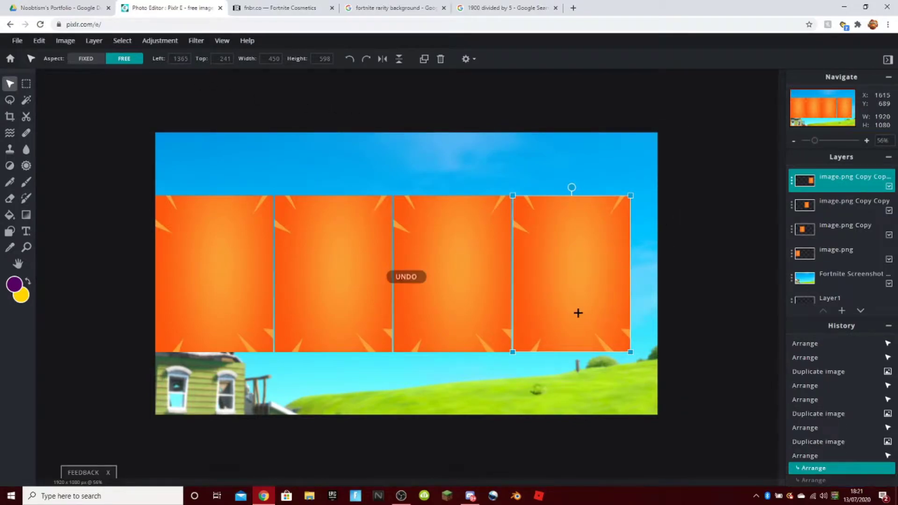
Duplicate the fourth panel and position the copy at a left value of 1820 px, extending past the canvas's right edge.
{"action": "right_click", "coordinate": [578, 313]}
{"action": "left_click", "coordinate": [601, 350]}
{"action": "left_click_drag", "start_coordinate": [573, 327], "coordinate": [686, 328]}
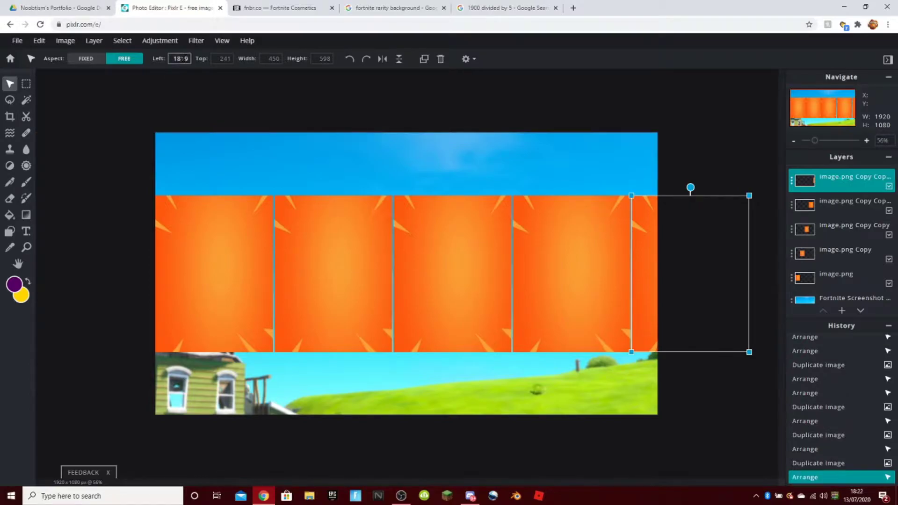
{"action": "type", "text": "2"}
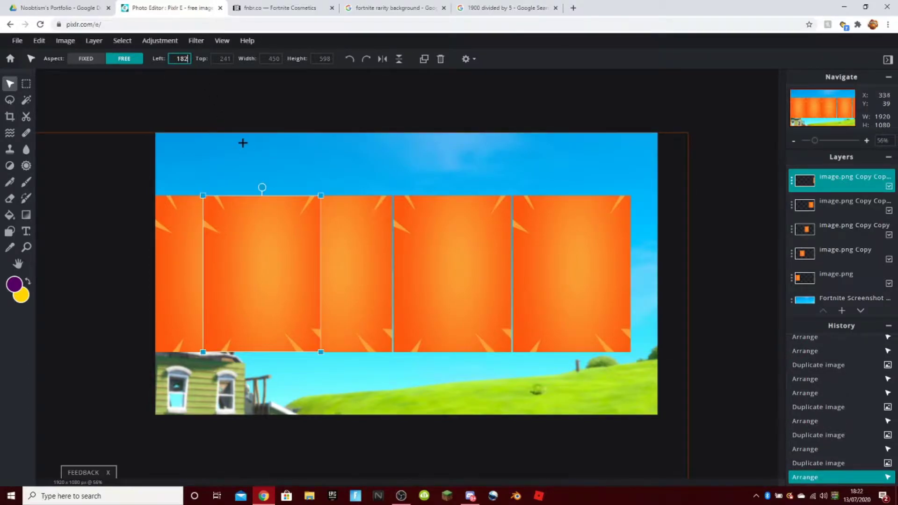
{"action": "type", "text": "0"}
{"action": "key", "text": "Return"}
{"action": "scroll", "coordinate": [681, 229], "scroll_direction": "down", "scroll_amount": 2}
{"action": "left_click", "coordinate": [681, 229]}
{"action": "scroll", "coordinate": [681, 229], "scroll_direction": "down", "scroll_amount": 2}
{"action": "scroll", "coordinate": [680, 229], "scroll_direction": "up", "scroll_amount": 4}
Try recolouring the leftmost panel green with a Hue & saturation hue of 80, and undo the adjustment.
{"action": "left_click", "coordinate": [239, 274]}
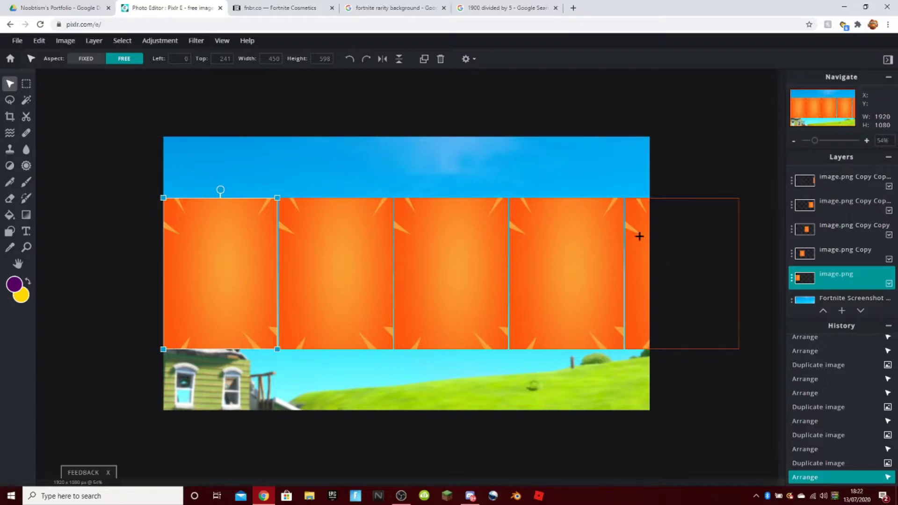
{"action": "left_click", "coordinate": [159, 41]}
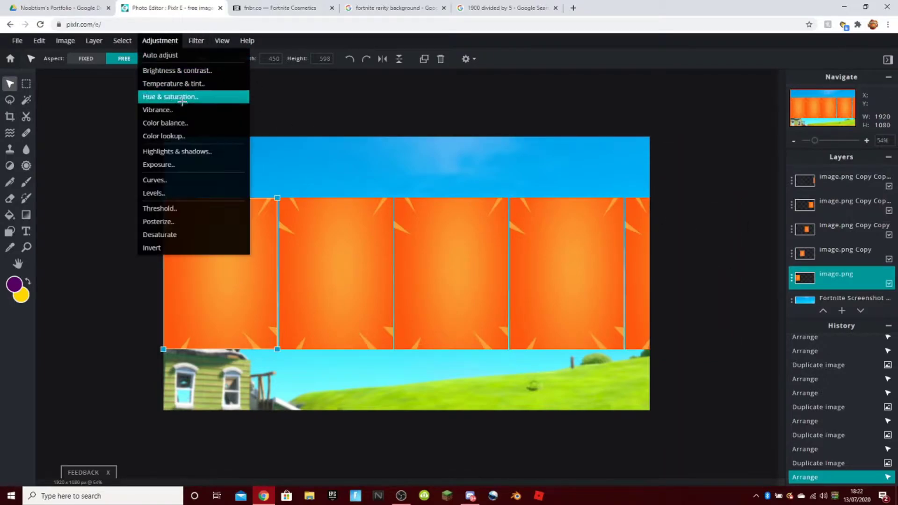
{"action": "left_click", "coordinate": [189, 97]}
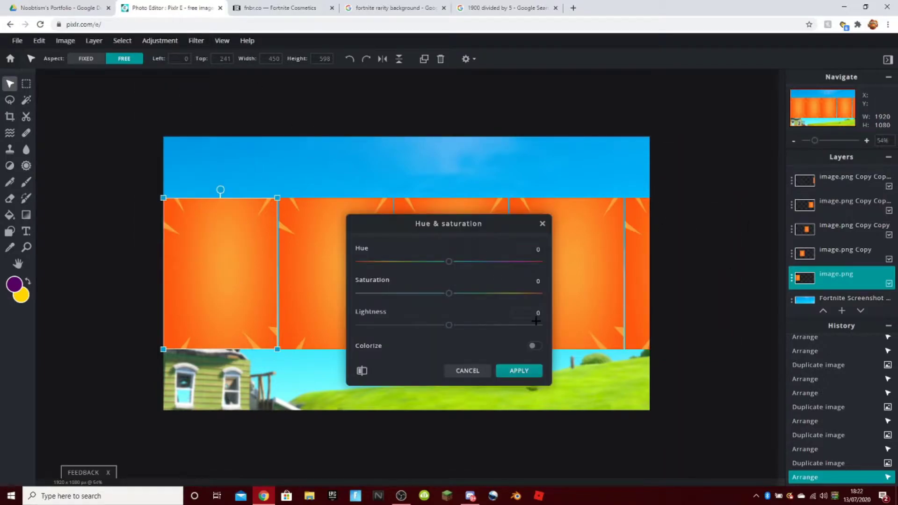
{"action": "left_click", "coordinate": [533, 345]}
{"action": "left_click", "coordinate": [534, 345]}
{"action": "left_click_drag", "start_coordinate": [437, 262], "coordinate": [481, 263]}
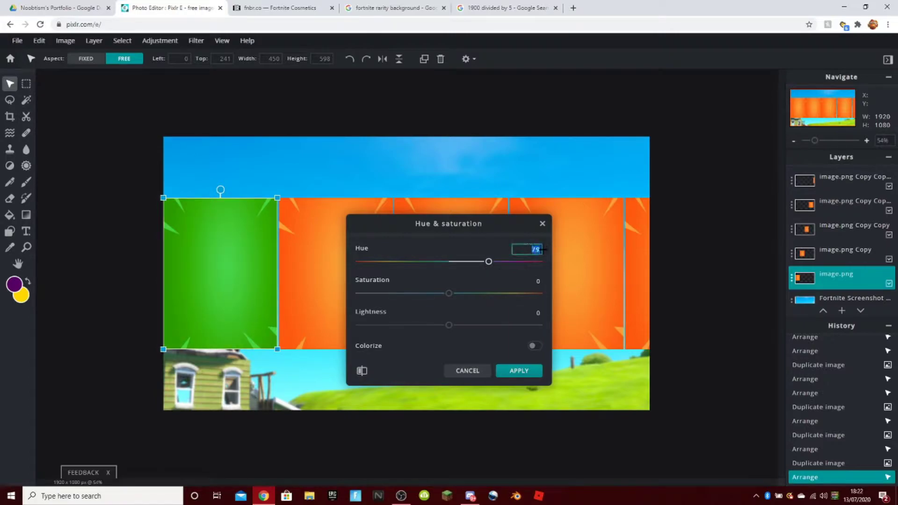
{"action": "type", "text": "80"}
{"action": "left_click", "coordinate": [519, 370]}
{"action": "left_click", "coordinate": [361, 287]}
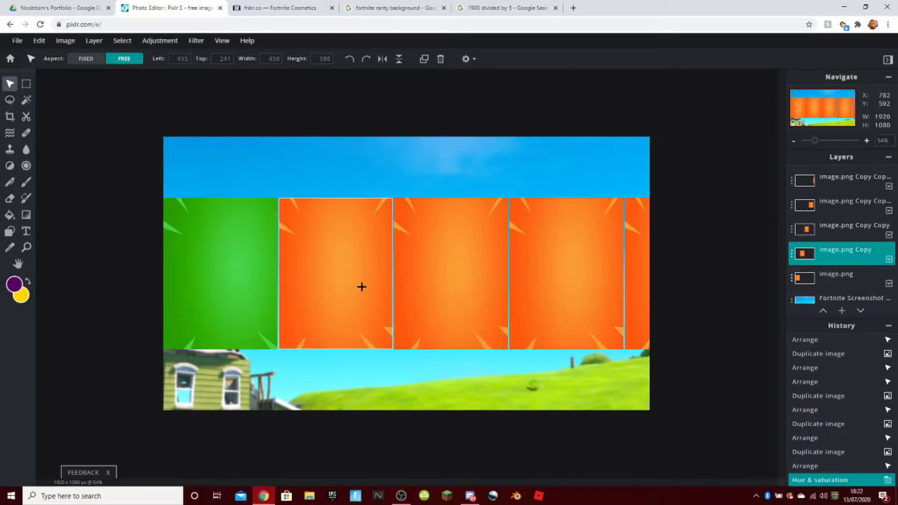
{"action": "key", "text": "ctrl+z"}
Reapply the green Hue & saturation shift to the leftmost panel, compare it with the other panels, and undo it.
{"action": "left_click", "coordinate": [261, 291]}
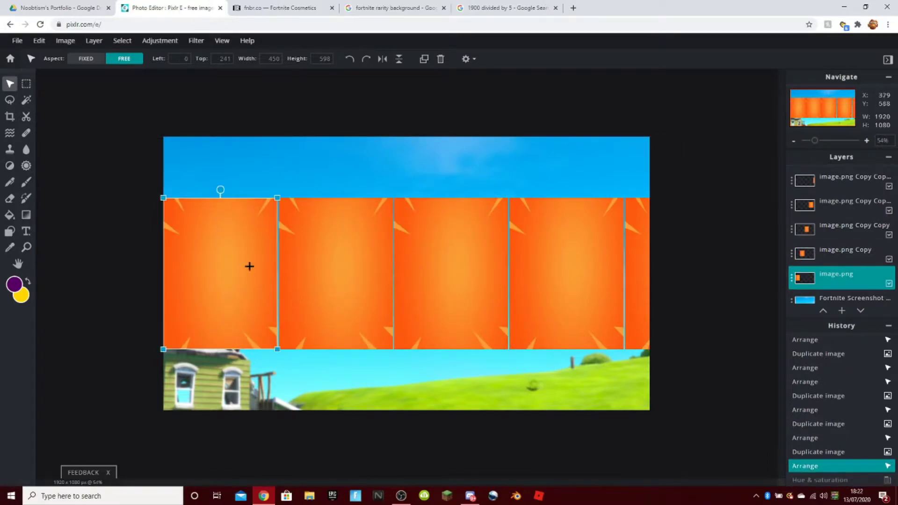
{"action": "left_click", "coordinate": [156, 47]}
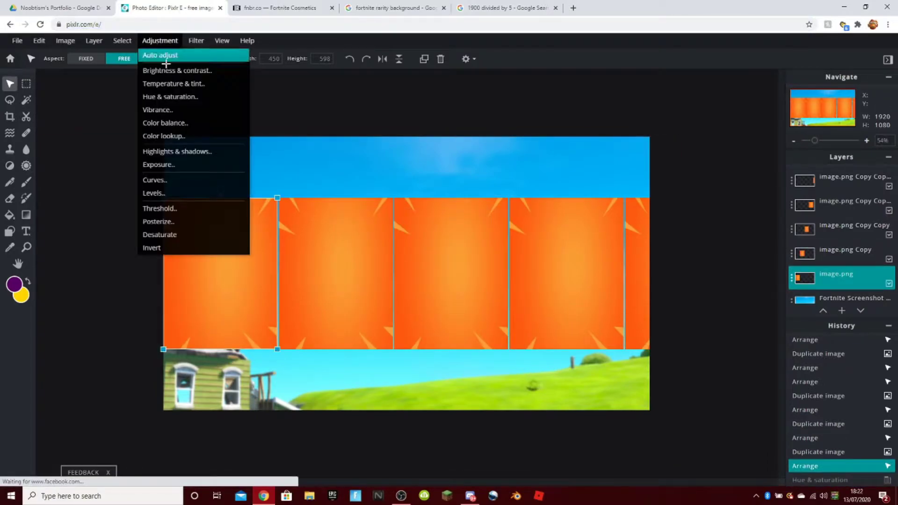
{"action": "left_click", "coordinate": [185, 97]}
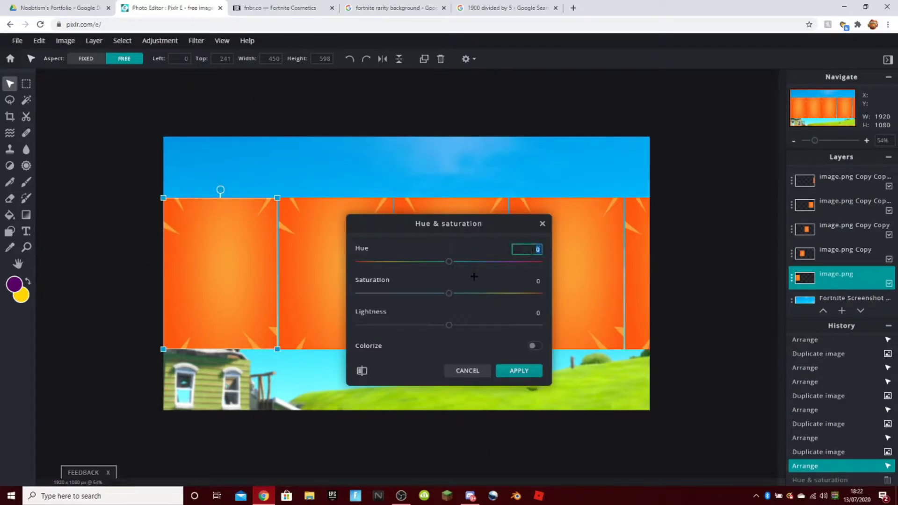
{"action": "type", "text": "0"}
{"action": "left_click", "coordinate": [525, 239]}
{"action": "left_click", "coordinate": [518, 370]}
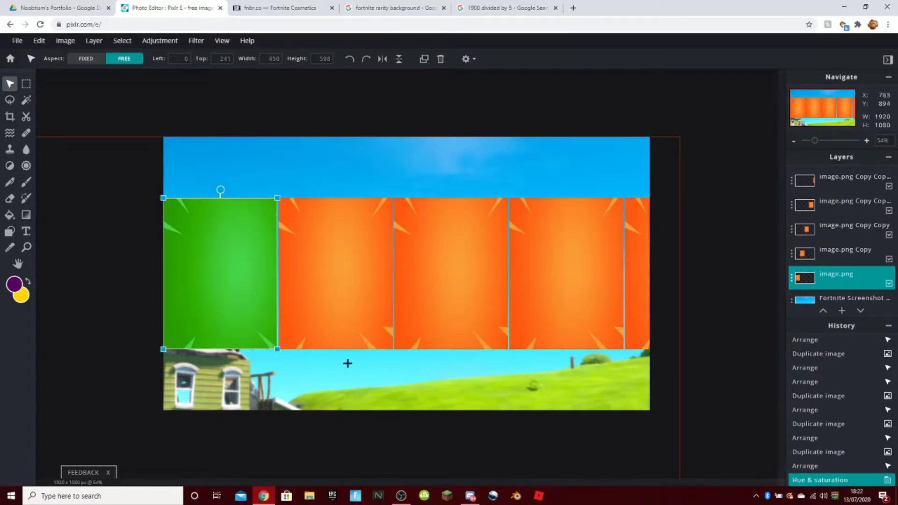
{"action": "scroll", "coordinate": [373, 364], "scroll_direction": "up", "scroll_amount": 3}
{"action": "scroll", "coordinate": [206, 321], "scroll_direction": "down", "scroll_amount": 3}
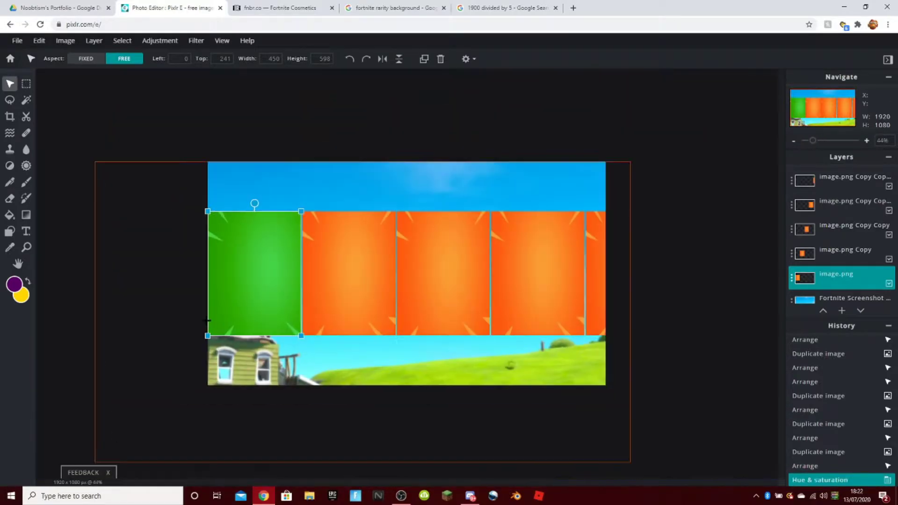
{"action": "key", "text": "ctrl+z"}
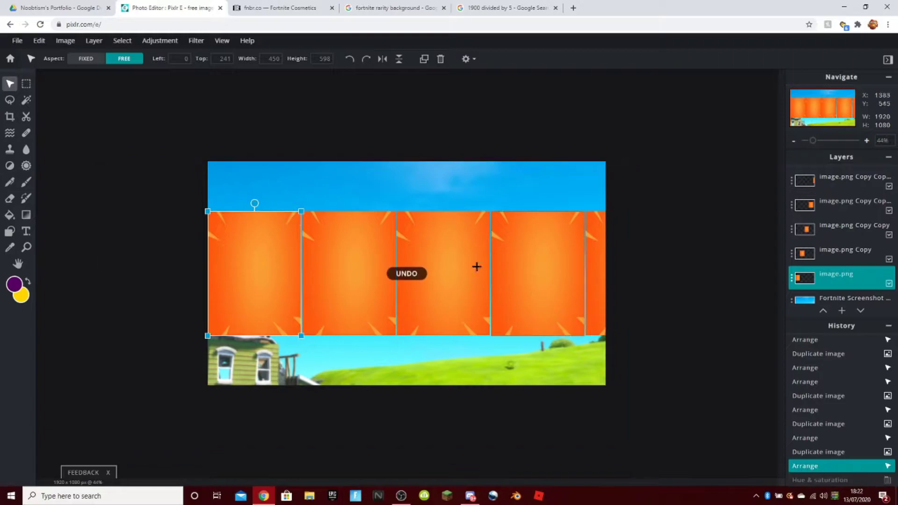
Recolour the second panel green with a Hue & saturation hue of 80.
{"action": "scroll", "coordinate": [501, 277], "scroll_direction": "up", "scroll_amount": 1}
{"action": "left_click", "coordinate": [159, 40]}
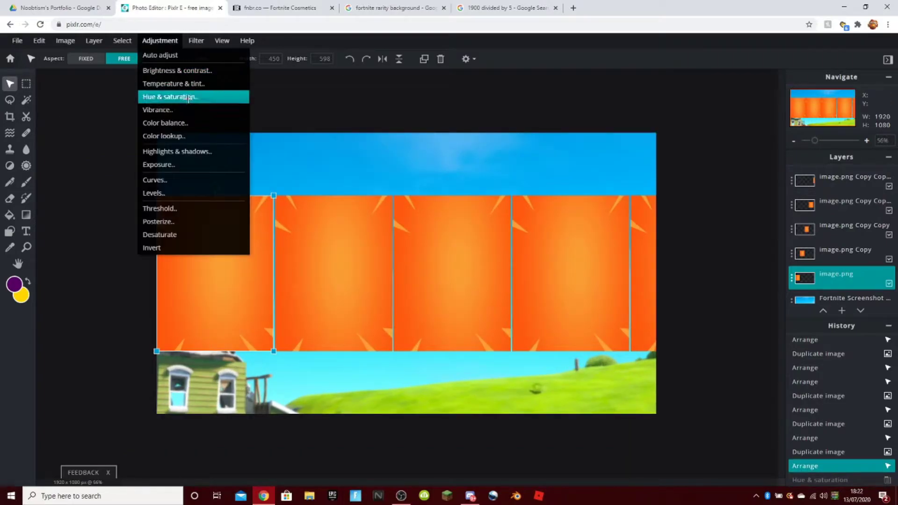
{"action": "left_click", "coordinate": [346, 234]}
{"action": "left_click", "coordinate": [164, 41]}
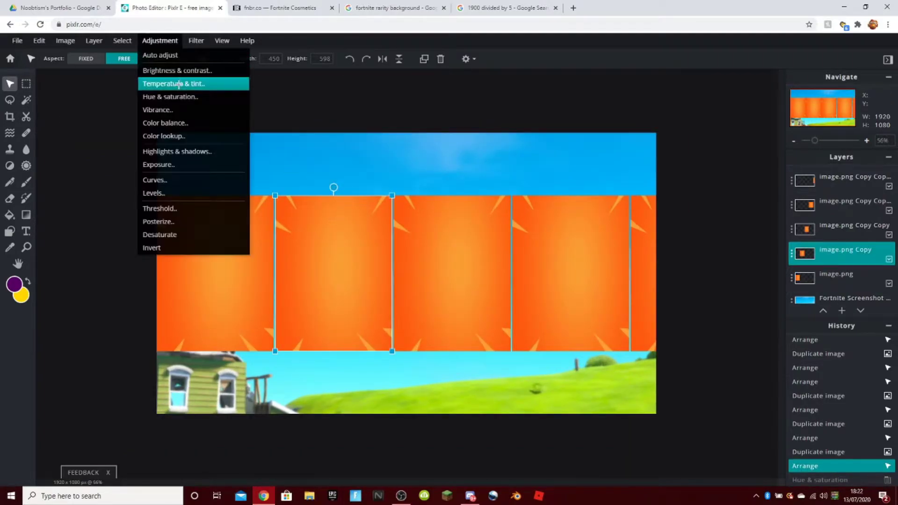
{"action": "left_click", "coordinate": [179, 85]}
{"action": "left_click", "coordinate": [469, 330]}
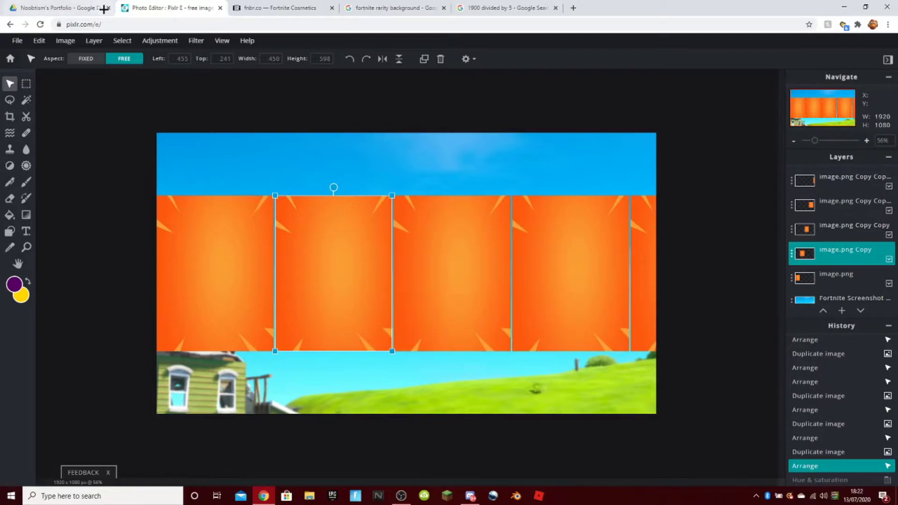
{"action": "left_click", "coordinate": [159, 41]}
{"action": "left_click", "coordinate": [162, 96]}
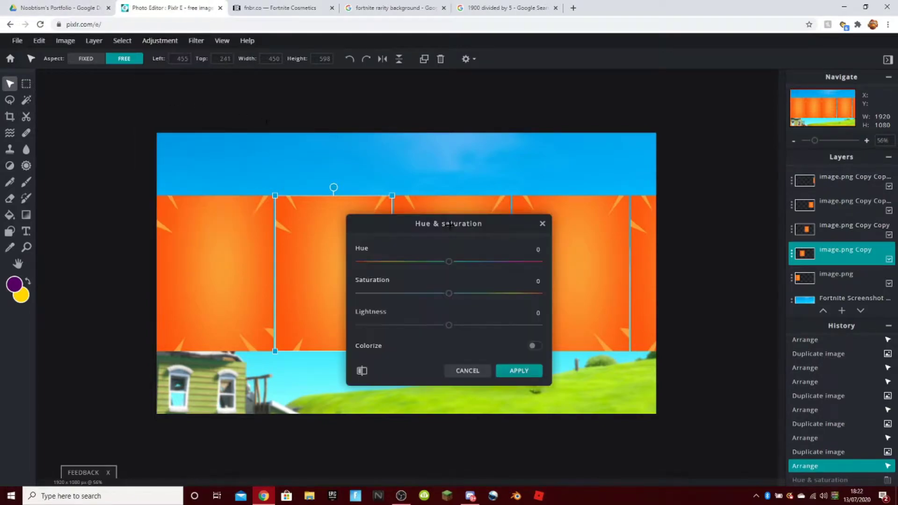
{"action": "left_click", "coordinate": [523, 249]}
{"action": "type", "text": "80"}
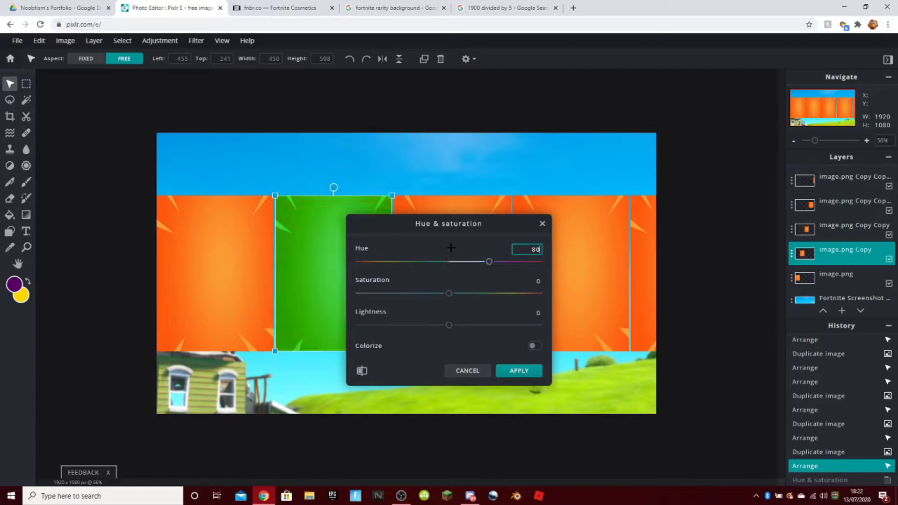
{"action": "left_click", "coordinate": [519, 370]}
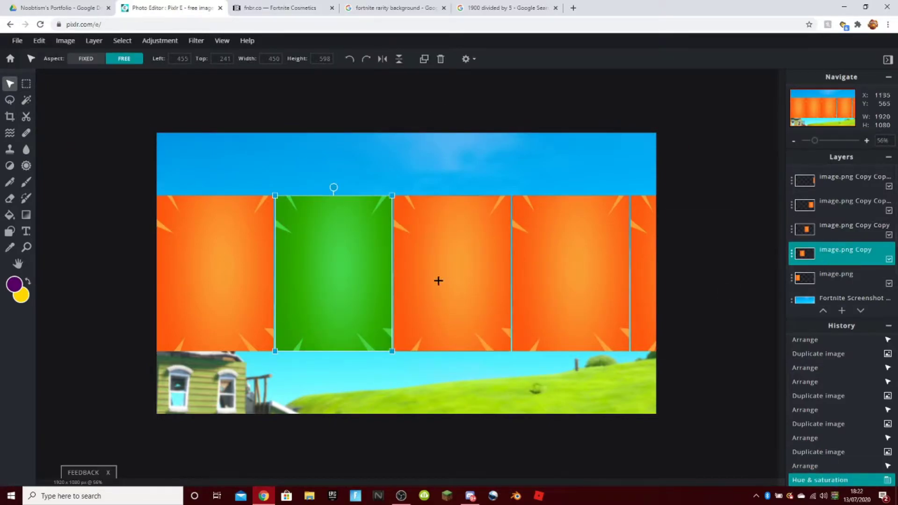
Move the leftmost orange panel to the green panel's position, with a left value of 455 px.
{"action": "left_click", "coordinate": [241, 283]}
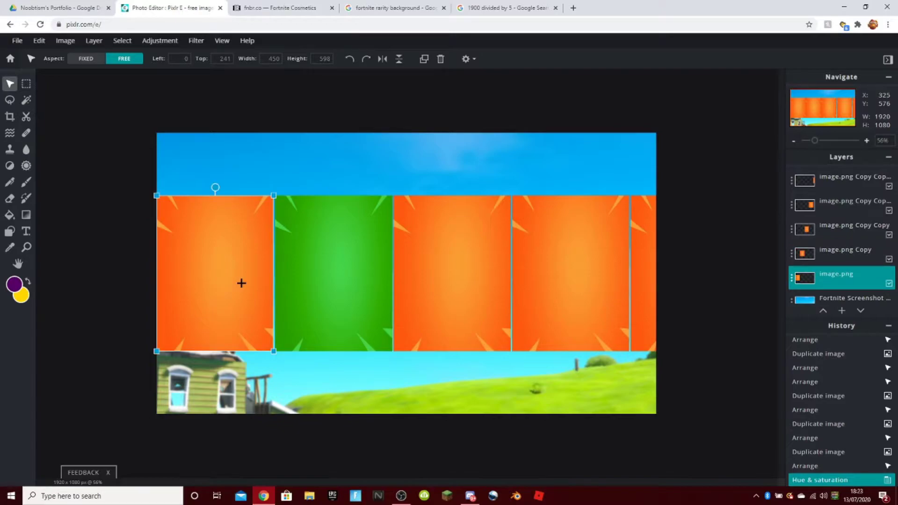
{"action": "right_click", "coordinate": [247, 282]}
{"action": "left_click", "coordinate": [226, 291]}
{"action": "left_click_drag", "start_coordinate": [226, 291], "coordinate": [343, 291]}
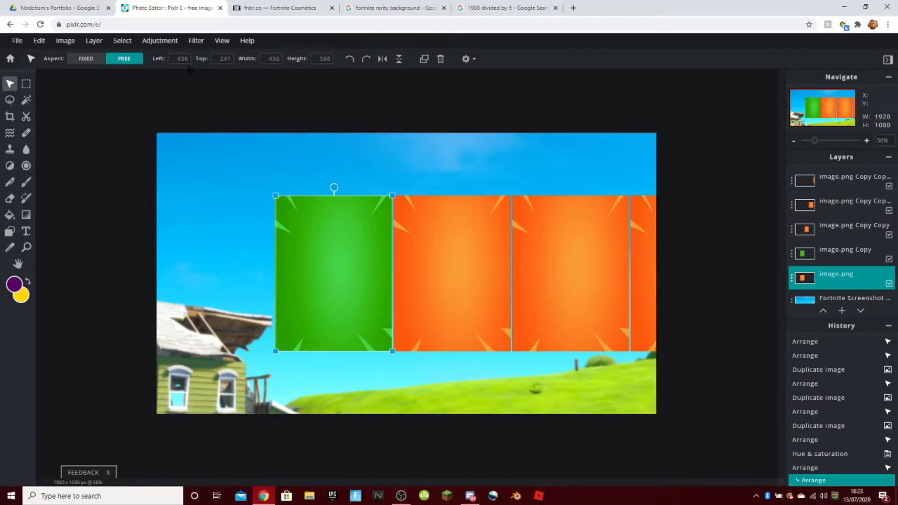
{"action": "left_click", "coordinate": [835, 253]}
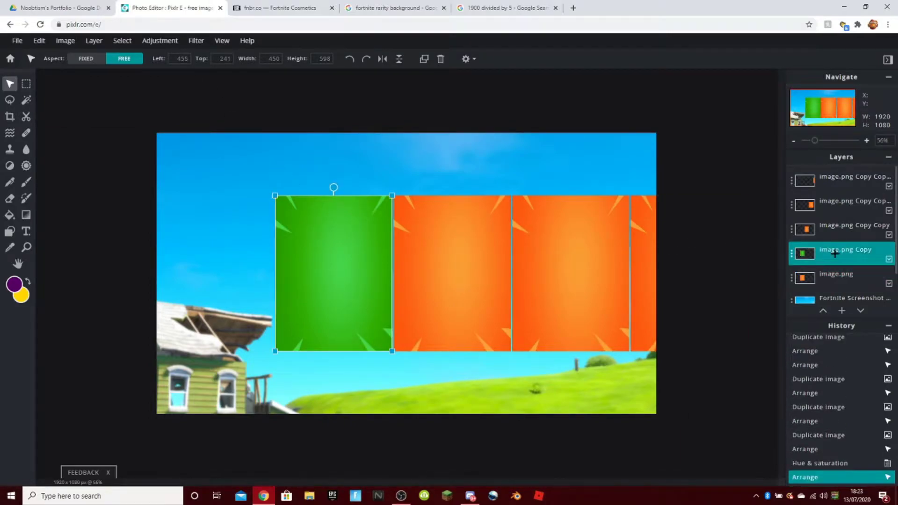
{"action": "left_click", "coordinate": [835, 273]}
{"action": "left_click", "coordinate": [185, 58]}
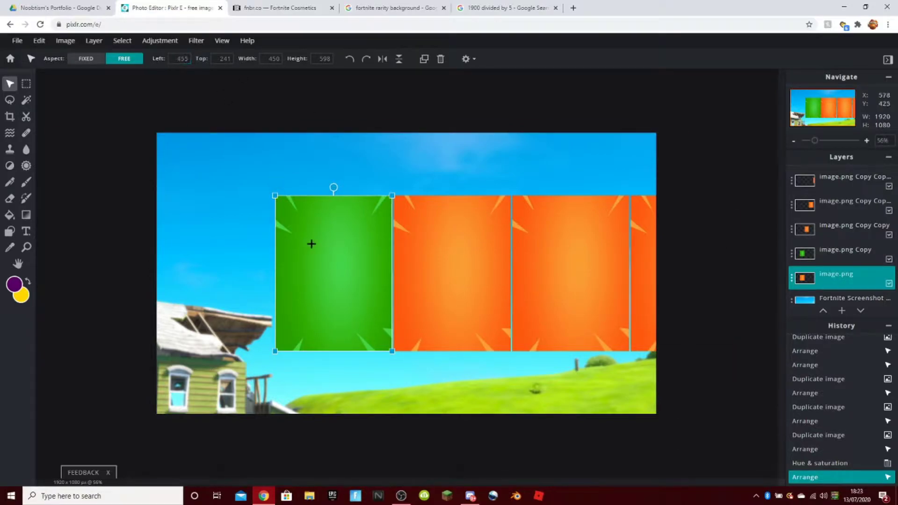
Move the green panel to the canvas's left edge with a left value of 0 px.
{"action": "left_click", "coordinate": [842, 254]}
{"action": "left_click", "coordinate": [182, 58]}
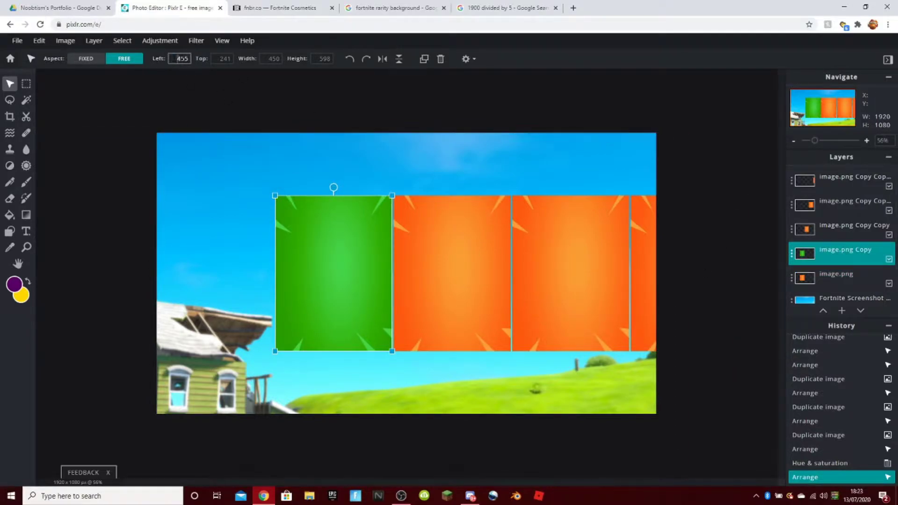
{"action": "type", "text": "0"}
{"action": "left_click", "coordinate": [345, 103]}
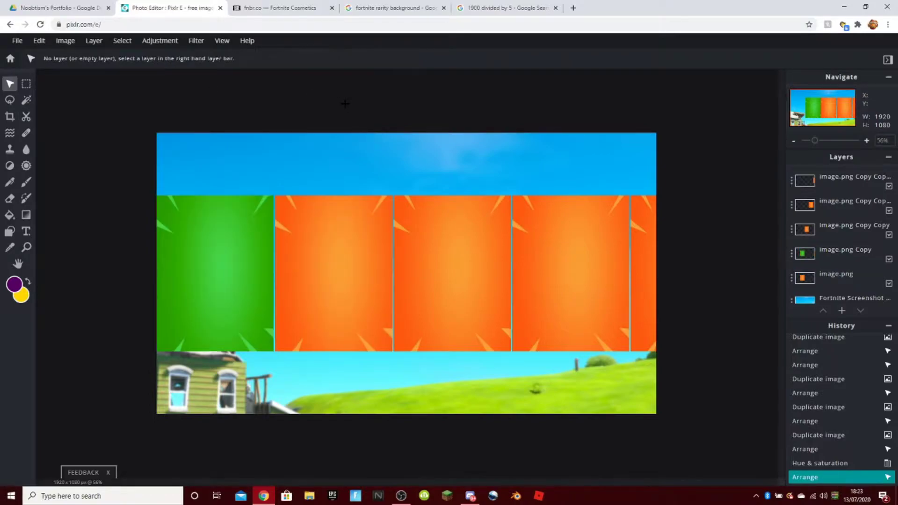
{"action": "left_click", "coordinate": [300, 276]}
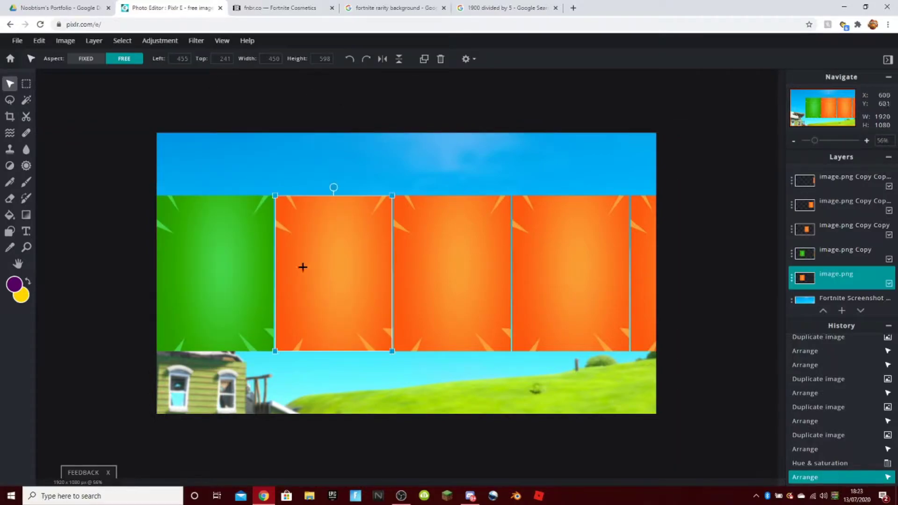
{"action": "left_click", "coordinate": [215, 229]}
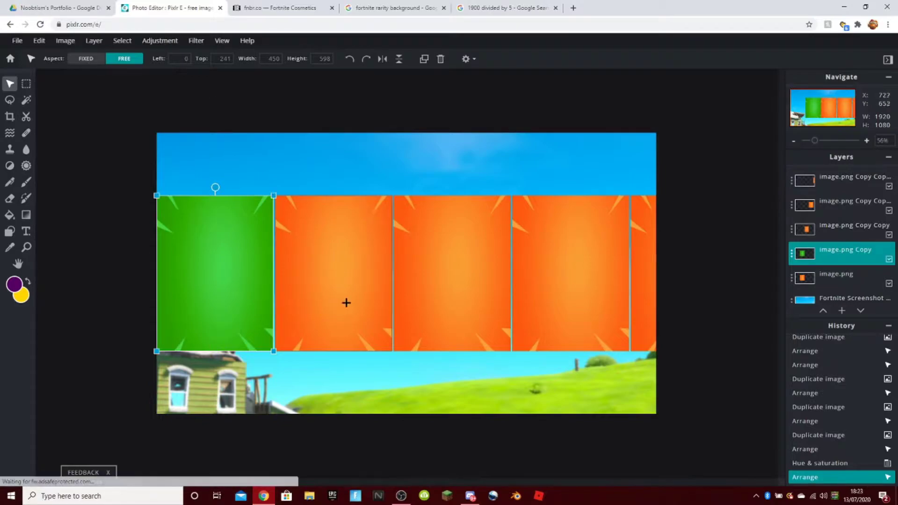
Undo the last several panel changes and restore the most recent Arrange state from the history.
{"action": "key", "text": "ctrl+z"}
{"action": "key", "text": "ctrl+z"}
{"action": "key", "text": "ctrl+z"}
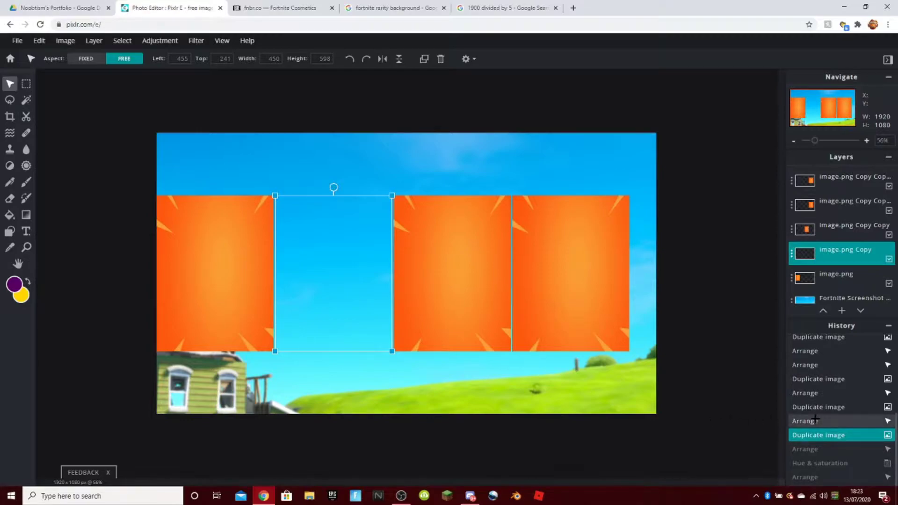
{"action": "key", "text": "ctrl+z"}
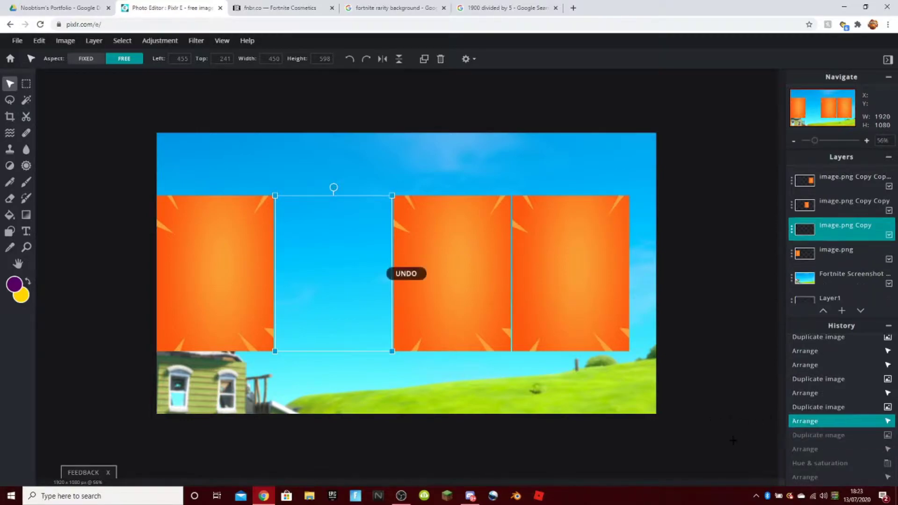
{"action": "left_click", "coordinate": [830, 476]}
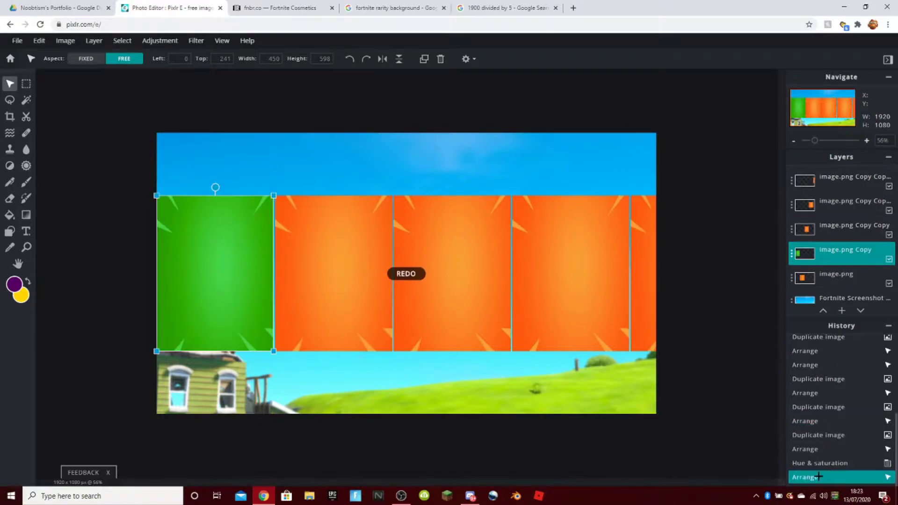
Try the green panel at a left value of 455 px, and return it to 0 px.
{"action": "left_click_drag", "start_coordinate": [232, 317], "coordinate": [371, 317]}
{"action": "left_click", "coordinate": [182, 59]}
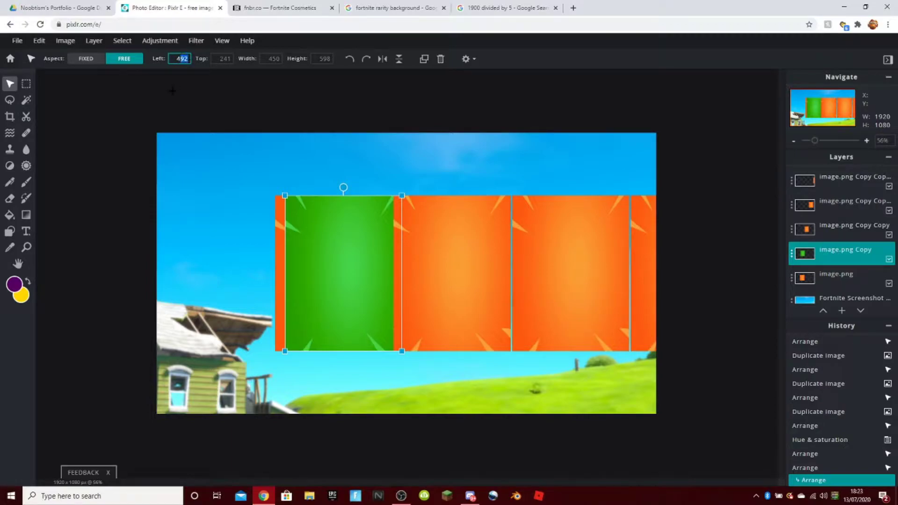
{"action": "type", "text": "455"}
{"action": "key", "text": "Return"}
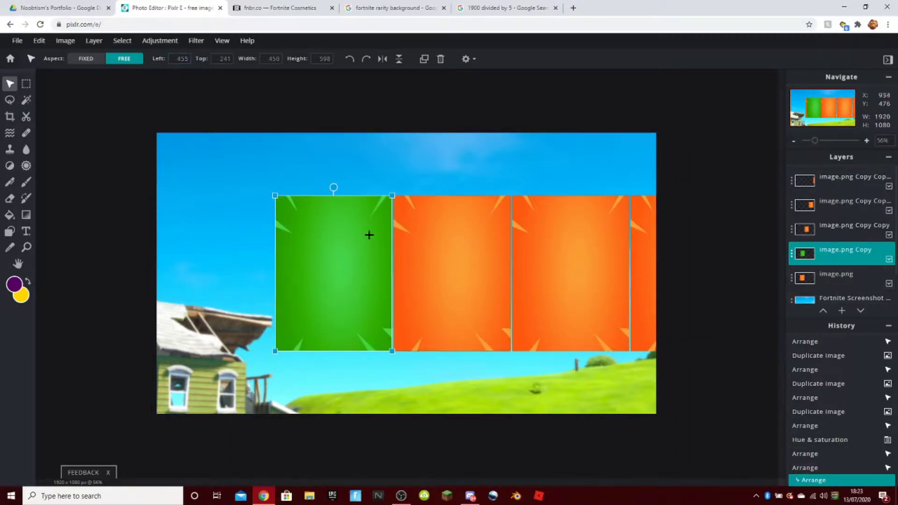
{"action": "left_click", "coordinate": [190, 58]}
{"action": "type", "text": "0"}
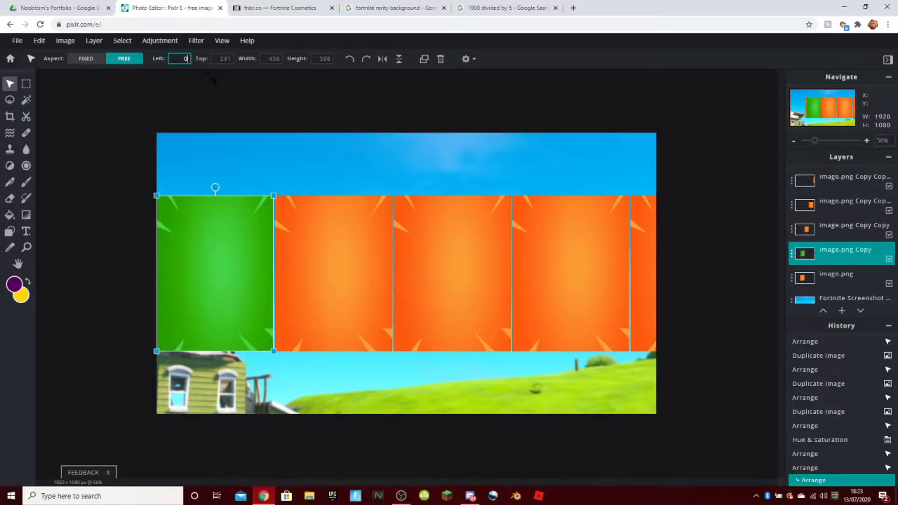
Turn the leftmost green panel grey by applying Hue & saturation with a saturation of -100.
{"action": "left_click", "coordinate": [160, 41]}
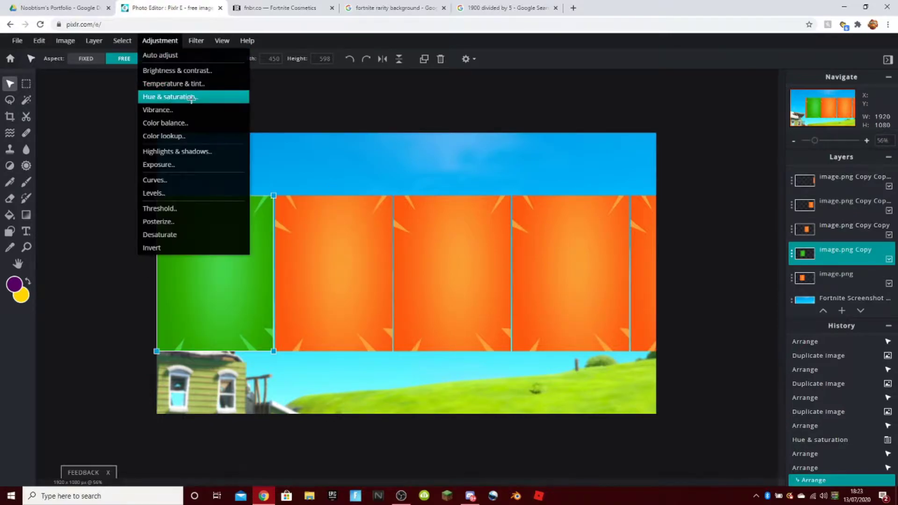
{"action": "left_click", "coordinate": [193, 97]}
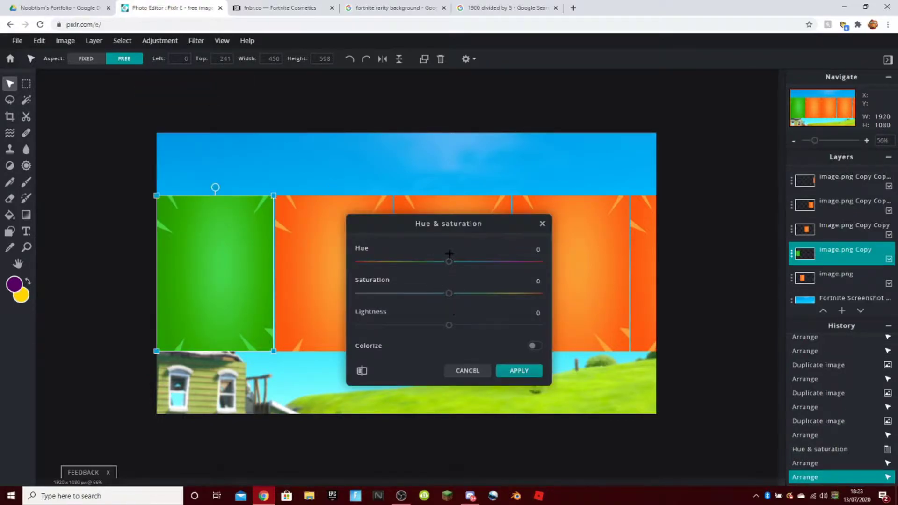
{"action": "mouse_move", "coordinate": [449, 325]}
{"action": "left_mouse_down"}
{"action": "mouse_move", "coordinate": [487, 325]}
{"action": "mouse_move", "coordinate": [451, 325]}
{"action": "left_mouse_up"}
{"action": "left_click_drag", "start_coordinate": [450, 292], "coordinate": [373, 293]}
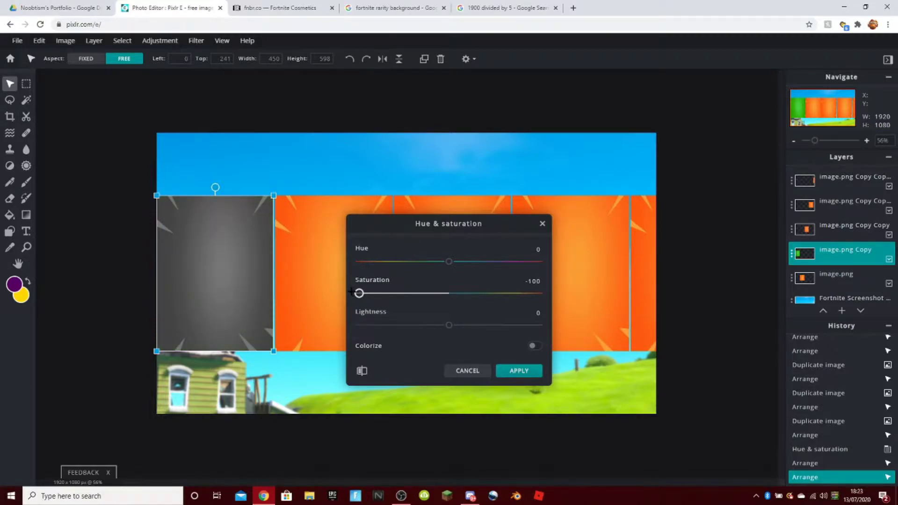
{"action": "left_click_drag", "start_coordinate": [412, 266], "coordinate": [612, 268]}
{"action": "left_click_drag", "start_coordinate": [558, 268], "coordinate": [359, 262]}
{"action": "left_click", "coordinate": [518, 371]}
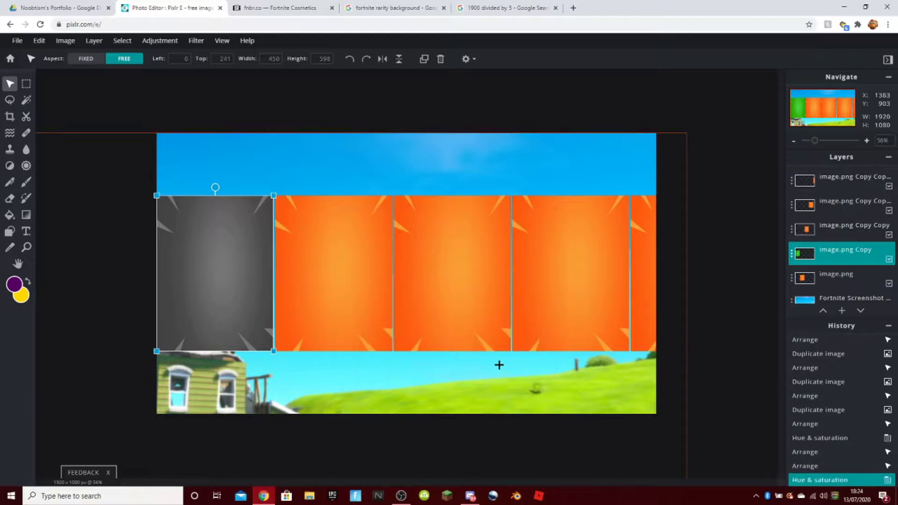
Recolour the orange panel beside the grey one green with a Hue & saturation hue of 80, and deselect it.
{"action": "left_click", "coordinate": [366, 314]}
{"action": "left_click", "coordinate": [172, 40]}
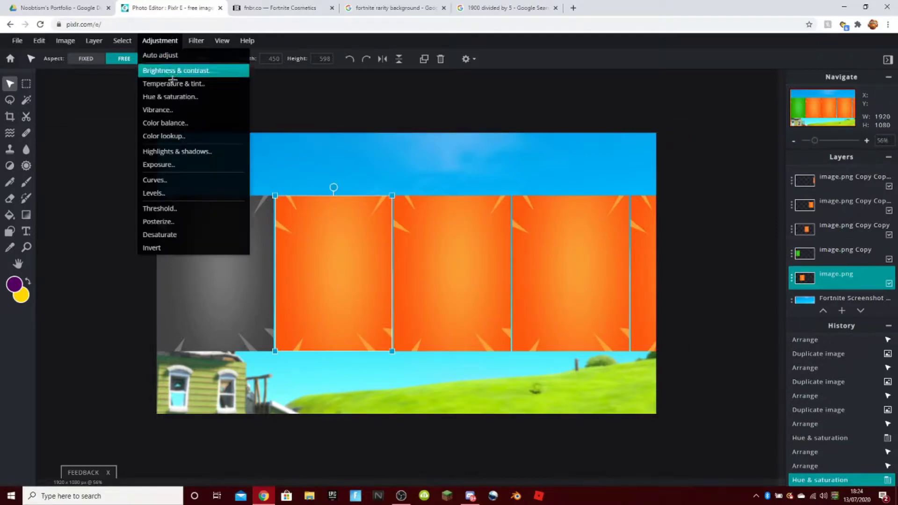
{"action": "left_click", "coordinate": [174, 97]}
{"action": "left_click", "coordinate": [522, 249]}
{"action": "type", "text": "80"}
{"action": "left_click", "coordinate": [518, 371]}
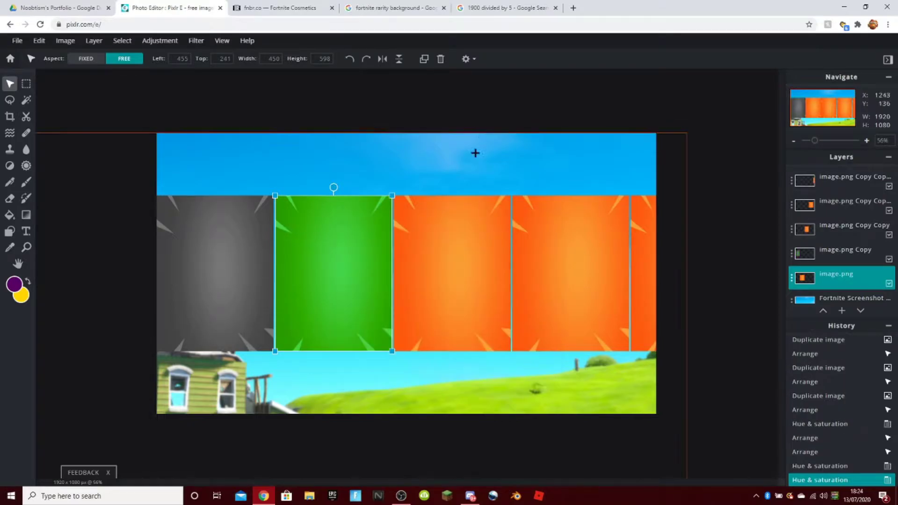
{"action": "left_click", "coordinate": [472, 123]}
Open Hue & saturation for the third panel, with the dialog moved off it, and preview a hue of 180.
{"action": "scroll", "coordinate": [421, 405], "scroll_direction": "down", "scroll_amount": 3}
{"action": "scroll", "coordinate": [448, 430], "scroll_direction": "up", "scroll_amount": 3}
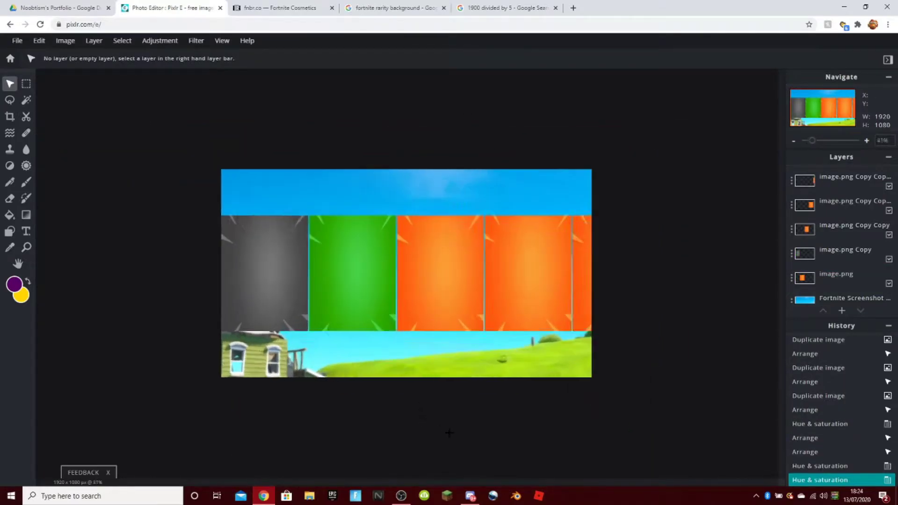
{"action": "left_click", "coordinate": [467, 287]}
{"action": "left_click", "coordinate": [159, 41]}
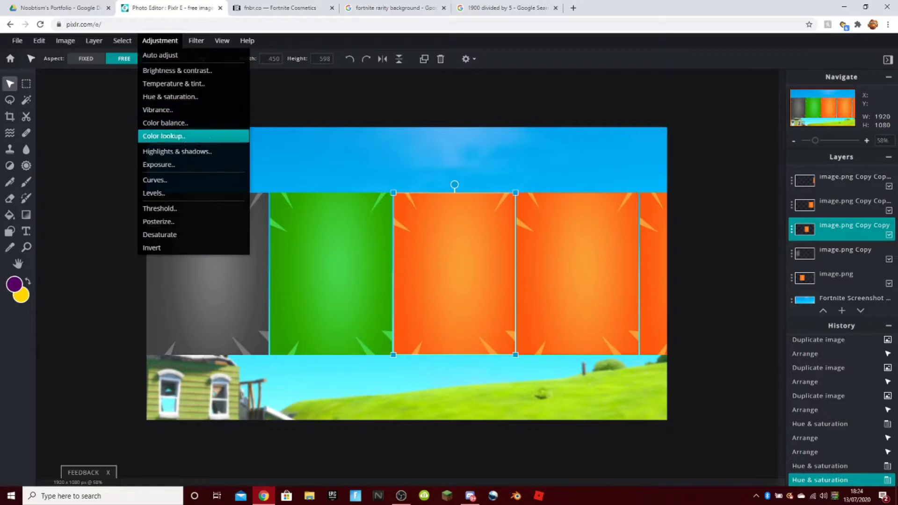
{"action": "left_click", "coordinate": [170, 96]}
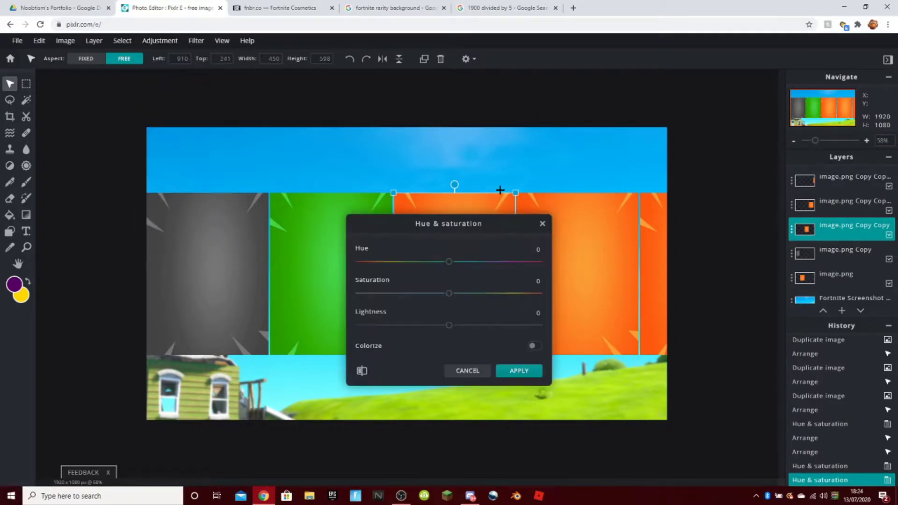
{"action": "left_click_drag", "start_coordinate": [442, 257], "coordinate": [475, 260]}
{"action": "left_click_drag", "start_coordinate": [473, 220], "coordinate": [292, 159]}
{"action": "left_click", "coordinate": [303, 189]}
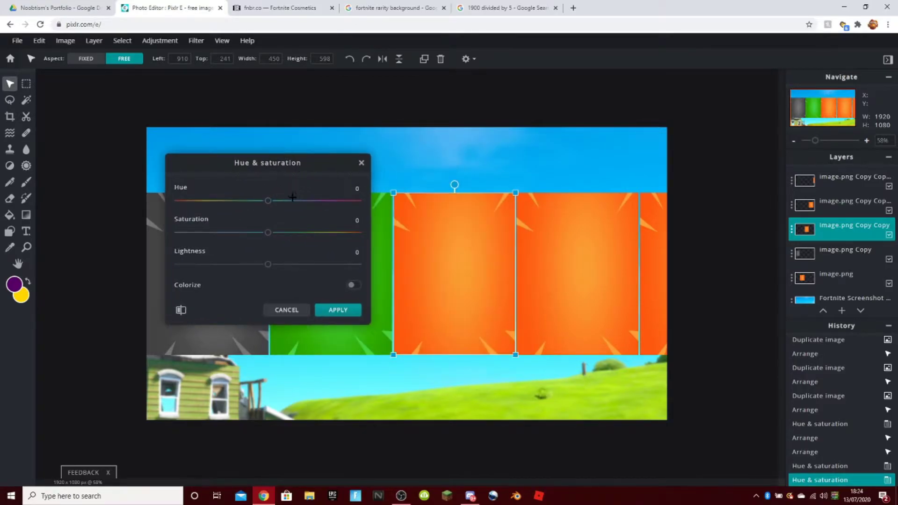
{"action": "left_click_drag", "start_coordinate": [258, 201], "coordinate": [391, 201]}
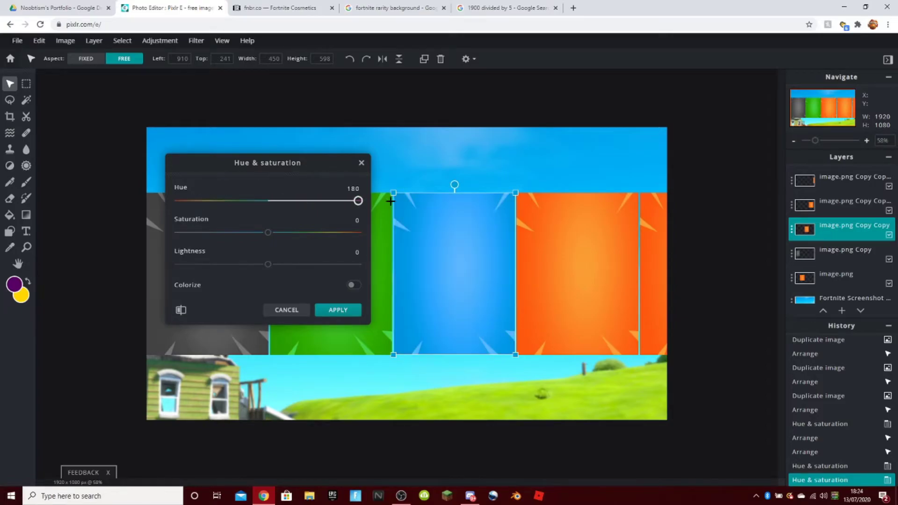
Try Colorize on the third panel with a hue of 167, and switch Colorize off again.
{"action": "left_click", "coordinate": [355, 285]}
{"action": "left_click_drag", "start_coordinate": [274, 200], "coordinate": [352, 200]}
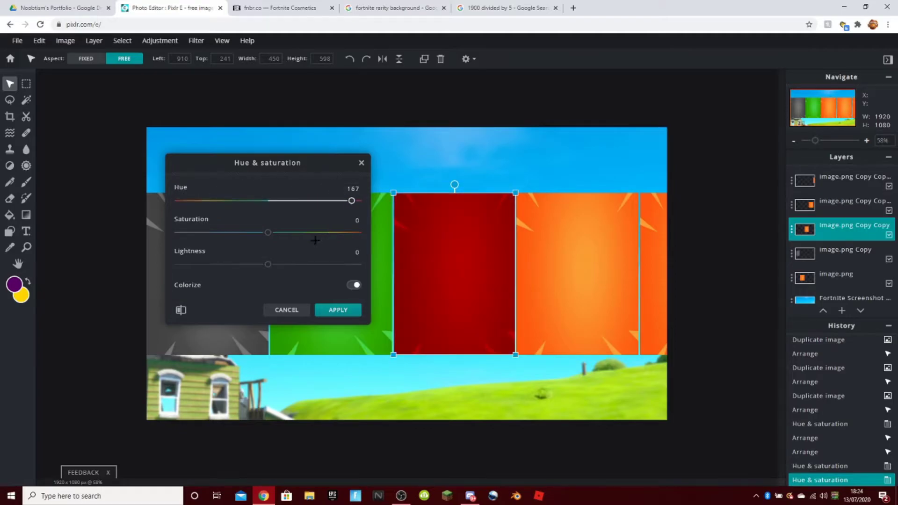
{"action": "left_click", "coordinate": [354, 283]}
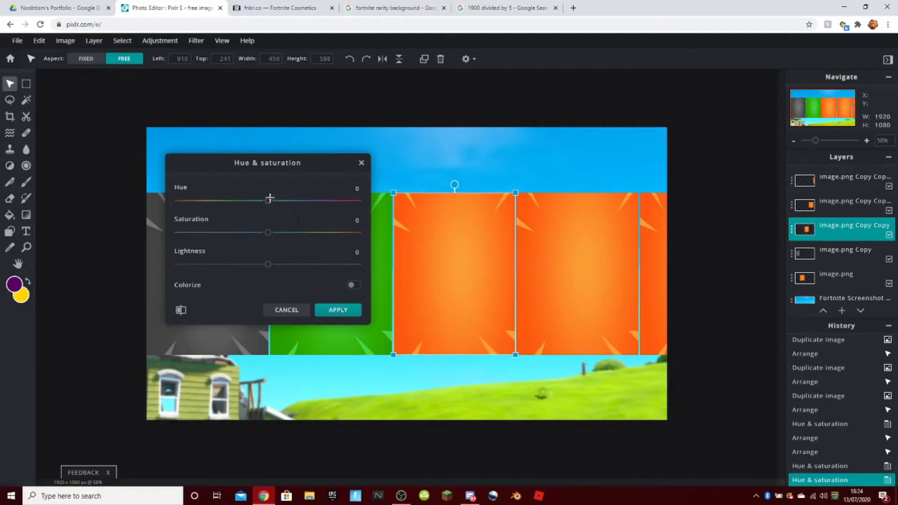
Turn the third panel blue by applying a hue of 180, and select the fourth panel.
{"action": "left_click_drag", "start_coordinate": [283, 200], "coordinate": [358, 200]}
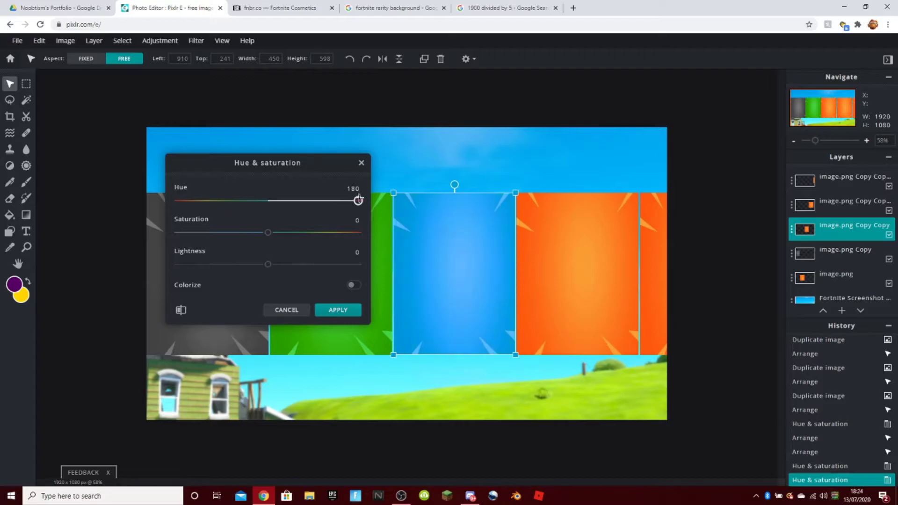
{"action": "left_click", "coordinate": [338, 309]}
{"action": "left_click", "coordinate": [570, 303]}
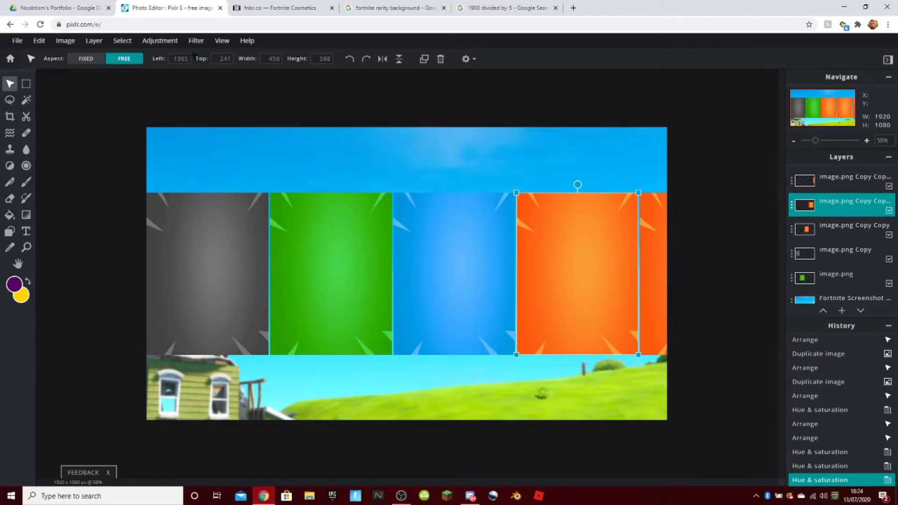
Turn the fourth panel purple with a Hue & saturation hue of about -124, and deselect it.
{"action": "left_click", "coordinate": [170, 40]}
{"action": "left_click", "coordinate": [169, 95]}
{"action": "left_click_drag", "start_coordinate": [268, 241], "coordinate": [206, 262]}
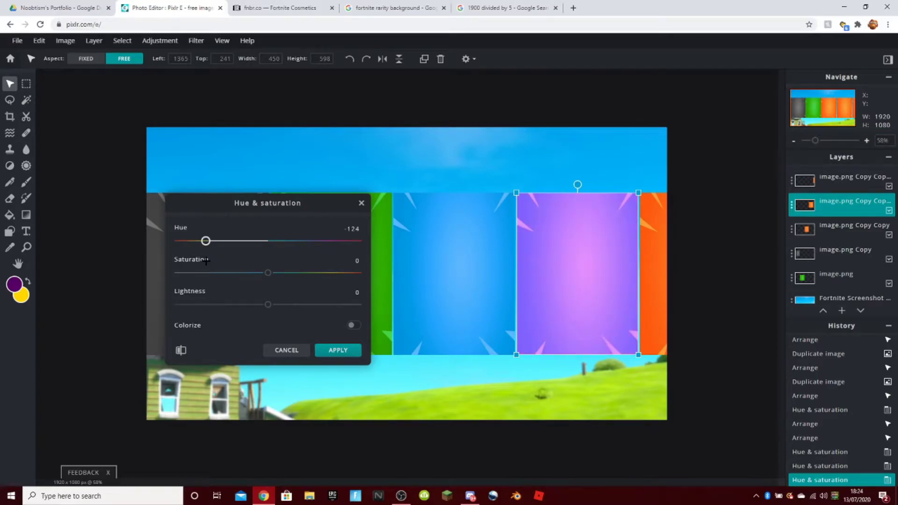
{"action": "left_click", "coordinate": [338, 351]}
{"action": "scroll", "coordinate": [638, 365], "scroll_direction": "down", "scroll_amount": 6}
{"action": "left_click", "coordinate": [638, 365]}
{"action": "scroll", "coordinate": [293, 261], "scroll_direction": "up", "scroll_amount": 3}
Lighten the grey panel with a Hue & saturation lightness of 20, and deselect it.
{"action": "left_click", "coordinate": [293, 261]}
{"action": "left_click", "coordinate": [159, 40]}
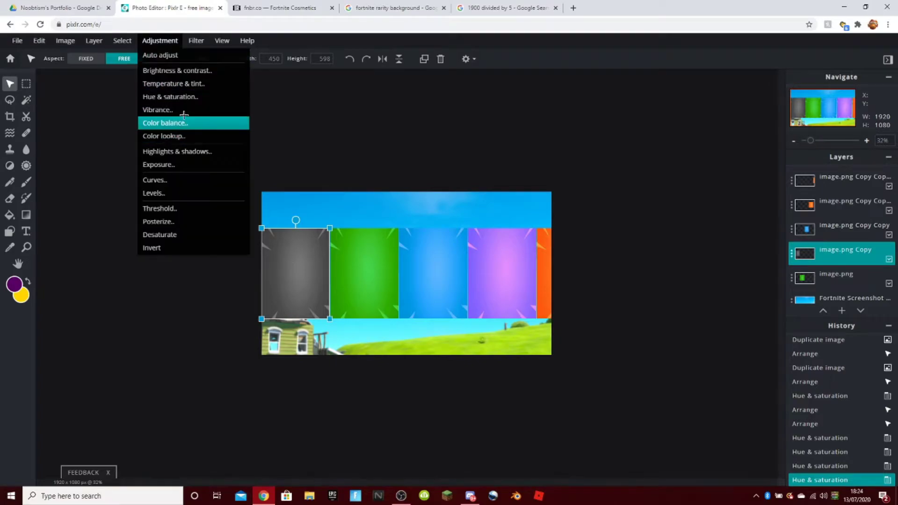
{"action": "left_click", "coordinate": [178, 97]}
{"action": "left_click", "coordinate": [302, 305]}
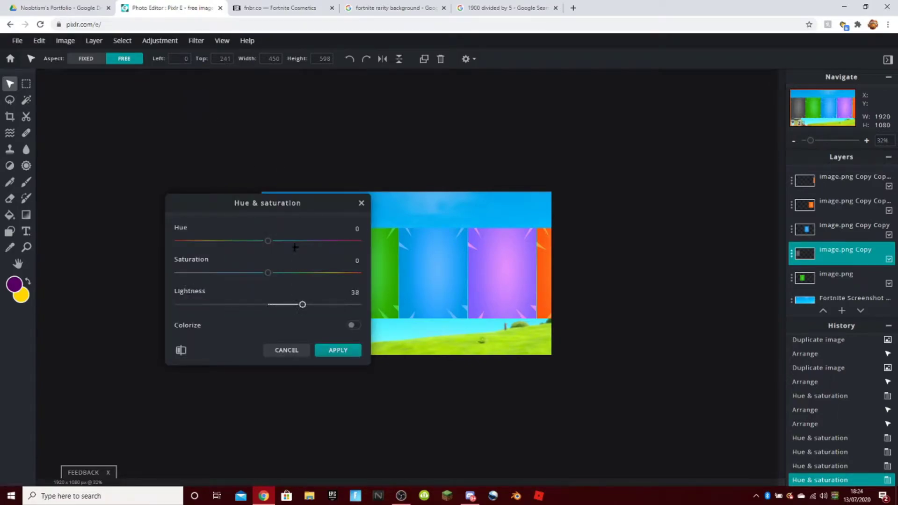
{"action": "left_click_drag", "start_coordinate": [250, 206], "coordinate": [546, 192]}
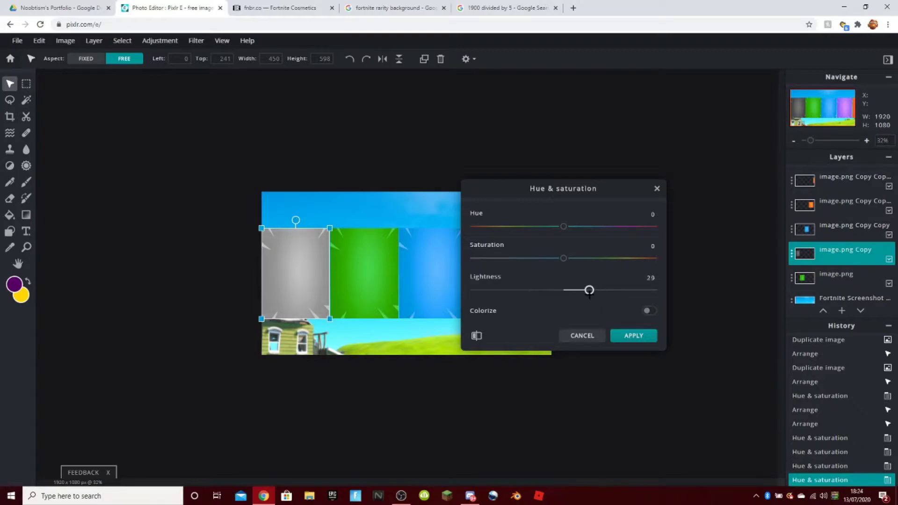
{"action": "left_click_drag", "start_coordinate": [589, 290], "coordinate": [586, 290]}
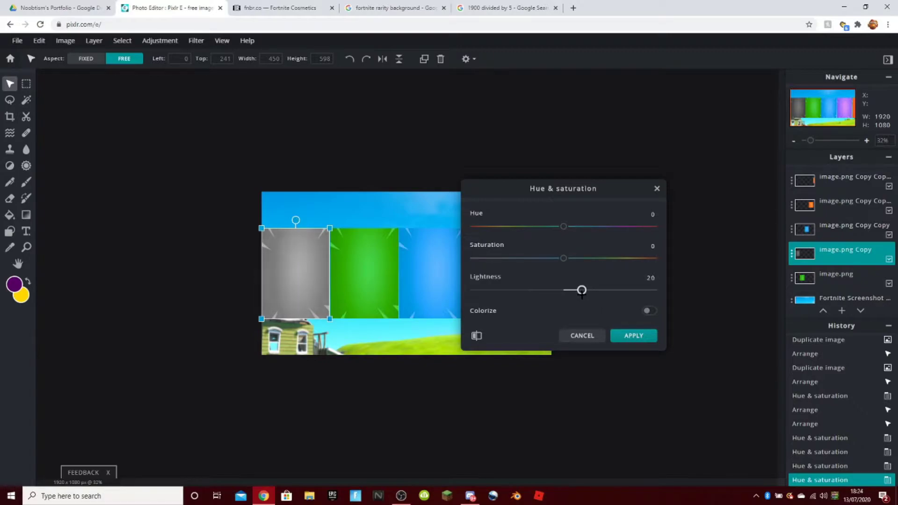
{"action": "left_click", "coordinate": [623, 338]}
{"action": "left_click", "coordinate": [623, 345]}
Merge all five panel layers down into a single layer above the Fortnite screenshot background.
{"action": "scroll", "coordinate": [621, 357], "scroll_direction": "up", "scroll_amount": 5}
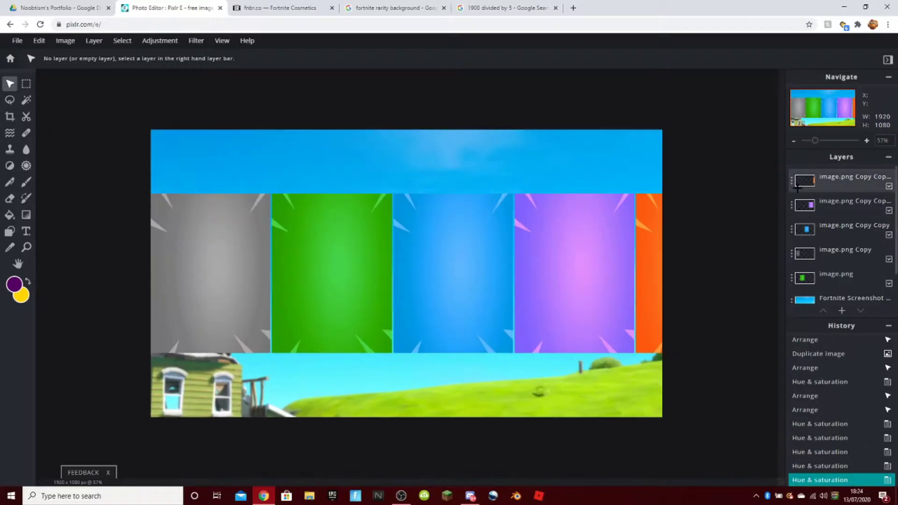
{"action": "double_click", "coordinate": [800, 188]}
{"action": "left_click", "coordinate": [730, 305]}
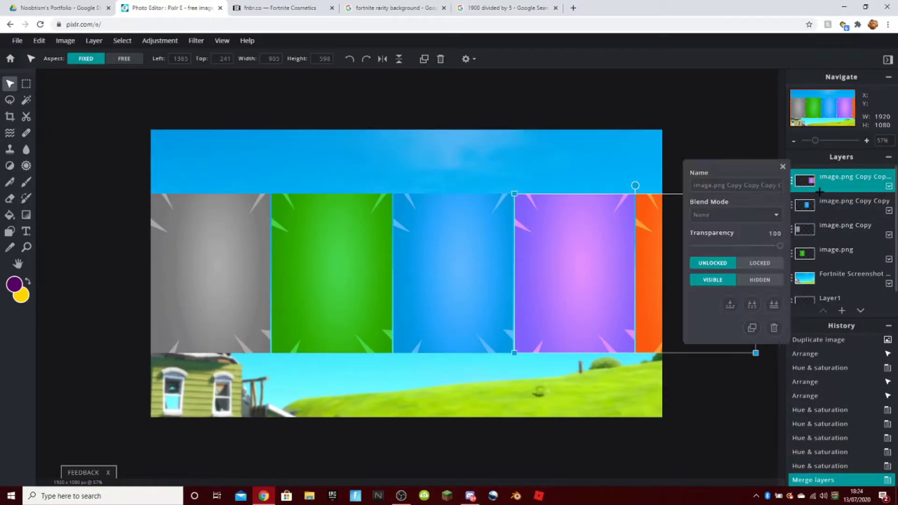
{"action": "left_click", "coordinate": [734, 305]}
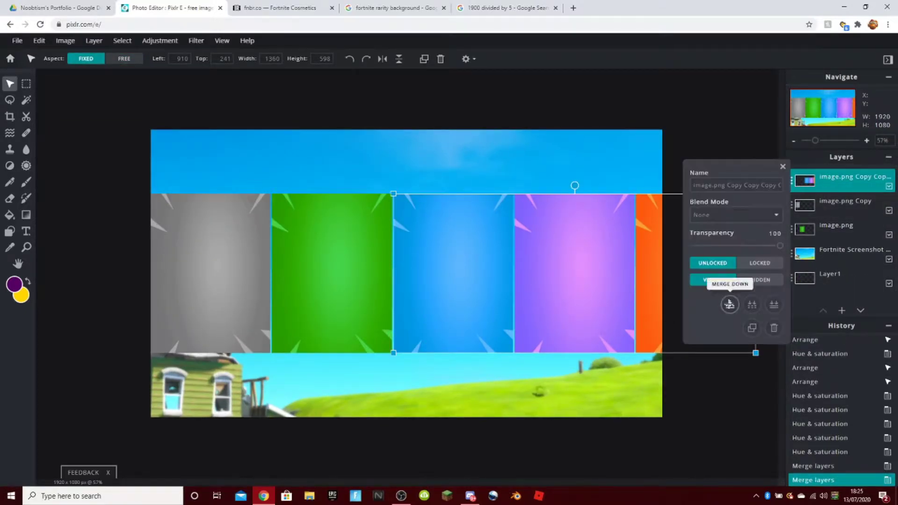
{"action": "left_click", "coordinate": [732, 305]}
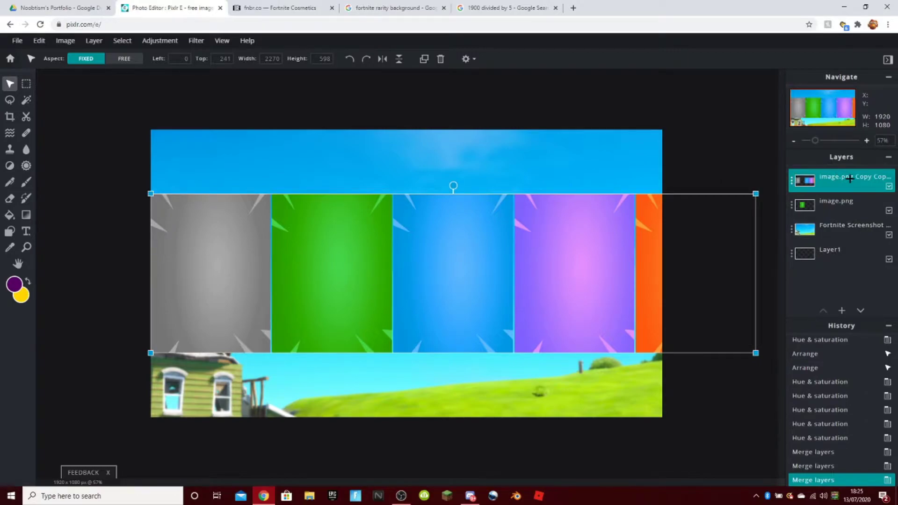
{"action": "left_click", "coordinate": [850, 178]}
{"action": "left_click", "coordinate": [728, 304]}
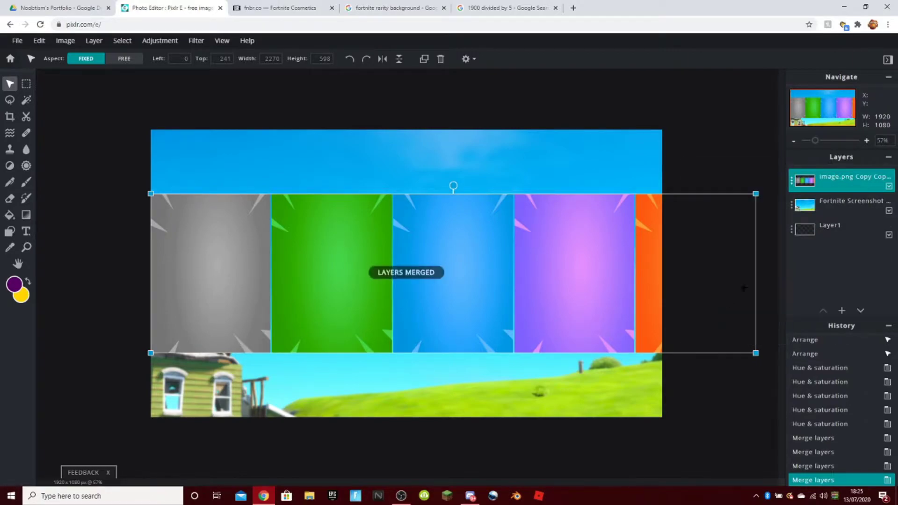
Scale the merged panel strip down proportionally to about 1888 × 497 px and centre it on the canvas.
{"action": "scroll", "coordinate": [713, 314], "scroll_direction": "down", "scroll_amount": 2}
{"action": "scroll", "coordinate": [713, 313], "scroll_direction": "up", "scroll_amount": 1}
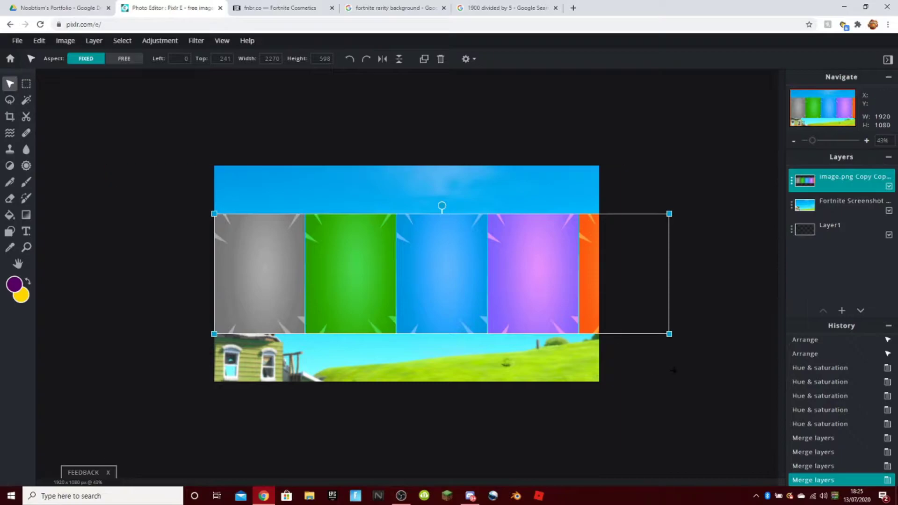
{"action": "left_click_drag", "start_coordinate": [669, 334], "coordinate": [595, 323]}
{"action": "left_click_drag", "start_coordinate": [562, 296], "coordinate": [563, 296]}
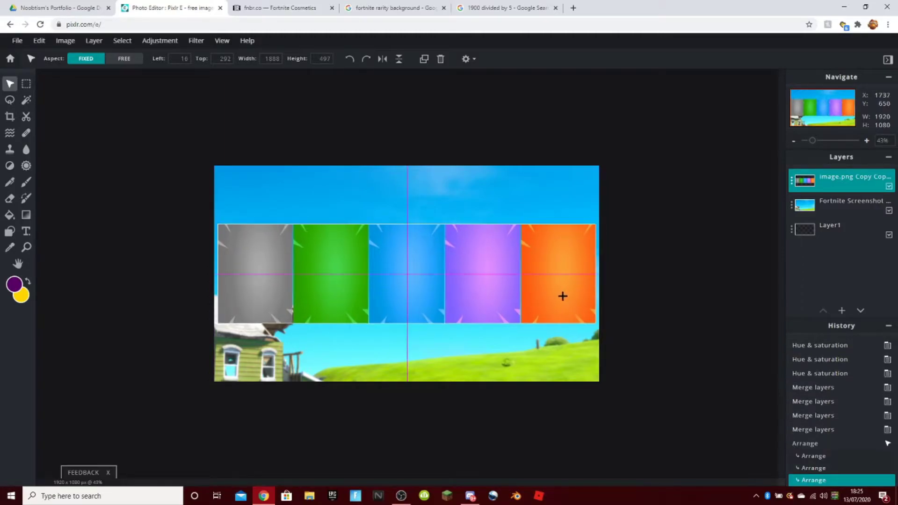
{"action": "scroll", "coordinate": [564, 296], "scroll_direction": "up", "scroll_amount": 2}
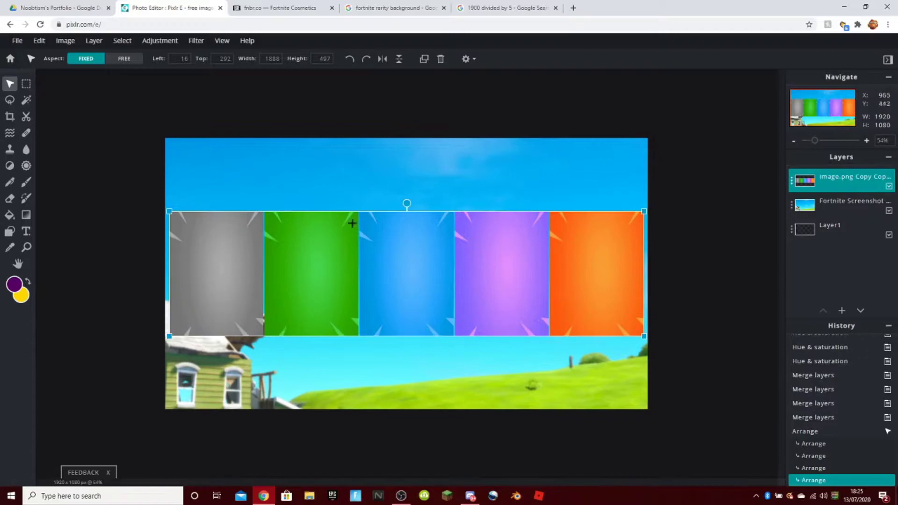
Stretch the panel strip vertically with Free transform to about 657 px high, centre it on the canvas, and deselect it.
{"action": "left_click", "coordinate": [47, 41]}
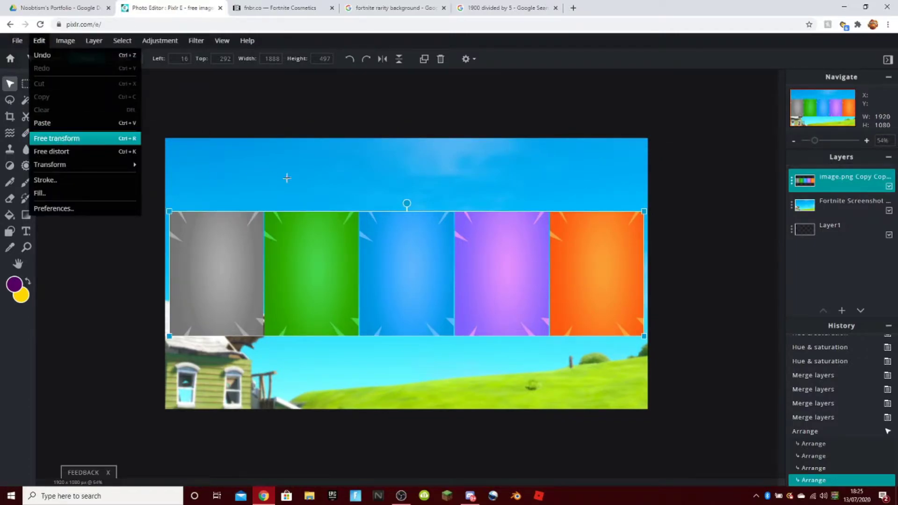
{"action": "left_click", "coordinate": [56, 138]}
{"action": "left_click_drag", "start_coordinate": [409, 210], "coordinate": [405, 170]}
{"action": "left_click_drag", "start_coordinate": [420, 228], "coordinate": [456, 254]}
{"action": "left_click", "coordinate": [656, 276]}
{"action": "left_click", "coordinate": [651, 289]}
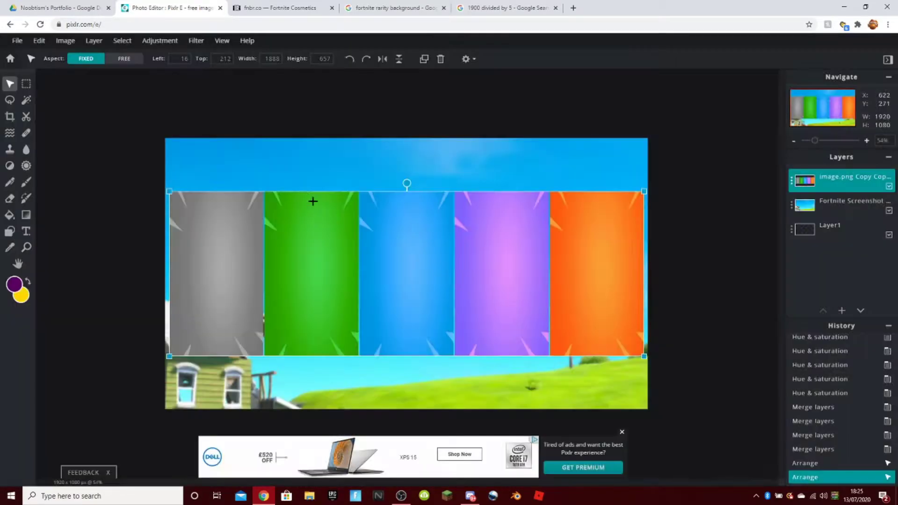
{"action": "left_click", "coordinate": [129, 115]}
Browse the skin icons on fnbr.co for a suitable character, and close the two leftover Google search tabs.
{"action": "left_click", "coordinate": [276, 7]}
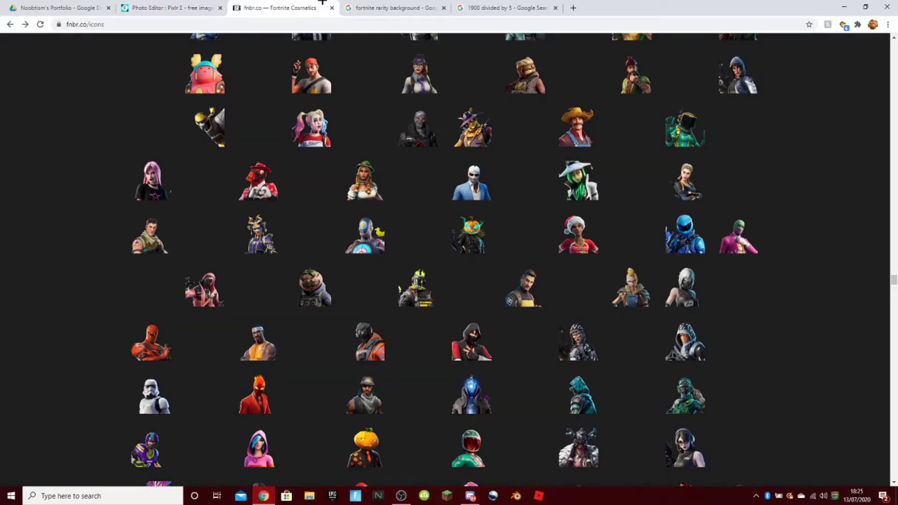
{"action": "scroll", "coordinate": [328, 140], "scroll_direction": "down", "scroll_amount": 10}
{"action": "scroll", "coordinate": [296, 130], "scroll_direction": "up", "scroll_amount": 4}
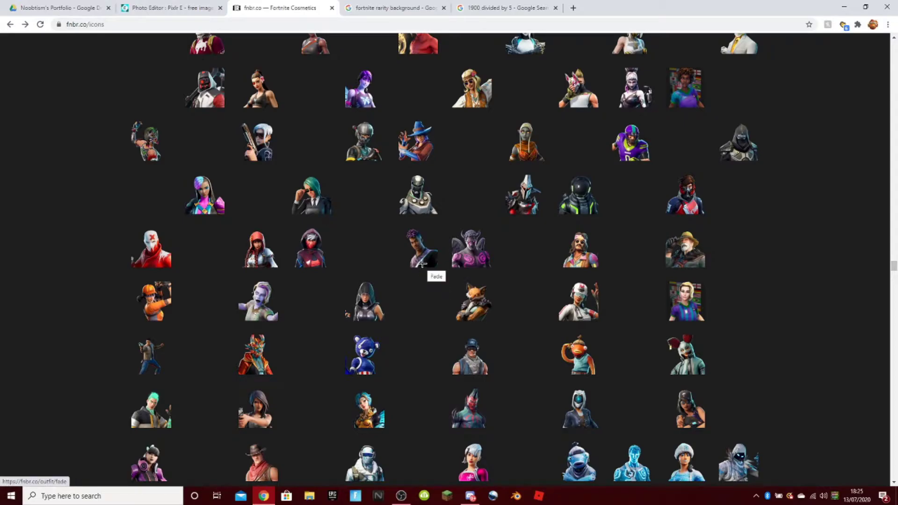
{"action": "scroll", "coordinate": [420, 257], "scroll_direction": "up", "scroll_amount": 6}
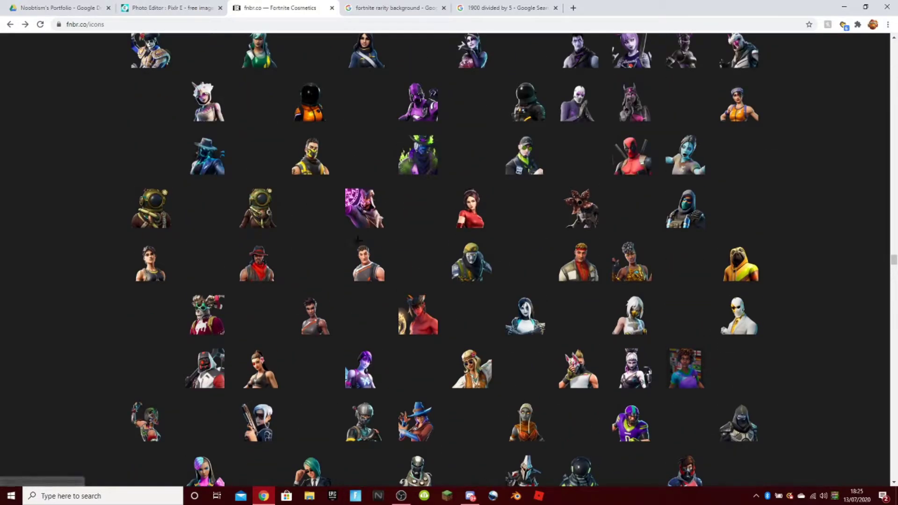
{"action": "scroll", "coordinate": [449, 258], "scroll_direction": "up", "scroll_amount": 10}
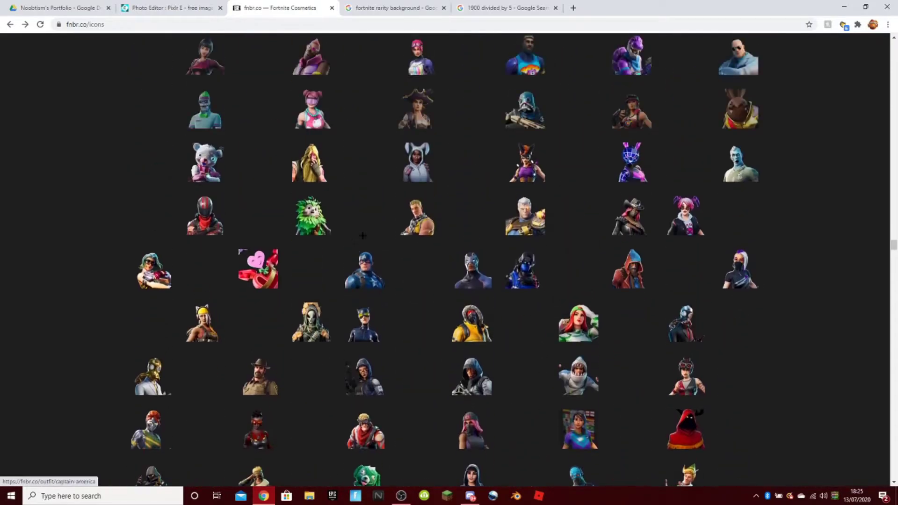
{"action": "left_click", "coordinate": [555, 8]}
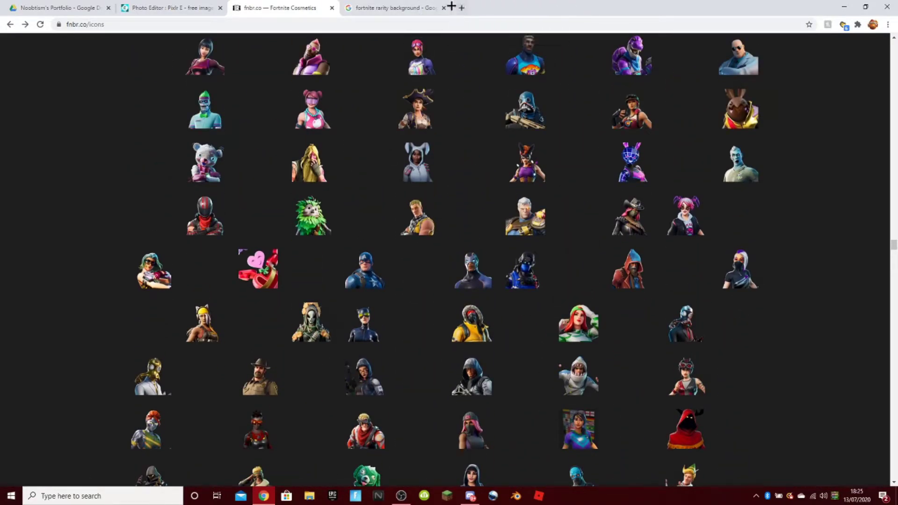
{"action": "left_click", "coordinate": [442, 12]}
{"action": "left_click", "coordinate": [443, 8]}
Search Google Images for "fortnite kit skin png" in a new tab.
{"action": "left_click", "coordinate": [358, 8]}
{"action": "type", "text": "kit"}
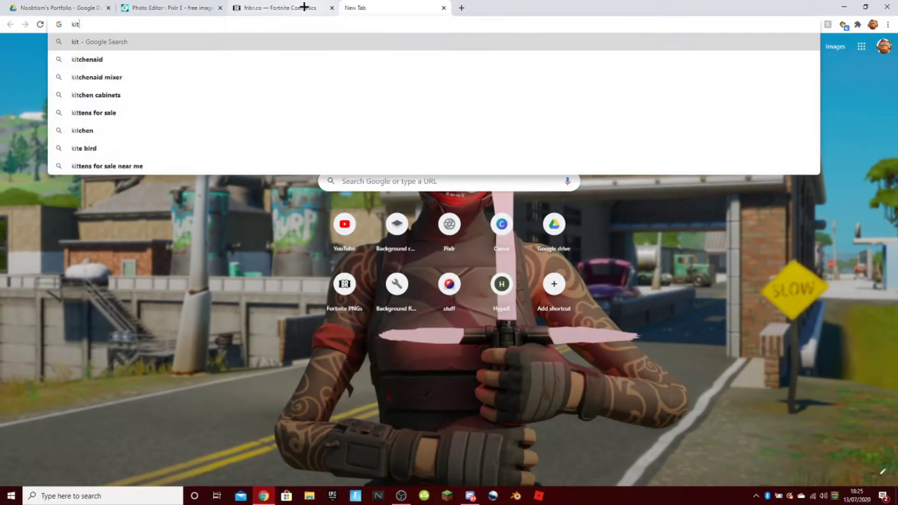
{"action": "key", "text": "BackSpace"}
{"action": "key", "text": "BackSpace"}
{"action": "key", "text": "BackSpace"}
{"action": "type", "text": "fort"}
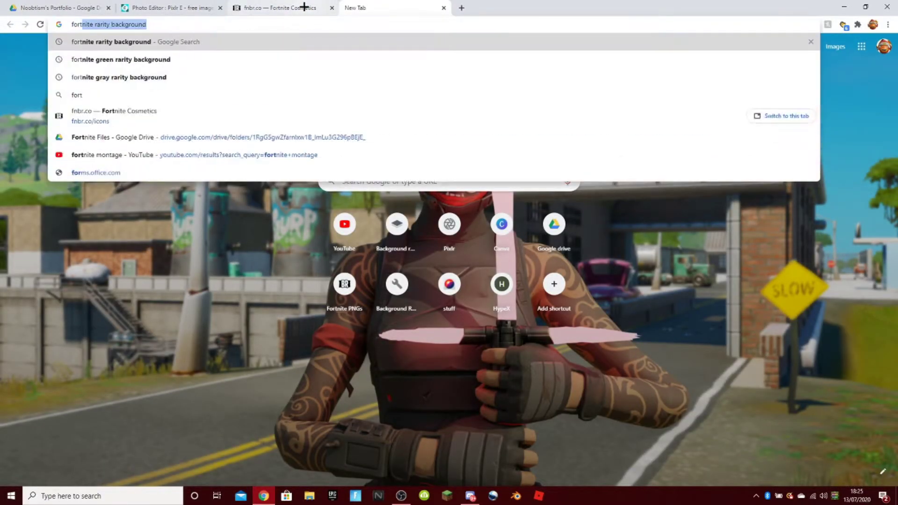
{"action": "type", "text": "nite kit skin pm"}
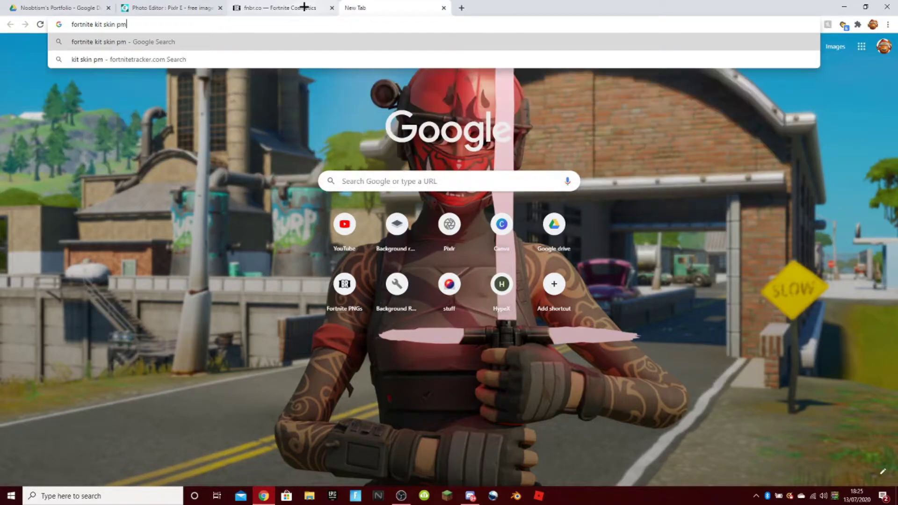
{"action": "key", "text": "BackSpace"}
{"action": "type", "text": "ng"}
{"action": "key", "text": "Return"}
{"action": "left_click", "coordinate": [133, 83]}
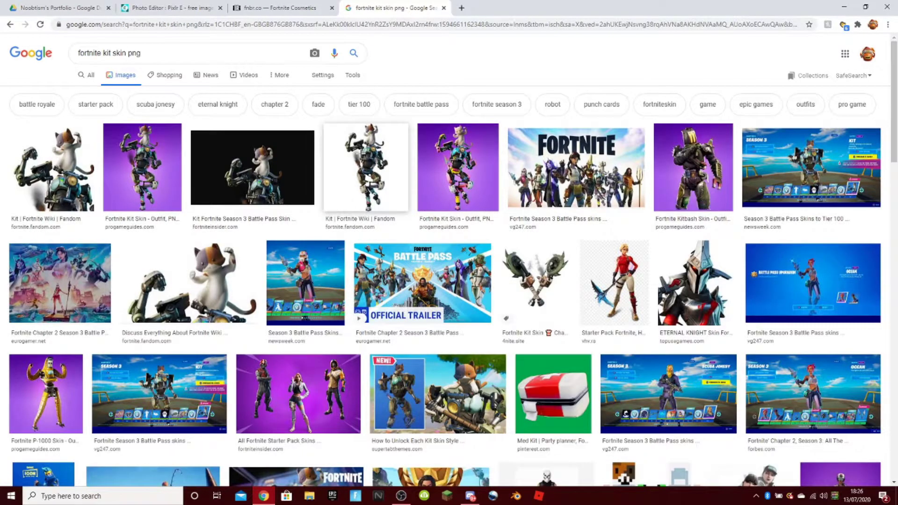
Copy the full-body transparent Kit image from the Fortnite Wiki result and paste it into the Pixlr E thumbnail.
{"action": "left_click", "coordinate": [367, 168]}
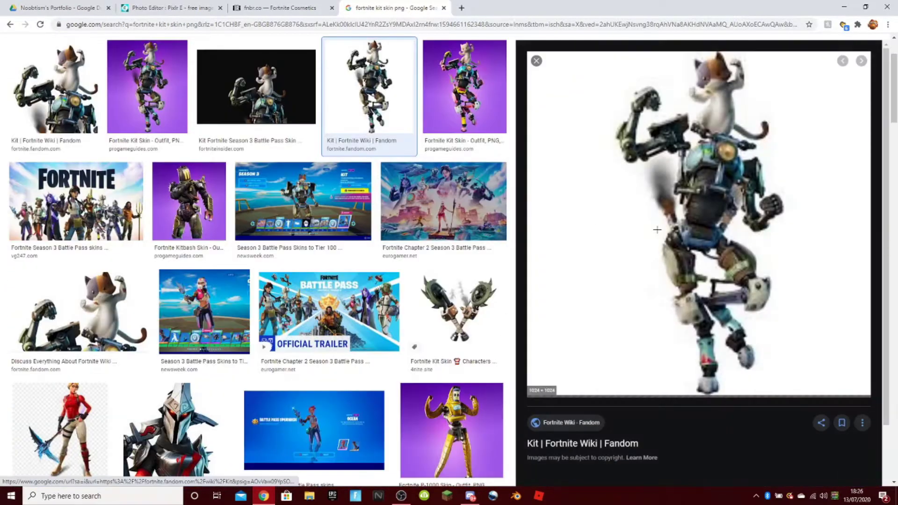
{"action": "right_click", "coordinate": [699, 258]}
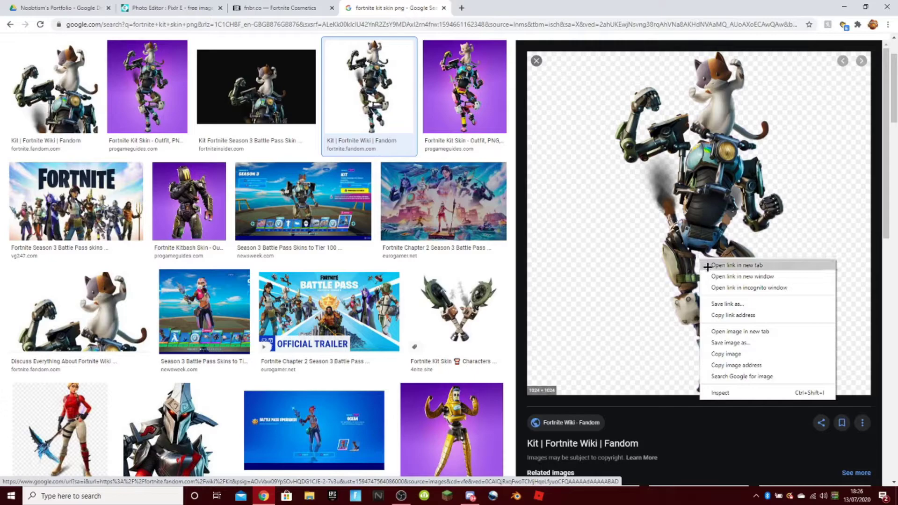
{"action": "left_click", "coordinate": [742, 354]}
{"action": "left_click", "coordinate": [180, 3]}
{"action": "key", "text": "ctrl+v"}
Scale the Kit character to about 660 × 660 px, fit it over the grey panel, and deselect it.
{"action": "left_click_drag", "start_coordinate": [388, 235], "coordinate": [222, 189]}
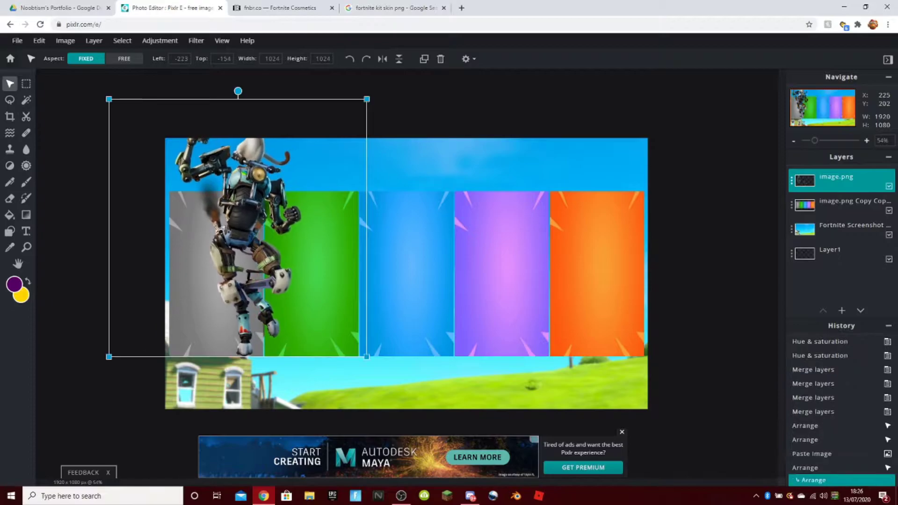
{"action": "left_click_drag", "start_coordinate": [374, 109], "coordinate": [272, 229]}
{"action": "left_click_drag", "start_coordinate": [216, 235], "coordinate": [238, 233]}
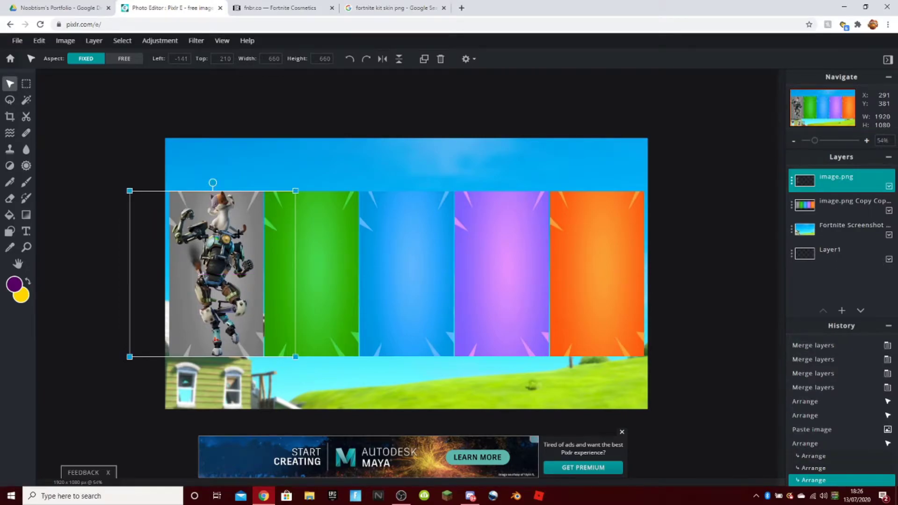
{"action": "left_click", "coordinate": [85, 92]}
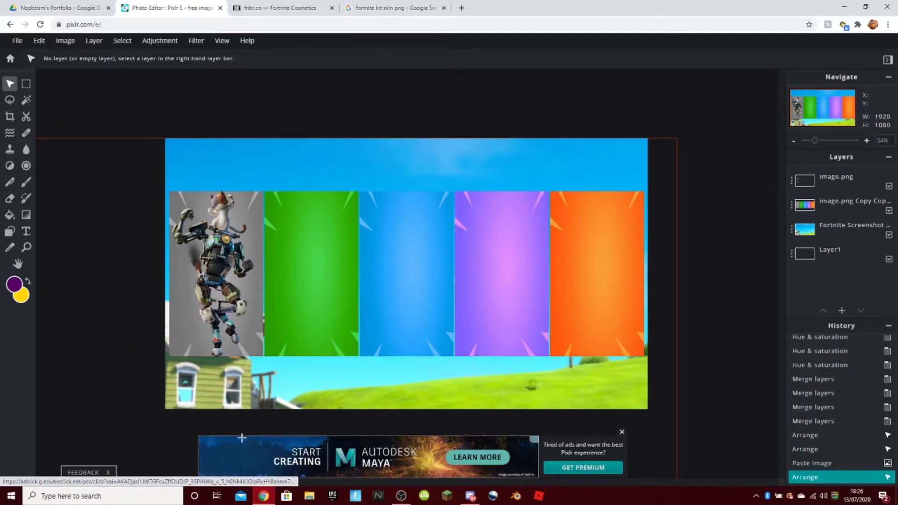
Move Kit down and enlarge it slightly, centred on the grey panel with the feet extending past the panel's bottom edge.
{"action": "left_click_drag", "start_coordinate": [217, 326], "coordinate": [219, 344]}
{"action": "left_click_drag", "start_coordinate": [295, 211], "coordinate": [306, 199]}
{"action": "left_click_drag", "start_coordinate": [280, 235], "coordinate": [273, 234]}
{"action": "left_click_drag", "start_coordinate": [200, 259], "coordinate": [202, 260]}
Marquee-select an area of about 351 × 102 px around Kit's feet, with its upper edge aligned to the grey panel's bottom edge.
{"action": "left_click", "coordinate": [23, 83]}
{"action": "scroll", "coordinate": [200, 423], "scroll_direction": "up", "scroll_amount": 6}
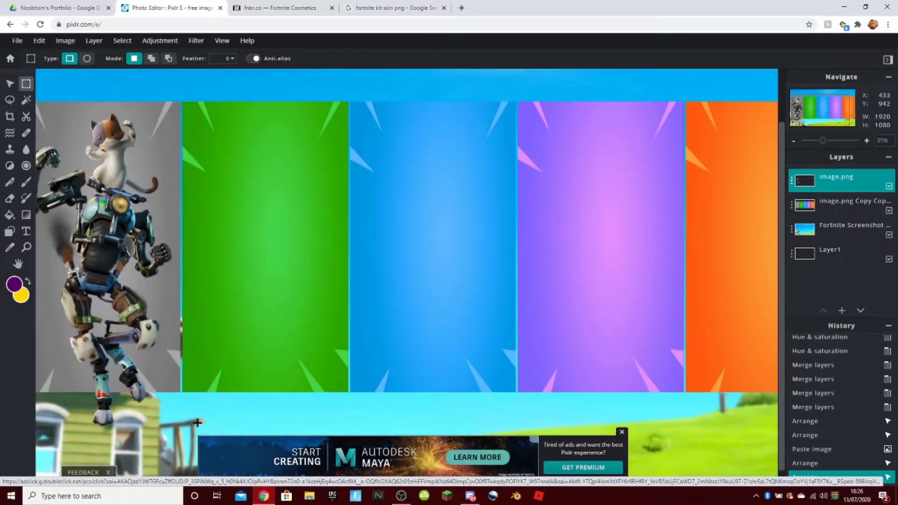
{"action": "left_click", "coordinate": [621, 431]}
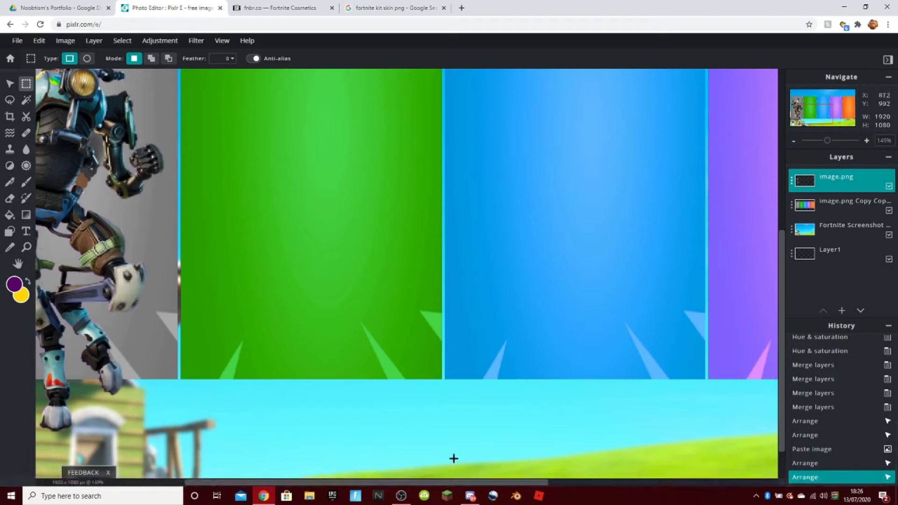
{"action": "left_click_drag", "start_coordinate": [432, 479], "coordinate": [370, 479]}
{"action": "left_click_drag", "start_coordinate": [336, 449], "coordinate": [168, 381]}
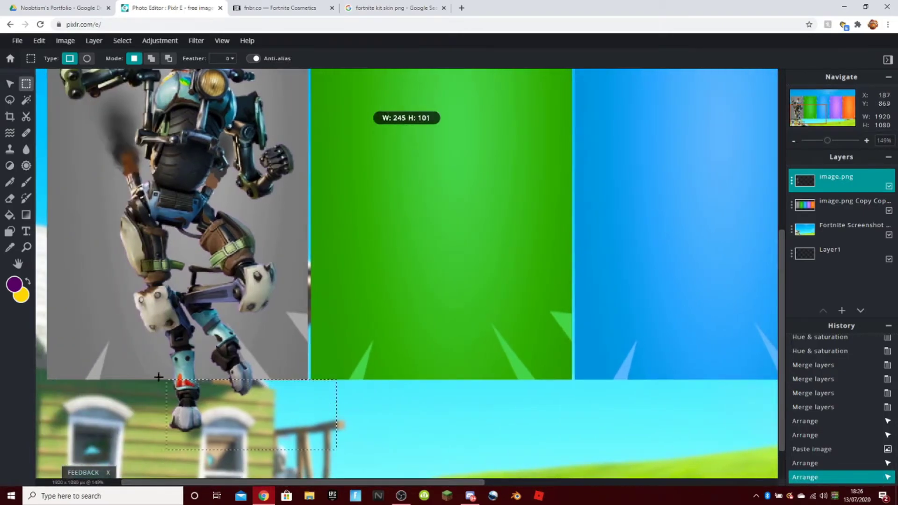
{"action": "left_click_drag", "start_coordinate": [92, 380], "coordinate": [115, 387]}
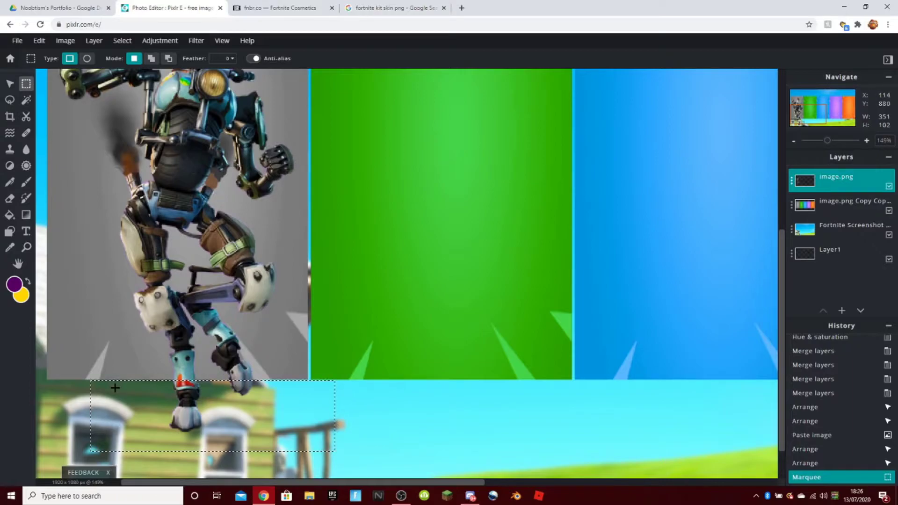
{"action": "scroll", "coordinate": [115, 388], "scroll_direction": "up", "scroll_amount": 2}
{"action": "scroll", "coordinate": [278, 433], "scroll_direction": "up", "scroll_amount": 3}
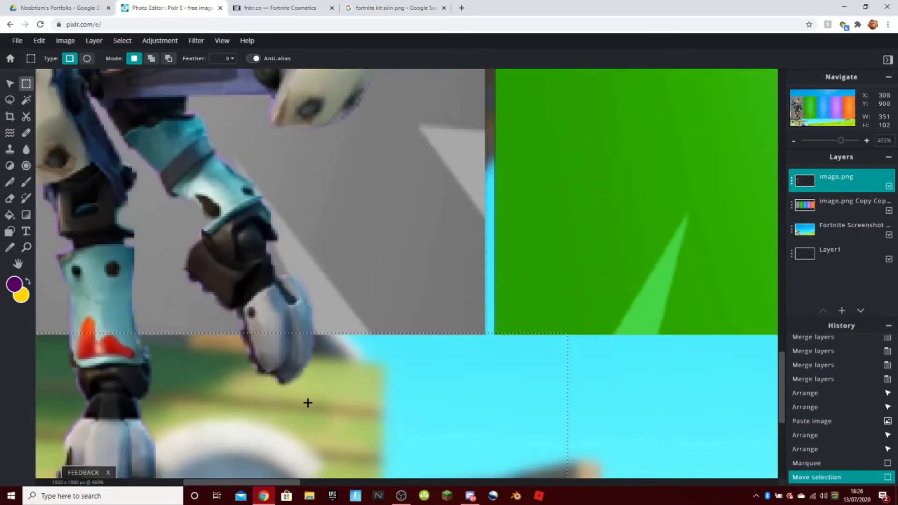
{"action": "scroll", "coordinate": [307, 404], "scroll_direction": "down", "scroll_amount": 8}
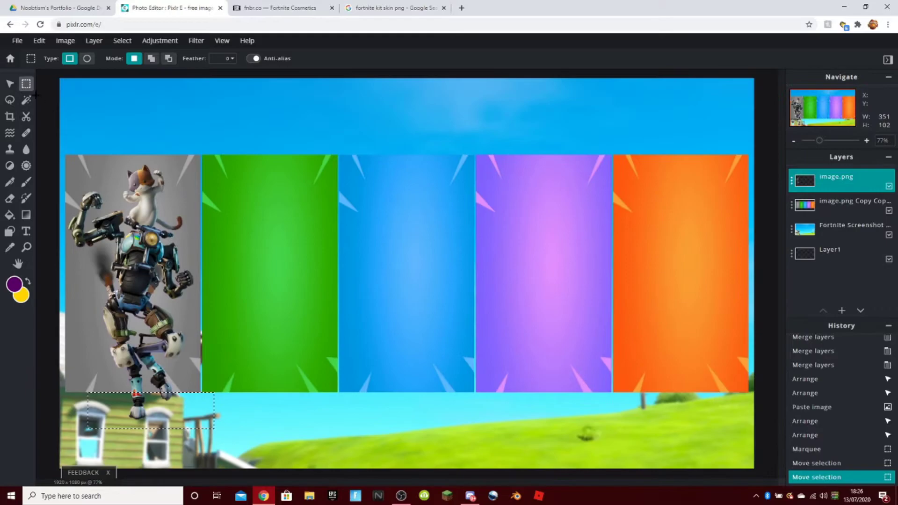
Cut off Kit's feet below the grey panel by moving the selected area off the canvas, and clear the selection.
{"action": "left_click", "coordinate": [10, 83]}
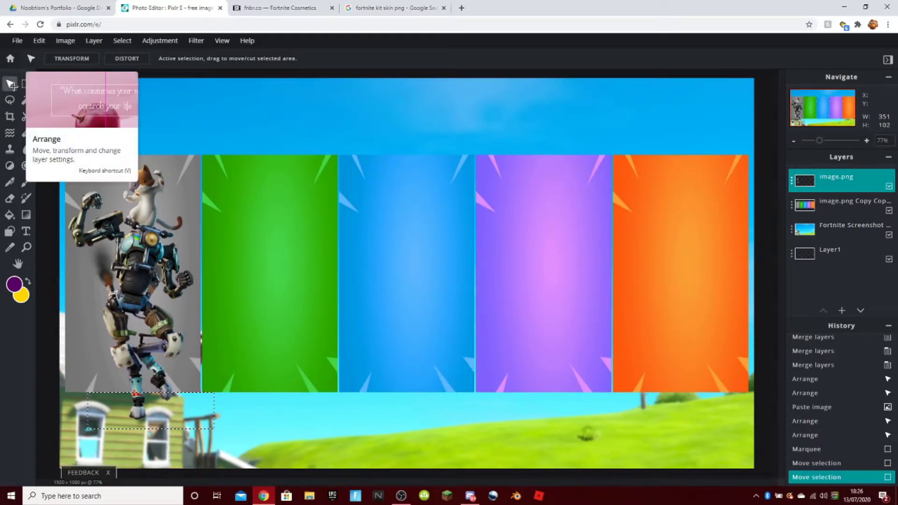
{"action": "scroll", "coordinate": [329, 404], "scroll_direction": "down", "scroll_amount": 2}
{"action": "left_click_drag", "start_coordinate": [252, 377], "coordinate": [612, 186]}
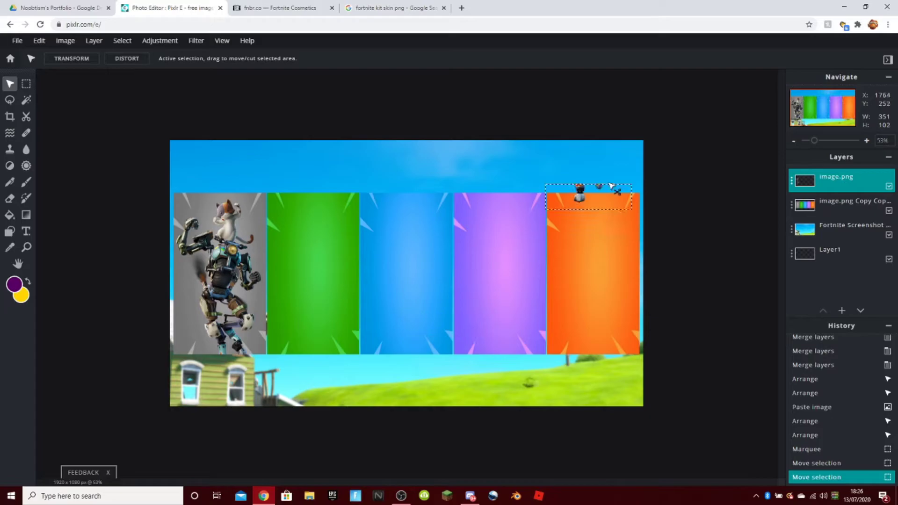
{"action": "left_click", "coordinate": [26, 83]}
{"action": "scroll", "coordinate": [170, 394], "scroll_direction": "up", "scroll_amount": 5}
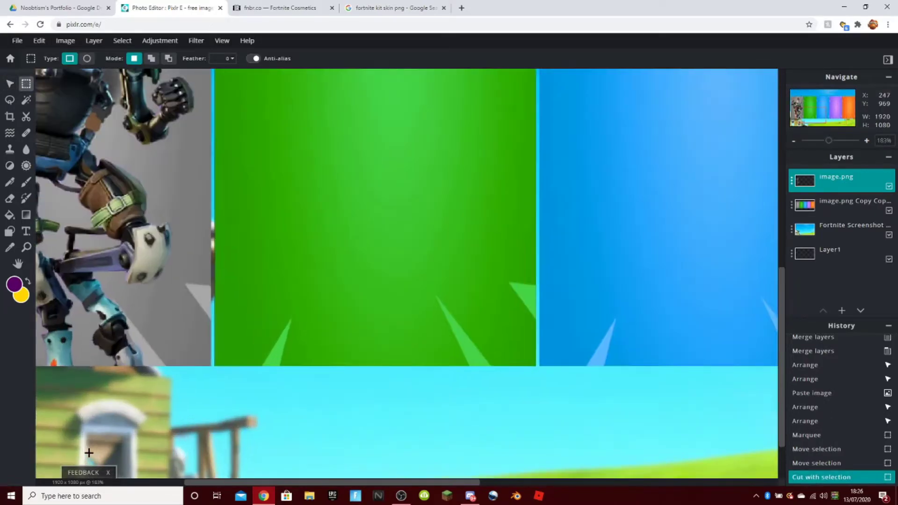
{"action": "scroll", "coordinate": [84, 370], "scroll_direction": "down", "scroll_amount": 7}
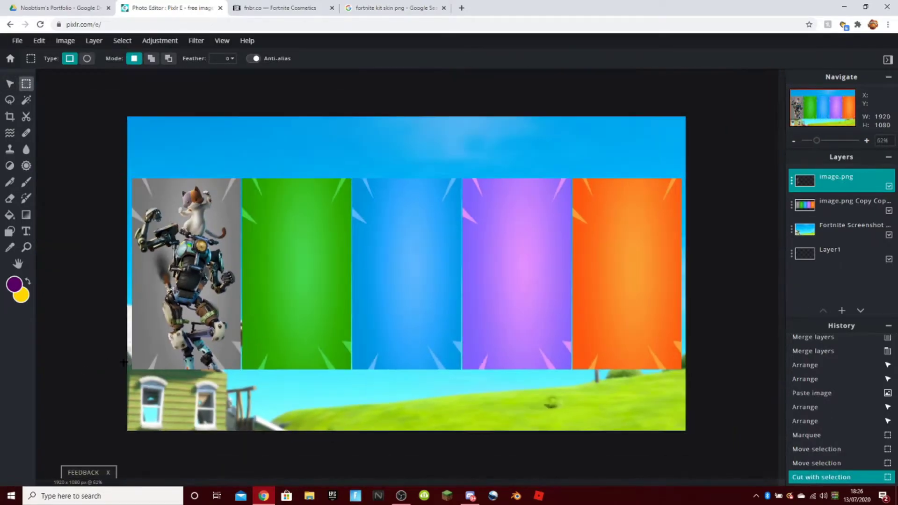
{"action": "scroll", "coordinate": [321, 294], "scroll_direction": "up", "scroll_amount": 1}
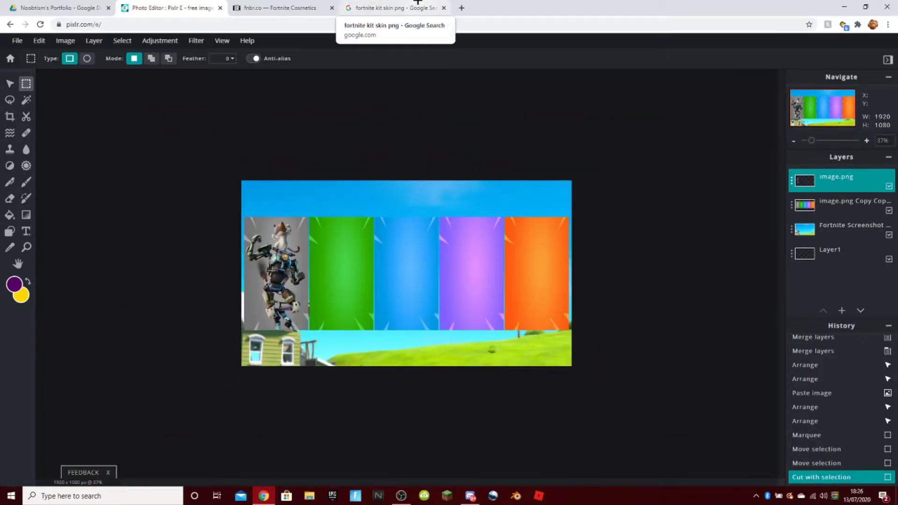
Search the web in a new tab for "fortnite chapter 2 season 3".
{"action": "left_click", "coordinate": [460, 8]}
{"action": "type", "text": "fortnite "}
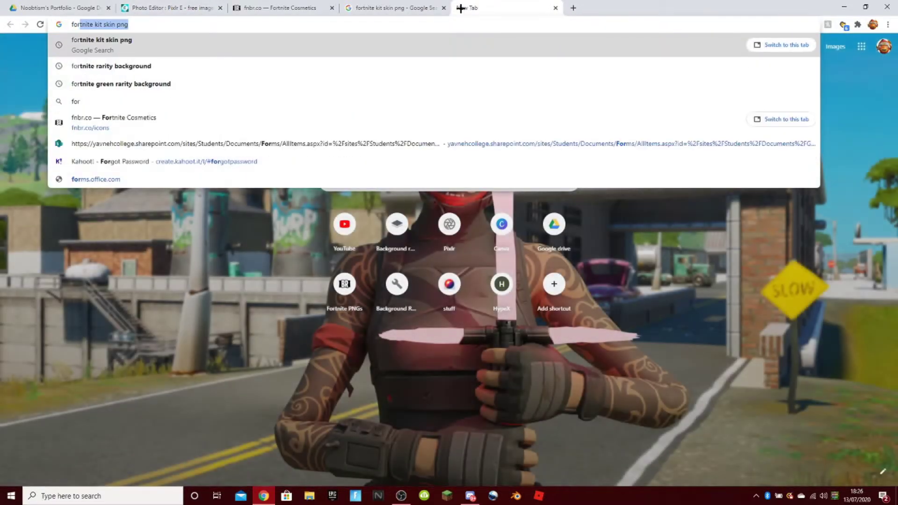
{"action": "type", "text": "sch"}
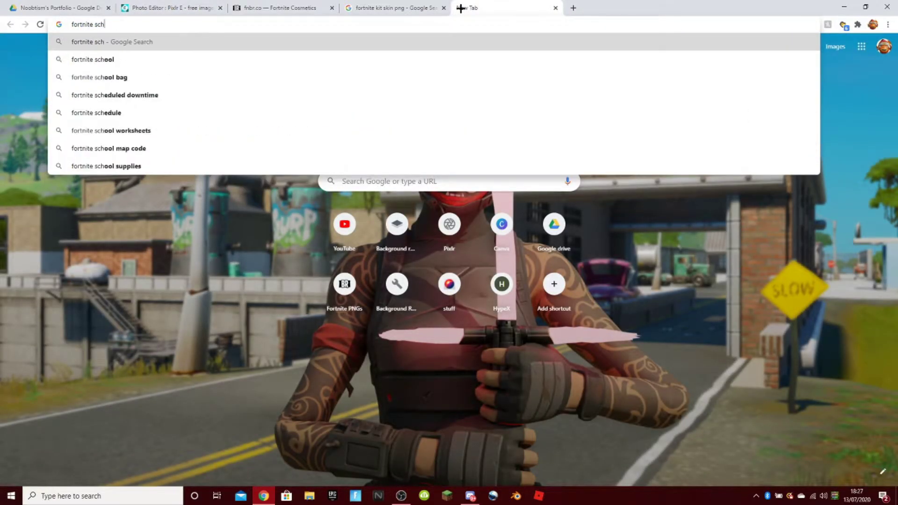
{"action": "type", "text": "apter 3 season"}
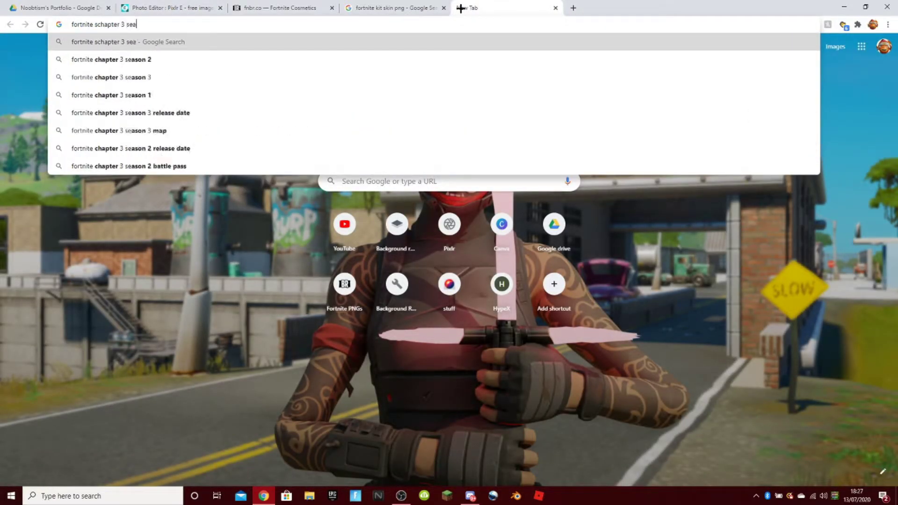
{"action": "key", "text": "BackSpace"}
{"action": "key", "text": "BackSpace"}
{"action": "key", "text": "BackSpace"}
{"action": "key", "text": "BackSpace"}
{"action": "type", "text": "2"}
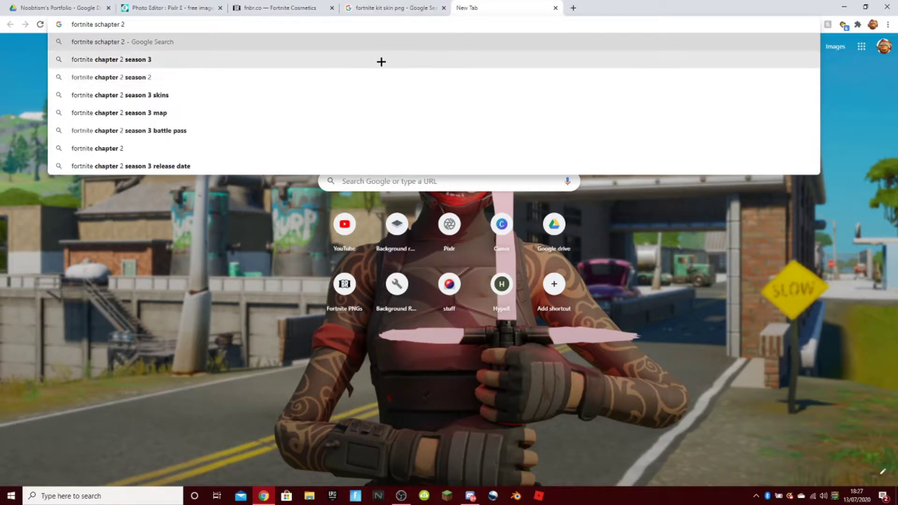
{"action": "left_click", "coordinate": [380, 61]}
{"action": "left_click", "coordinate": [296, 59]}
Refine the web search to "fortnite chapter 2 season 3 battle pass".
{"action": "type", "text": "n"}
{"action": "key", "text": "BackSpace"}
{"action": "type", "text": "bas"}
{"action": "key", "text": "BackSpace"}
{"action": "type", "text": "ttle pass"}
{"action": "key", "text": "Return"}
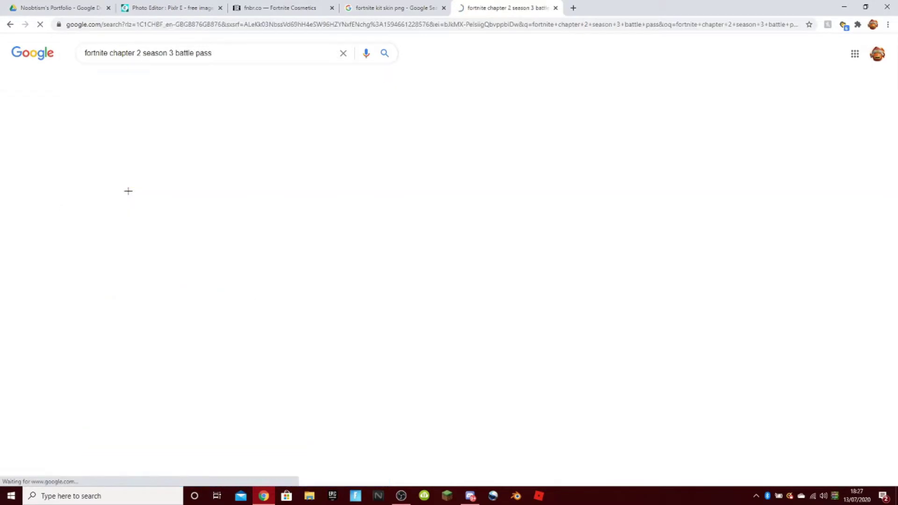
{"action": "left_click", "coordinate": [117, 83]}
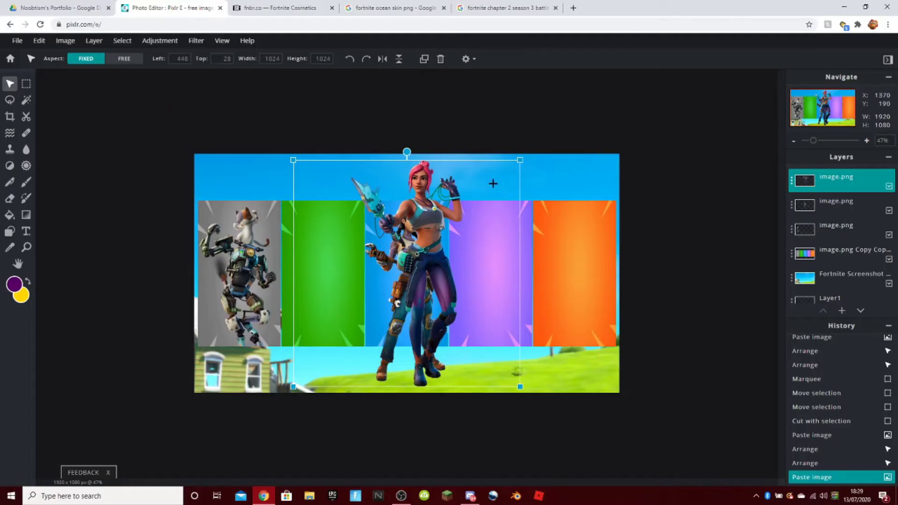
Scale the pasted Ocean character to 880 × 880 px, bring the braided character's layer to the front and move it over the grey panel.
{"action": "left_click_drag", "start_coordinate": [520, 161], "coordinate": [488, 192]}
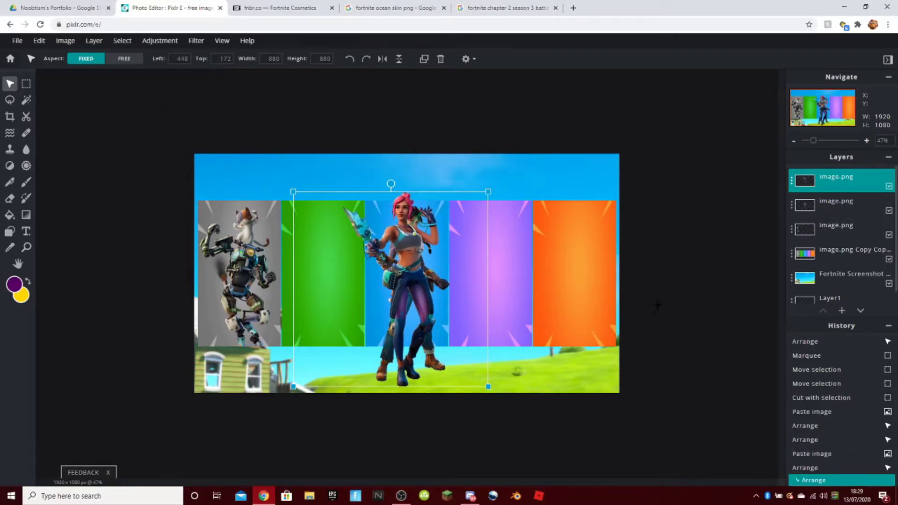
{"action": "left_click_drag", "start_coordinate": [814, 203], "coordinate": [815, 180]}
{"action": "left_click_drag", "start_coordinate": [379, 303], "coordinate": [214, 229]}
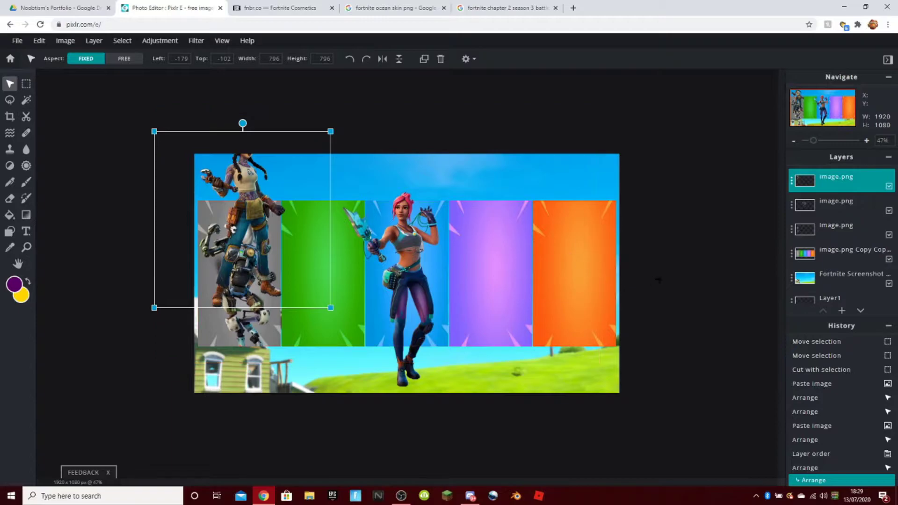
Replace the braided character with a full-body transparent Siona image copied from the web and pasted into the Pixlr E thumbnail.
{"action": "left_click", "coordinate": [397, 3]}
{"action": "scroll", "coordinate": [377, 44], "scroll_direction": "up", "scroll_amount": 2}
{"action": "left_click", "coordinate": [459, 3]}
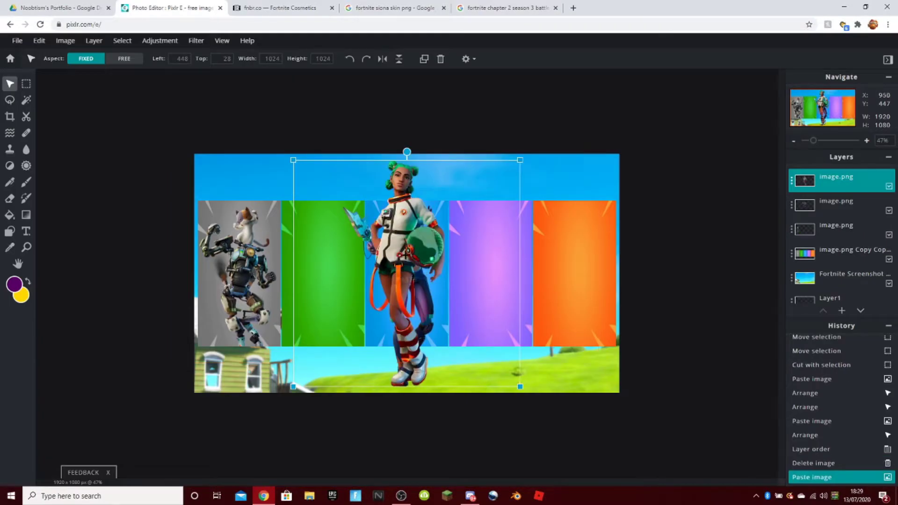
Scale Siona to about 796 px high, centre the character on the green panel with the feet past its bottom edge, and deselect it.
{"action": "left_click_drag", "start_coordinate": [405, 244], "coordinate": [332, 295]}
{"action": "left_click_drag", "start_coordinate": [443, 425], "coordinate": [390, 395]}
{"action": "left_click_drag", "start_coordinate": [288, 295], "coordinate": [308, 301]}
{"action": "left_click", "coordinate": [75, 114]}
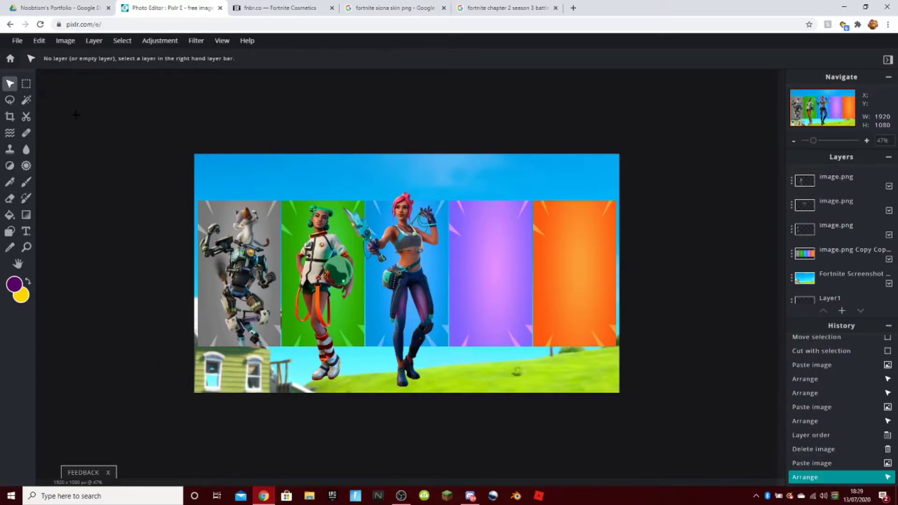
Marquee-select an area of about 310 × 175 px around Siona's feet, with its upper edge aligned to the green panel's bottom edge.
{"action": "scroll", "coordinate": [155, 164], "scroll_direction": "down", "scroll_amount": 6}
{"action": "scroll", "coordinate": [169, 273], "scroll_direction": "up", "scroll_amount": 6}
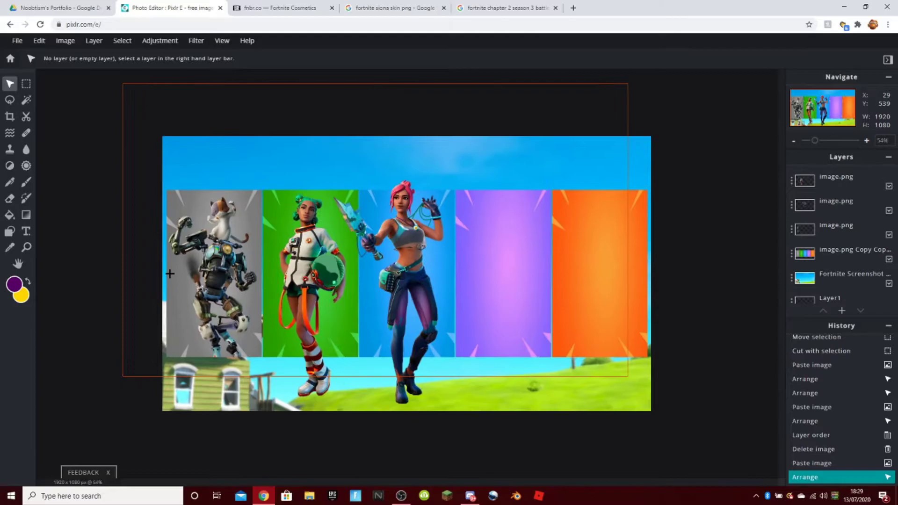
{"action": "left_click", "coordinate": [25, 85]}
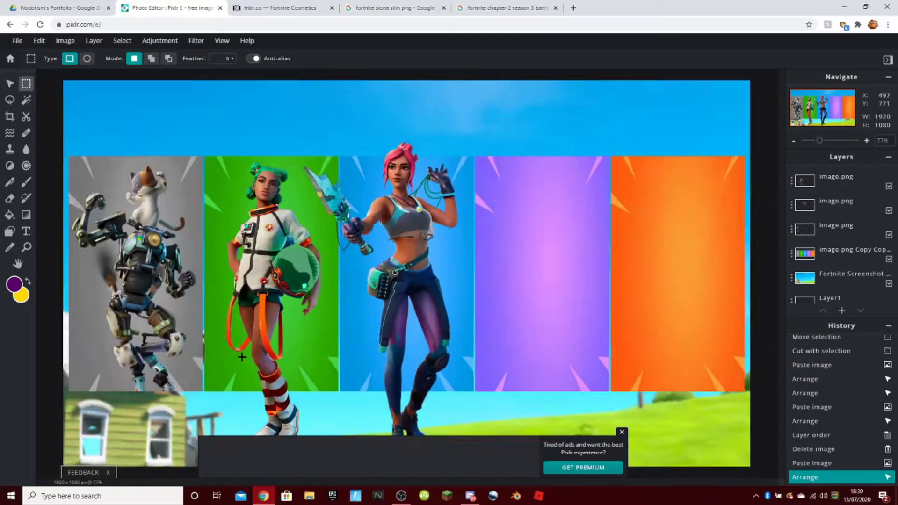
{"action": "scroll", "coordinate": [418, 250], "scroll_direction": "up", "scroll_amount": 4}
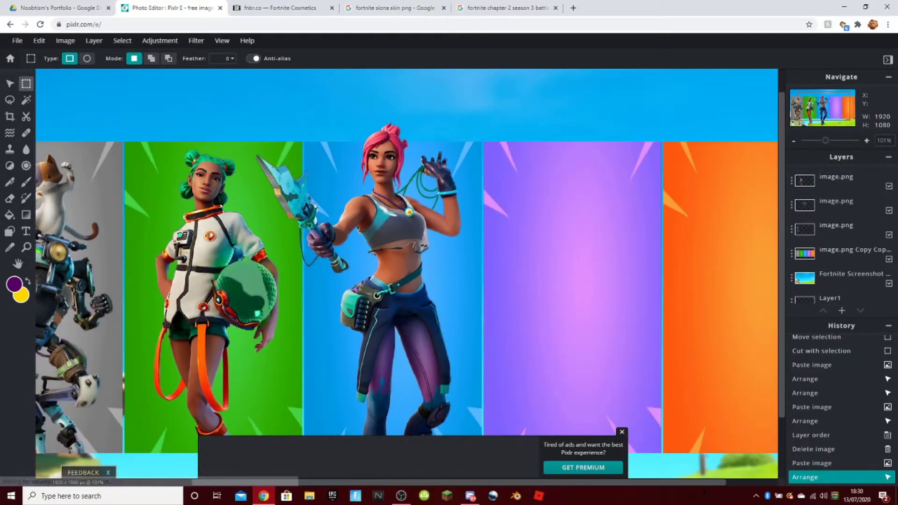
{"action": "left_click", "coordinate": [622, 432]}
{"action": "scroll", "coordinate": [367, 365], "scroll_direction": "up", "scroll_amount": 2}
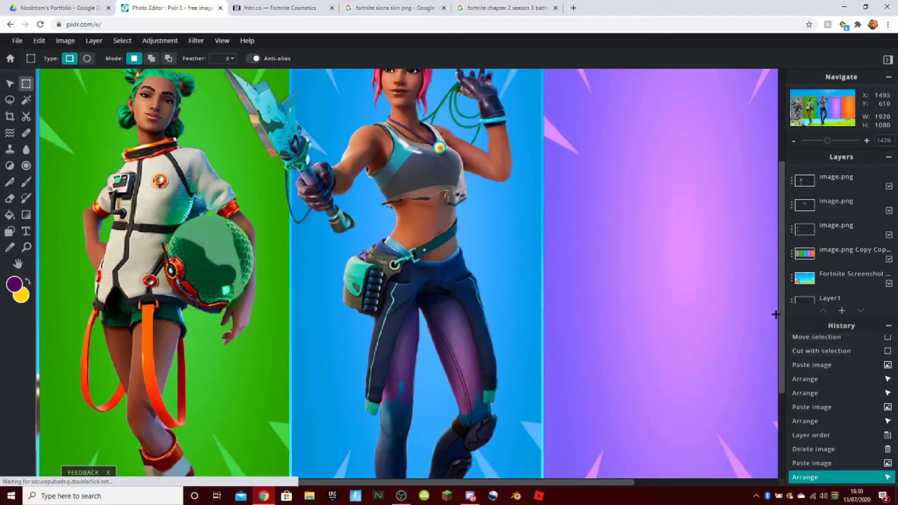
{"action": "scroll", "coordinate": [381, 412], "scroll_direction": "up", "scroll_amount": 2}
{"action": "left_click_drag", "start_coordinate": [292, 454], "coordinate": [226, 430]}
{"action": "left_click_drag", "start_coordinate": [111, 351], "coordinate": [85, 337]}
{"action": "scroll", "coordinate": [130, 341], "scroll_direction": "up", "scroll_amount": 8}
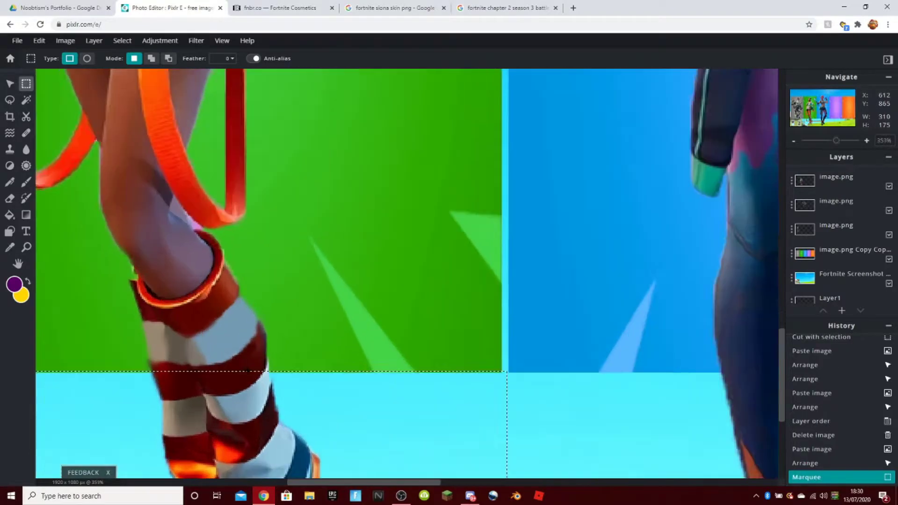
{"action": "left_click", "coordinate": [298, 397]}
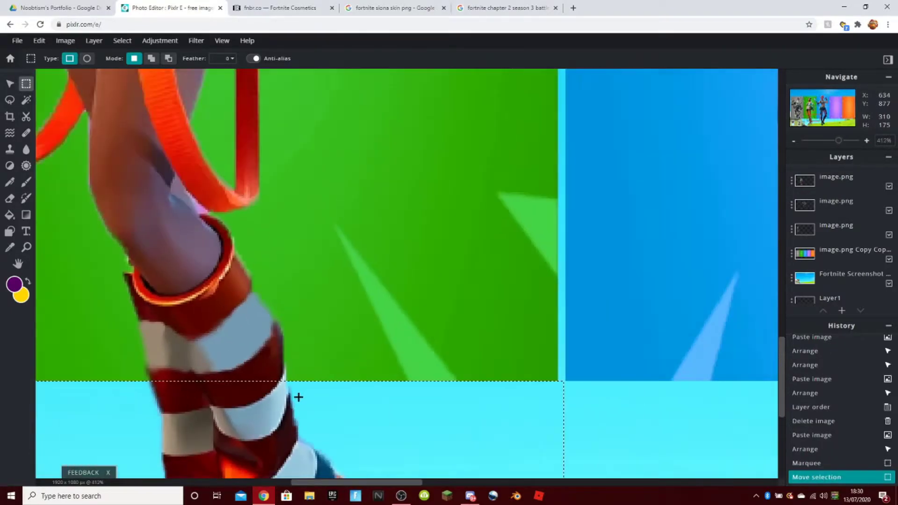
Cut off Siona's feet below the green panel by moving the selected area of Siona's layer off the canvas.
{"action": "scroll", "coordinate": [299, 397], "scroll_direction": "down", "scroll_amount": 12}
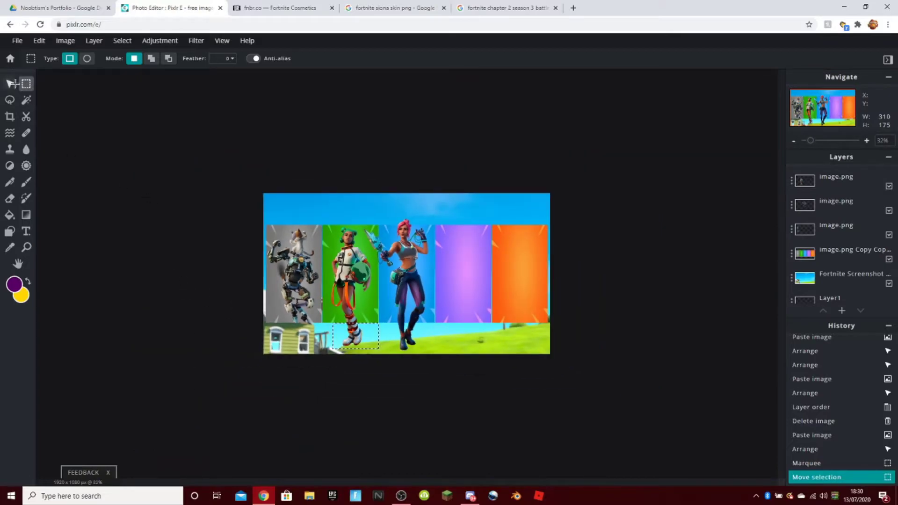
{"action": "left_click", "coordinate": [12, 83]}
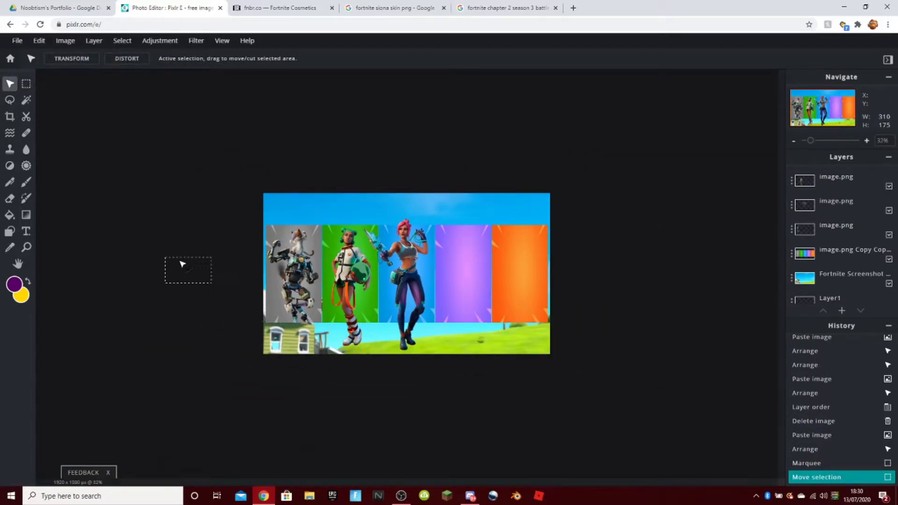
{"action": "left_click_drag", "start_coordinate": [183, 264], "coordinate": [185, 265]}
{"action": "key", "text": "ctrl+z"}
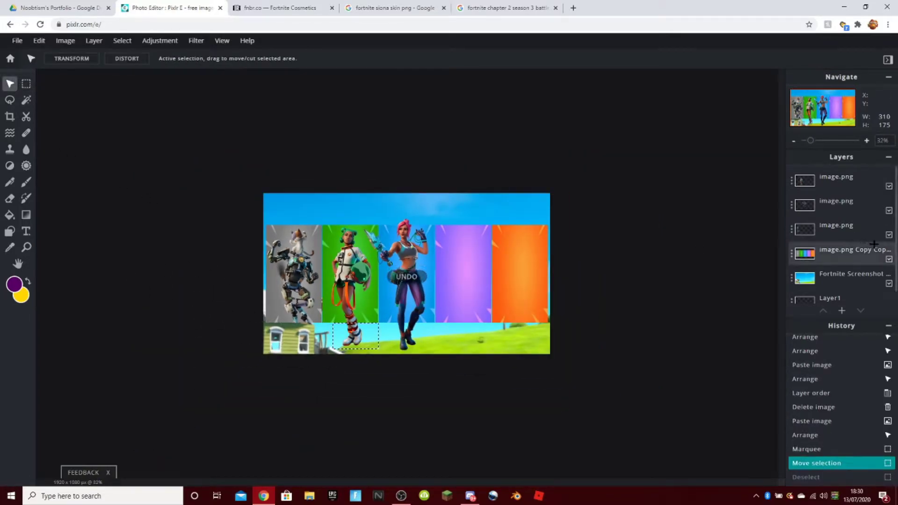
{"action": "left_click", "coordinate": [851, 179]}
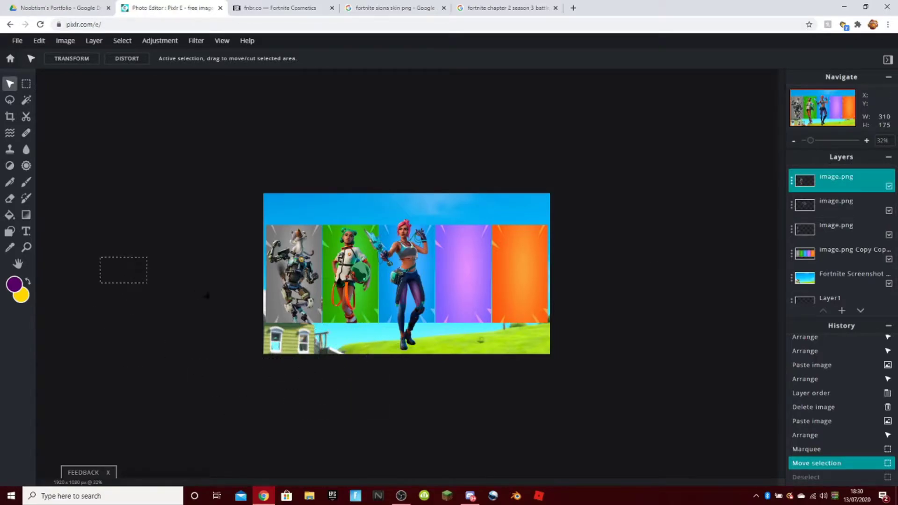
{"action": "key", "text": "ctrl+0"}
{"action": "key", "text": "m"}
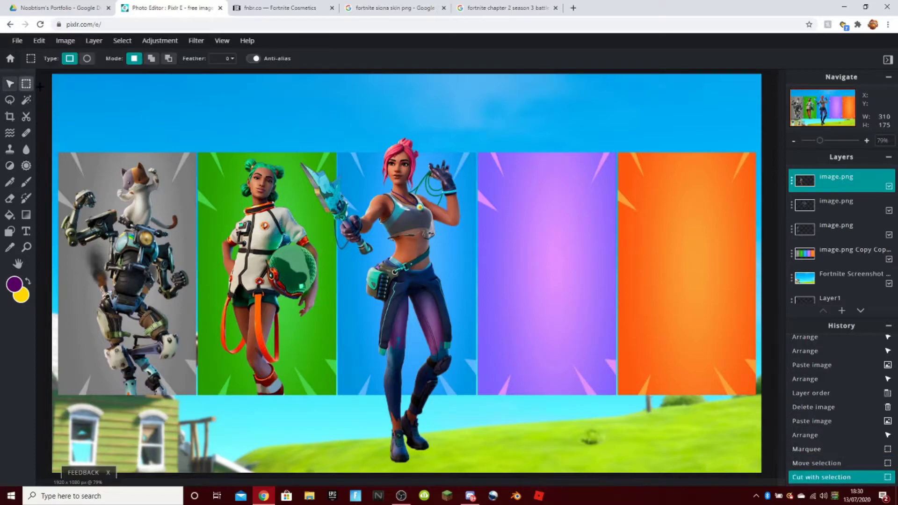
Resize Ocean to 796 × 796 px to match Siona's height, and move the character over the blue panel at about left 534, top 233.
{"action": "left_click", "coordinate": [10, 84]}
{"action": "scroll", "coordinate": [235, 250], "scroll_direction": "down", "scroll_amount": 4}
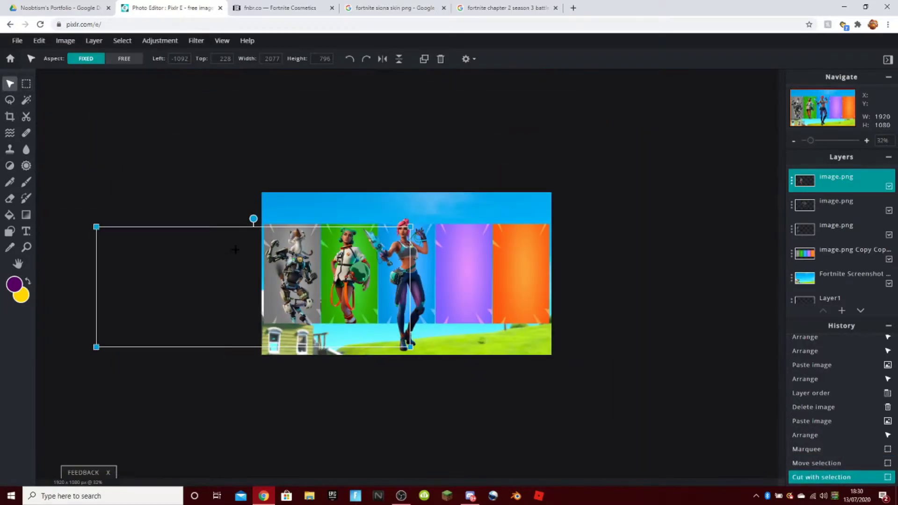
{"action": "left_click", "coordinate": [336, 90]}
{"action": "scroll", "coordinate": [487, 267], "scroll_direction": "up", "scroll_amount": 3}
{"action": "left_click", "coordinate": [447, 322]}
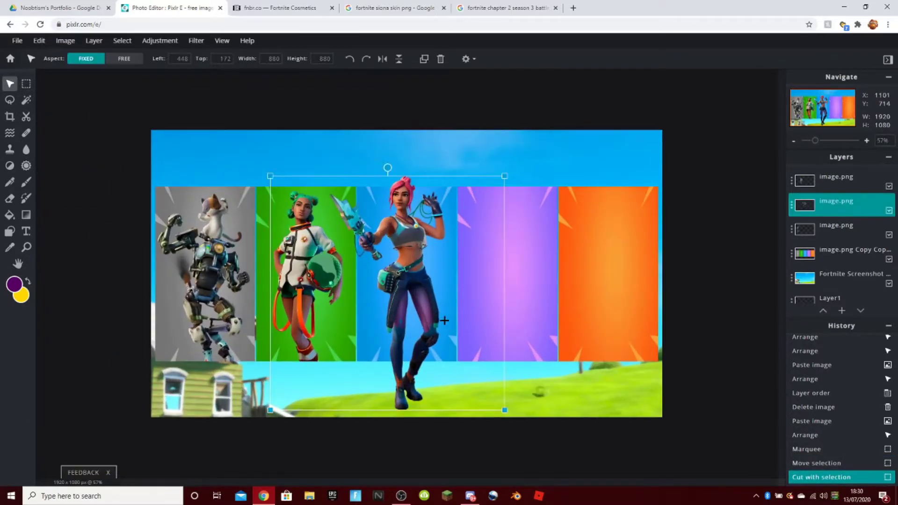
{"action": "left_click", "coordinate": [837, 182]}
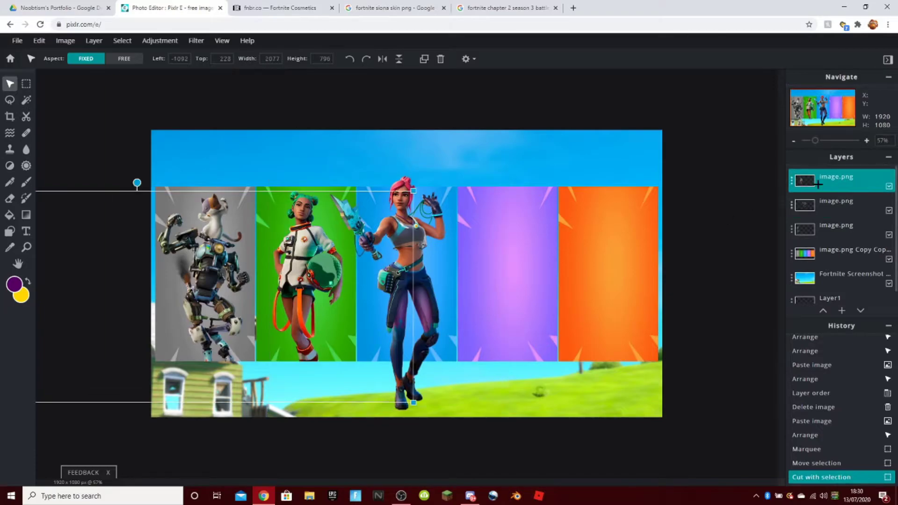
{"action": "left_click", "coordinate": [847, 200]}
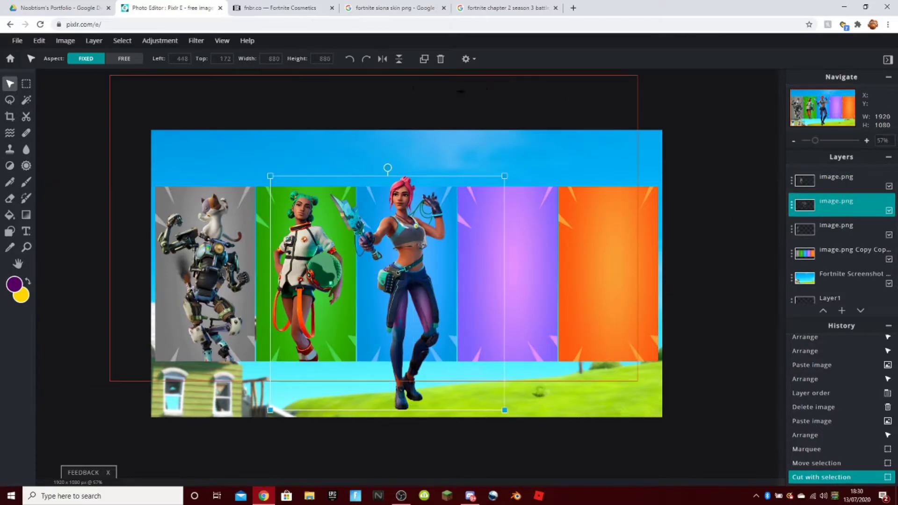
{"action": "type", "text": "796"}
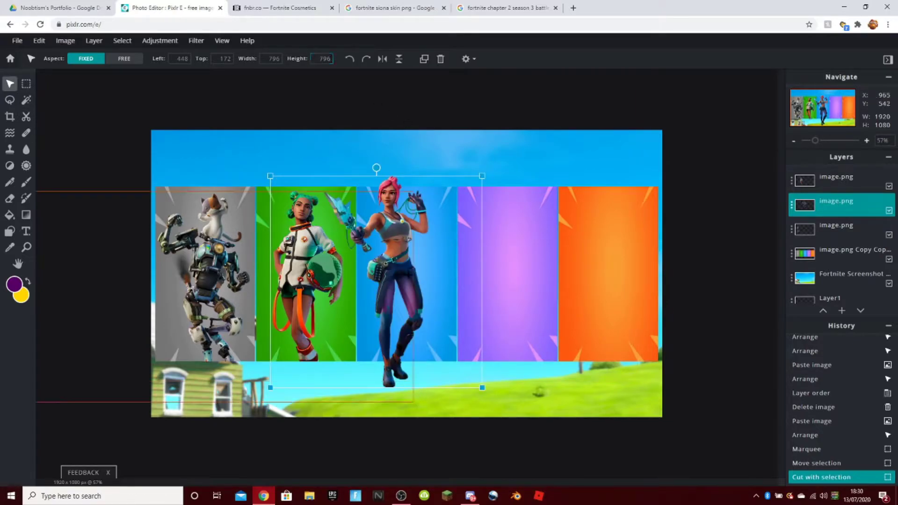
{"action": "left_click_drag", "start_coordinate": [433, 273], "coordinate": [457, 290]}
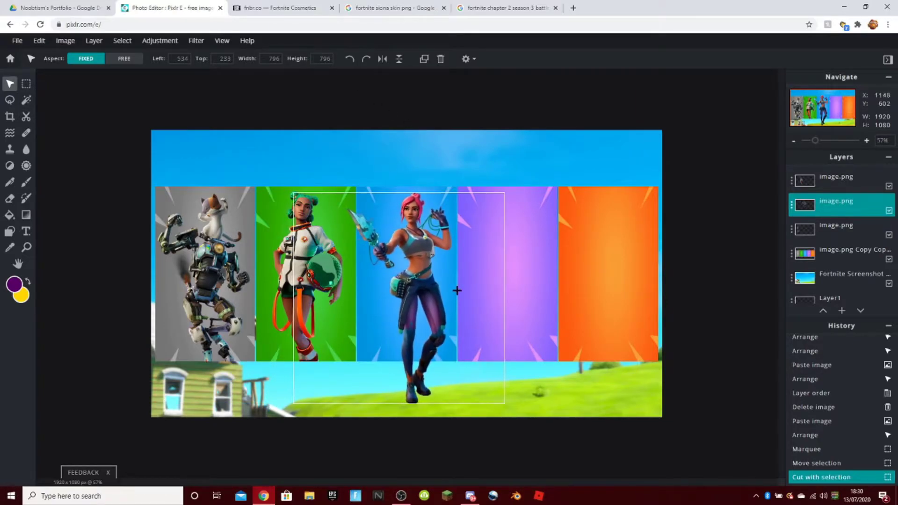
Set Ocean's top position to 228 to match Siona, nudge the character slightly left and up on the blue panel, and deselect it.
{"action": "left_click", "coordinate": [853, 187]}
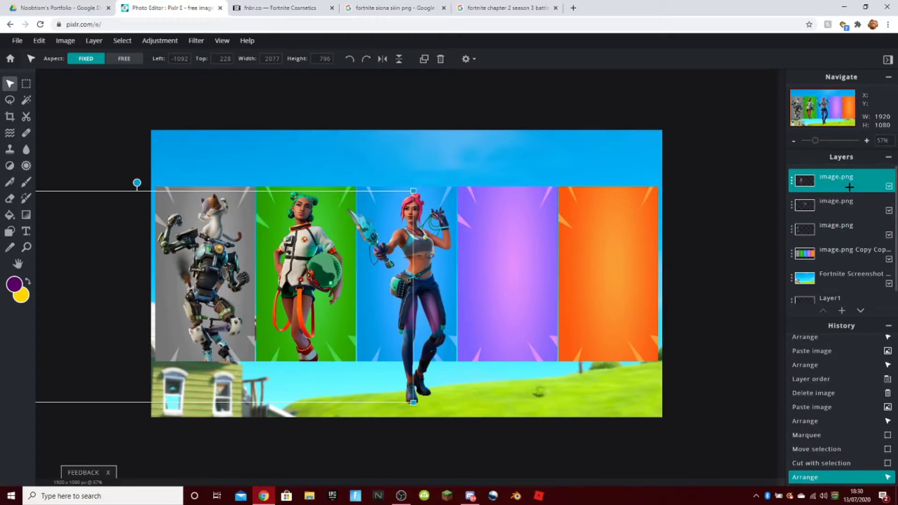
{"action": "left_click", "coordinate": [841, 203]}
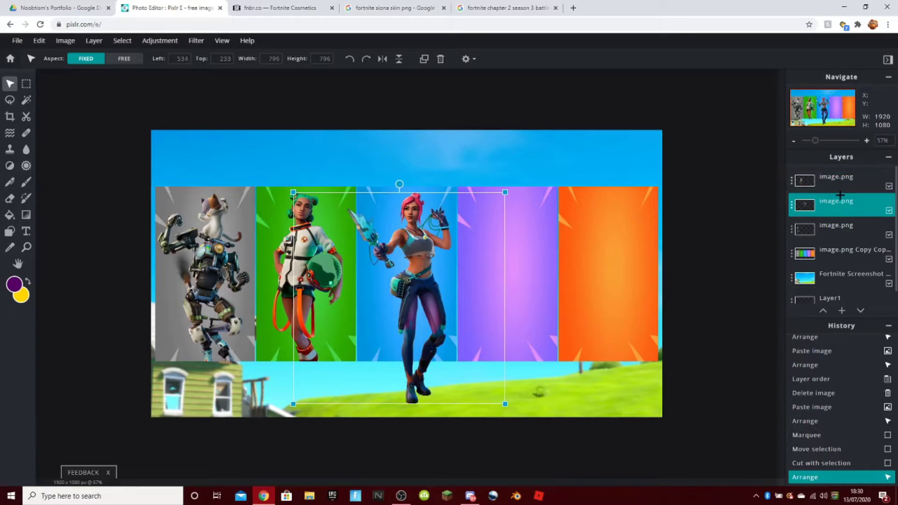
{"action": "type", "text": "228"}
{"action": "mouse_move", "coordinate": [431, 298]}
{"action": "left_mouse_down"}
{"action": "mouse_move", "coordinate": [395, 297]}
{"action": "mouse_move", "coordinate": [464, 293]}
{"action": "mouse_move", "coordinate": [423, 286]}
{"action": "left_mouse_up"}
{"action": "scroll", "coordinate": [626, 341], "scroll_direction": "down", "scroll_amount": 3}
{"action": "left_click", "coordinate": [630, 341]}
{"action": "scroll", "coordinate": [627, 342], "scroll_direction": "down", "scroll_amount": 2}
{"action": "scroll", "coordinate": [625, 342], "scroll_direction": "up", "scroll_amount": 2}
{"action": "scroll", "coordinate": [438, 313], "scroll_direction": "up", "scroll_amount": 5}
{"action": "scroll", "coordinate": [543, 301], "scroll_direction": "down", "scroll_amount": 6}
{"action": "left_click", "coordinate": [565, 307]}
{"action": "scroll", "coordinate": [487, 305], "scroll_direction": "up", "scroll_amount": 5}
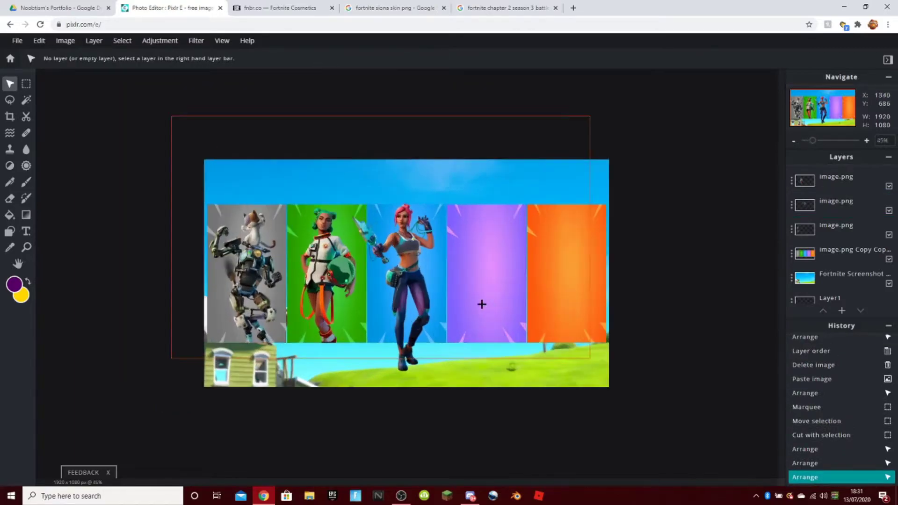
Reselect Ocean on the blue panel, enter 228 as the layer's top position again, and deselect the character.
{"action": "left_click", "coordinate": [335, 290]}
{"action": "left_click", "coordinate": [406, 347]}
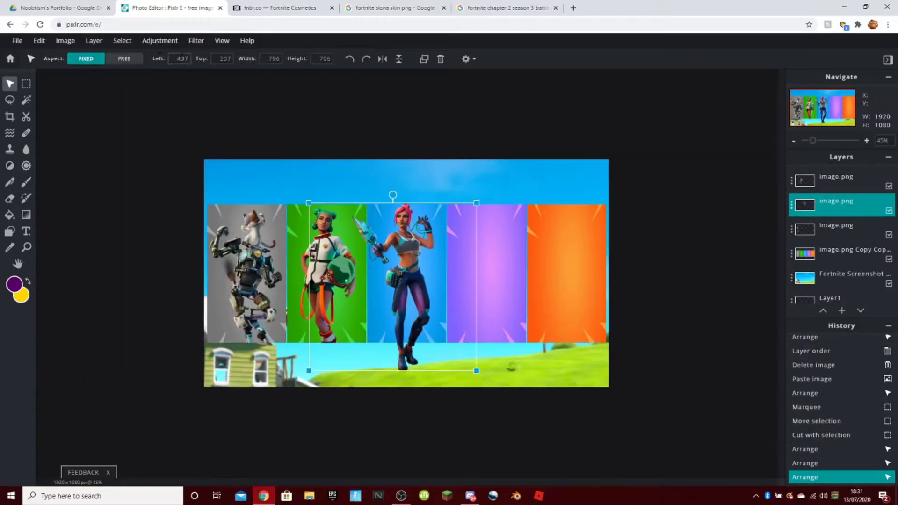
{"action": "type", "text": "228"}
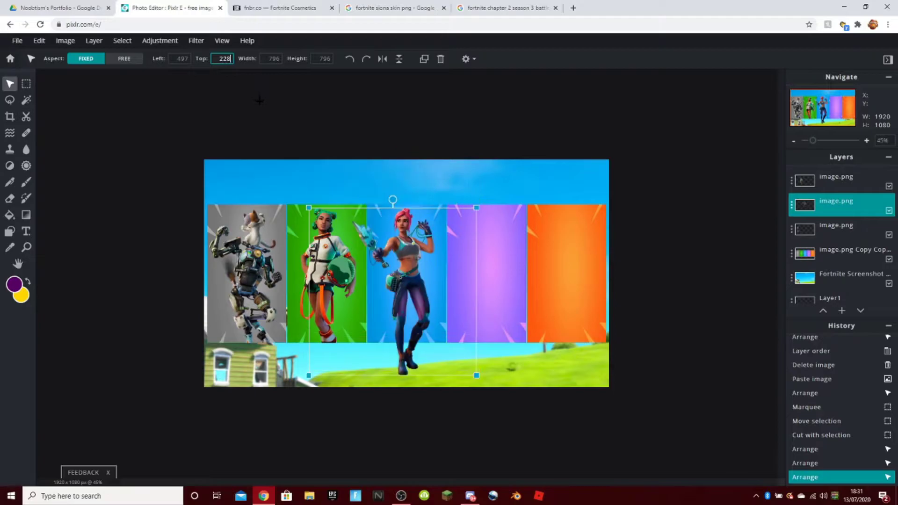
{"action": "left_click", "coordinate": [424, 112]}
{"action": "left_click", "coordinate": [449, 153]}
{"action": "left_click", "coordinate": [684, 154]}
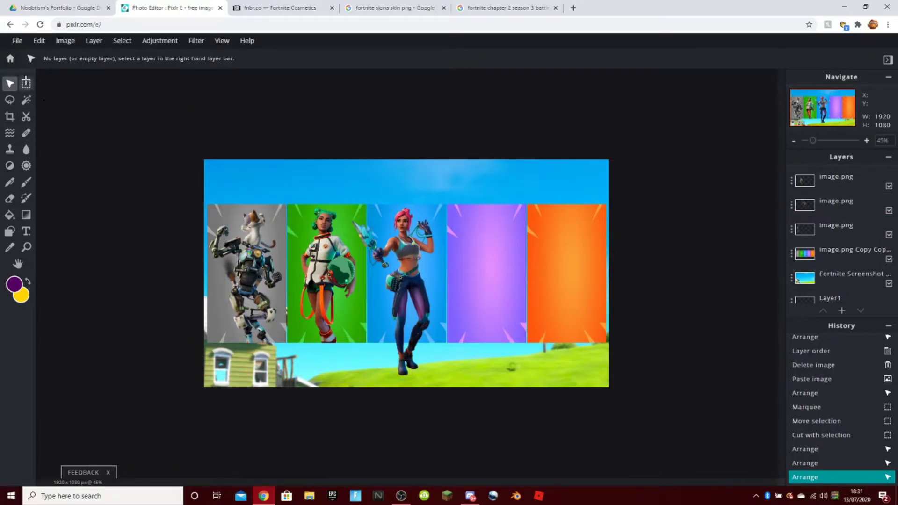
Marquee-select an area of about 445 × 187 px around Ocean's feet, with its upper edge aligned to the blue panel's bottom edge.
{"action": "key", "text": "m"}
{"action": "scroll", "coordinate": [506, 421], "scroll_direction": "up", "scroll_amount": 5}
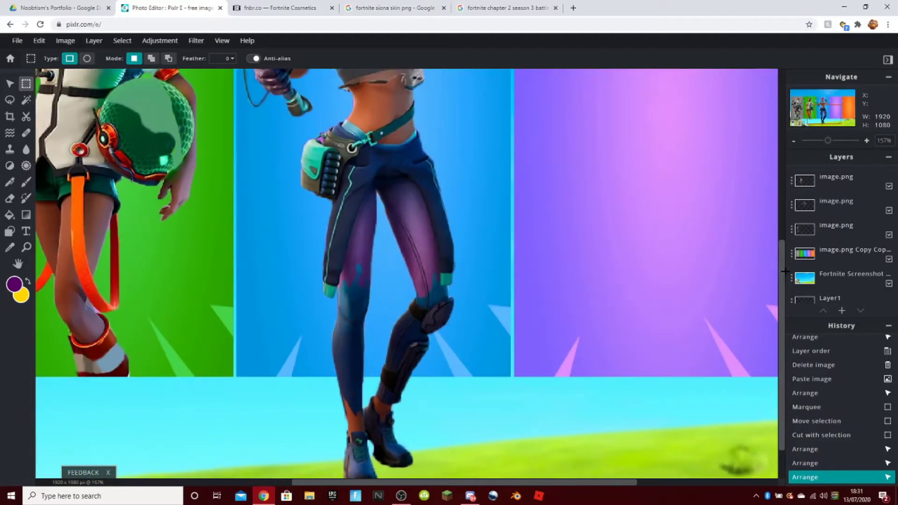
{"action": "scroll", "coordinate": [785, 271], "scroll_direction": "down", "scroll_amount": 2}
{"action": "left_click_drag", "start_coordinate": [534, 461], "coordinate": [209, 324]}
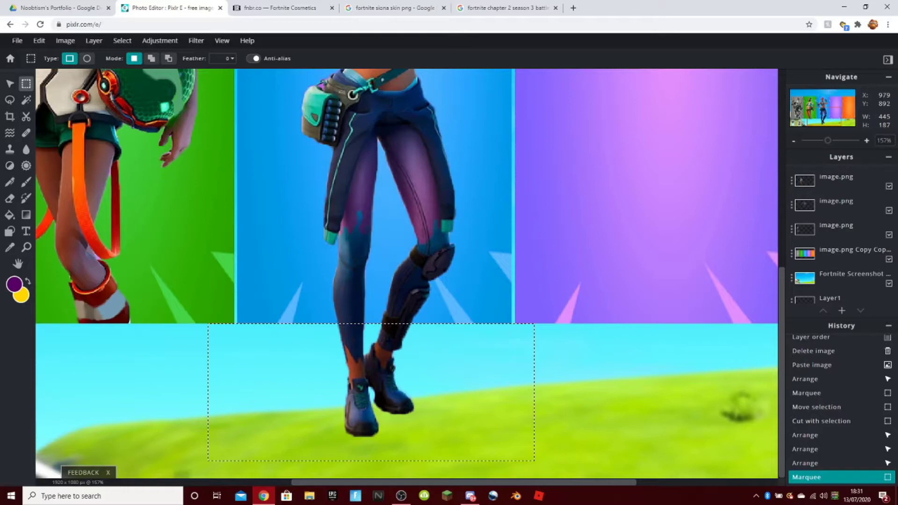
{"action": "scroll", "coordinate": [392, 270], "scroll_direction": "up", "scroll_amount": 3}
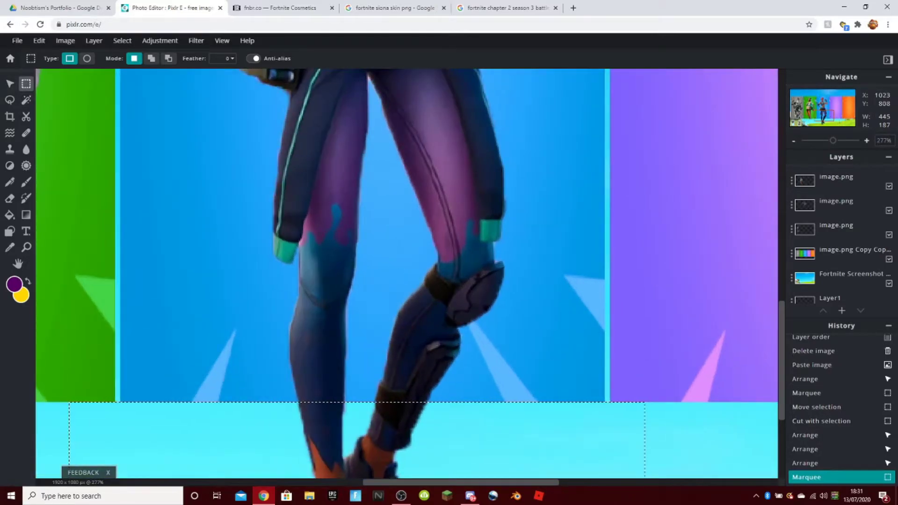
{"action": "scroll", "coordinate": [392, 270], "scroll_direction": "down", "scroll_amount": 6}
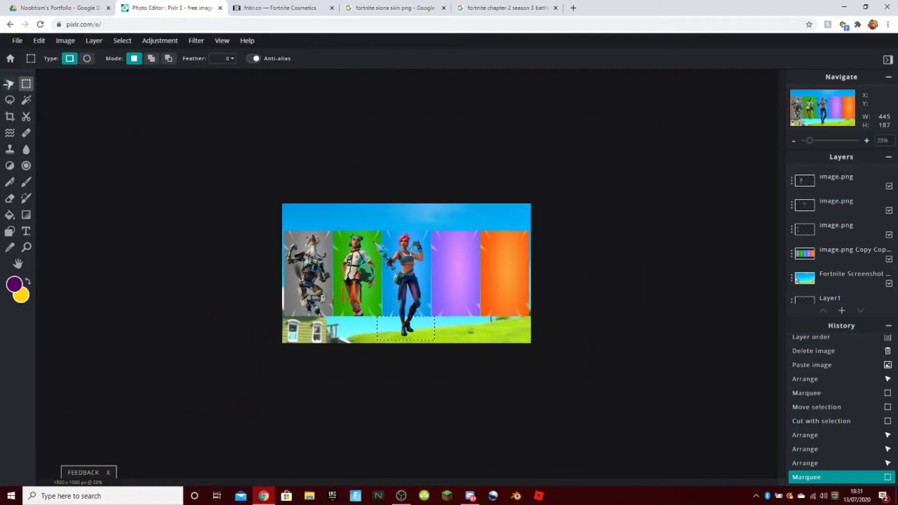
Move Ocean's layer to the top of the layer stack and cut off the selected feet by moving them off the canvas.
{"action": "left_click", "coordinate": [9, 84]}
{"action": "left_click_drag", "start_coordinate": [543, 182], "coordinate": [549, 187]}
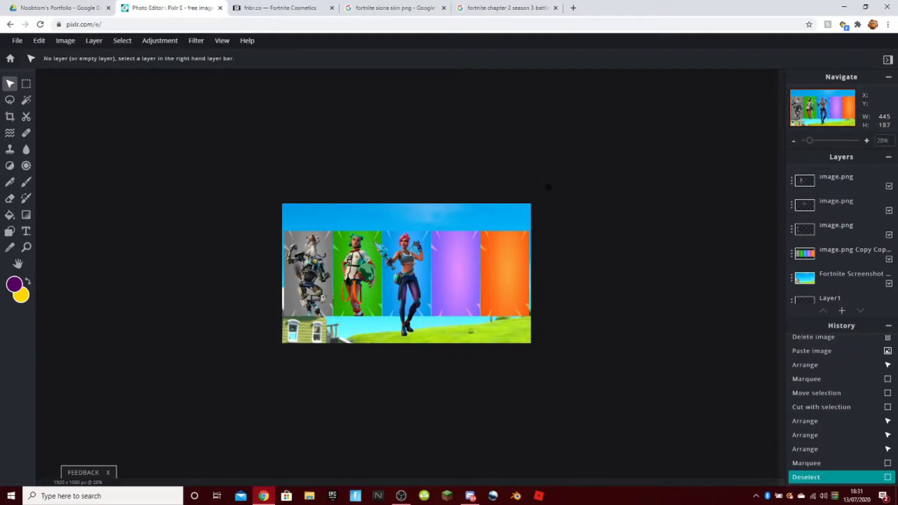
{"action": "key", "text": "ctrl+z"}
{"action": "left_click", "coordinate": [868, 188]}
{"action": "left_click", "coordinate": [857, 200]}
{"action": "left_click_drag", "start_coordinate": [857, 200], "coordinate": [855, 179]}
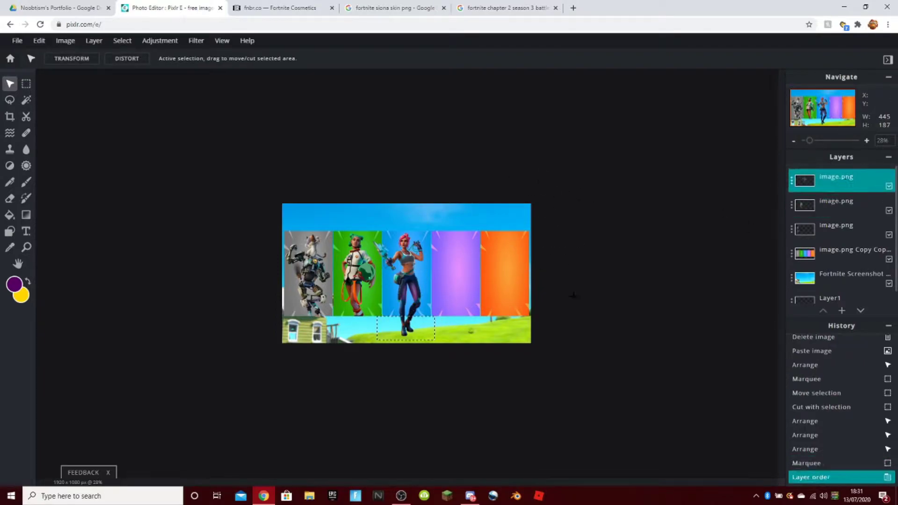
{"action": "left_click", "coordinate": [26, 84]}
Switch to Google Images and search for "fortnite fade skin png".
{"action": "left_click", "coordinate": [429, 2]}
{"action": "scroll", "coordinate": [82, 51], "scroll_direction": "up", "scroll_amount": 3}
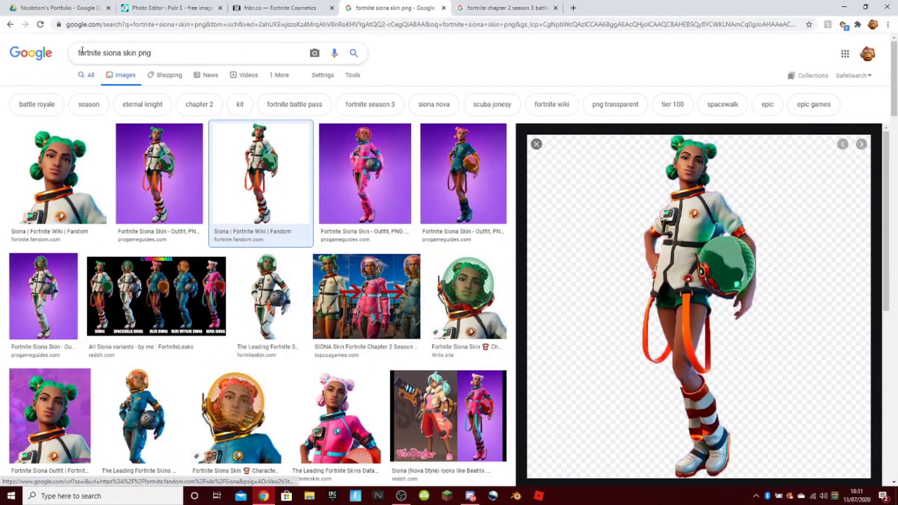
{"action": "double_click", "coordinate": [114, 52]}
{"action": "type", "text": "da"}
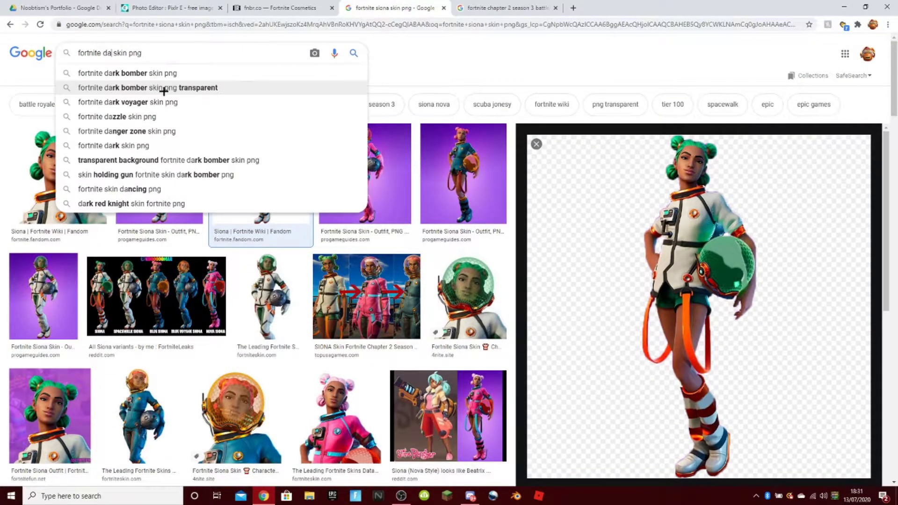
{"action": "key", "text": "BackSpace"}
{"action": "key", "text": "BackSpace"}
{"action": "type", "text": "fade"}
{"action": "key", "text": "Return"}
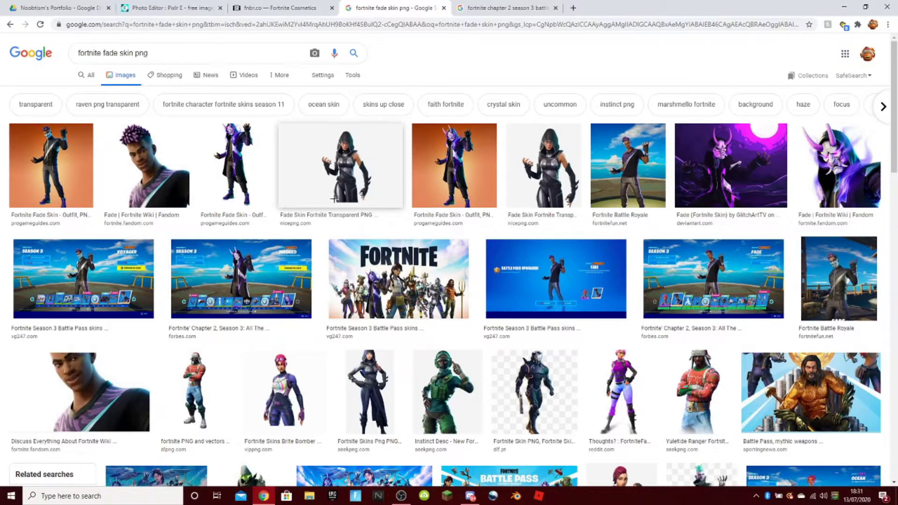
Copy the full-body masked Fade image from the Pro Game Guides result and paste it into the thumbnail in Pixlr E.
{"action": "left_click", "coordinate": [215, 180]}
{"action": "scroll", "coordinate": [645, 253], "scroll_direction": "down", "scroll_amount": 5}
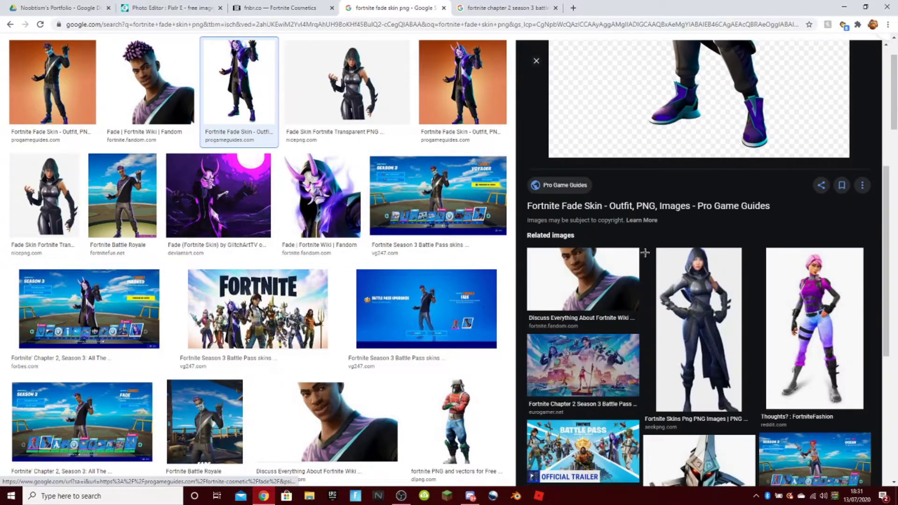
{"action": "scroll", "coordinate": [651, 259], "scroll_direction": "up", "scroll_amount": 5}
{"action": "right_click", "coordinate": [655, 269]}
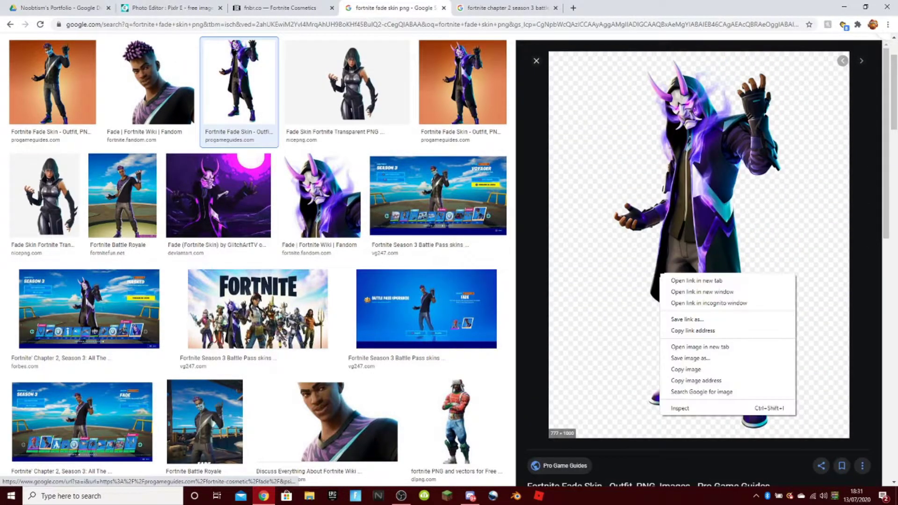
{"action": "left_click", "coordinate": [680, 370]}
{"action": "left_click", "coordinate": [169, 8]}
{"action": "key", "text": "ctrl+v"}
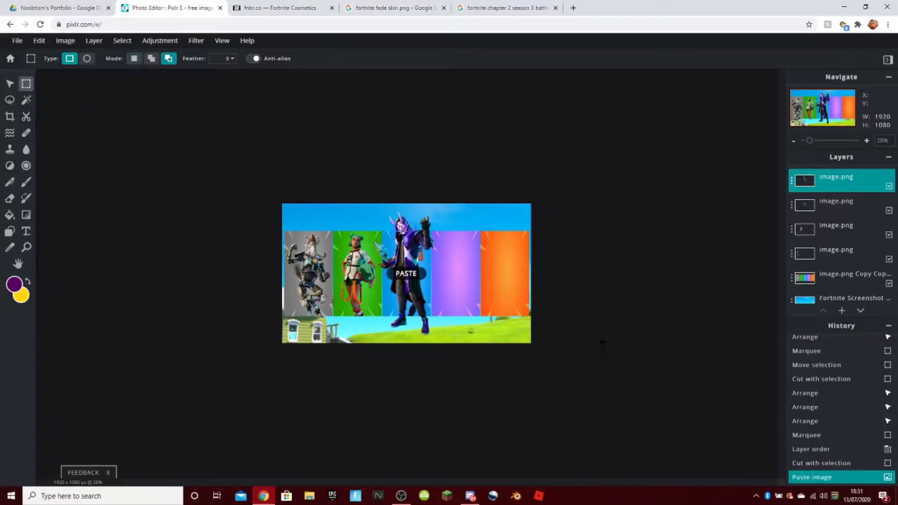
Try to resize Fade to a height of 1555 px to match Ocean's layer, then clear the value and undo.
{"action": "left_click", "coordinate": [10, 83]}
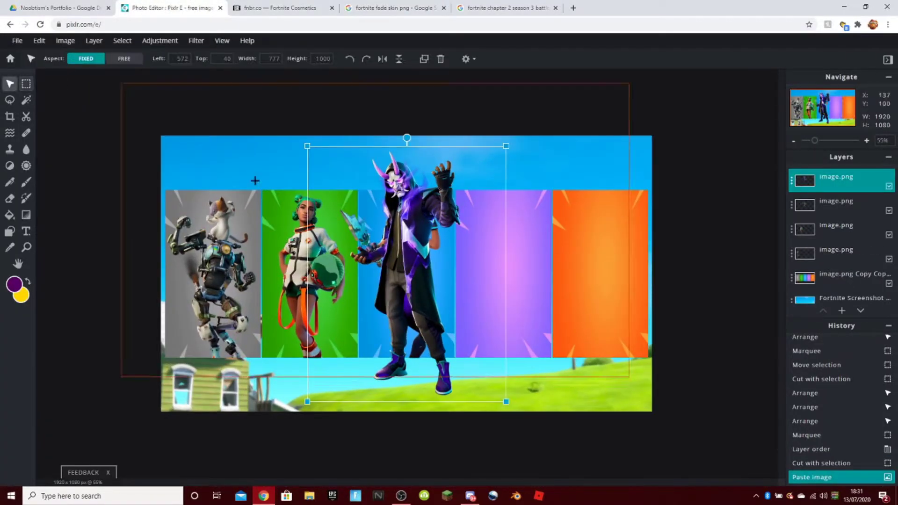
{"action": "left_click", "coordinate": [823, 211]}
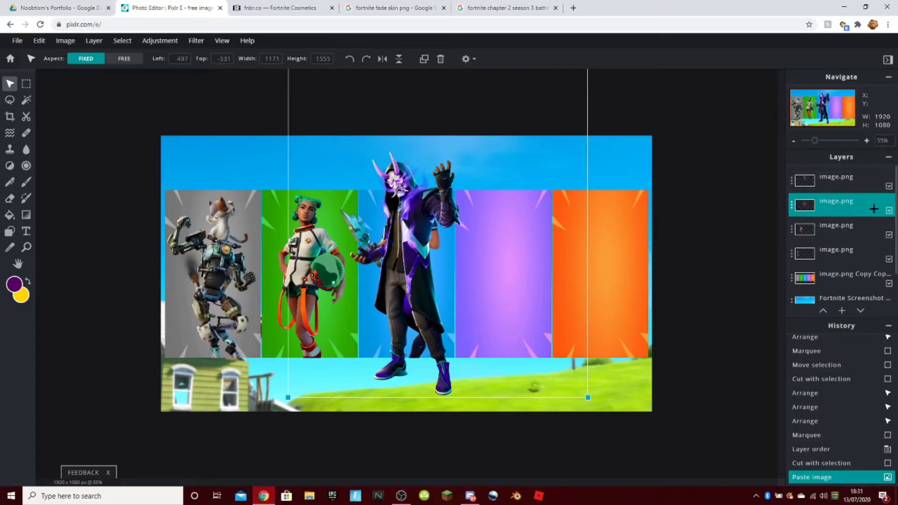
{"action": "left_click", "coordinate": [848, 186]}
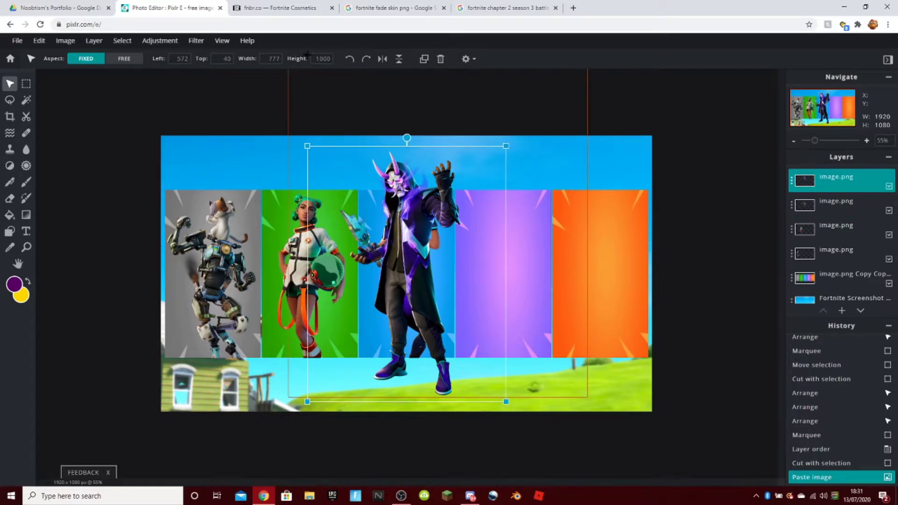
{"action": "type", "text": "1555"}
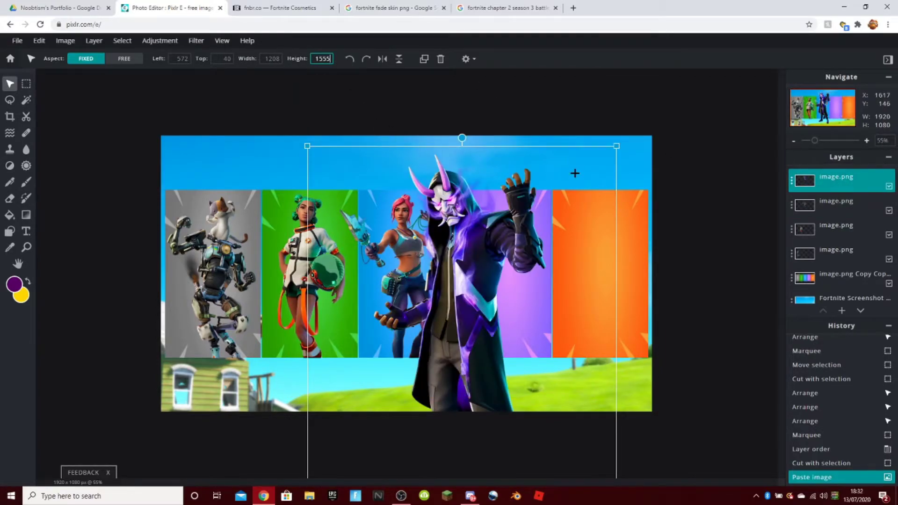
{"action": "key", "text": "BackSpace"}
{"action": "key", "text": "BackSpace"}
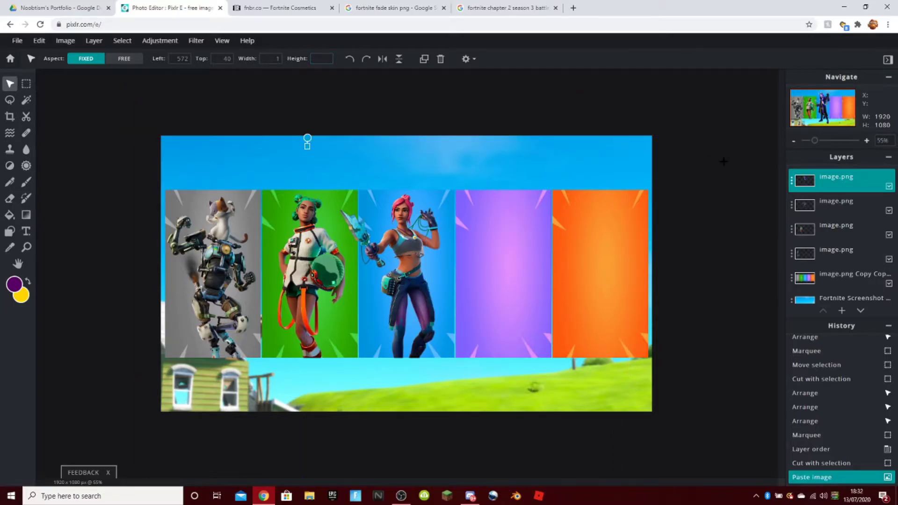
{"action": "key", "text": "ctrl+z"}
{"action": "key", "text": "ctrl+z"}
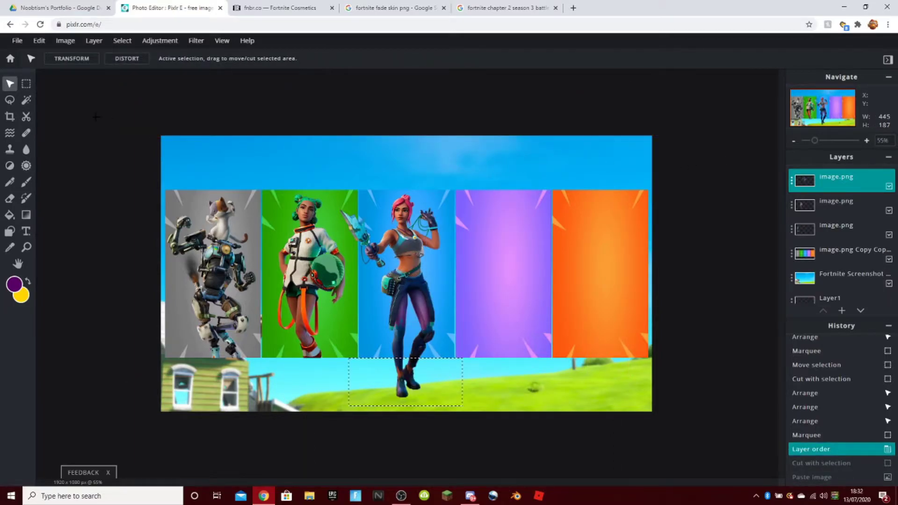
Restore the undone cut and paste from the history, and paste the Fade image again as a new layer.
{"action": "left_click", "coordinate": [29, 83]}
{"action": "left_click", "coordinate": [11, 84]}
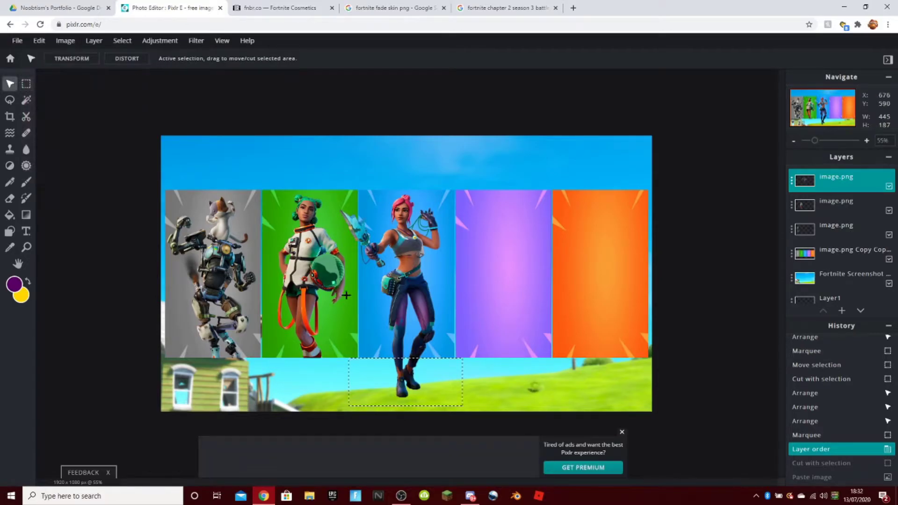
{"action": "scroll", "coordinate": [482, 350], "scroll_direction": "down", "scroll_amount": 2}
{"action": "scroll", "coordinate": [701, 417], "scroll_direction": "down", "scroll_amount": 1}
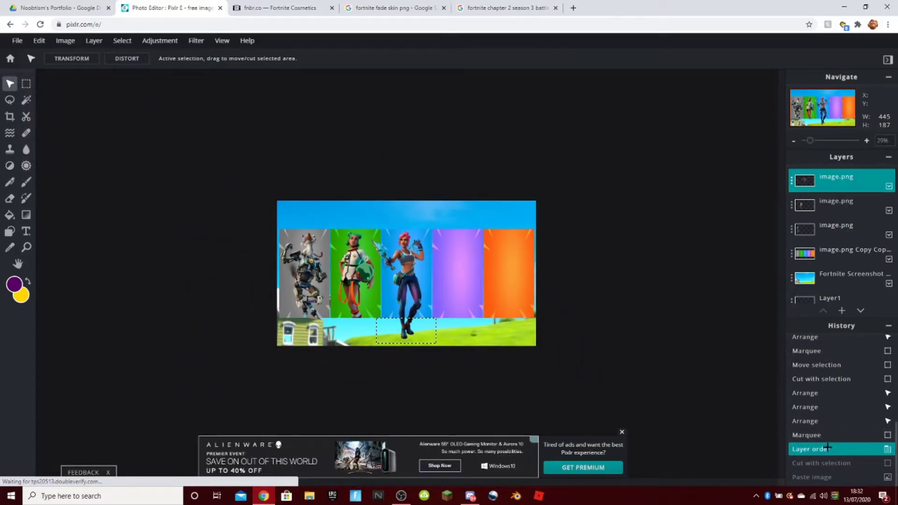
{"action": "left_click", "coordinate": [833, 475]}
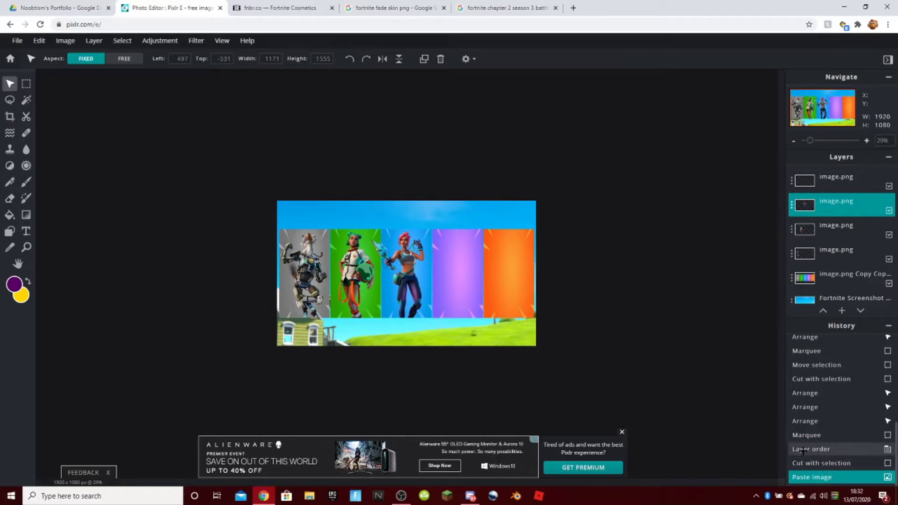
{"action": "scroll", "coordinate": [647, 358], "scroll_direction": "up", "scroll_amount": 2}
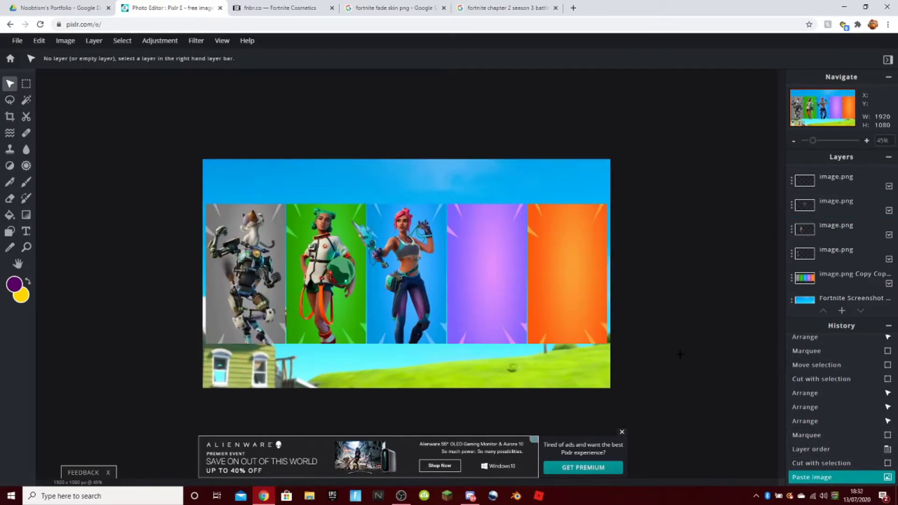
{"action": "key", "text": "ctrl+v"}
{"action": "left_click", "coordinate": [623, 434]}
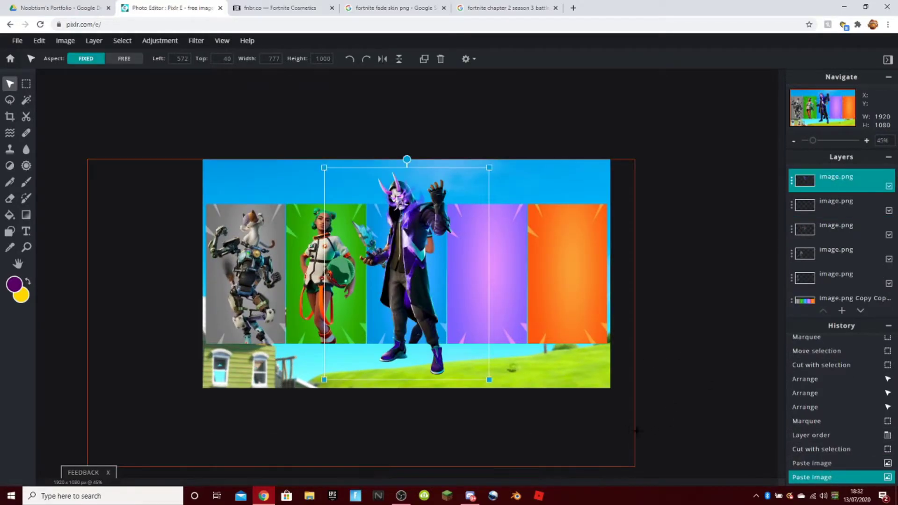
Scale Fade down to about 668 × 860 px and place the character over the purple panel at about left 1003, top 210.
{"action": "scroll", "coordinate": [624, 433], "scroll_direction": "up", "scroll_amount": 2}
{"action": "left_click_drag", "start_coordinate": [411, 319], "coordinate": [537, 360]}
{"action": "scroll", "coordinate": [537, 360], "scroll_direction": "down", "scroll_amount": 3}
{"action": "left_click_drag", "start_coordinate": [540, 206], "coordinate": [522, 231]}
{"action": "left_click_drag", "start_coordinate": [462, 296], "coordinate": [473, 277]}
{"action": "scroll", "coordinate": [473, 277], "scroll_direction": "up", "scroll_amount": 4}
{"action": "left_click_drag", "start_coordinate": [523, 223], "coordinate": [524, 228]}
{"action": "scroll", "coordinate": [541, 242], "scroll_direction": "down", "scroll_amount": 4}
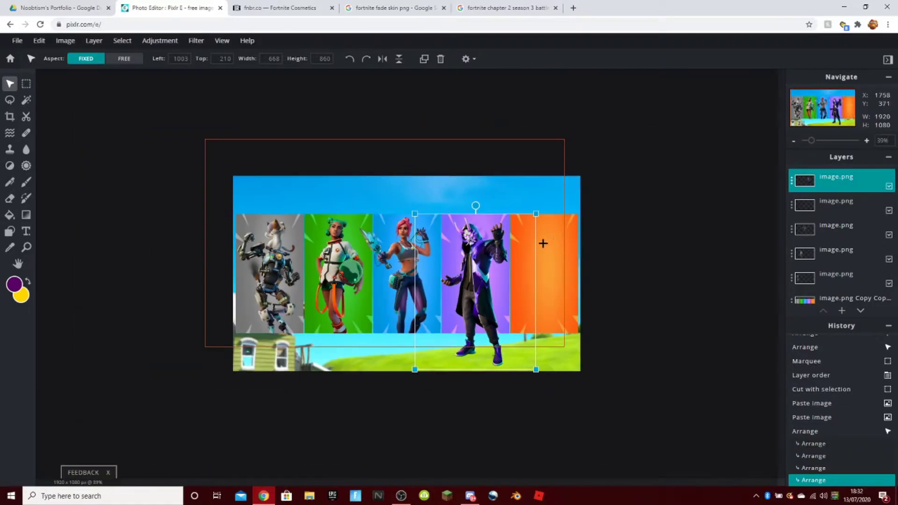
Marquee-select an area of about 605 × 210 px around Fade's feet and align its upper edge to the purple panel's bottom edge.
{"action": "left_click", "coordinate": [26, 85]}
{"action": "left_click_drag", "start_coordinate": [535, 394], "coordinate": [426, 333]}
{"action": "scroll", "coordinate": [484, 333], "scroll_direction": "up", "scroll_amount": 10}
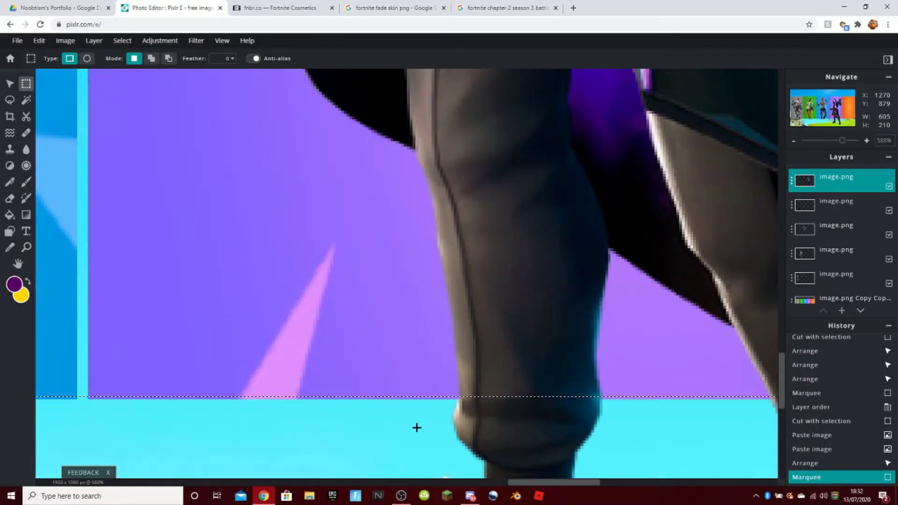
{"action": "left_click_drag", "start_coordinate": [417, 428], "coordinate": [415, 429]}
{"action": "scroll", "coordinate": [415, 429], "scroll_direction": "down", "scroll_amount": 9}
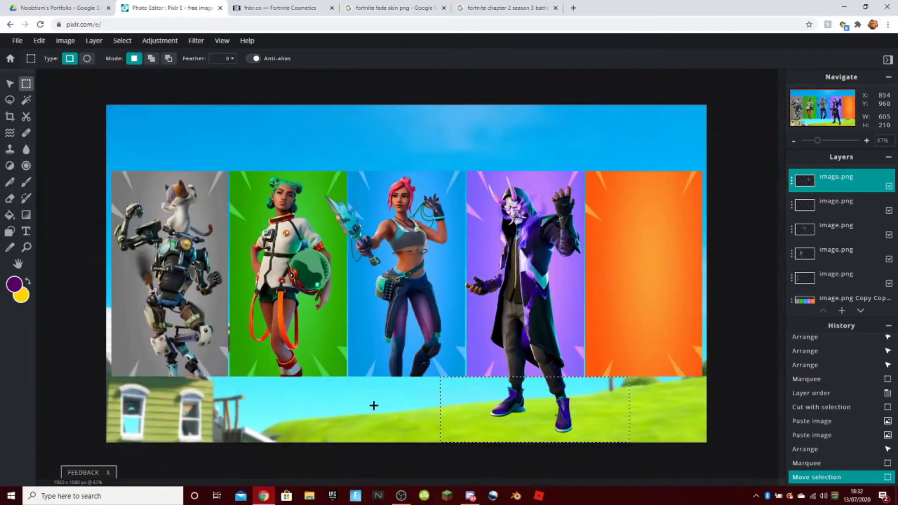
Cut off Fade's feet below the purple panel by moving the selected area of Fade's layer off the canvas.
{"action": "scroll", "coordinate": [374, 405], "scroll_direction": "down", "scroll_amount": 3}
{"action": "left_click", "coordinate": [9, 84]}
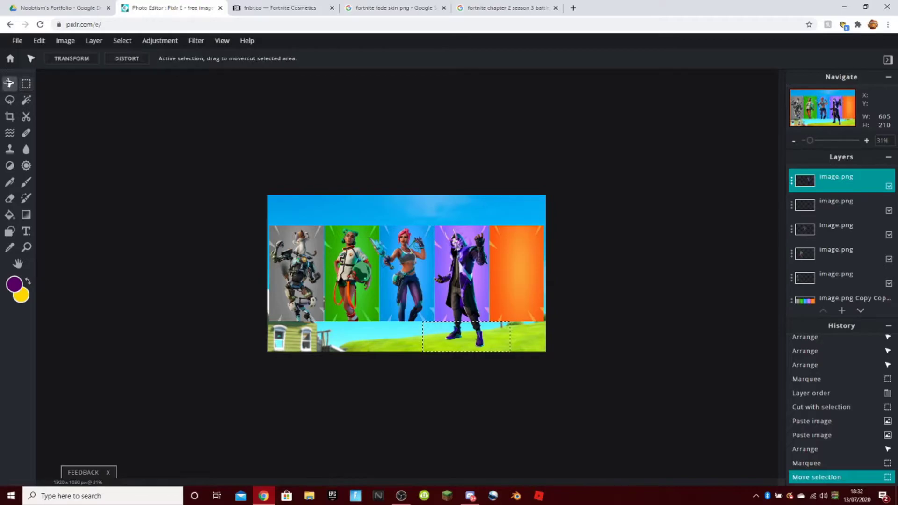
{"action": "left_click_drag", "start_coordinate": [462, 331], "coordinate": [630, 204]}
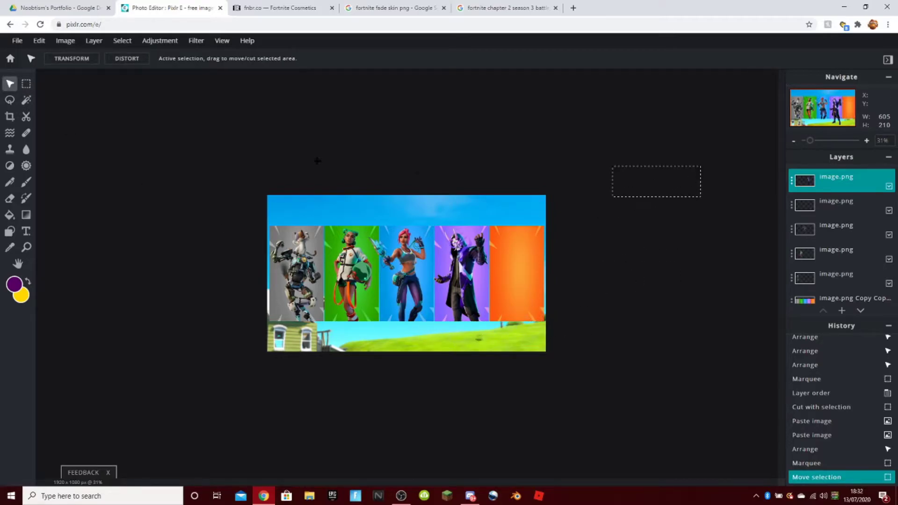
{"action": "left_click", "coordinate": [25, 84]}
{"action": "scroll", "coordinate": [519, 300], "scroll_direction": "up", "scroll_amount": 2}
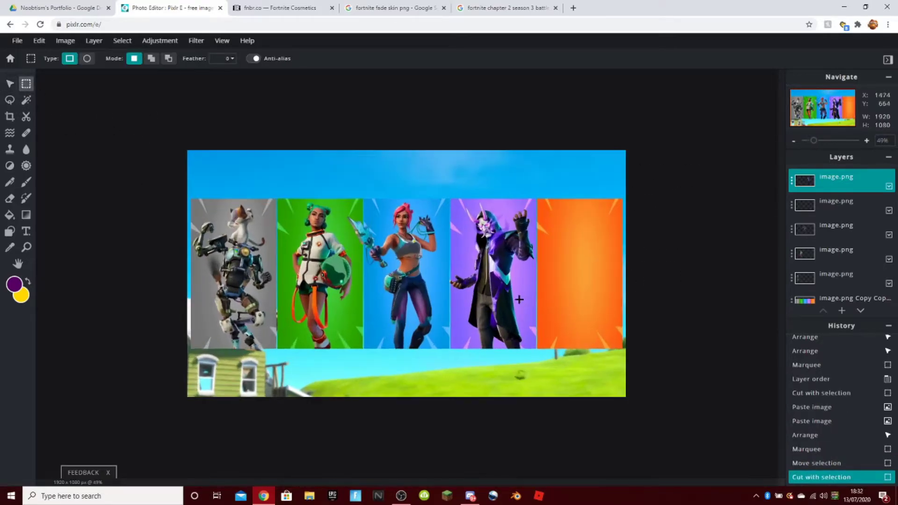
Undo a slight move of Fade's layer and set its left position to 1005.
{"action": "left_click", "coordinate": [10, 84]}
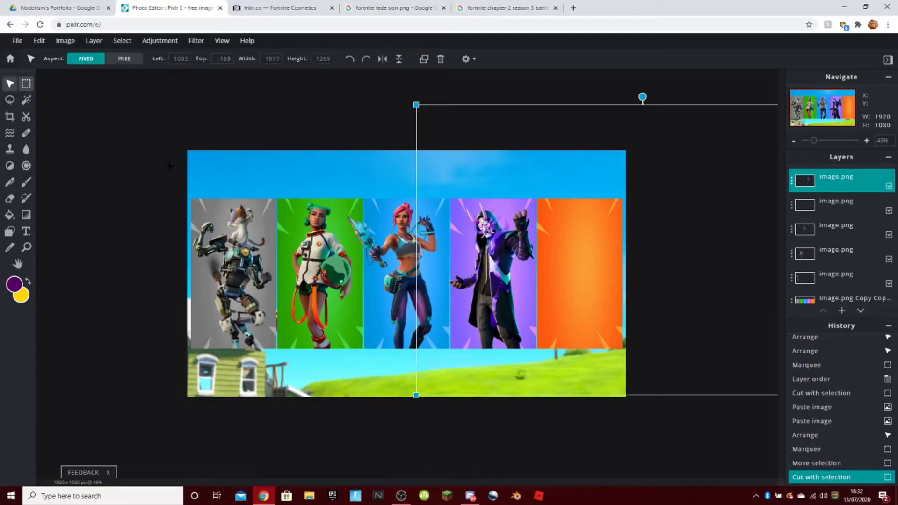
{"action": "left_click_drag", "start_coordinate": [506, 297], "coordinate": [506, 294]}
{"action": "key", "text": "ctrl+z"}
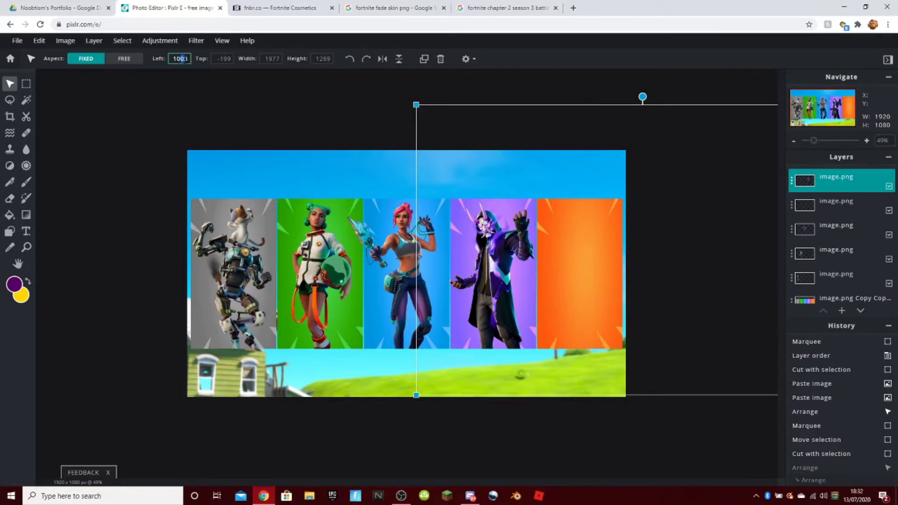
{"action": "type", "text": "05"}
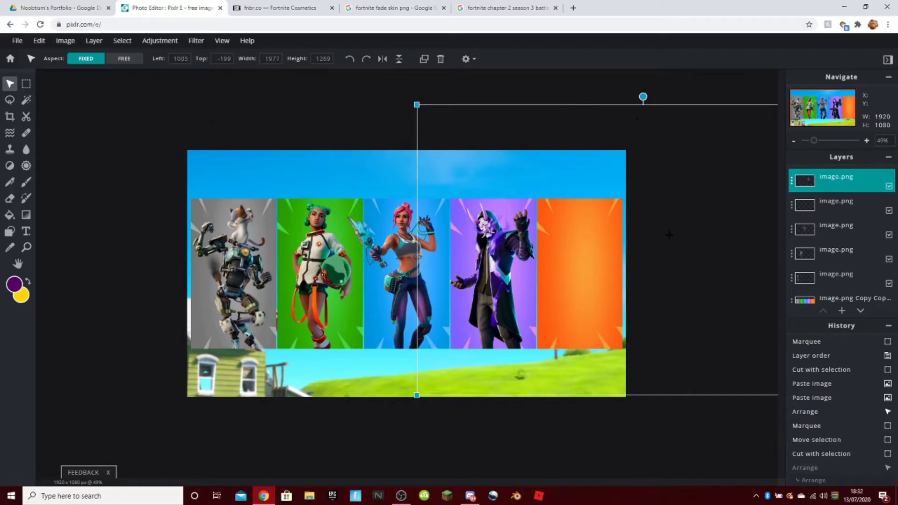
{"action": "left_click", "coordinate": [679, 95]}
{"action": "scroll", "coordinate": [697, 320], "scroll_direction": "down", "scroll_amount": 3}
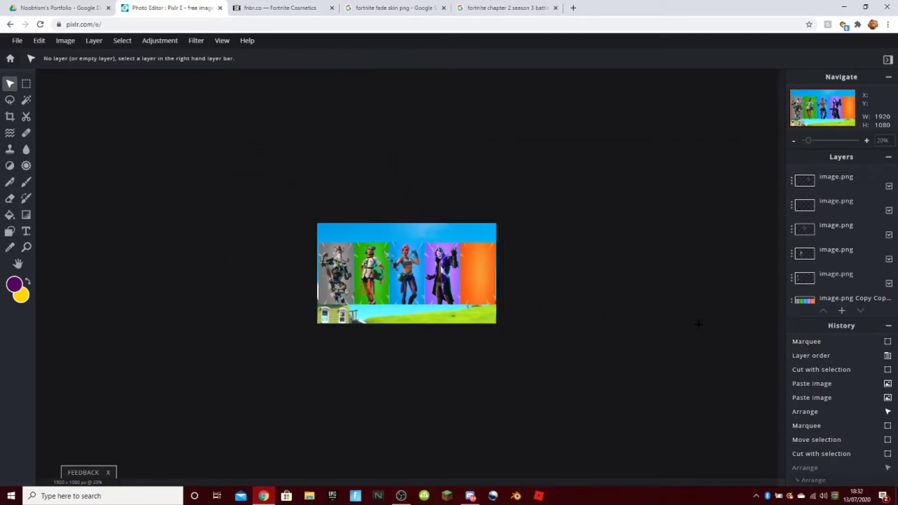
{"action": "scroll", "coordinate": [515, 428], "scroll_direction": "up", "scroll_amount": 5}
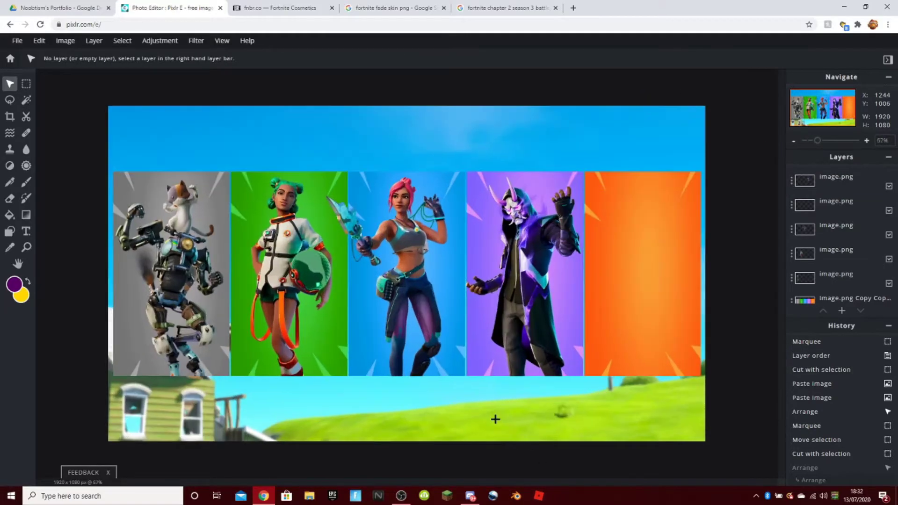
Switch to the Fade image search and search Google Images for "fortnite eternal knight skin png".
{"action": "left_click", "coordinate": [514, 6]}
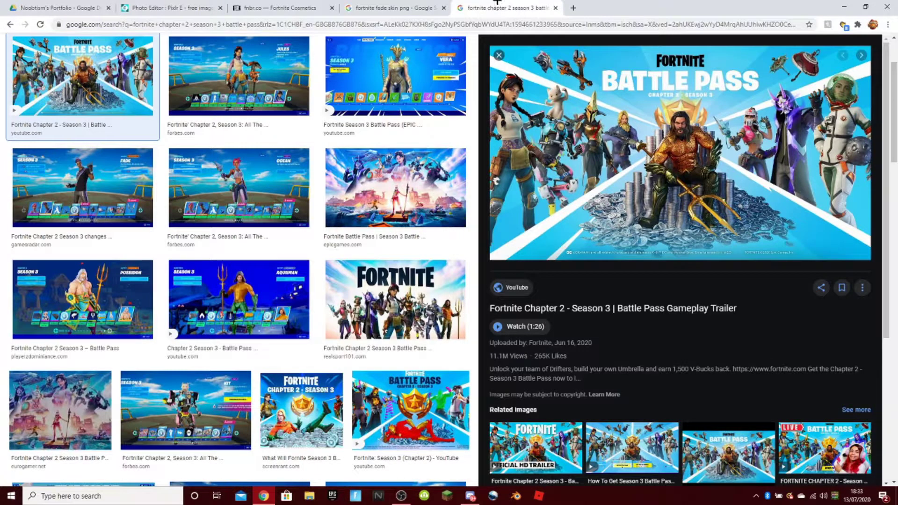
{"action": "left_click", "coordinate": [417, 4]}
{"action": "scroll", "coordinate": [94, 76], "scroll_direction": "up", "scroll_amount": 2}
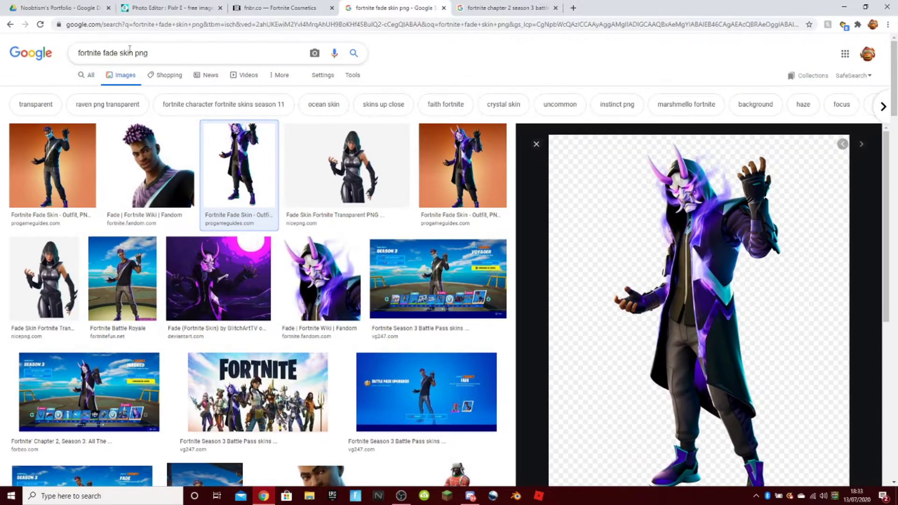
{"action": "double_click", "coordinate": [110, 53]}
{"action": "type", "text": "etyer"}
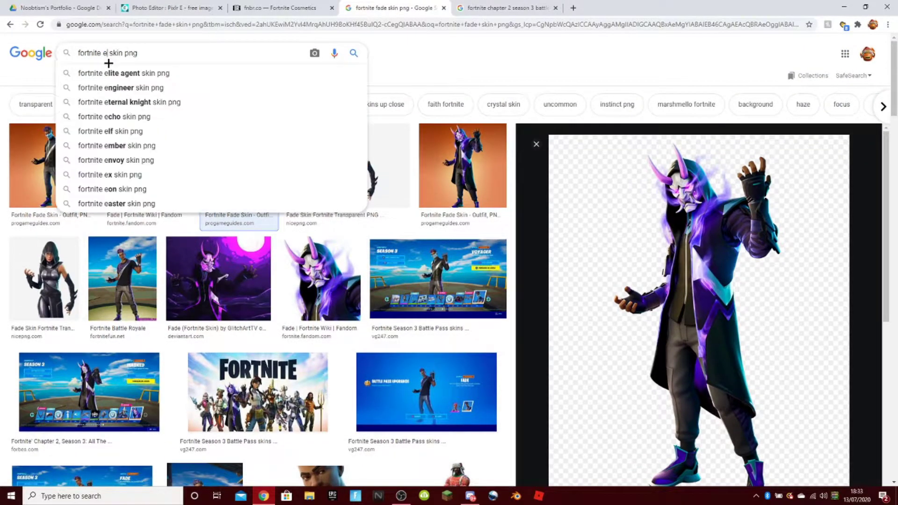
{"action": "key", "text": "BackSpace"}
{"action": "key", "text": "BackSpace"}
{"action": "key", "text": "BackSpace"}
{"action": "type", "text": "er"}
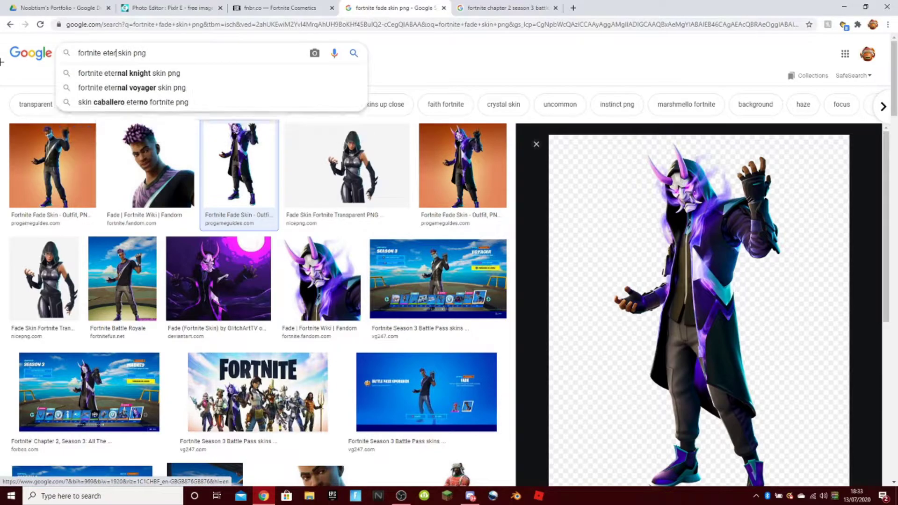
{"action": "key", "text": "Down"}
{"action": "key", "text": "Return"}
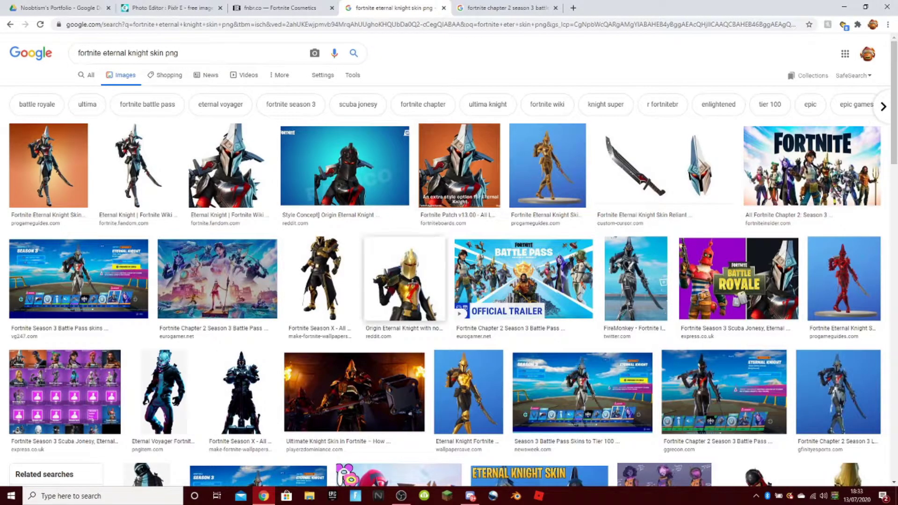
Find the full-body transparent Eternal Knight image from FortniteSkin.com among the related images and copy it.
{"action": "left_click", "coordinate": [375, 288]}
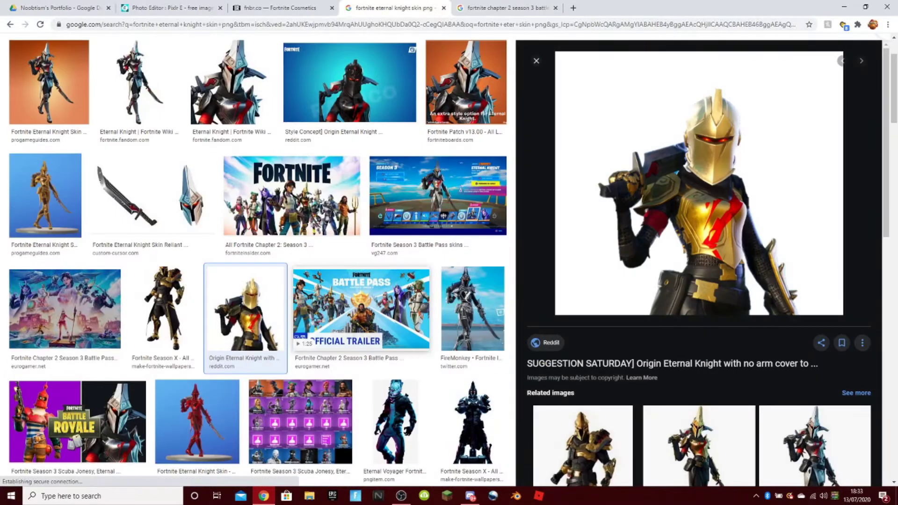
{"action": "scroll", "coordinate": [338, 434], "scroll_direction": "down", "scroll_amount": 6}
{"action": "left_click", "coordinate": [683, 417]}
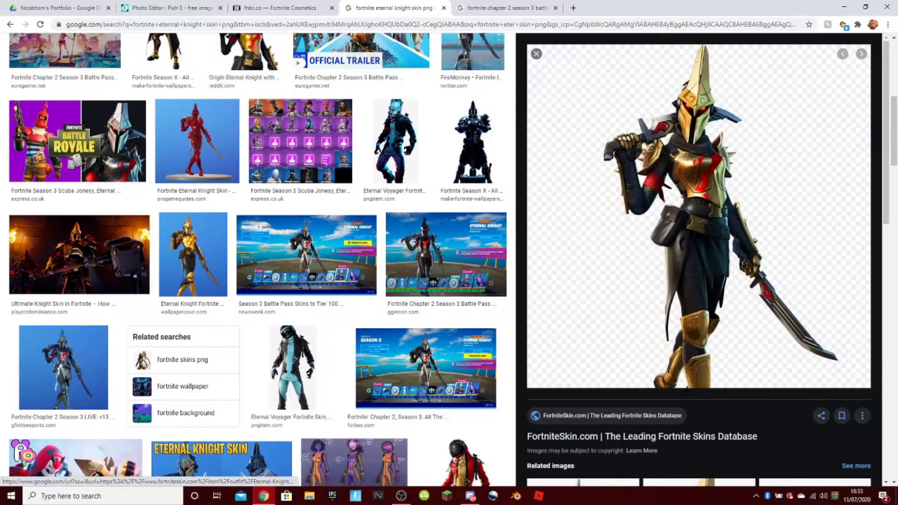
{"action": "right_click", "coordinate": [660, 284]}
{"action": "left_click", "coordinate": [693, 381]}
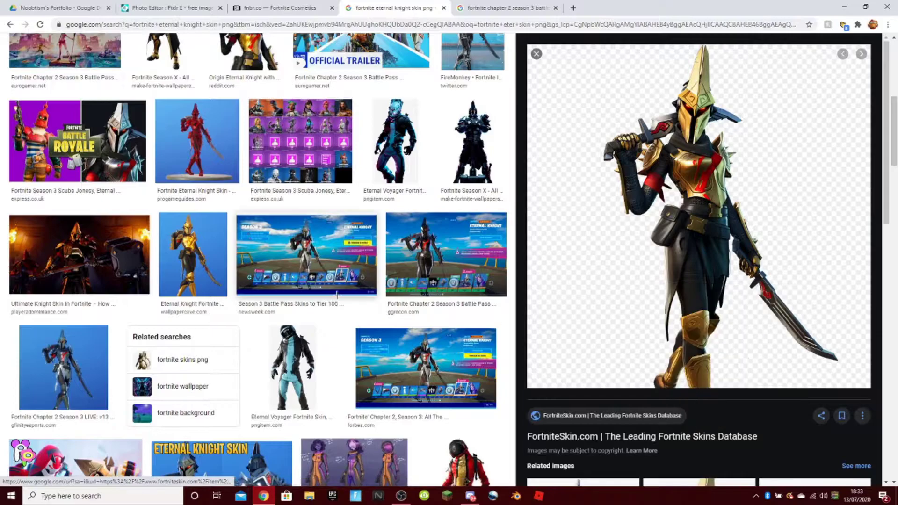
Switch back to Pixlr E and paste the copied Eternal Knight image into the thumbnail as a new layer.
{"action": "scroll", "coordinate": [340, 276], "scroll_direction": "up", "scroll_amount": 6}
{"action": "scroll", "coordinate": [340, 276], "scroll_direction": "up", "scroll_amount": 3}
{"action": "left_click", "coordinate": [276, 7]}
{"action": "left_click", "coordinate": [145, 7]}
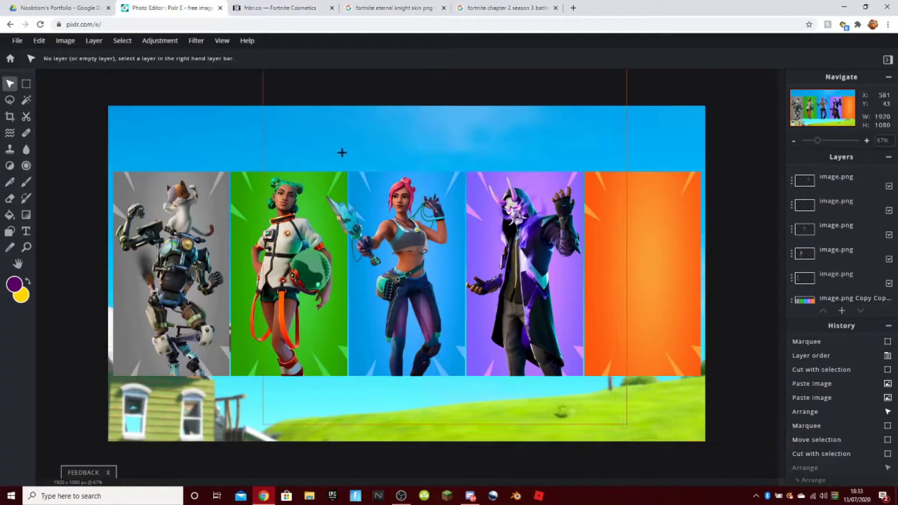
{"action": "left_click", "coordinate": [281, 6]}
{"action": "scroll", "coordinate": [586, 376], "scroll_direction": "up", "scroll_amount": 6}
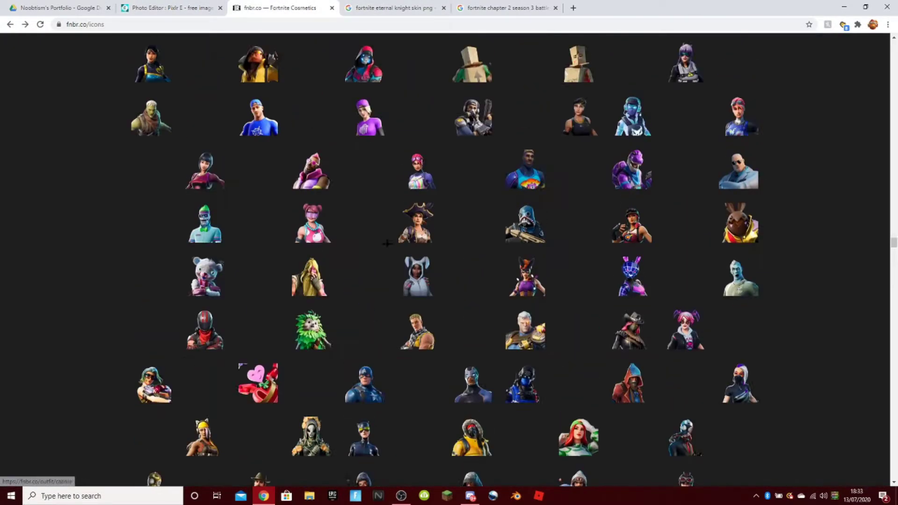
{"action": "left_click", "coordinate": [224, 4]}
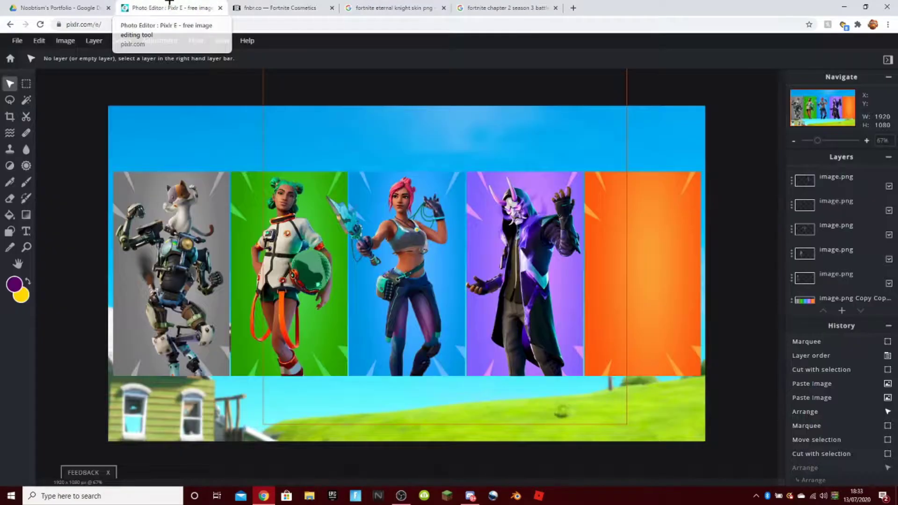
{"action": "key", "text": "ctrl+v"}
Browse the Fortnite cosmetics icons on fnbr.co, then return to the thumbnail in Pixlr E.
{"action": "left_click", "coordinate": [338, 4]}
{"action": "scroll", "coordinate": [443, 204], "scroll_direction": "down", "scroll_amount": 15}
{"action": "scroll", "coordinate": [450, 219], "scroll_direction": "up", "scroll_amount": 10}
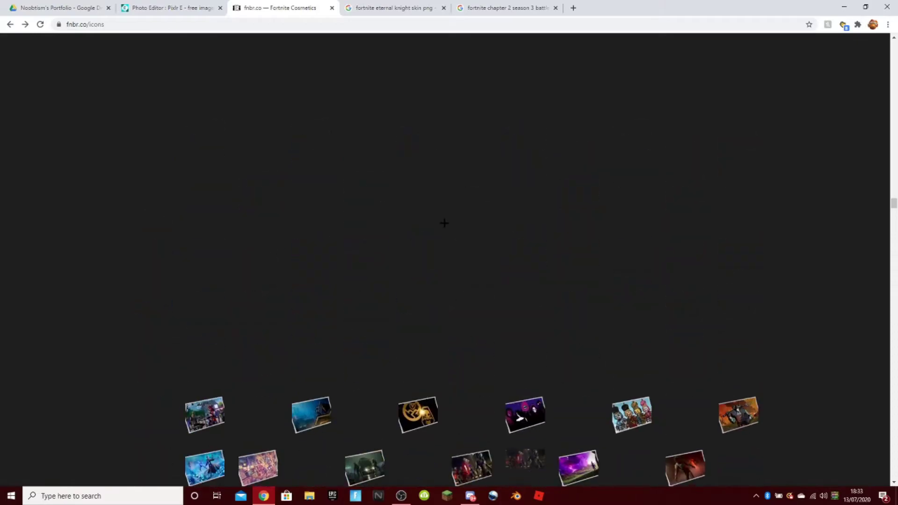
{"action": "scroll", "coordinate": [466, 272], "scroll_direction": "up", "scroll_amount": 5}
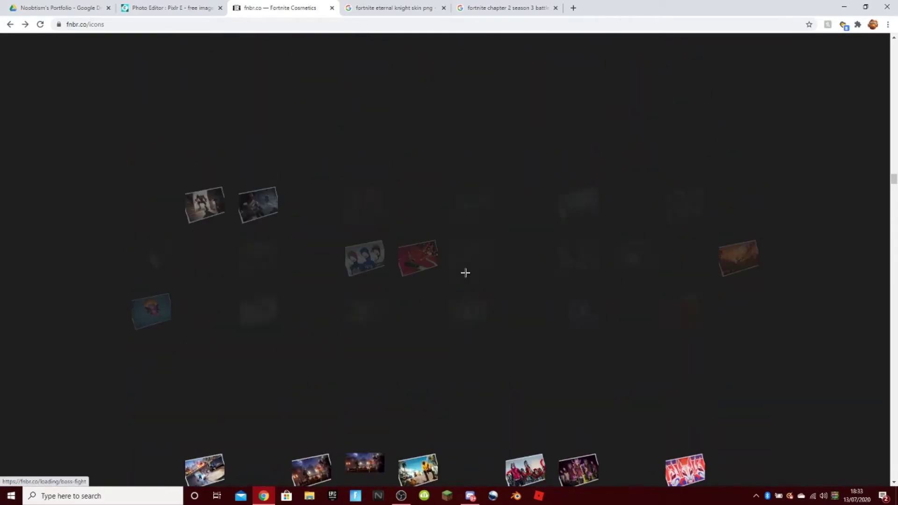
{"action": "scroll", "coordinate": [466, 273], "scroll_direction": "up", "scroll_amount": 6}
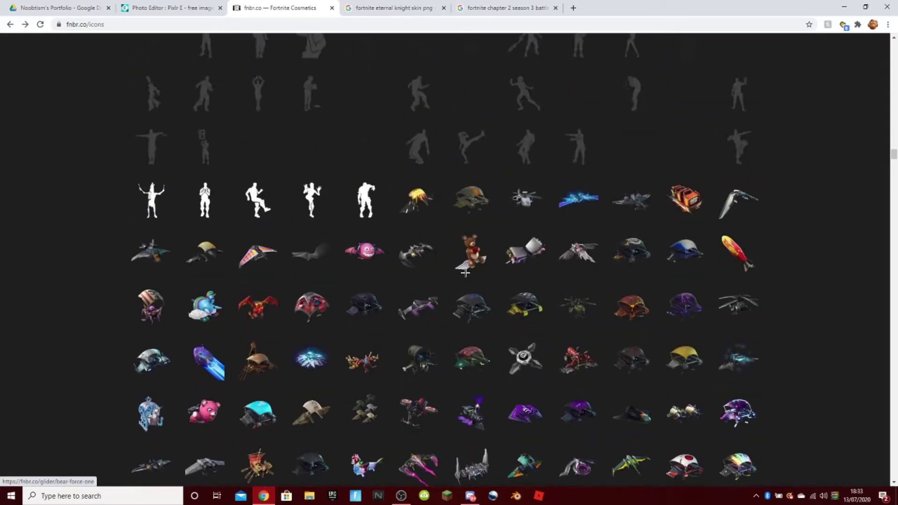
{"action": "scroll", "coordinate": [463, 274], "scroll_direction": "up", "scroll_amount": 6}
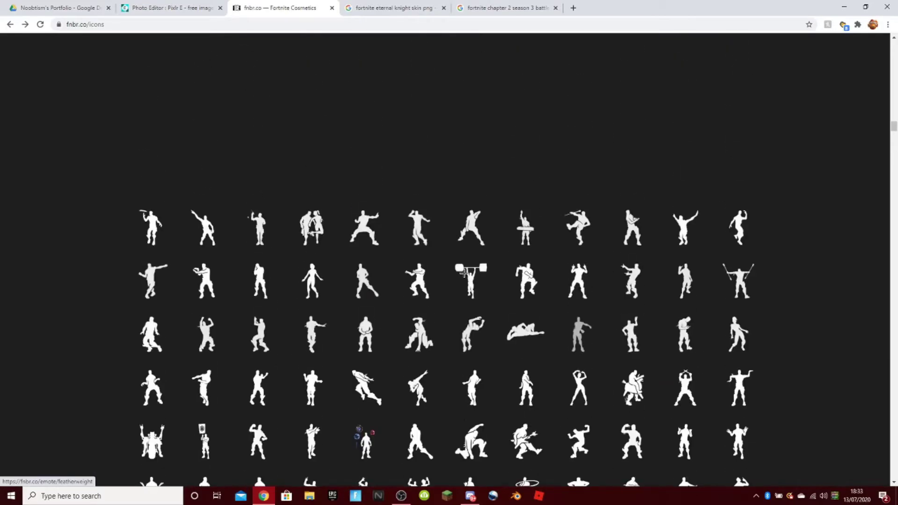
{"action": "scroll", "coordinate": [461, 274], "scroll_direction": "up", "scroll_amount": 6}
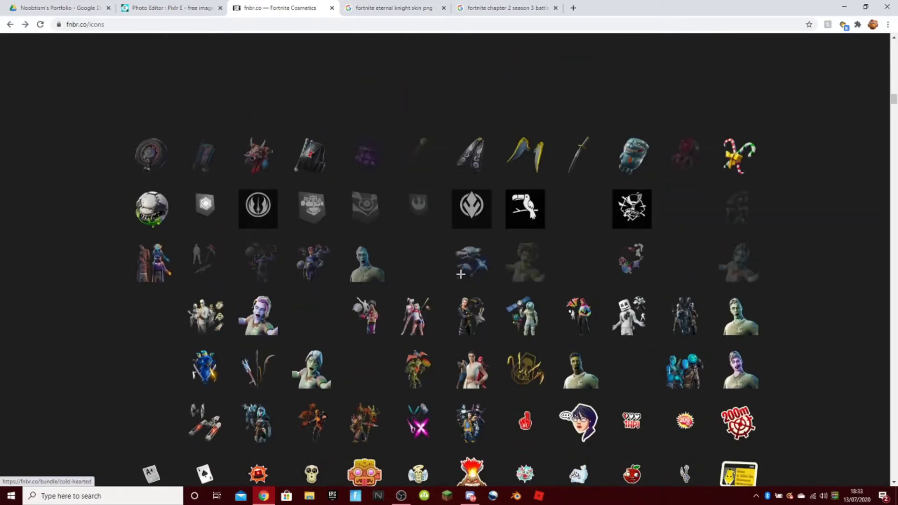
{"action": "left_click", "coordinate": [207, 6]}
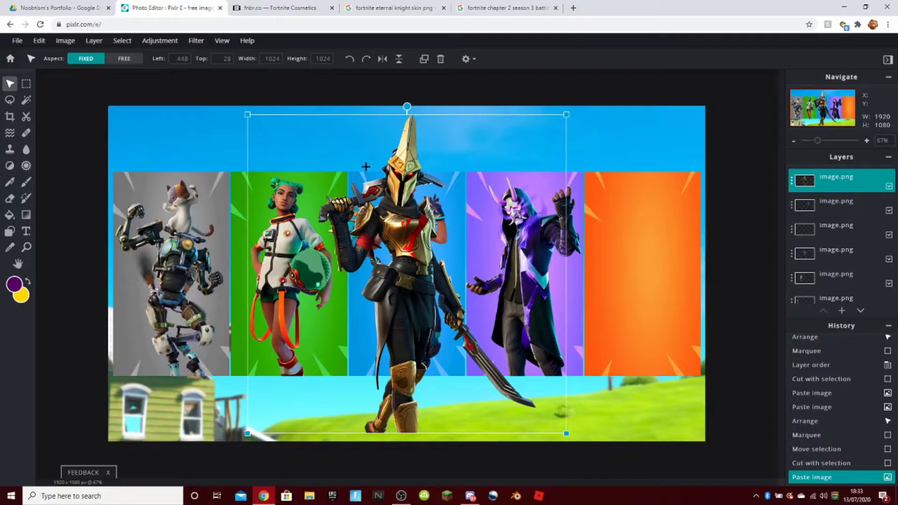
Move the Eternal Knight towards the orange panel and set its height to 796 px, matching the green panel skin's layer.
{"action": "left_click_drag", "start_coordinate": [409, 237], "coordinate": [645, 194]}
{"action": "scroll", "coordinate": [416, 193], "scroll_direction": "down", "scroll_amount": 3}
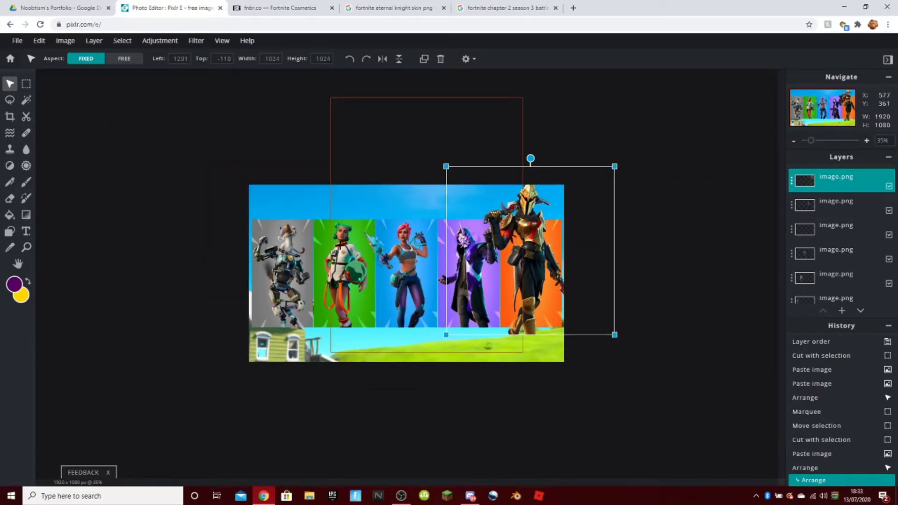
{"action": "left_click", "coordinate": [836, 274]}
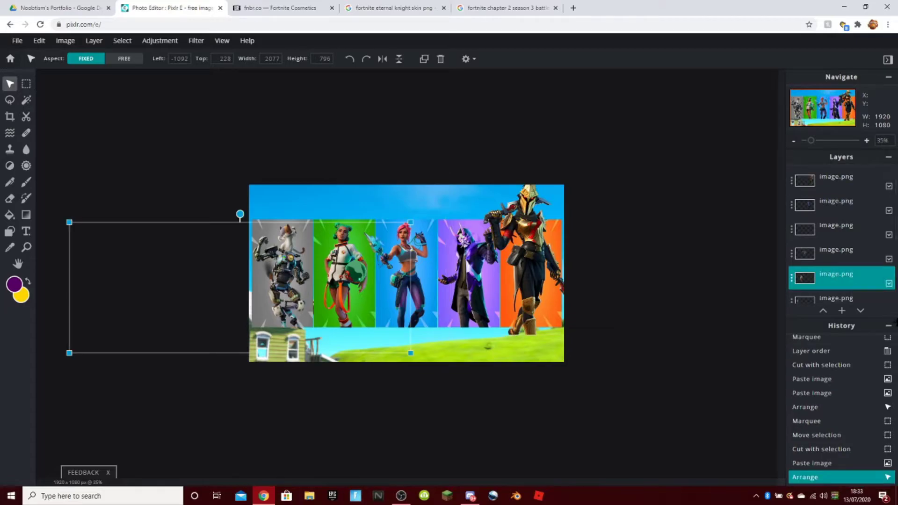
{"action": "left_click", "coordinate": [888, 325]}
{"action": "left_click_drag", "start_coordinate": [215, 292], "coordinate": [201, 291]}
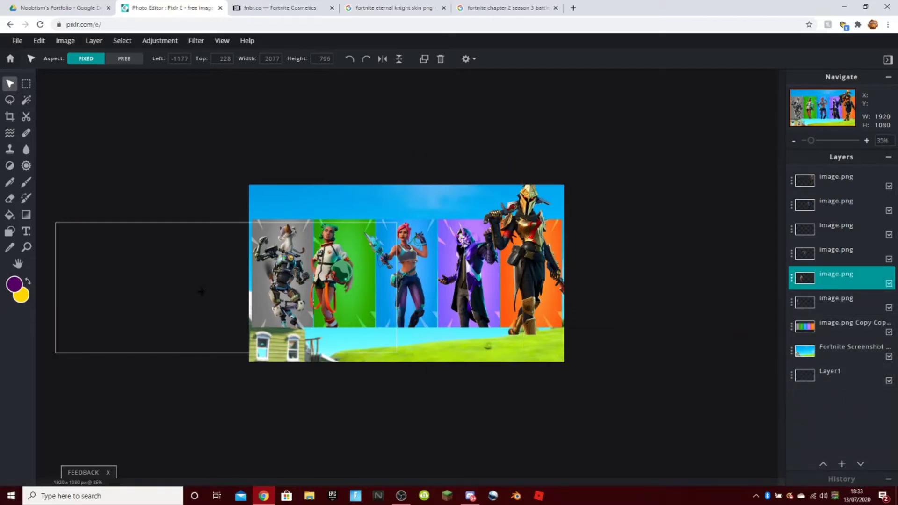
{"action": "key", "text": "ctrl+z"}
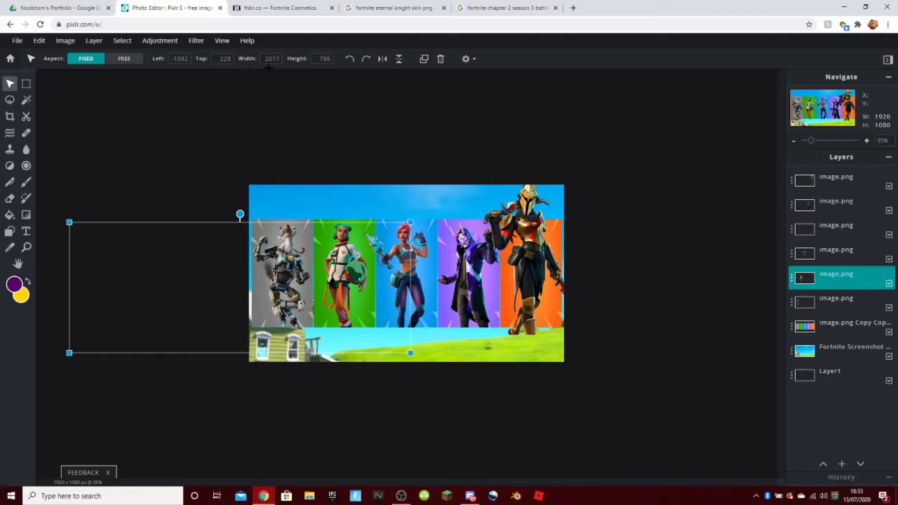
{"action": "left_click", "coordinate": [553, 228]}
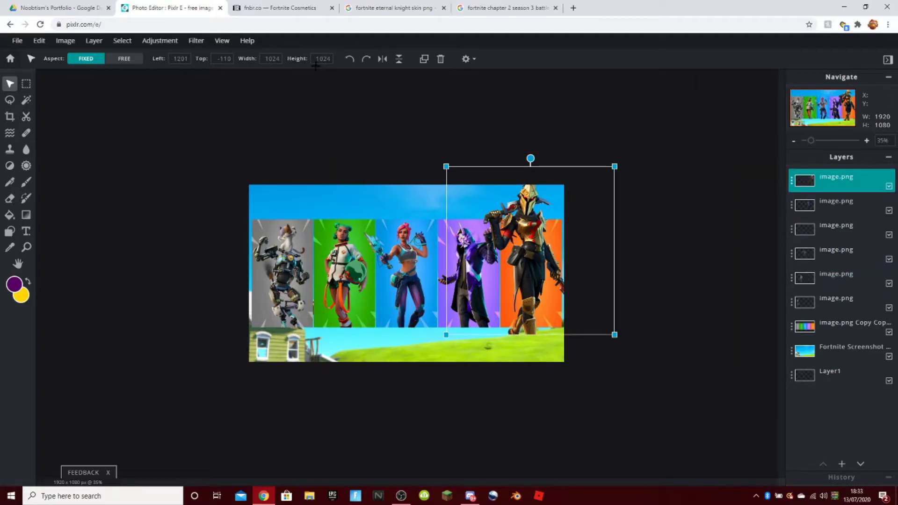
{"action": "type", "text": "796"}
{"action": "scroll", "coordinate": [629, 251], "scroll_direction": "up", "scroll_amount": 2}
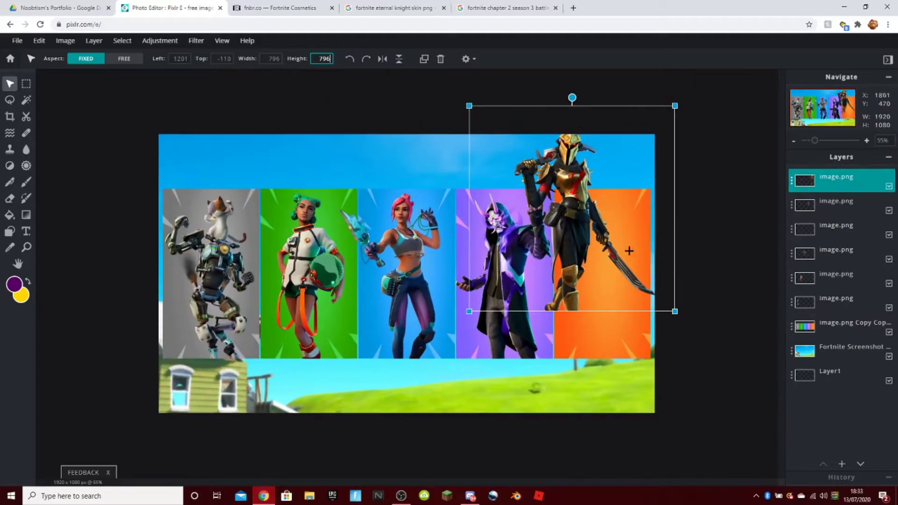
Position the Eternal Knight over the orange panel at about left 1333, top 189.
{"action": "left_click_drag", "start_coordinate": [615, 271], "coordinate": [651, 350]}
{"action": "mouse_move", "coordinate": [618, 316]}
{"action": "left_mouse_down"}
{"action": "mouse_move", "coordinate": [617, 307]}
{"action": "mouse_move", "coordinate": [620, 317]}
{"action": "left_mouse_up"}
{"action": "scroll", "coordinate": [649, 313], "scroll_direction": "down", "scroll_amount": 5}
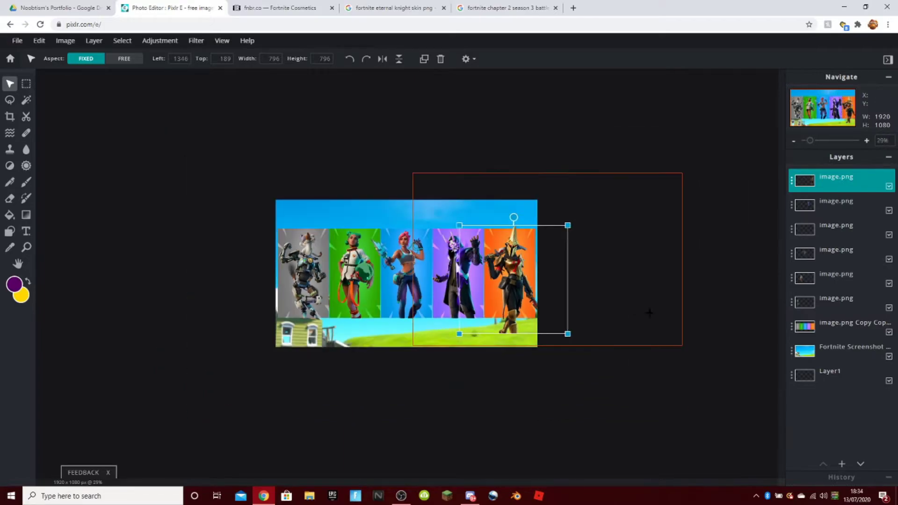
{"action": "left_click", "coordinate": [677, 319]}
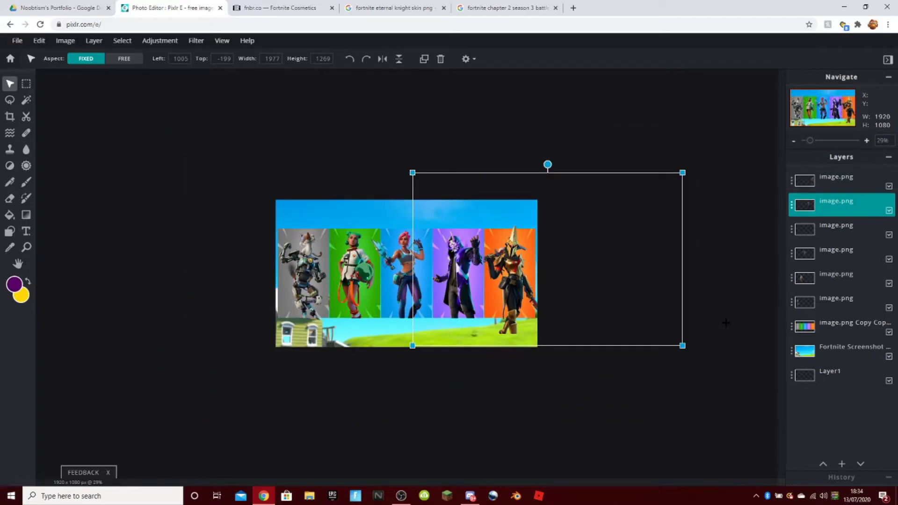
{"action": "scroll", "coordinate": [725, 323], "scroll_direction": "down", "scroll_amount": 3}
{"action": "left_click", "coordinate": [707, 349]}
{"action": "scroll", "coordinate": [687, 358], "scroll_direction": "up", "scroll_amount": 8}
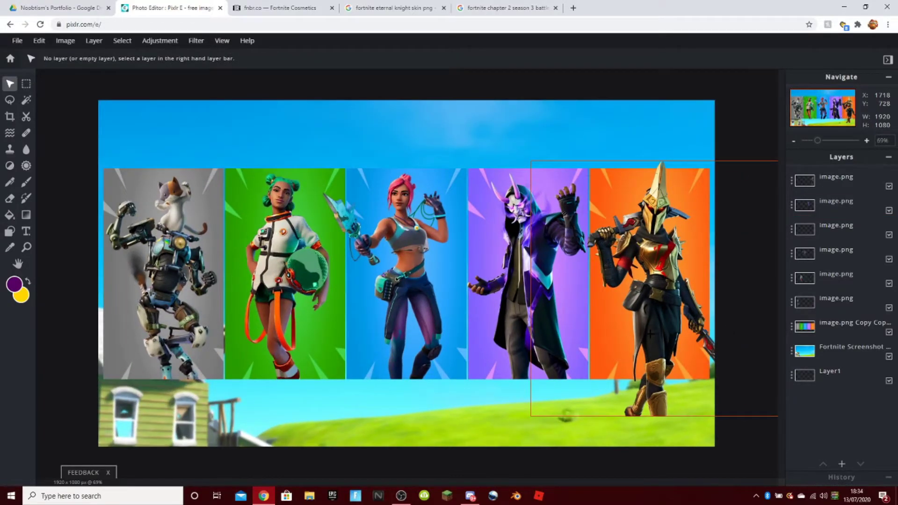
{"action": "left_click", "coordinate": [645, 334]}
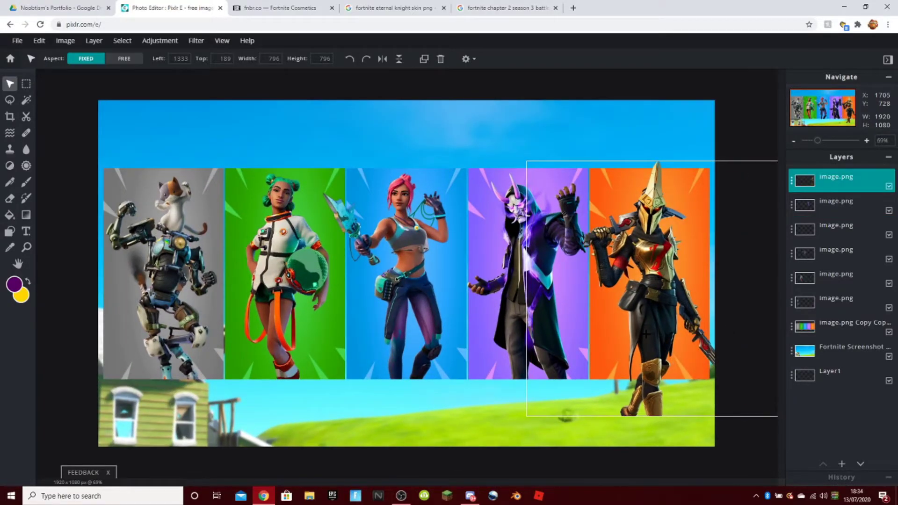
Marquee-select an area of about 427 × 209 px around the Eternal Knight's feet and align its upper edge to the orange panel's bottom edge.
{"action": "scroll", "coordinate": [646, 334], "scroll_direction": "down", "scroll_amount": 4}
{"action": "left_click", "coordinate": [26, 84]}
{"action": "scroll", "coordinate": [731, 445], "scroll_direction": "up", "scroll_amount": 5}
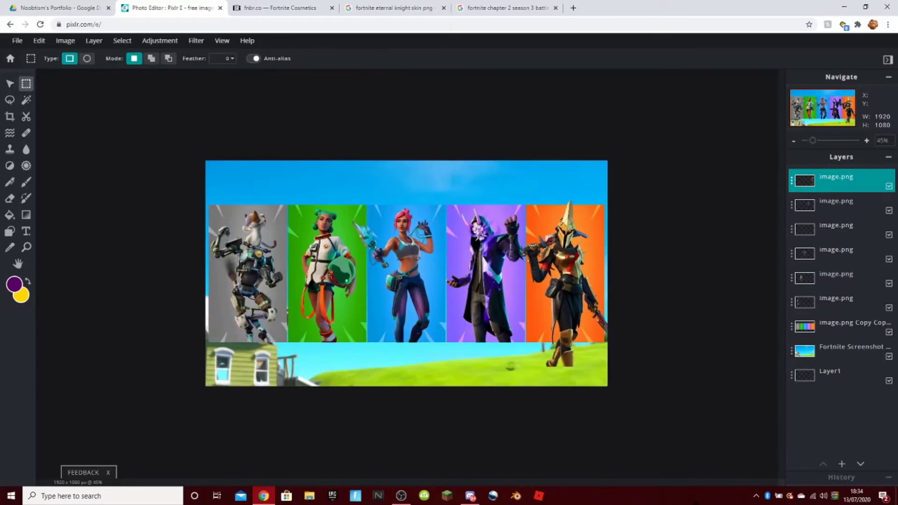
{"action": "scroll", "coordinate": [731, 445], "scroll_direction": "down", "scroll_amount": 3}
{"action": "left_click_drag", "start_coordinate": [701, 434], "coordinate": [539, 356]}
{"action": "scroll", "coordinate": [539, 355], "scroll_direction": "up", "scroll_amount": 7}
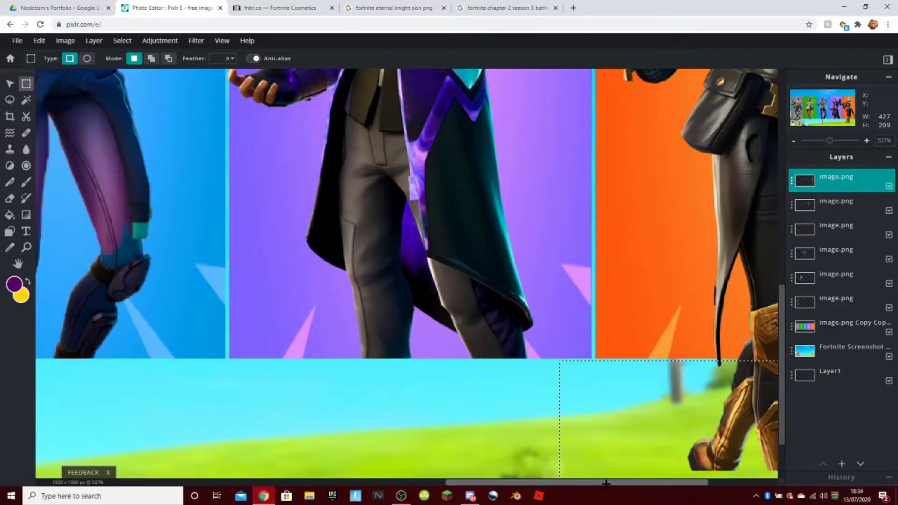
{"action": "left_click_drag", "start_coordinate": [606, 482], "coordinate": [675, 483]}
{"action": "left_click_drag", "start_coordinate": [680, 434], "coordinate": [679, 432]}
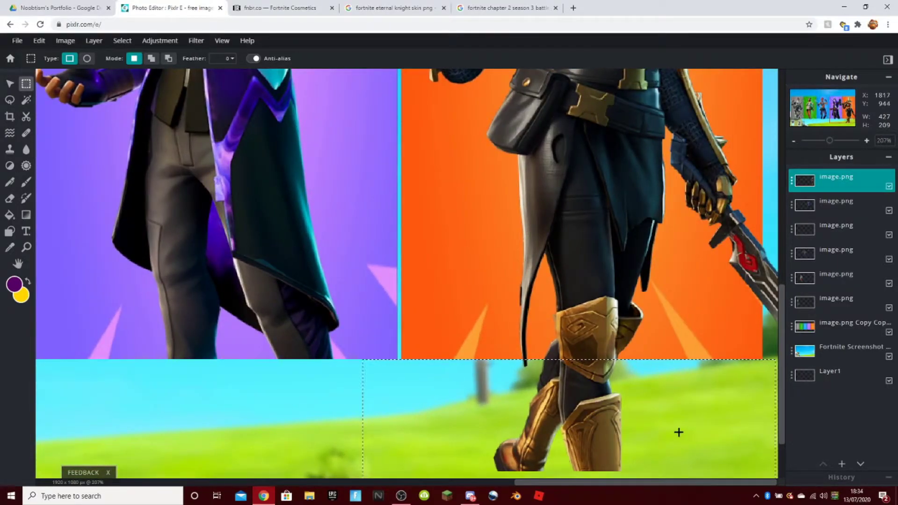
Cut off the Eternal Knight's feet below the orange panel by moving the selected area of its layer off the canvas.
{"action": "scroll", "coordinate": [679, 432], "scroll_direction": "down", "scroll_amount": 9}
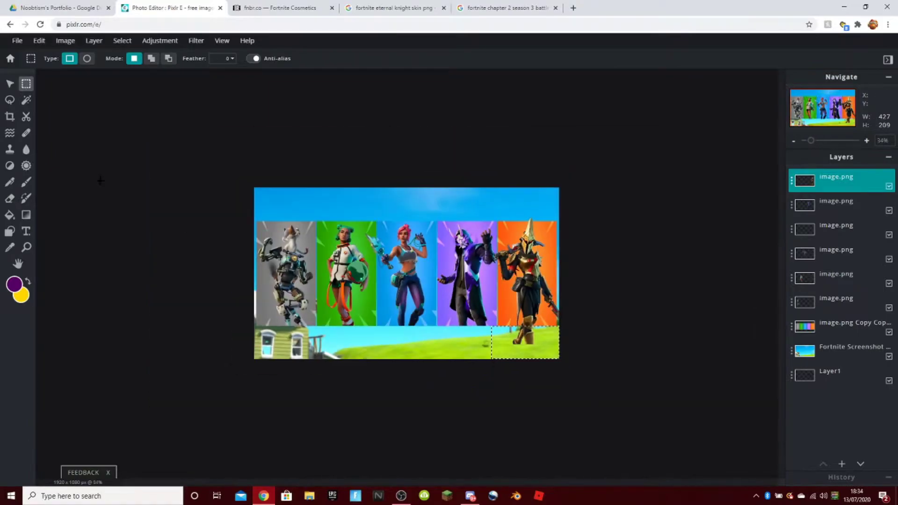
{"action": "left_click", "coordinate": [10, 85]}
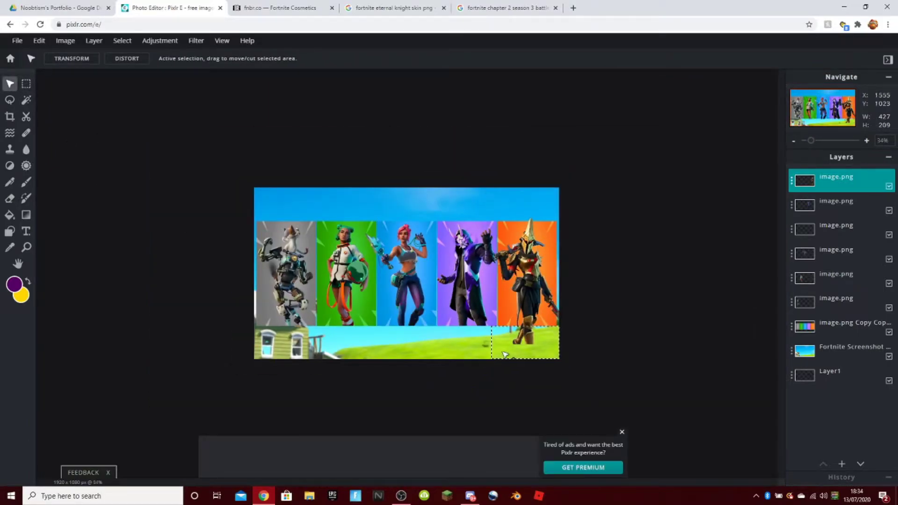
{"action": "left_click_drag", "start_coordinate": [513, 347], "coordinate": [618, 160]}
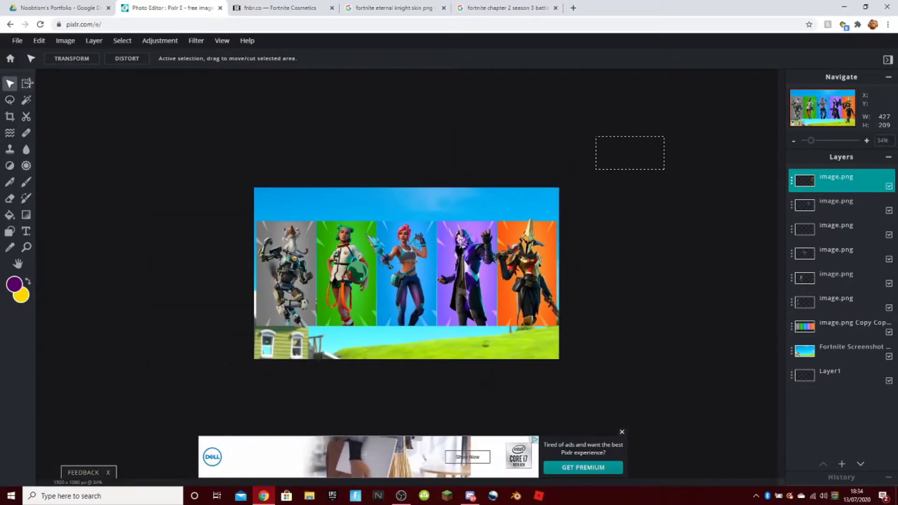
Clear the marquee selection and leave the Eternal Knight's layer deselected with the move tool active.
{"action": "left_click", "coordinate": [27, 84]}
{"action": "left_click", "coordinate": [144, 153]}
{"action": "scroll", "coordinate": [427, 232], "scroll_direction": "down", "scroll_amount": 4}
{"action": "scroll", "coordinate": [427, 232], "scroll_direction": "up", "scroll_amount": 5}
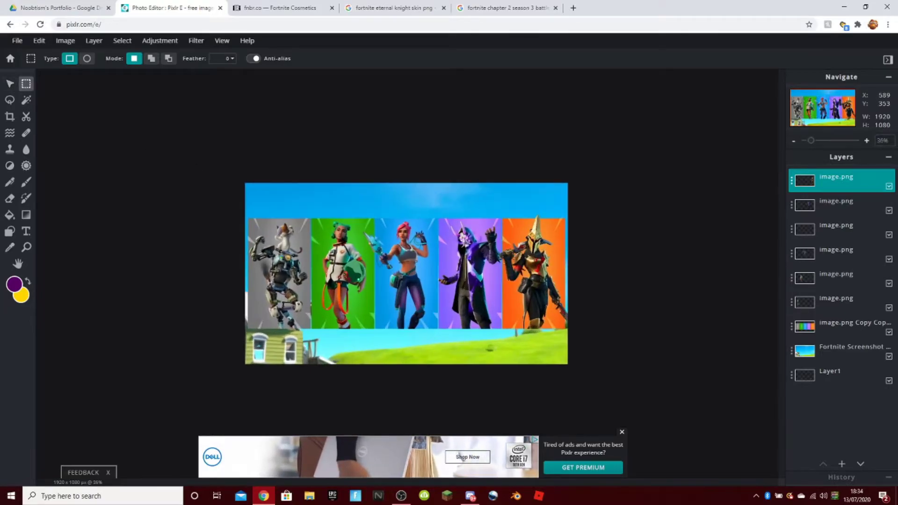
{"action": "scroll", "coordinate": [152, 184], "scroll_direction": "up", "scroll_amount": 4}
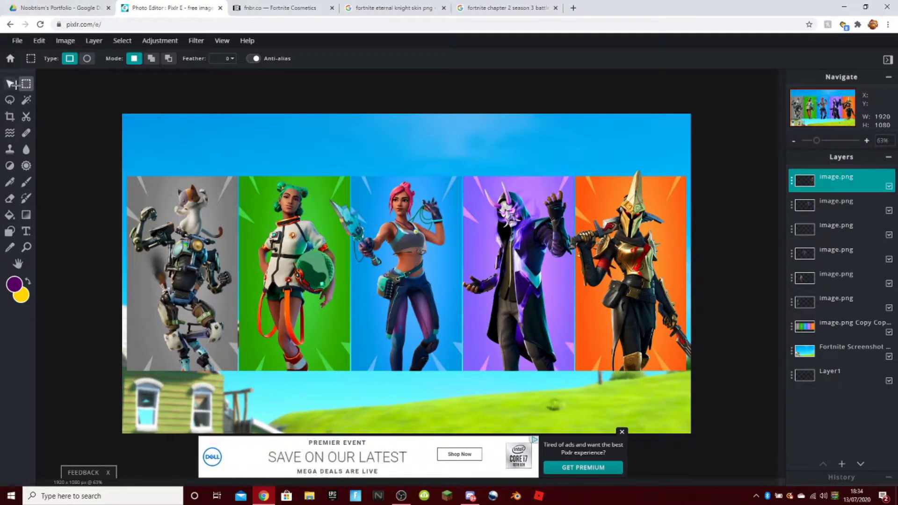
{"action": "left_click", "coordinate": [10, 84]}
{"action": "scroll", "coordinate": [541, 404], "scroll_direction": "down", "scroll_amount": 4}
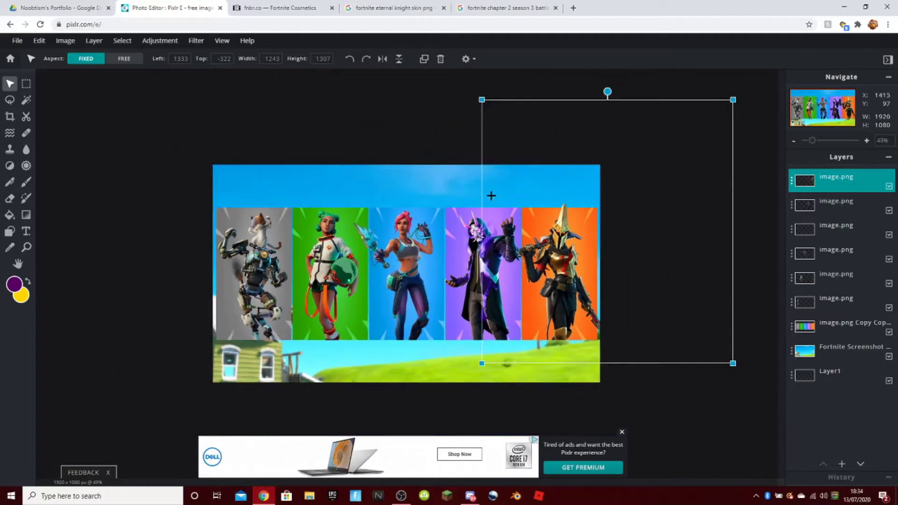
{"action": "left_click", "coordinate": [556, 405]}
{"action": "scroll", "coordinate": [476, 355], "scroll_direction": "up", "scroll_amount": 2}
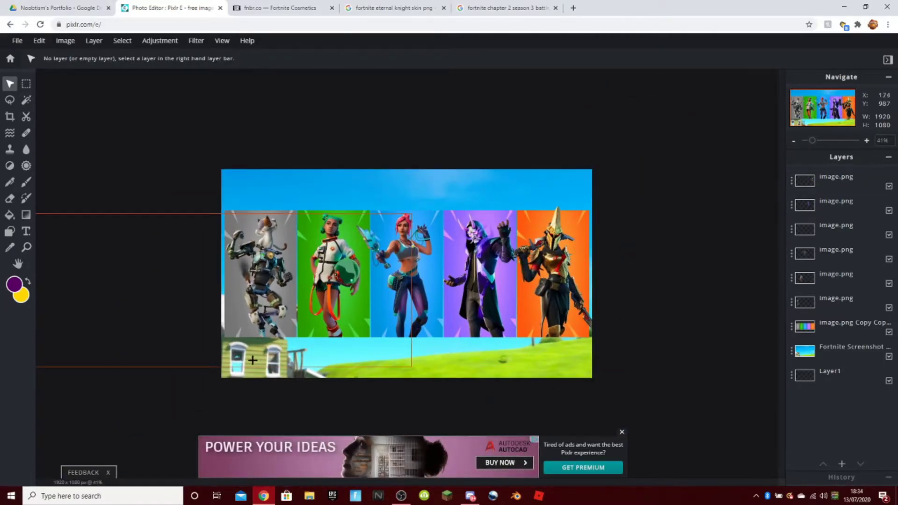
Switch to fnbr.co and browse the Fortnite Battle Royale icons for the weapon images.
{"action": "left_click", "coordinate": [394, 8]}
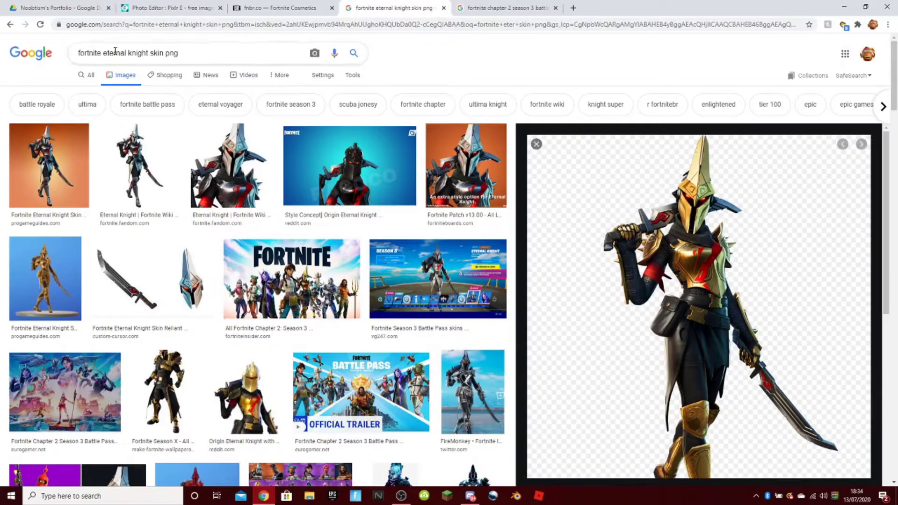
{"action": "left_click_drag", "start_coordinate": [146, 56], "coordinate": [104, 54]}
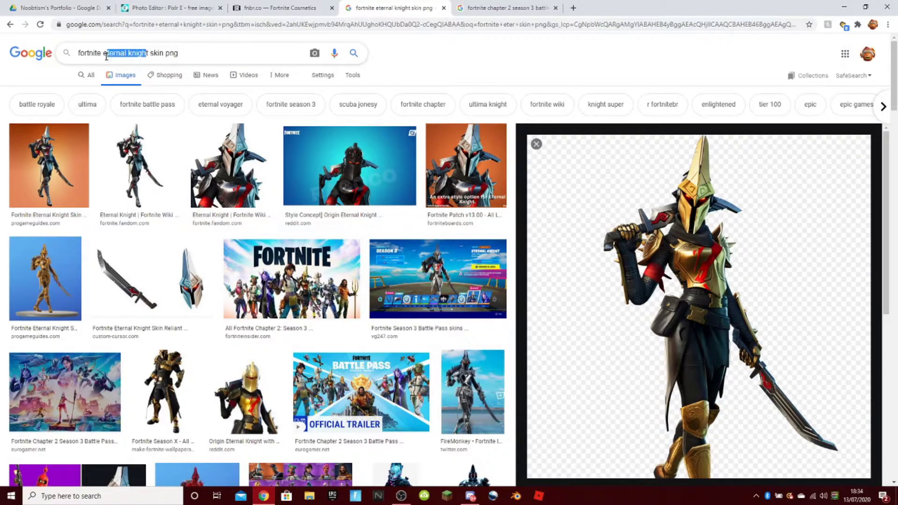
{"action": "left_click", "coordinate": [273, 7]}
{"action": "scroll", "coordinate": [322, 121], "scroll_direction": "up", "scroll_amount": 15}
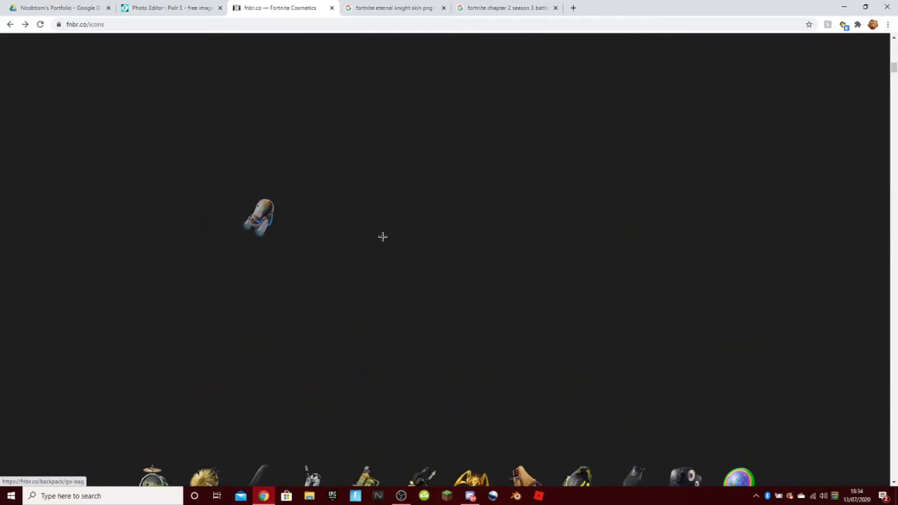
{"action": "scroll", "coordinate": [386, 237], "scroll_direction": "up", "scroll_amount": 10}
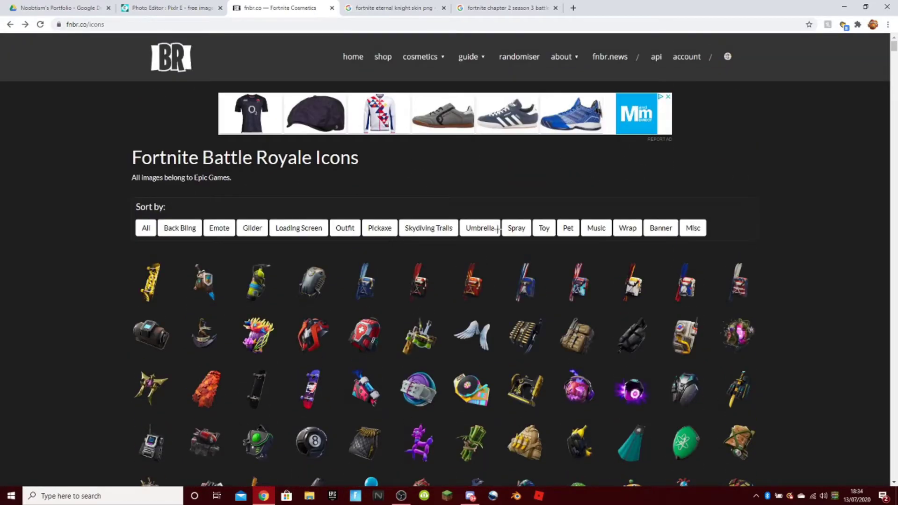
{"action": "scroll", "coordinate": [847, 218], "scroll_direction": "down", "scroll_amount": 20}
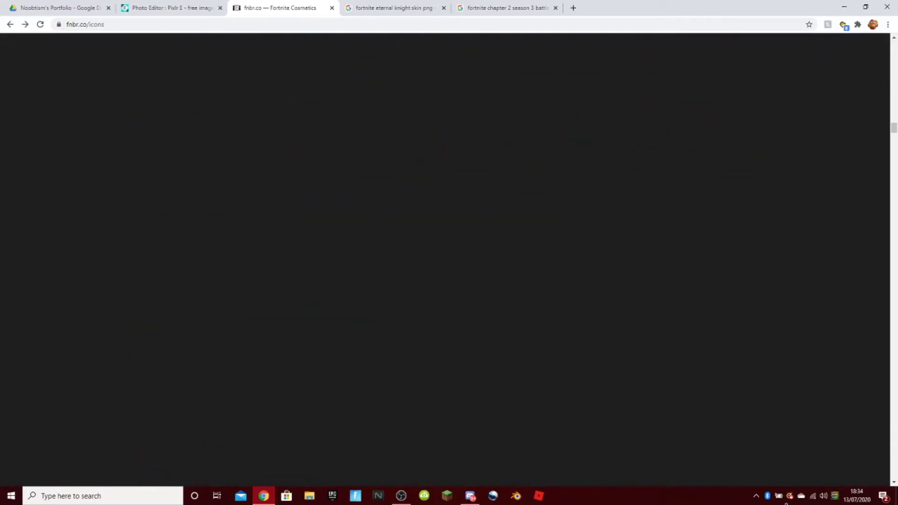
{"action": "scroll", "coordinate": [720, 328], "scroll_direction": "up", "scroll_amount": 15}
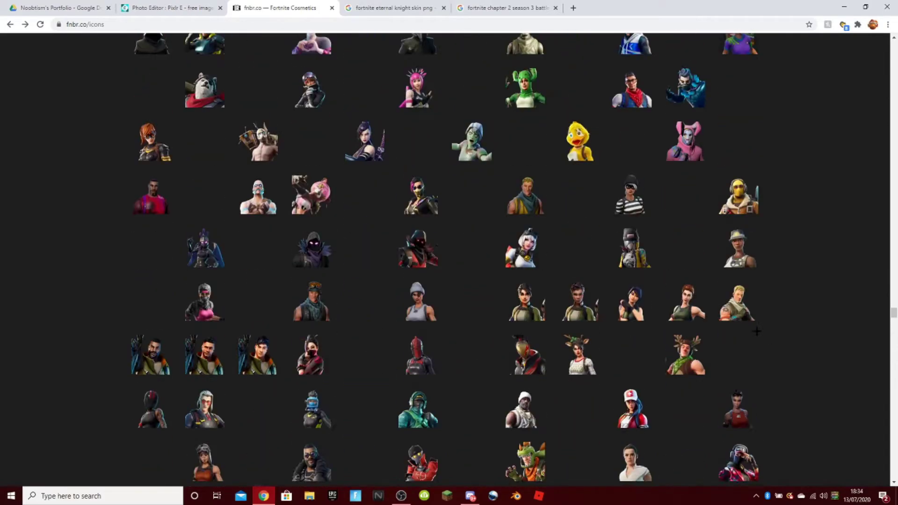
{"action": "scroll", "coordinate": [672, 310], "scroll_direction": "up", "scroll_amount": 15}
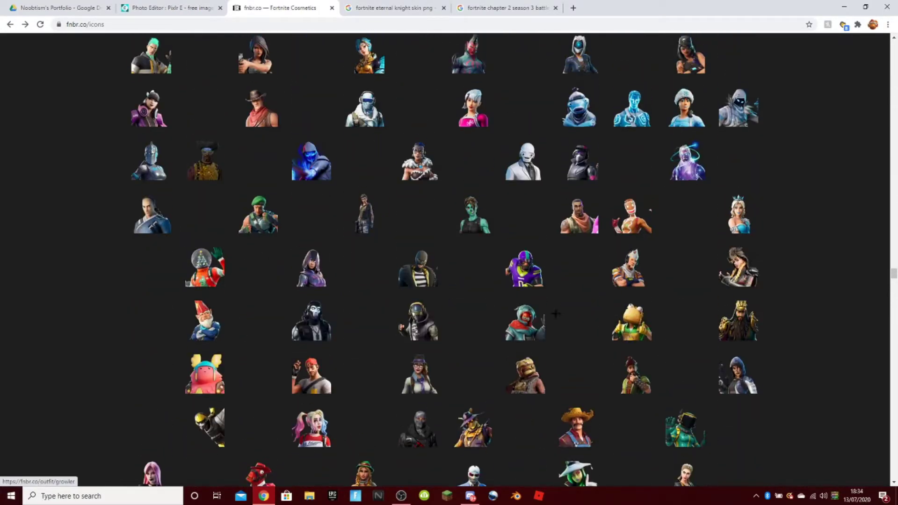
{"action": "scroll", "coordinate": [539, 307], "scroll_direction": "up", "scroll_amount": 15}
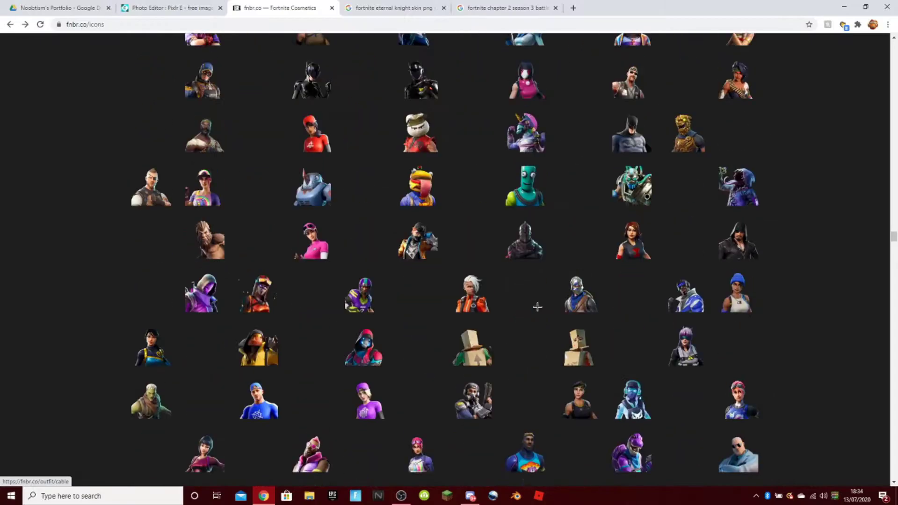
{"action": "scroll", "coordinate": [445, 261], "scroll_direction": "up", "scroll_amount": 1}
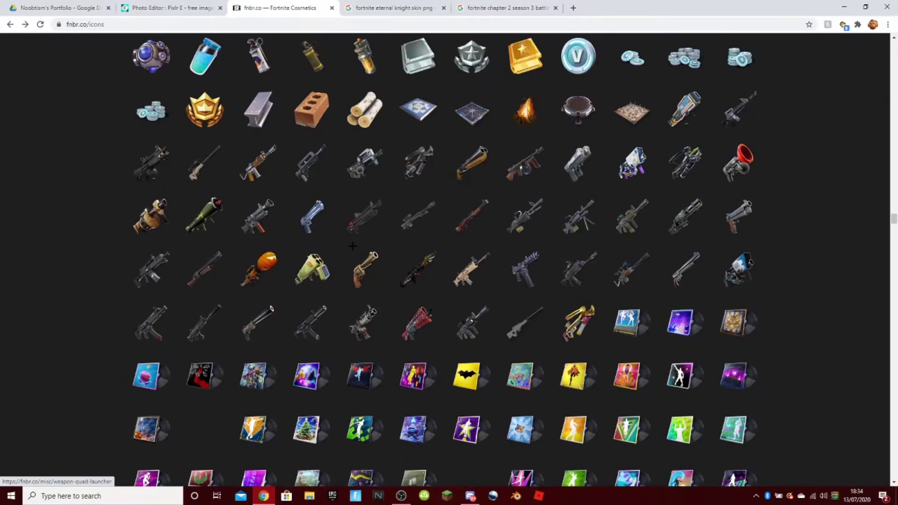
Copy the Weapon Pistol icon image from fnbr.co and paste it into the Pixlr E thumbnail.
{"action": "left_click", "coordinate": [740, 214]}
{"action": "right_click", "coordinate": [350, 352]}
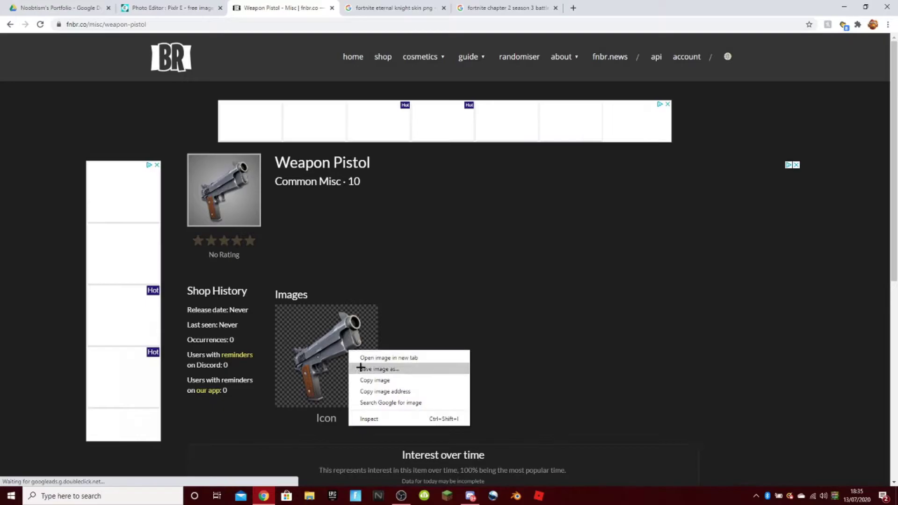
{"action": "left_click", "coordinate": [370, 380]}
{"action": "left_click", "coordinate": [173, 8]}
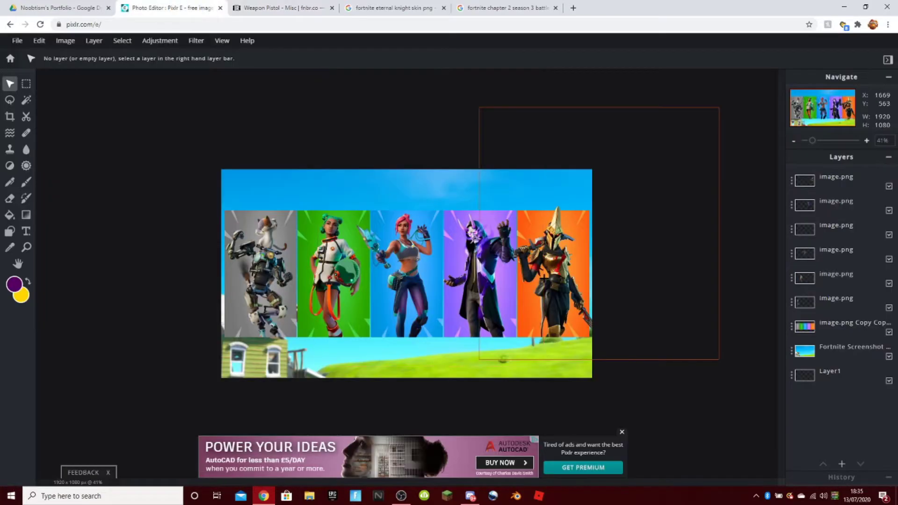
{"action": "key", "text": "ctrl+v"}
Scale the pistol to 203 × 203 px and place it below the grey panel at about left 90, top 865.
{"action": "left_click_drag", "start_coordinate": [406, 274], "coordinate": [272, 329]}
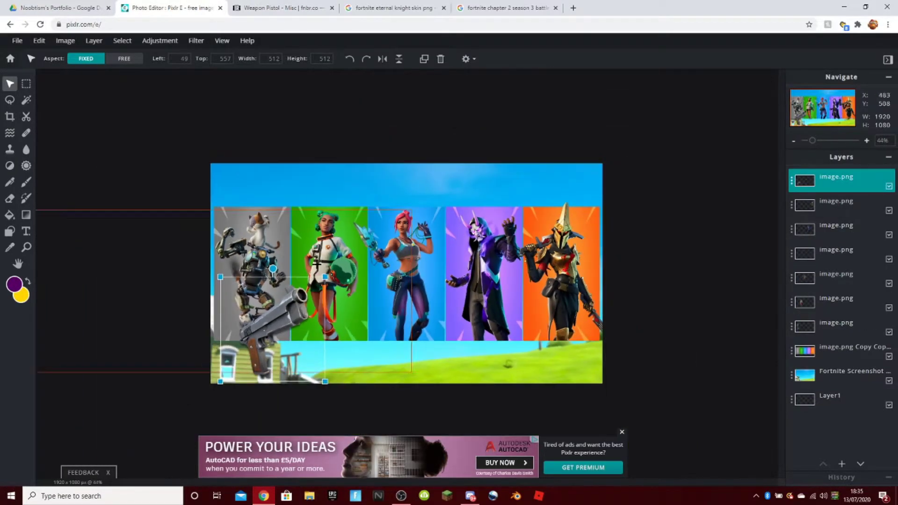
{"action": "left_click_drag", "start_coordinate": [325, 277], "coordinate": [263, 338]}
{"action": "scroll", "coordinate": [248, 381], "scroll_direction": "up", "scroll_amount": 5}
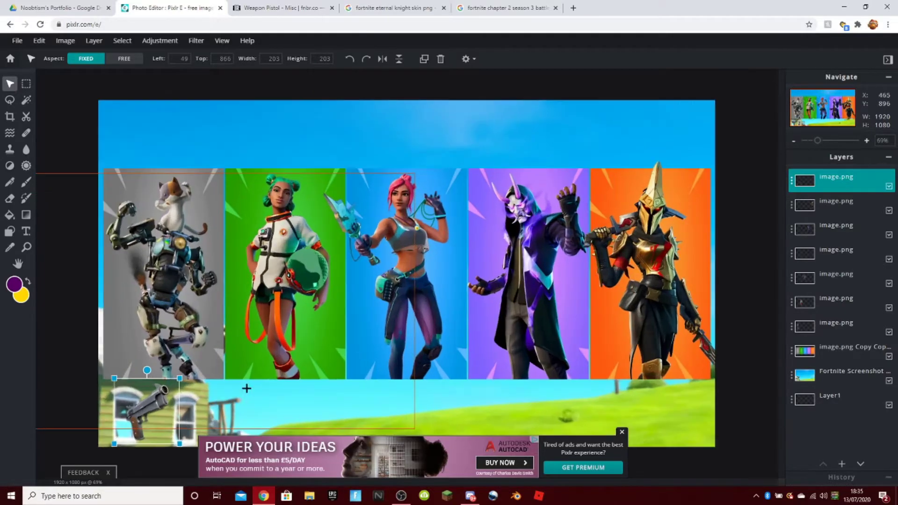
{"action": "left_click", "coordinate": [621, 432]}
{"action": "left_click_drag", "start_coordinate": [147, 405], "coordinate": [163, 405]}
{"action": "left_click", "coordinate": [196, 41]}
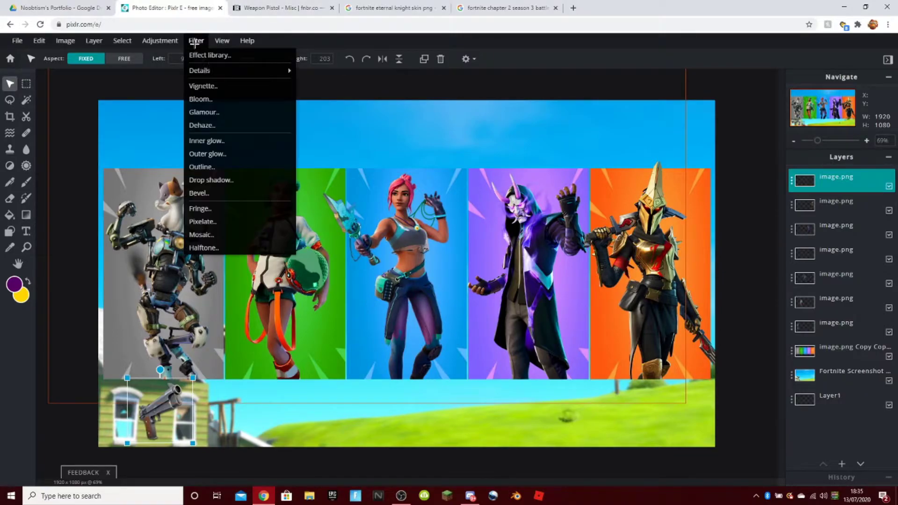
{"action": "left_click", "coordinate": [216, 142]}
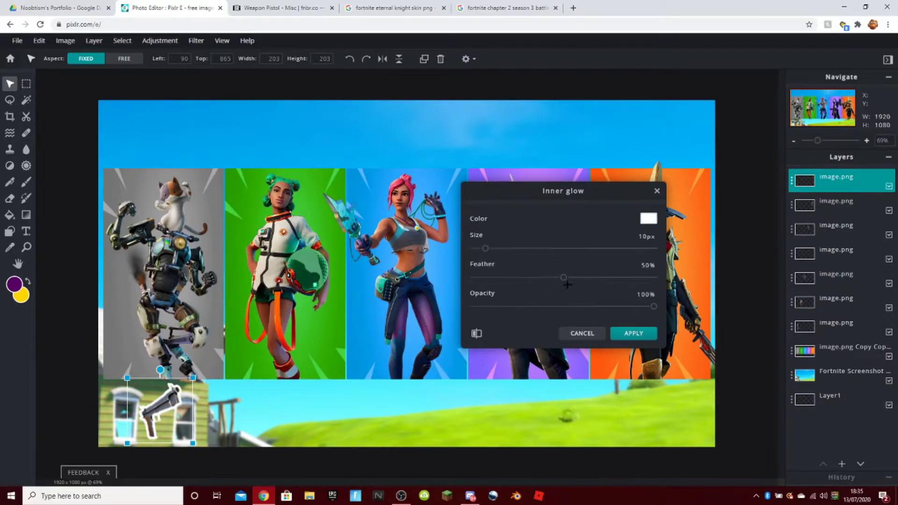
{"action": "left_click_drag", "start_coordinate": [562, 277], "coordinate": [411, 269]}
{"action": "left_click", "coordinate": [588, 335]}
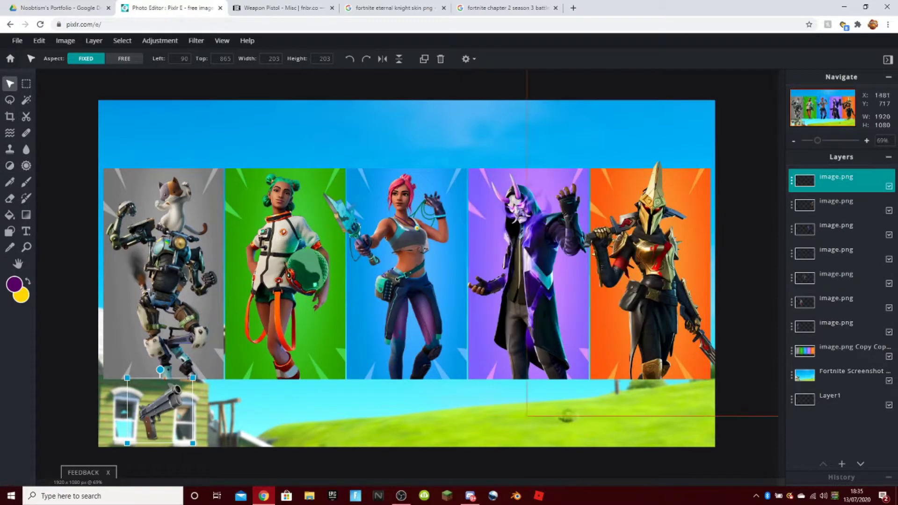
Try a grey outer glow on the pistol with size about 40 px, feather 100% and opacity 50%.
{"action": "left_click", "coordinate": [196, 41]}
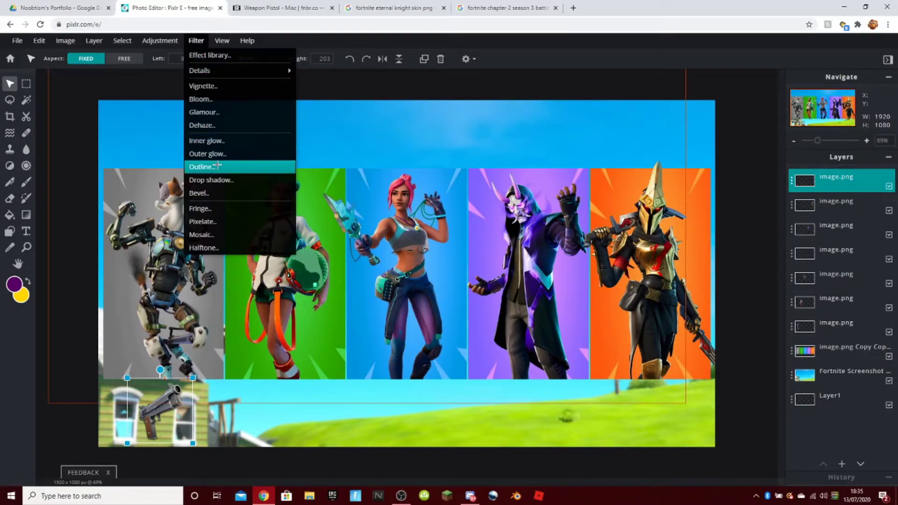
{"action": "left_click", "coordinate": [207, 154]}
{"action": "left_click_drag", "start_coordinate": [582, 307], "coordinate": [543, 307]}
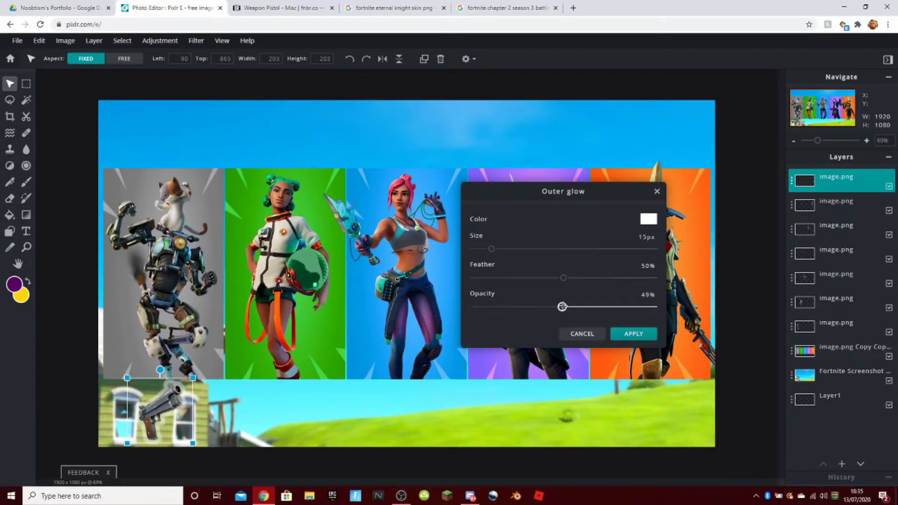
{"action": "left_click_drag", "start_coordinate": [564, 278], "coordinate": [870, 279]}
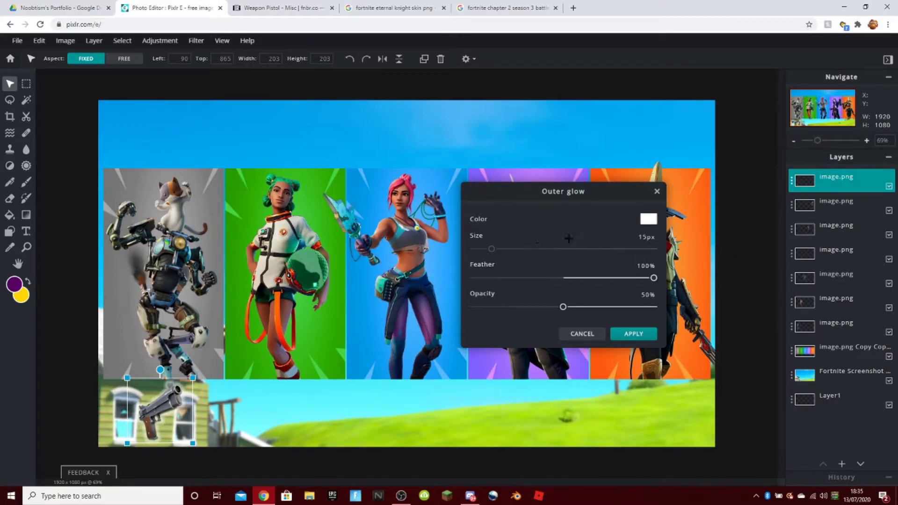
{"action": "left_click", "coordinate": [649, 220]}
{"action": "mouse_move", "coordinate": [519, 277]}
{"action": "left_mouse_down"}
{"action": "mouse_move", "coordinate": [436, 286]}
{"action": "mouse_move", "coordinate": [457, 279]}
{"action": "left_mouse_up"}
{"action": "left_click", "coordinate": [641, 340]}
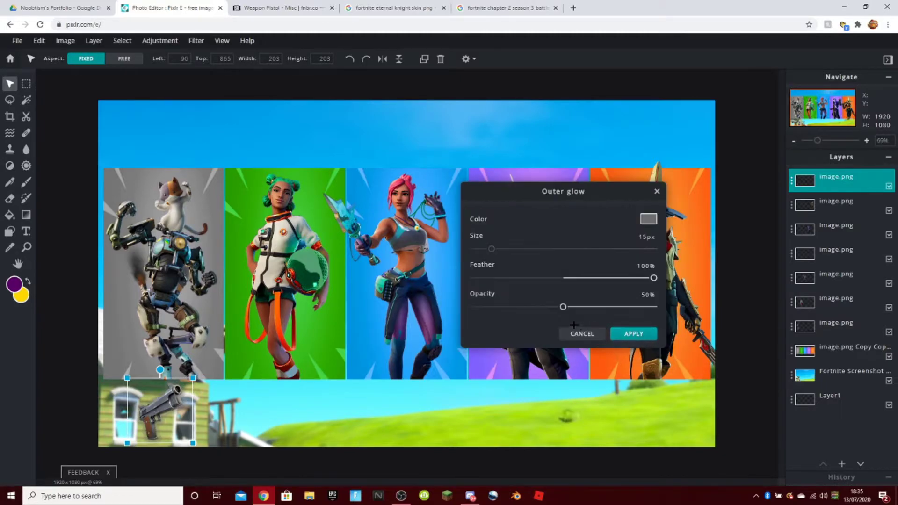
{"action": "left_click_drag", "start_coordinate": [499, 248], "coordinate": [510, 248]}
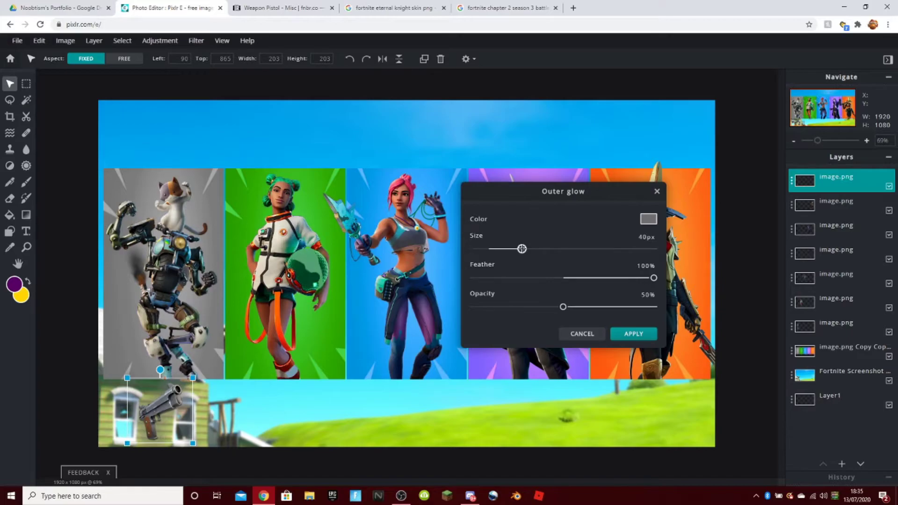
{"action": "left_click", "coordinate": [583, 333]}
Duplicate the pistol's layer.
{"action": "scroll", "coordinate": [515, 344], "scroll_direction": "down", "scroll_amount": 3}
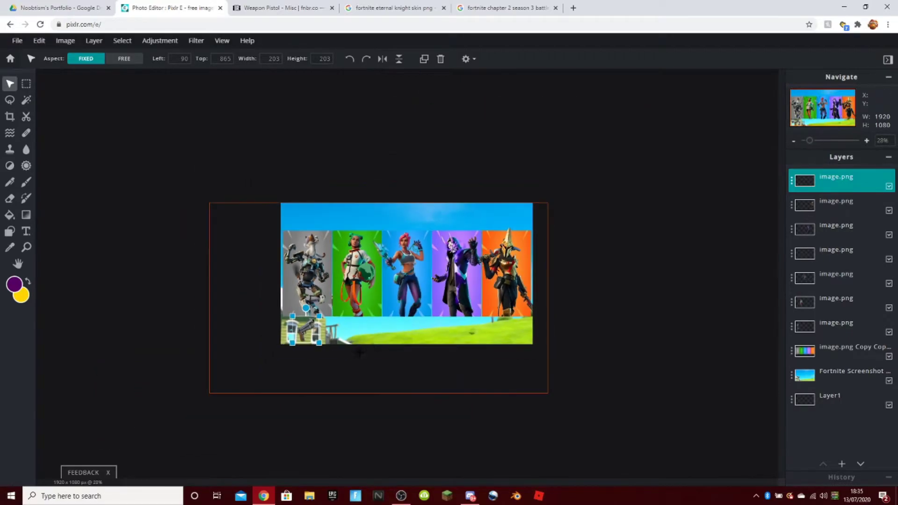
{"action": "scroll", "coordinate": [491, 348], "scroll_direction": "up", "scroll_amount": 2}
{"action": "left_click", "coordinate": [816, 180]}
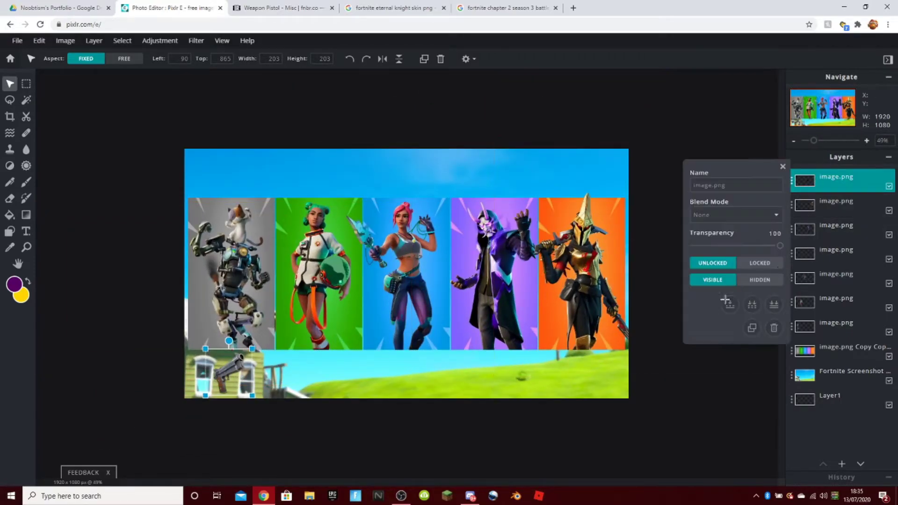
{"action": "left_click", "coordinate": [741, 324]}
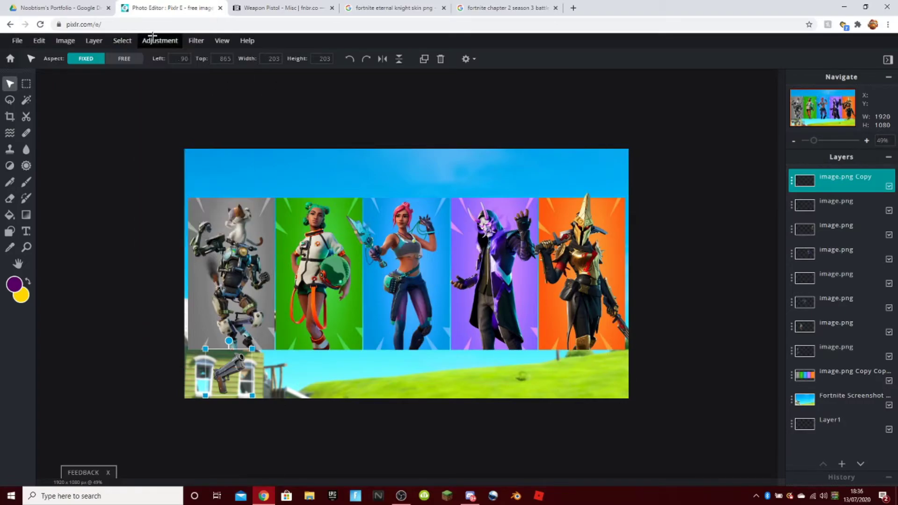
Try recolouring the duplicated pistol with Hue & saturation, testing Colorize and a lower saturation.
{"action": "left_click", "coordinate": [159, 95]}
{"action": "mouse_move", "coordinate": [563, 300]}
{"action": "left_mouse_down"}
{"action": "mouse_move", "coordinate": [522, 300]}
{"action": "mouse_move", "coordinate": [564, 307]}
{"action": "left_mouse_up"}
{"action": "left_click", "coordinate": [648, 351]}
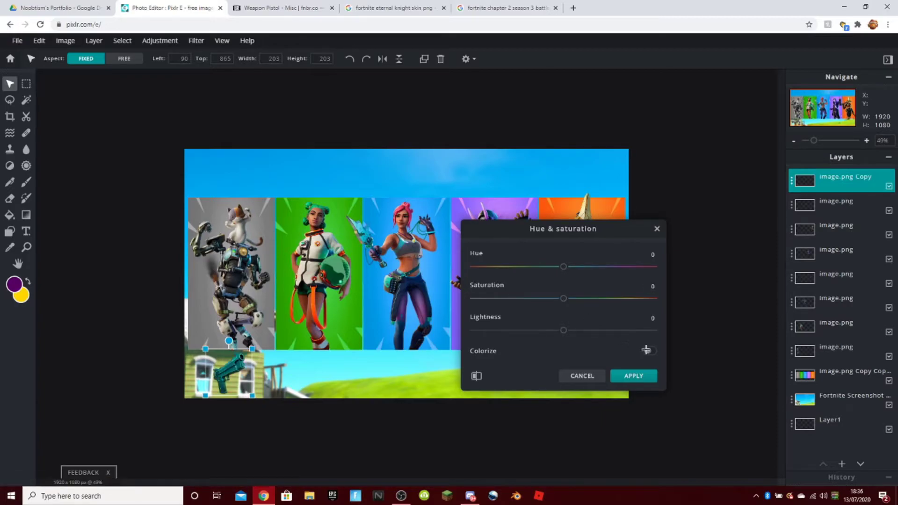
{"action": "left_click_drag", "start_coordinate": [565, 297], "coordinate": [494, 297]}
{"action": "left_click", "coordinate": [583, 379]}
{"action": "scroll", "coordinate": [213, 375], "scroll_direction": "up", "scroll_amount": 3}
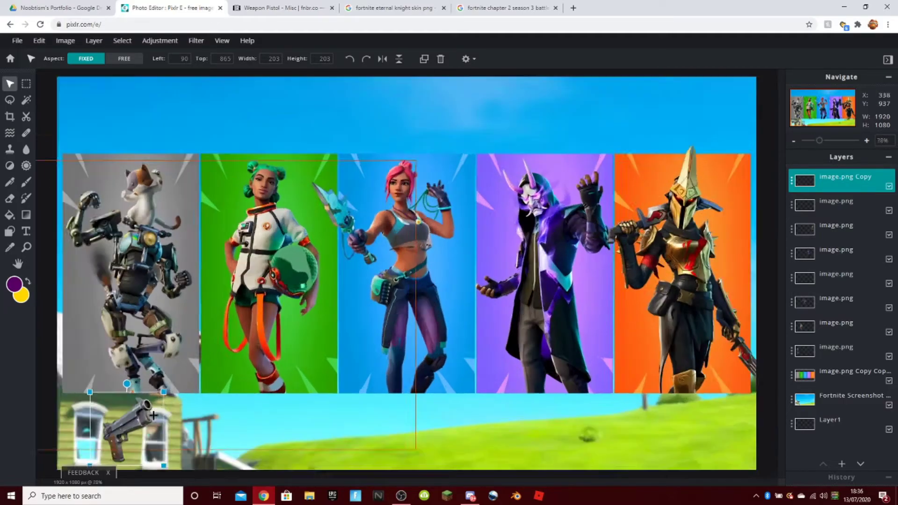
Delete the duplicated pistol layer.
{"action": "left_click", "coordinate": [844, 180]}
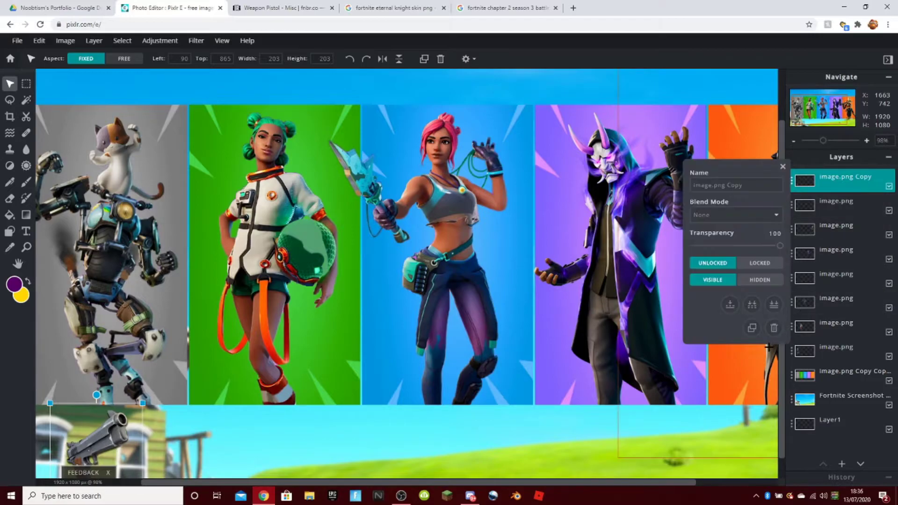
{"action": "left_click", "coordinate": [773, 329]}
{"action": "scroll", "coordinate": [389, 387], "scroll_direction": "down", "scroll_amount": 3}
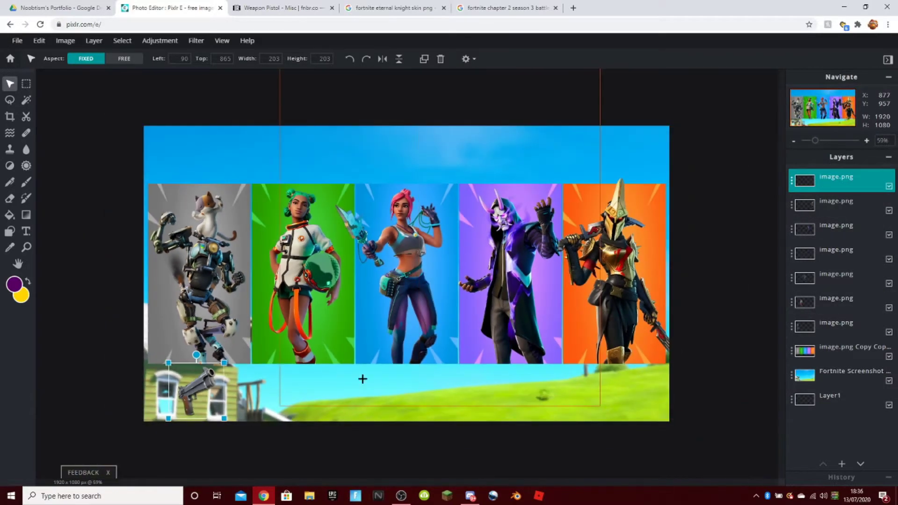
Set up a white outer glow on the original pistol with feather 100% and opacity 50%.
{"action": "left_click", "coordinate": [196, 41]}
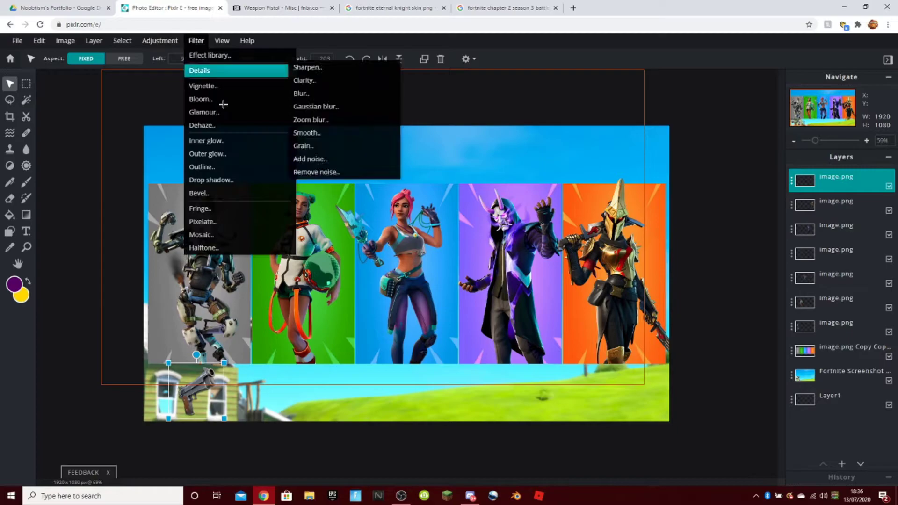
{"action": "left_click", "coordinate": [232, 156]}
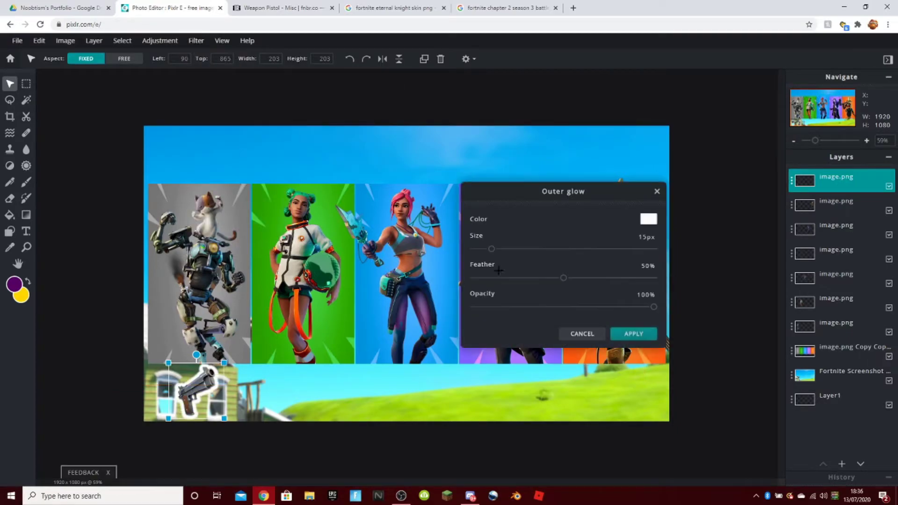
{"action": "left_click", "coordinate": [561, 307]}
{"action": "left_click_drag", "start_coordinate": [566, 282], "coordinate": [721, 282]}
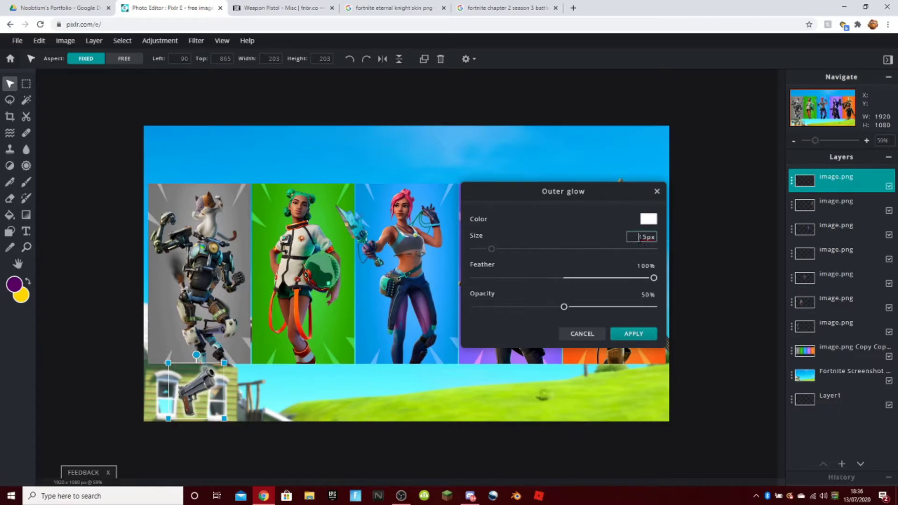
Apply an outer glow to the pistol layer with size 40 px and colour #606060.
{"action": "type", "text": "40"}
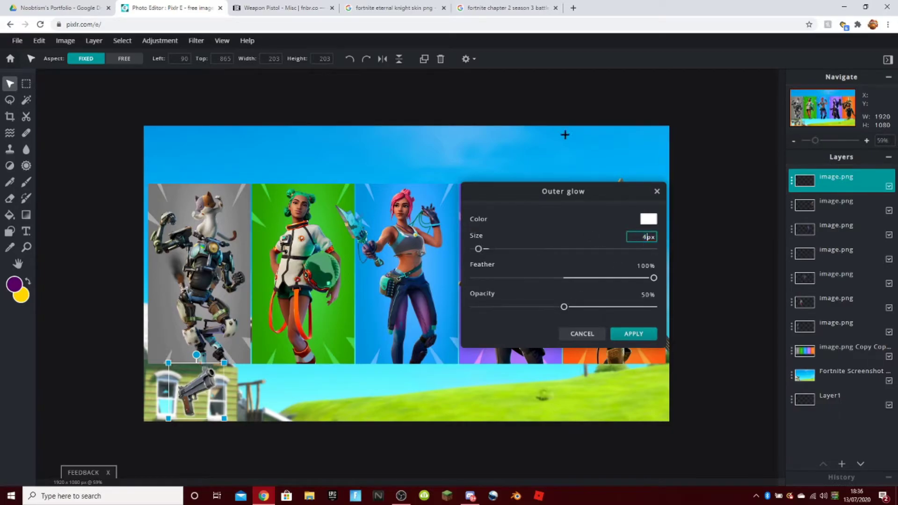
{"action": "left_click", "coordinate": [648, 219]}
{"action": "left_click_drag", "start_coordinate": [476, 284], "coordinate": [440, 279]}
{"action": "left_click_drag", "start_coordinate": [657, 316], "coordinate": [637, 317]}
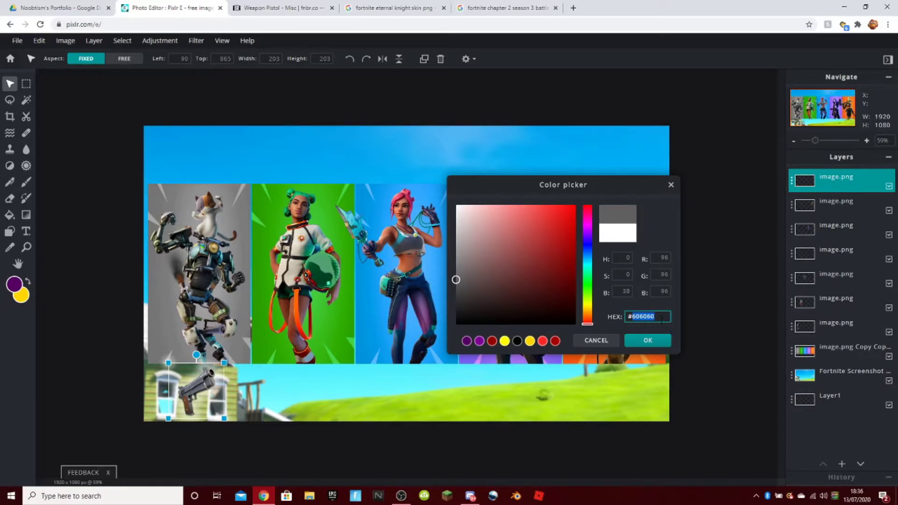
{"action": "left_click", "coordinate": [650, 340]}
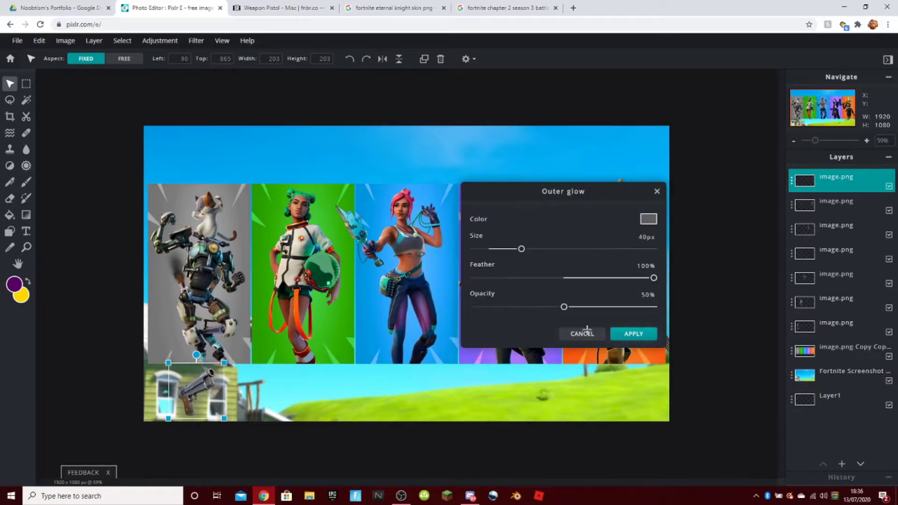
{"action": "left_click", "coordinate": [641, 332]}
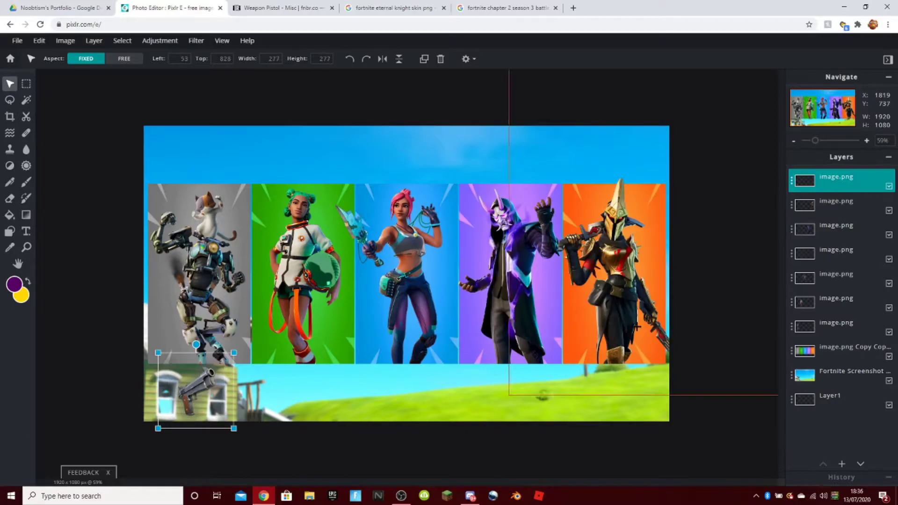
Apply an inner glow to the pistol layer with 50% opacity, 100% feather and colour #606060.
{"action": "left_click", "coordinate": [197, 40]}
{"action": "left_click", "coordinate": [233, 142]}
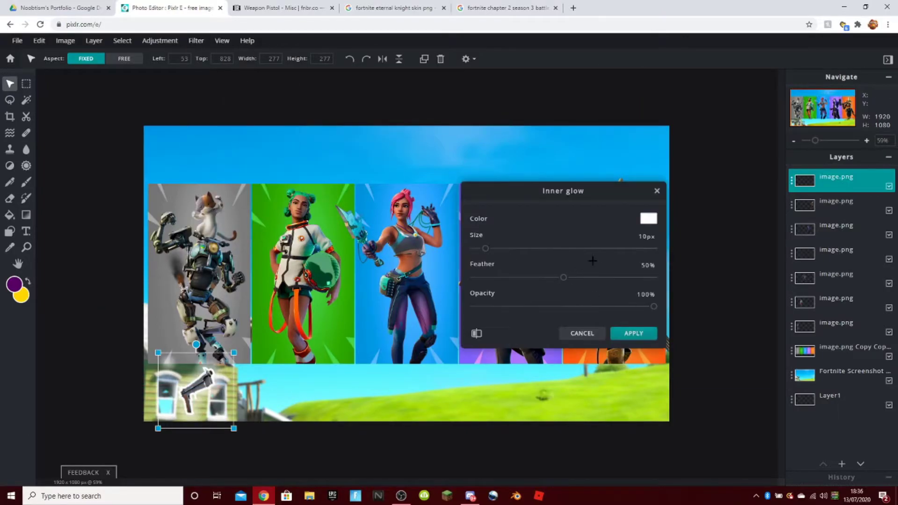
{"action": "left_click_drag", "start_coordinate": [570, 308], "coordinate": [566, 307]}
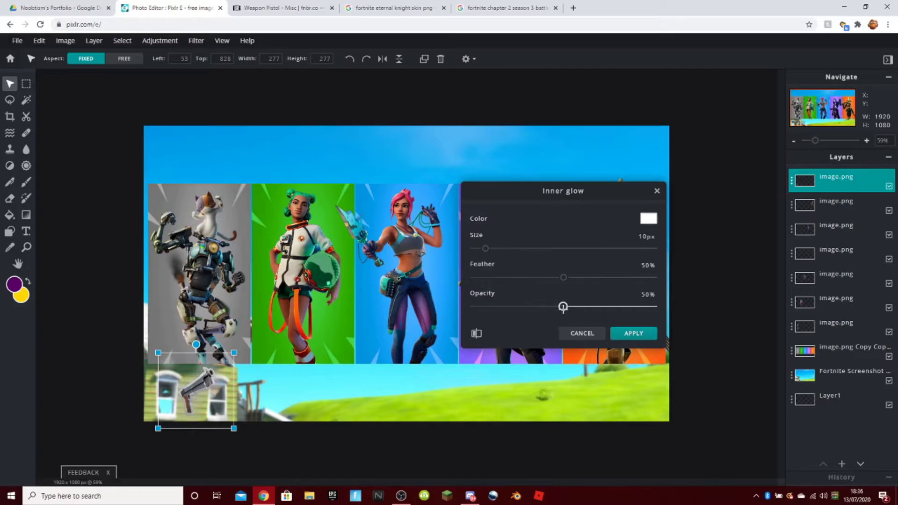
{"action": "left_click_drag", "start_coordinate": [563, 276], "coordinate": [704, 274]}
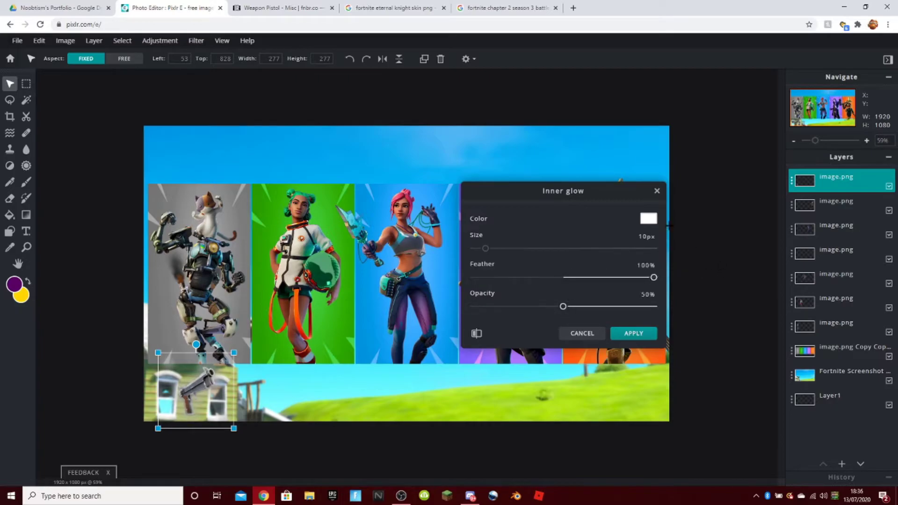
{"action": "left_click", "coordinate": [644, 221]}
{"action": "double_click", "coordinate": [643, 316]}
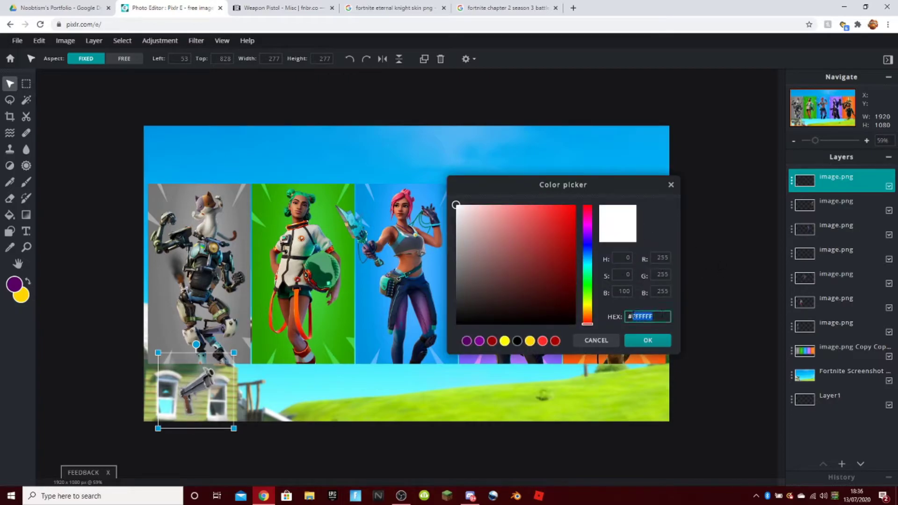
{"action": "type", "text": "606060"}
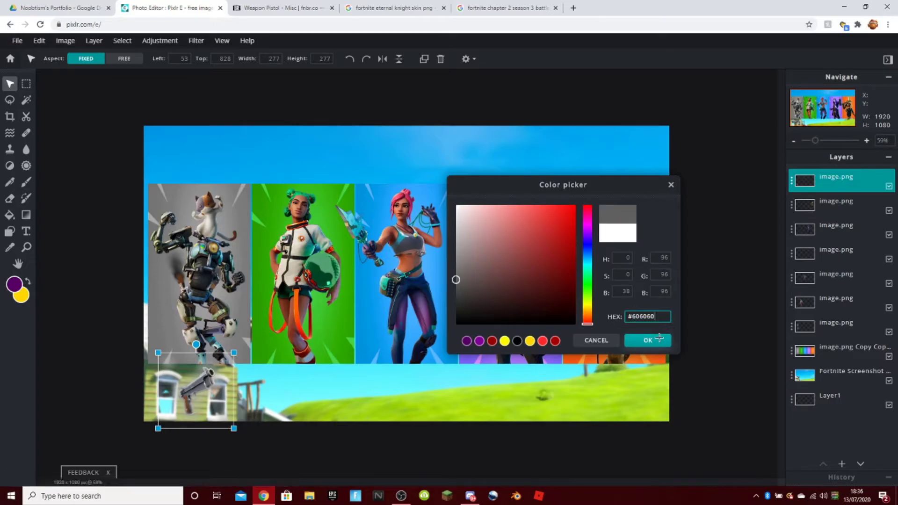
{"action": "left_click", "coordinate": [659, 339]}
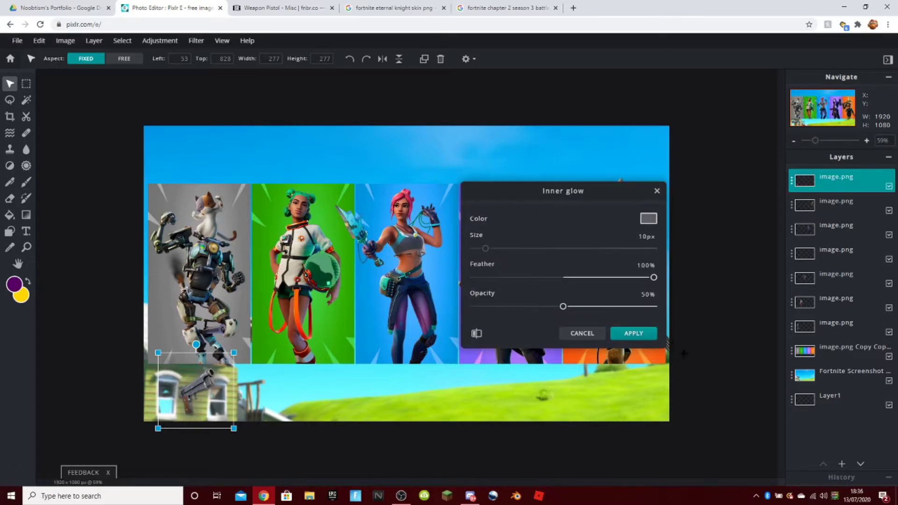
{"action": "left_click", "coordinate": [642, 338]}
{"action": "scroll", "coordinate": [644, 339], "scroll_direction": "down", "scroll_amount": 5}
{"action": "left_click", "coordinate": [644, 339]}
{"action": "scroll", "coordinate": [405, 356], "scroll_direction": "down", "scroll_amount": 4}
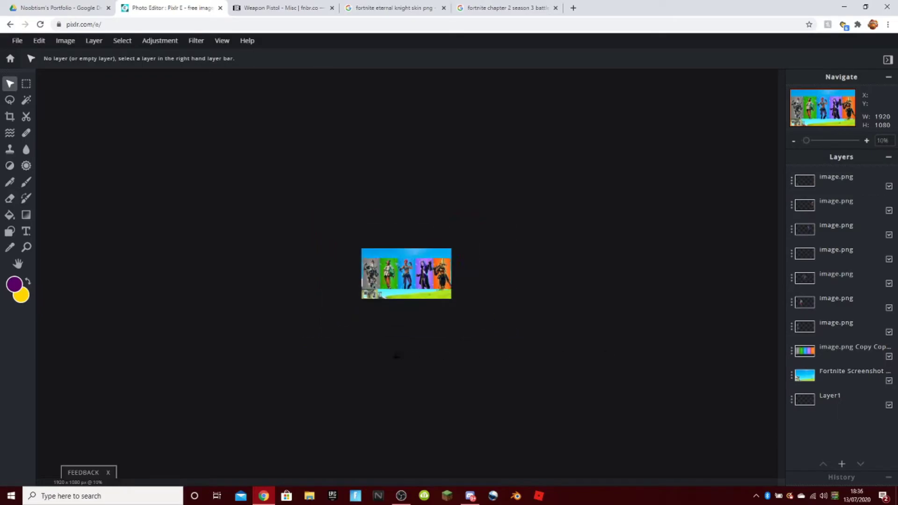
Undo the pistol's inner glow and restore it from the history.
{"action": "scroll", "coordinate": [405, 356], "scroll_direction": "up", "scroll_amount": 8}
{"action": "key", "text": "ctrl+z"}
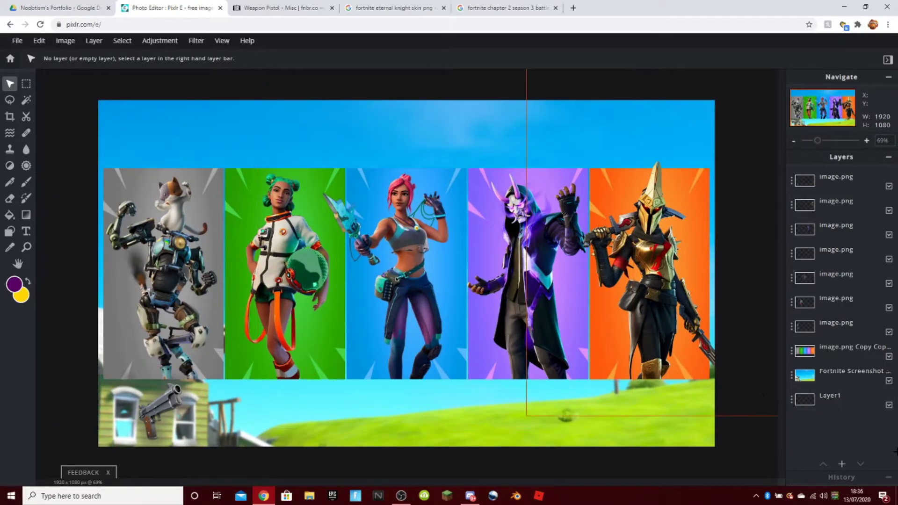
{"action": "left_click", "coordinate": [886, 475]}
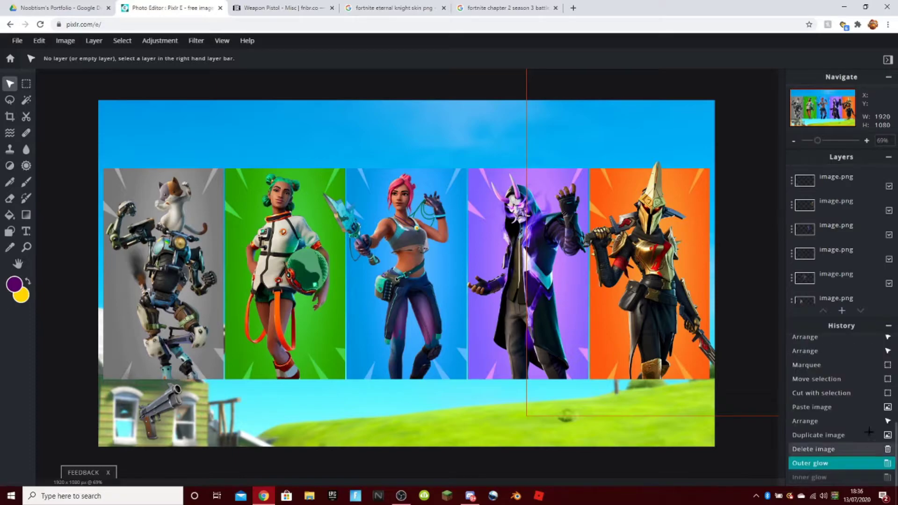
{"action": "left_click", "coordinate": [826, 473]}
{"action": "scroll", "coordinate": [612, 374], "scroll_direction": "down", "scroll_amount": 6}
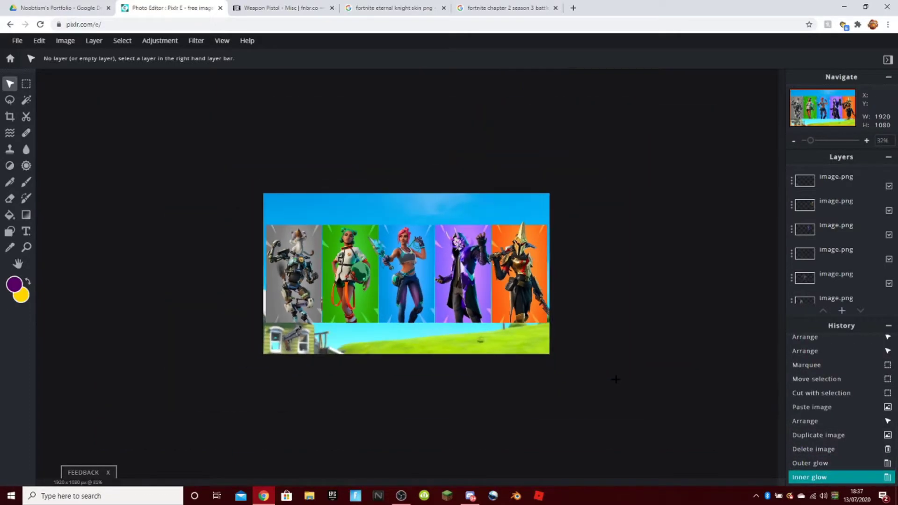
{"action": "scroll", "coordinate": [589, 360], "scroll_direction": "up", "scroll_amount": 3}
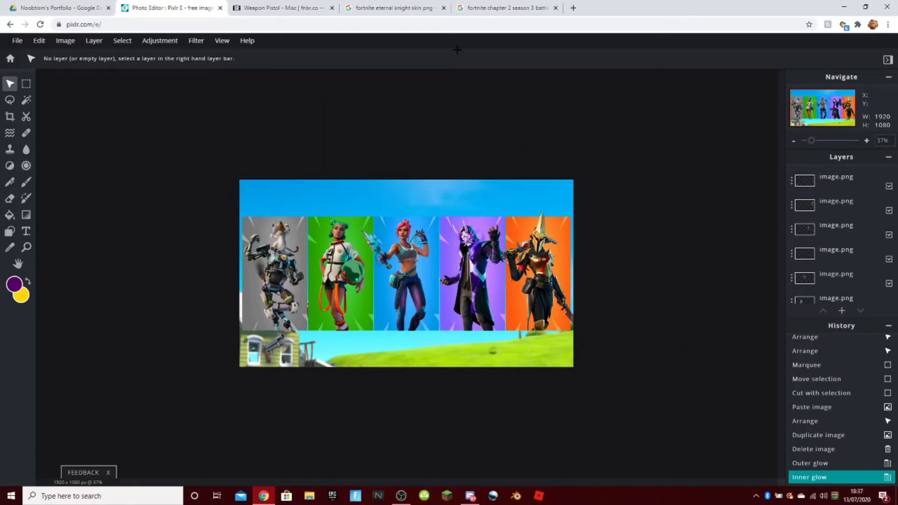
Switch to the fnbr.co site, open the Weapon Assault Rifle entry from the icons page and copy its icon image.
{"action": "left_click", "coordinate": [407, 6]}
{"action": "left_click", "coordinate": [310, 4]}
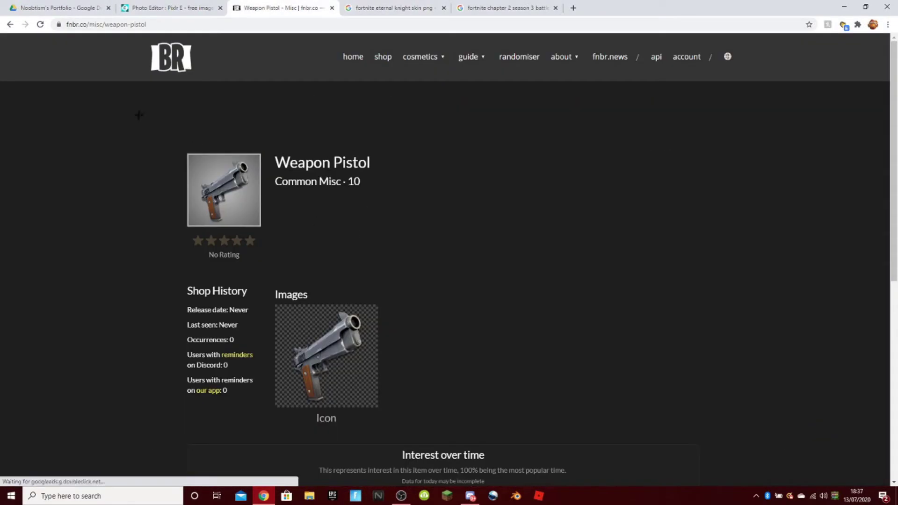
{"action": "left_click", "coordinate": [10, 24]}
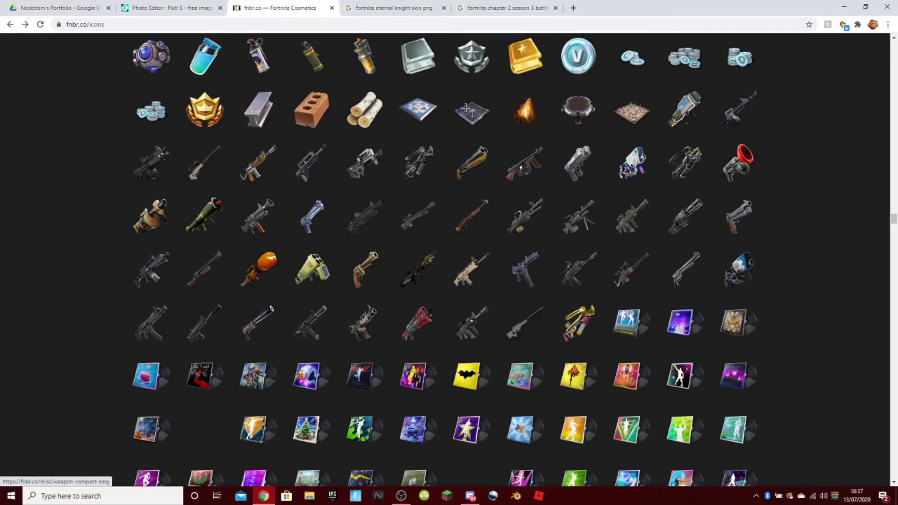
{"action": "left_click", "coordinate": [753, 110]}
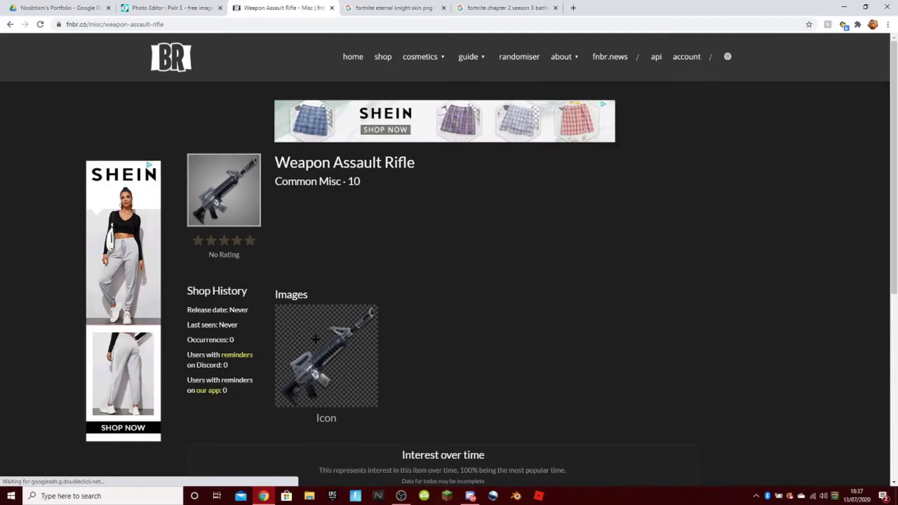
{"action": "right_click", "coordinate": [316, 340]}
{"action": "left_click", "coordinate": [342, 370]}
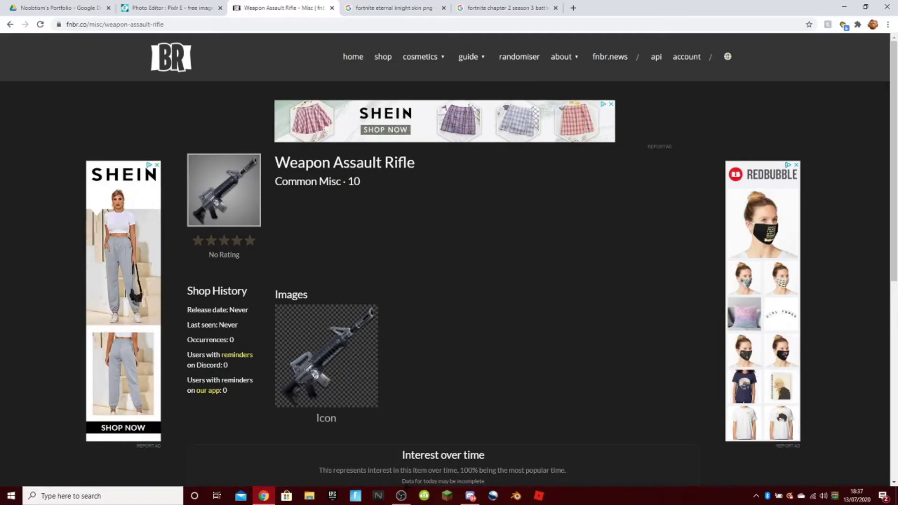
Return to the Pixlr project and paste the assault rifle image as a new layer.
{"action": "key", "text": "alt+Tab"}
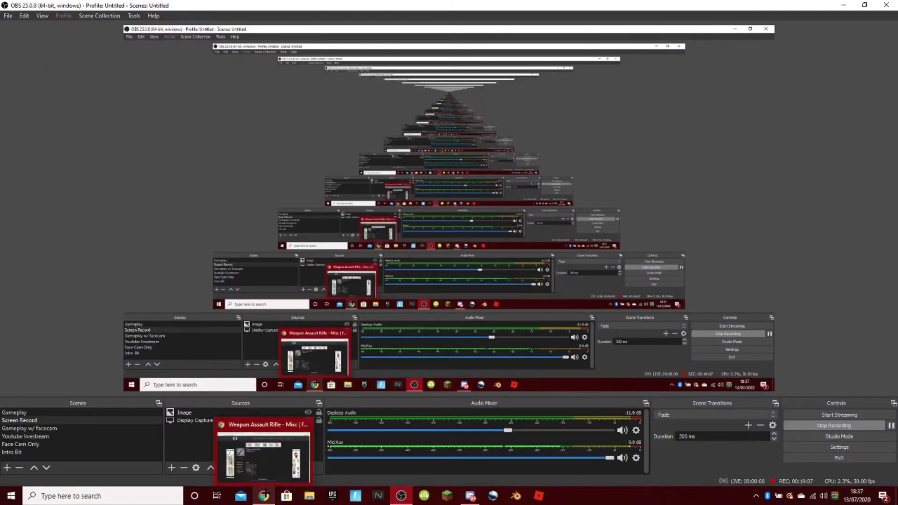
{"action": "left_click", "coordinate": [265, 493]}
{"action": "left_click", "coordinate": [180, 9]}
{"action": "key", "text": "ctrl+v"}
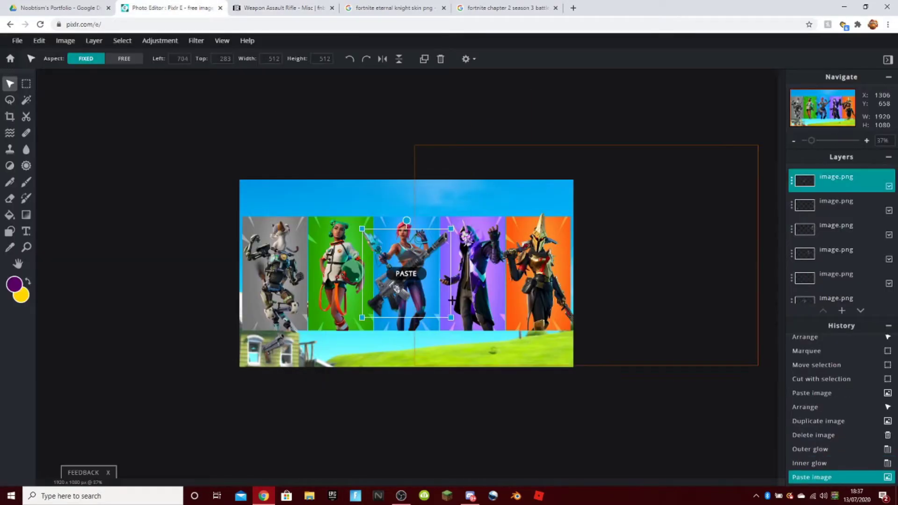
Scale the assault rifle down to about 218 px and place it beneath the green panel, tilted slightly clockwise.
{"action": "scroll", "coordinate": [415, 278], "scroll_direction": "up", "scroll_amount": 3}
{"action": "left_click_drag", "start_coordinate": [403, 284], "coordinate": [280, 380]}
{"action": "left_click_drag", "start_coordinate": [371, 283], "coordinate": [284, 372]}
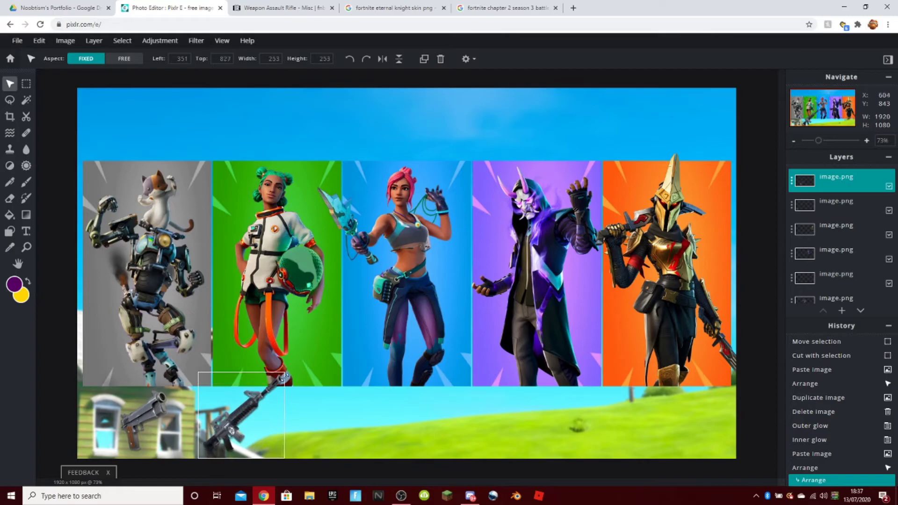
{"action": "left_click_drag", "start_coordinate": [250, 410], "coordinate": [281, 409]}
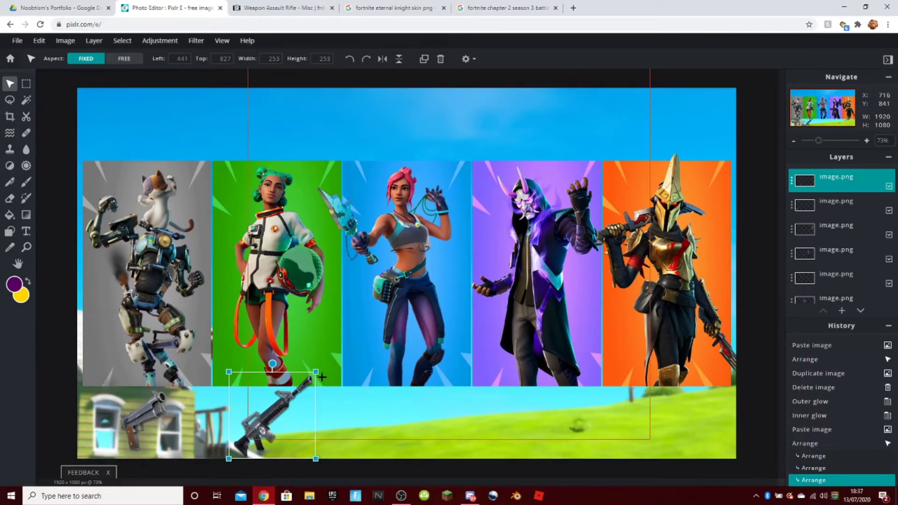
{"action": "left_click_drag", "start_coordinate": [315, 373], "coordinate": [273, 375]}
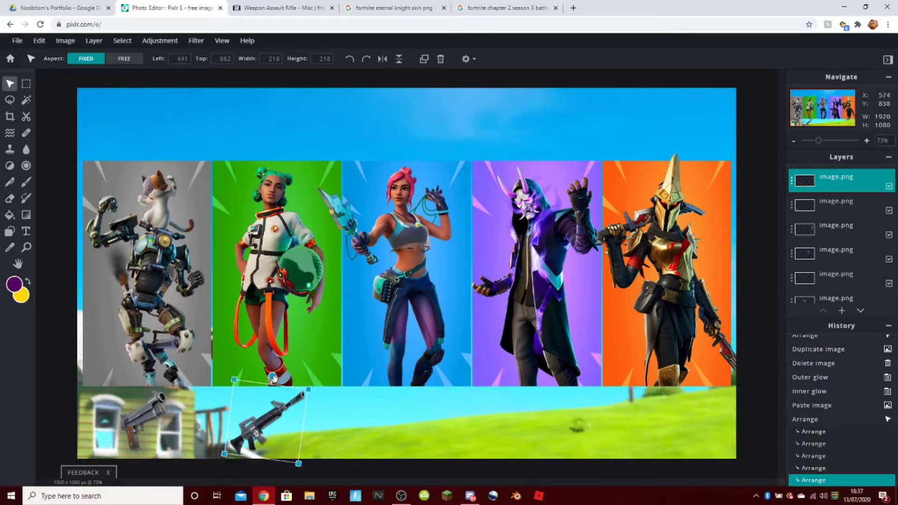
{"action": "left_click", "coordinate": [61, 163]}
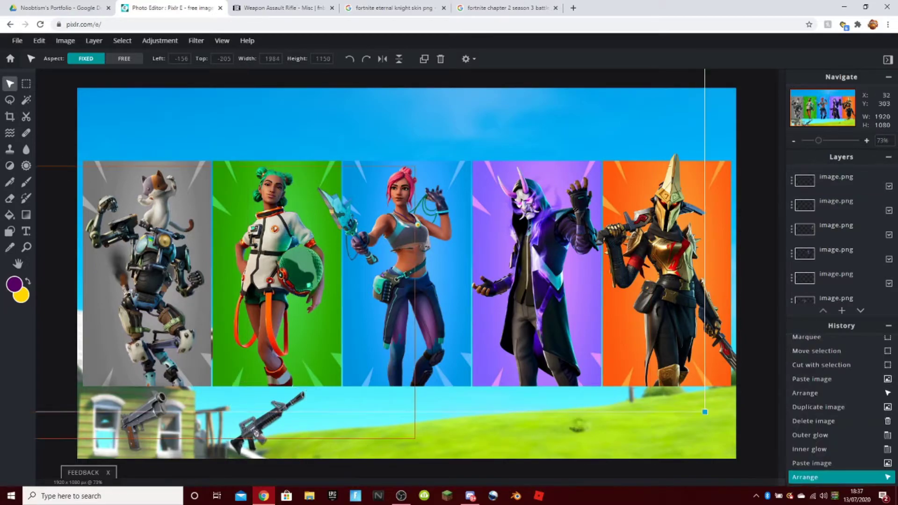
Shift the assault rifle slightly right and up, to about 465 px from the left and 836 px from the top.
{"action": "scroll", "coordinate": [319, 424], "scroll_direction": "down", "scroll_amount": 6}
{"action": "left_click", "coordinate": [443, 466]}
{"action": "left_click", "coordinate": [345, 346]}
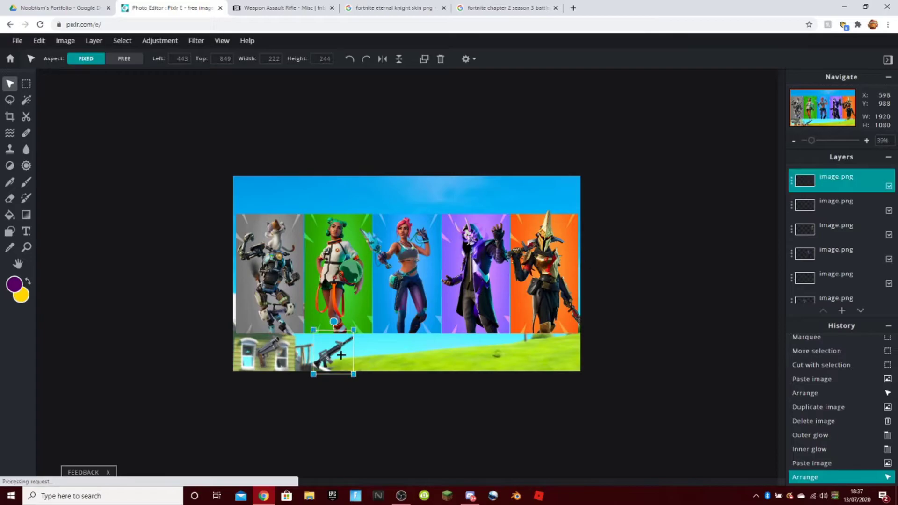
{"action": "scroll", "coordinate": [347, 343], "scroll_direction": "up", "scroll_amount": 5}
{"action": "left_click_drag", "start_coordinate": [301, 398], "coordinate": [308, 394]}
Set the assault rifle's width to 277 px to match the pistol and move it slightly up and left.
{"action": "left_click", "coordinate": [188, 400]}
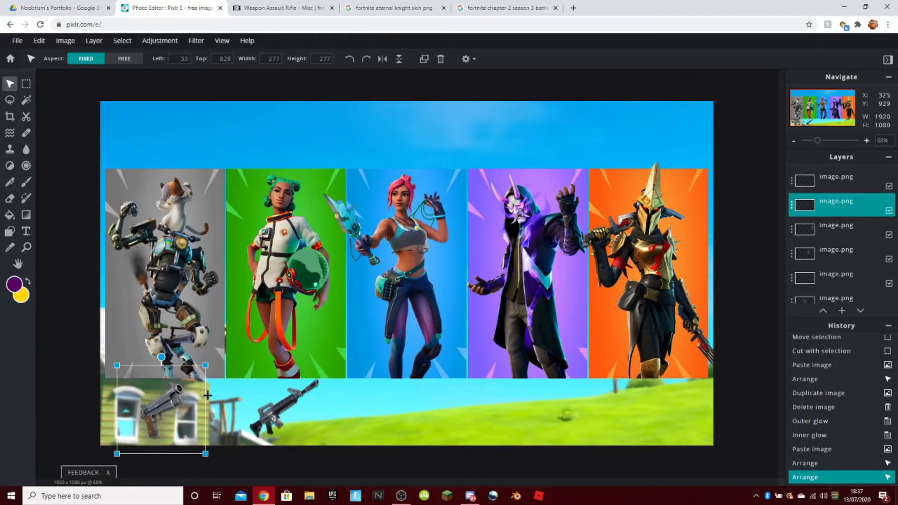
{"action": "left_click", "coordinate": [306, 428]}
{"action": "left_click", "coordinate": [274, 59]}
{"action": "type", "text": "277"}
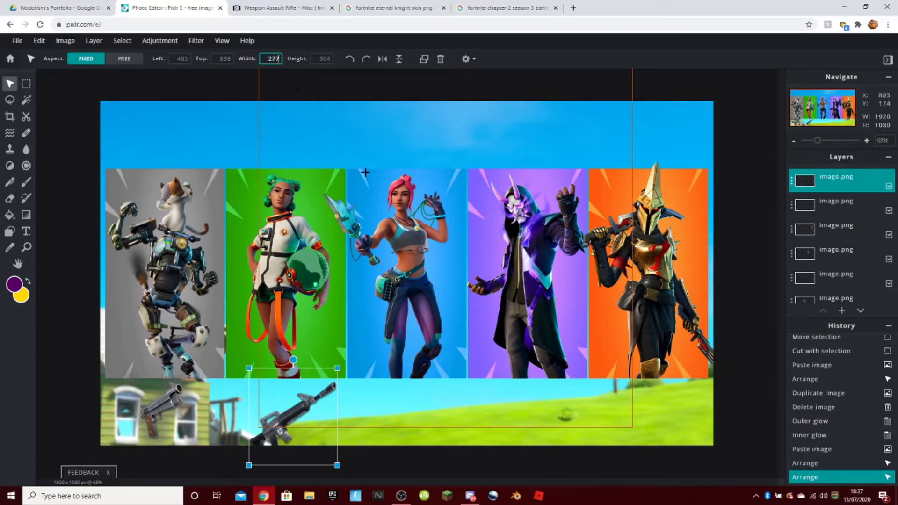
{"action": "key", "text": "Return"}
{"action": "left_click_drag", "start_coordinate": [293, 401], "coordinate": [288, 398]}
Set the assault rifle's height to 277 px to match the pistol and move it slightly down.
{"action": "left_click", "coordinate": [174, 413]}
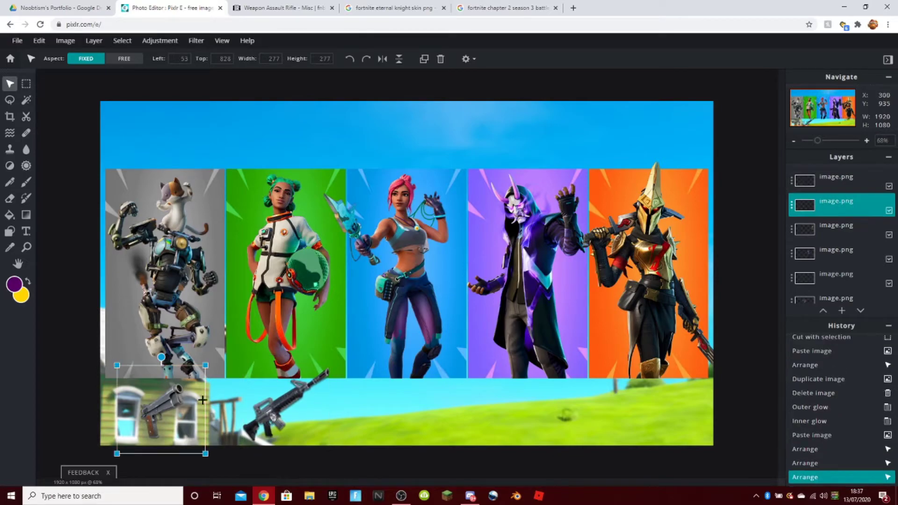
{"action": "left_click", "coordinate": [270, 408]}
{"action": "left_click", "coordinate": [325, 58]}
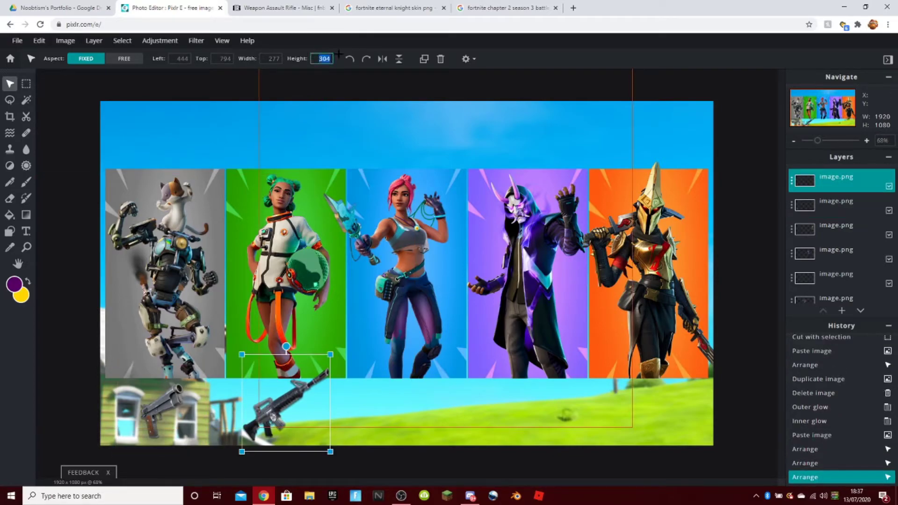
{"action": "type", "text": "277"}
{"action": "key", "text": "Return"}
{"action": "left_click_drag", "start_coordinate": [274, 412], "coordinate": [277, 418]}
Set the assault rifle's top position to 827 px and shift it left to about 441 px.
{"action": "left_click", "coordinate": [171, 416]}
{"action": "left_click", "coordinate": [281, 409]}
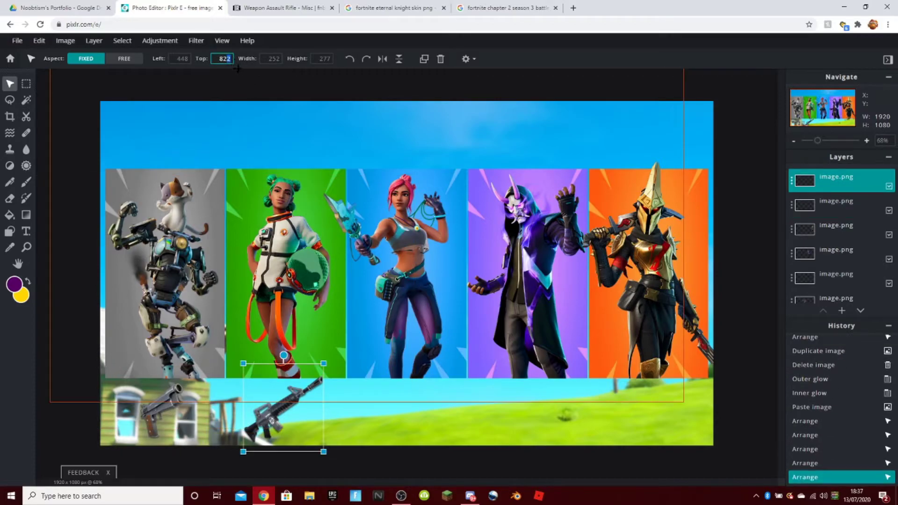
{"action": "type", "text": "7"}
{"action": "scroll", "coordinate": [207, 468], "scroll_direction": "down", "scroll_amount": 3}
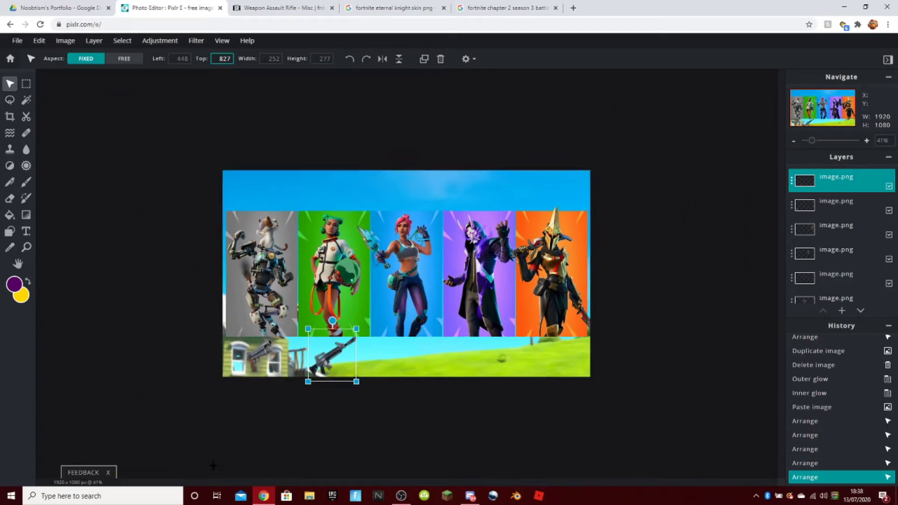
{"action": "left_click_drag", "start_coordinate": [327, 347], "coordinate": [326, 347]}
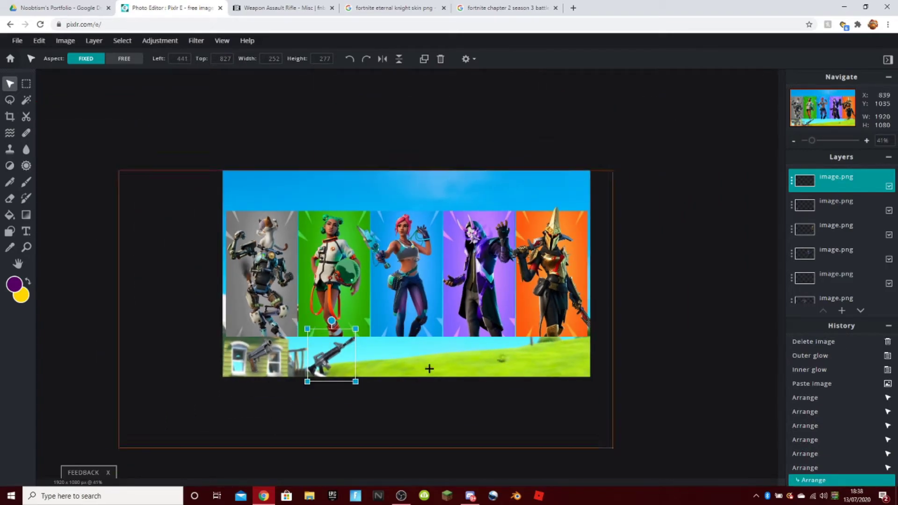
Scale the assault rifle down to about 253 px high and reposition it beneath the green panel.
{"action": "left_click", "coordinate": [690, 355]}
{"action": "scroll", "coordinate": [678, 388], "scroll_direction": "down", "scroll_amount": 4}
{"action": "scroll", "coordinate": [650, 428], "scroll_direction": "up", "scroll_amount": 4}
{"action": "scroll", "coordinate": [381, 414], "scroll_direction": "up", "scroll_amount": 2}
{"action": "left_click", "coordinate": [290, 402]}
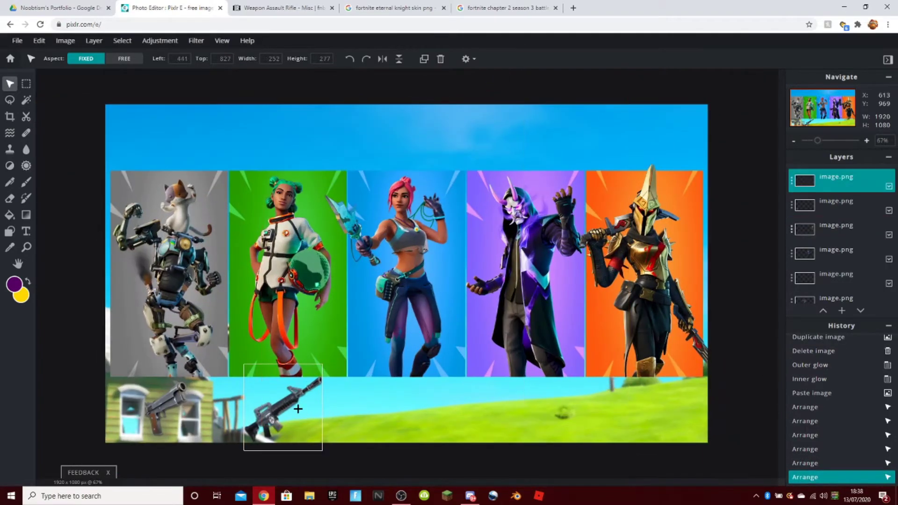
{"action": "left_click_drag", "start_coordinate": [254, 365], "coordinate": [254, 366]}
{"action": "left_click_drag", "start_coordinate": [295, 424], "coordinate": [290, 422]}
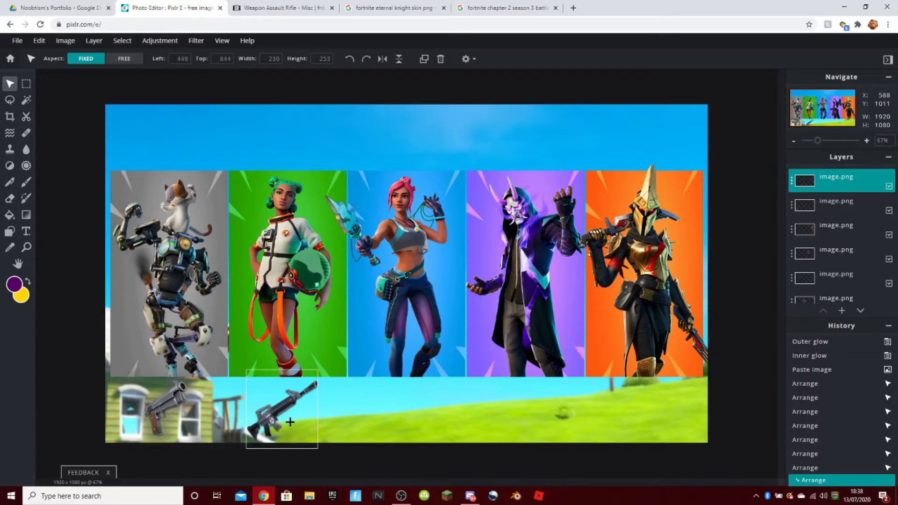
Give the assault rifle a bright green outer glow with 40 px size, 100% feather and 50% opacity.
{"action": "scroll", "coordinate": [290, 422], "scroll_direction": "down", "scroll_amount": 3}
{"action": "left_click", "coordinate": [318, 393]}
{"action": "scroll", "coordinate": [318, 393], "scroll_direction": "up", "scroll_amount": 3}
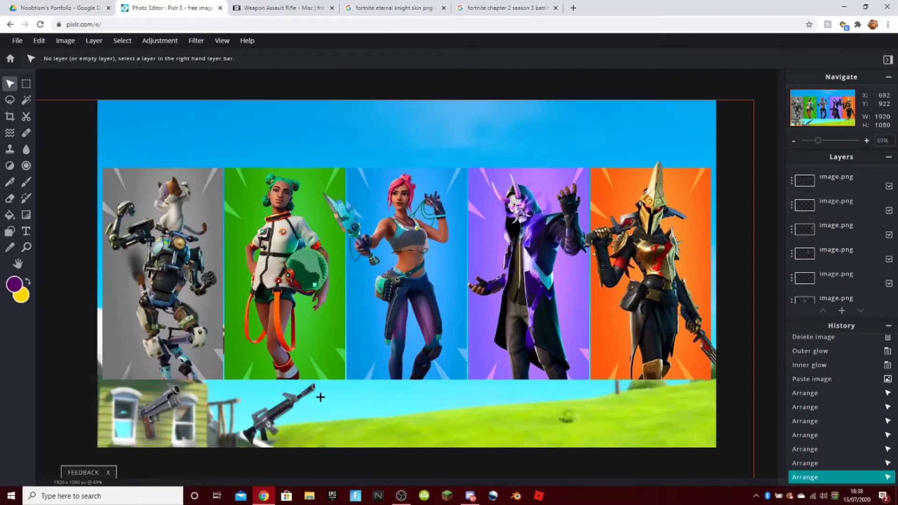
{"action": "left_click", "coordinate": [299, 402]}
{"action": "left_click", "coordinate": [196, 42]}
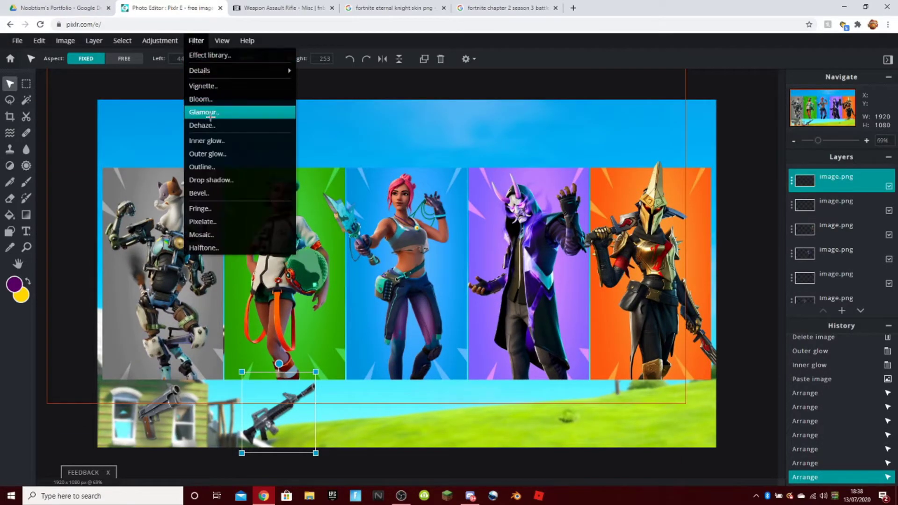
{"action": "left_click", "coordinate": [210, 154]}
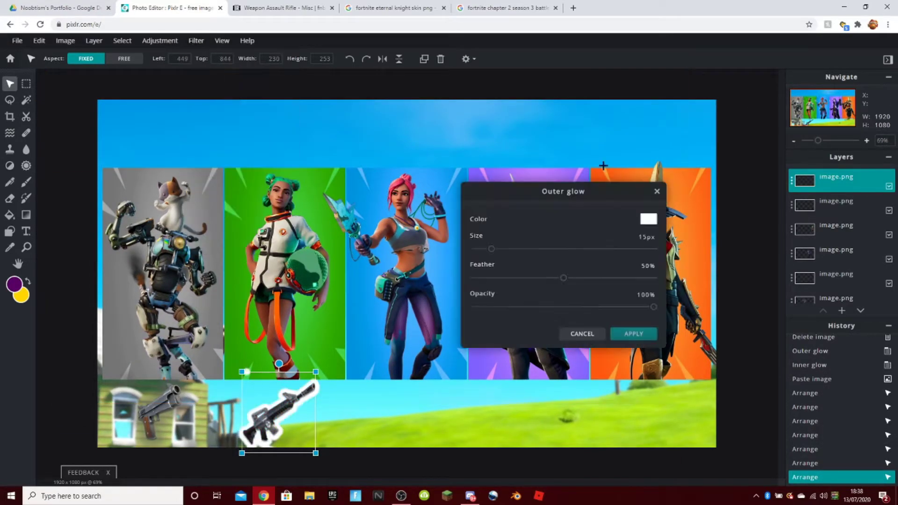
{"action": "left_click", "coordinate": [642, 219]}
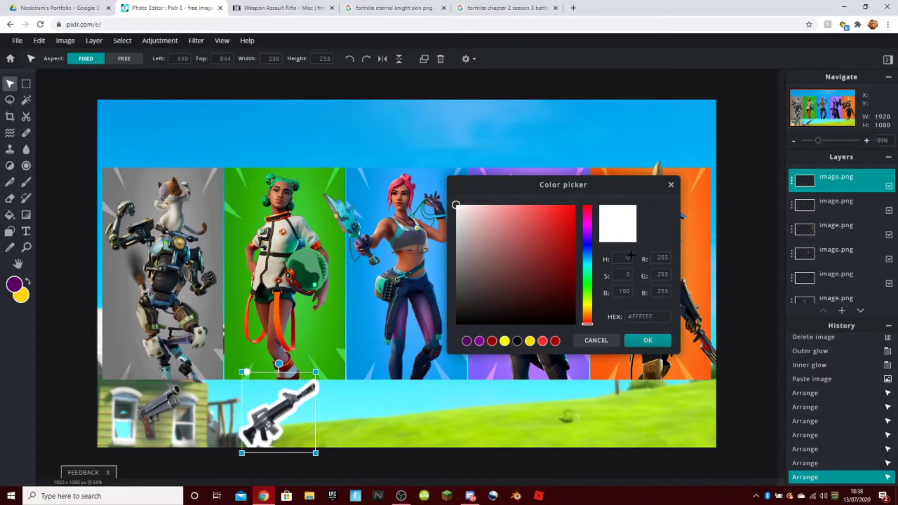
{"action": "left_click", "coordinate": [586, 286]}
{"action": "left_click_drag", "start_coordinate": [569, 213], "coordinate": [648, 211]}
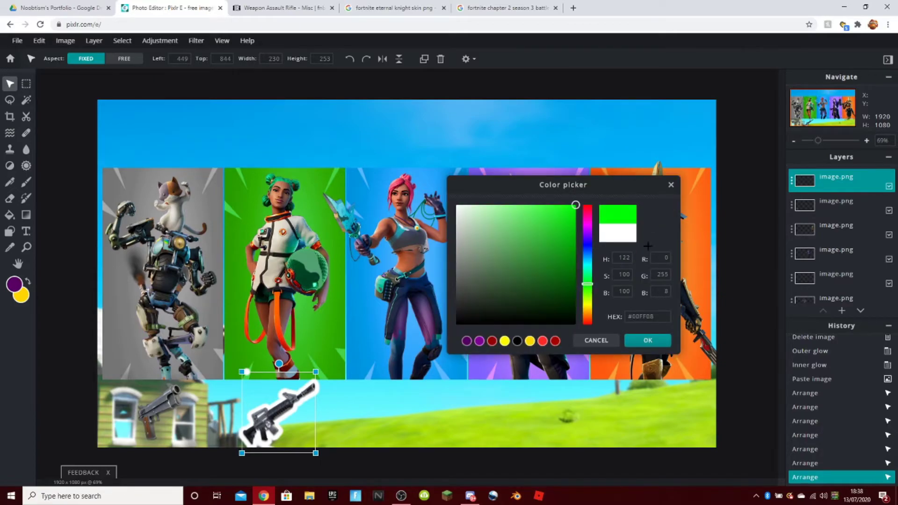
{"action": "left_click", "coordinate": [647, 338]}
{"action": "left_click_drag", "start_coordinate": [585, 308], "coordinate": [654, 277]}
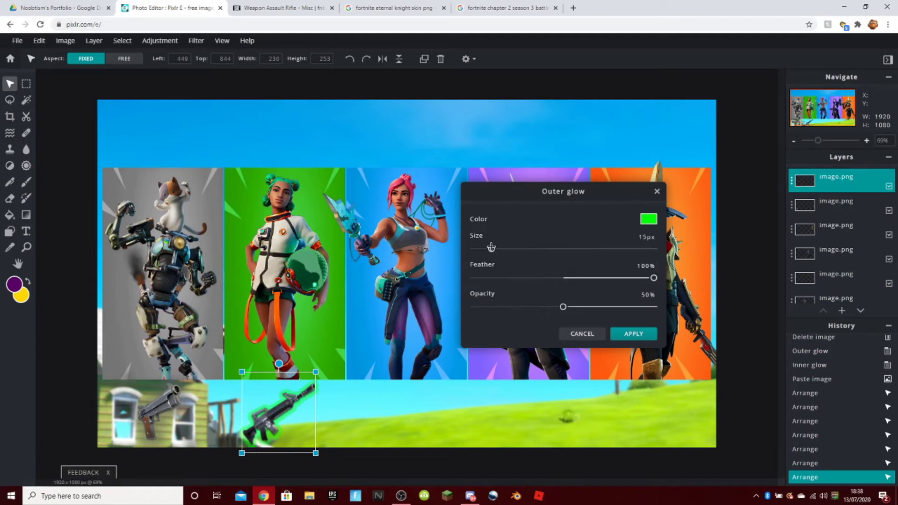
{"action": "left_click_drag", "start_coordinate": [497, 248], "coordinate": [511, 248]}
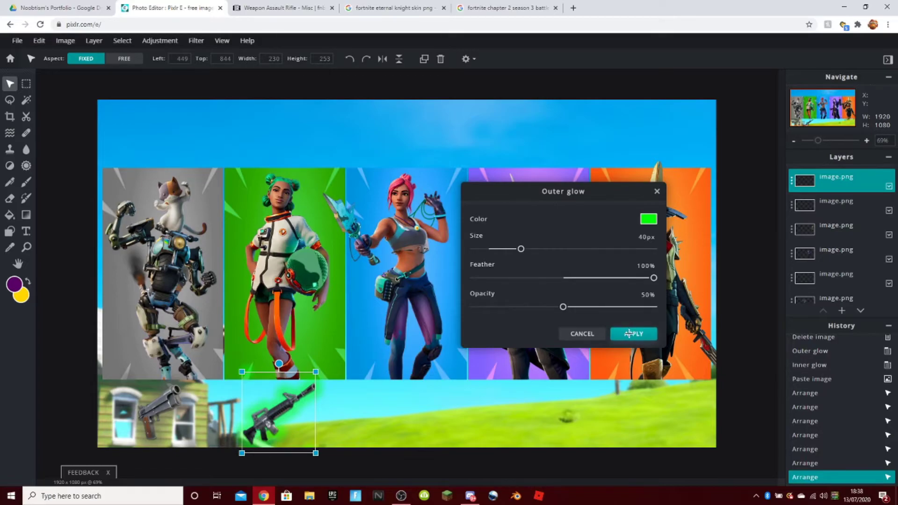
Change the outer glow colour to a slightly darker green and apply the glow to the assault rifle.
{"action": "left_click", "coordinate": [648, 219]}
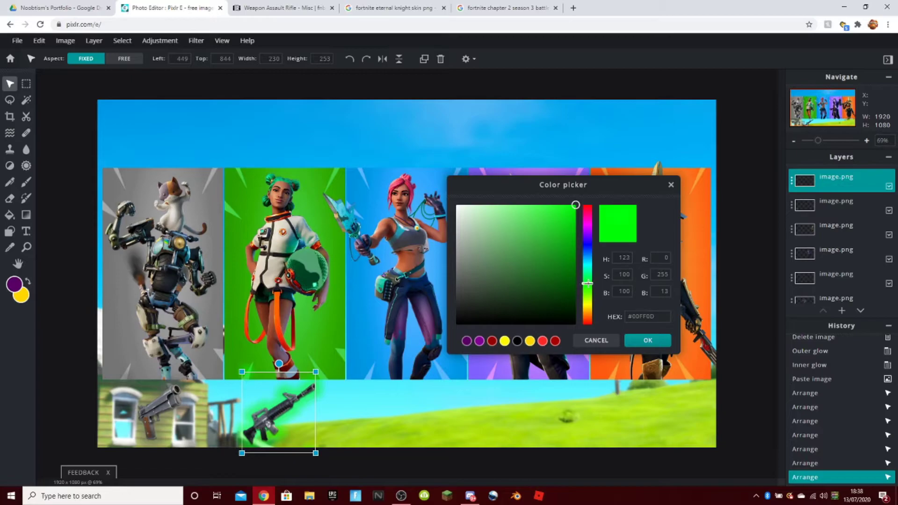
{"action": "left_click_drag", "start_coordinate": [592, 277], "coordinate": [592, 287]}
{"action": "left_click_drag", "start_coordinate": [569, 243], "coordinate": [576, 225]}
{"action": "left_click", "coordinate": [653, 346]}
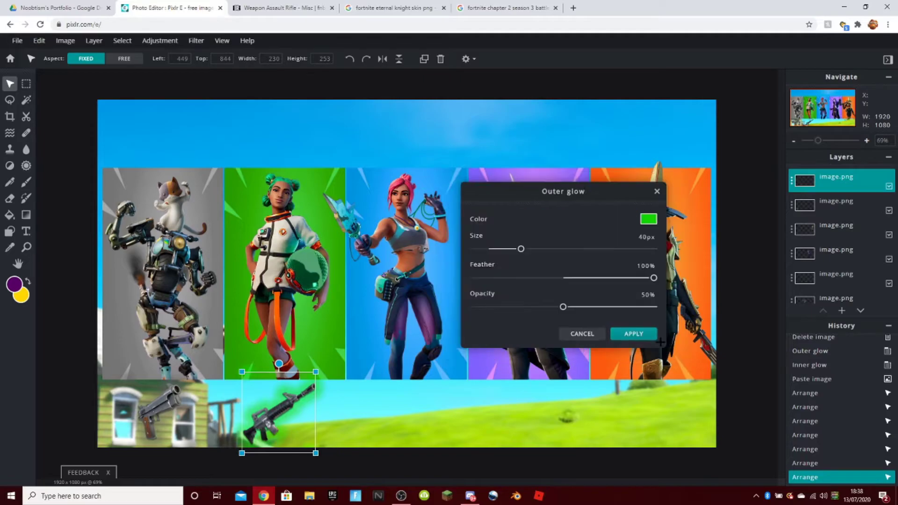
{"action": "left_click", "coordinate": [631, 333]}
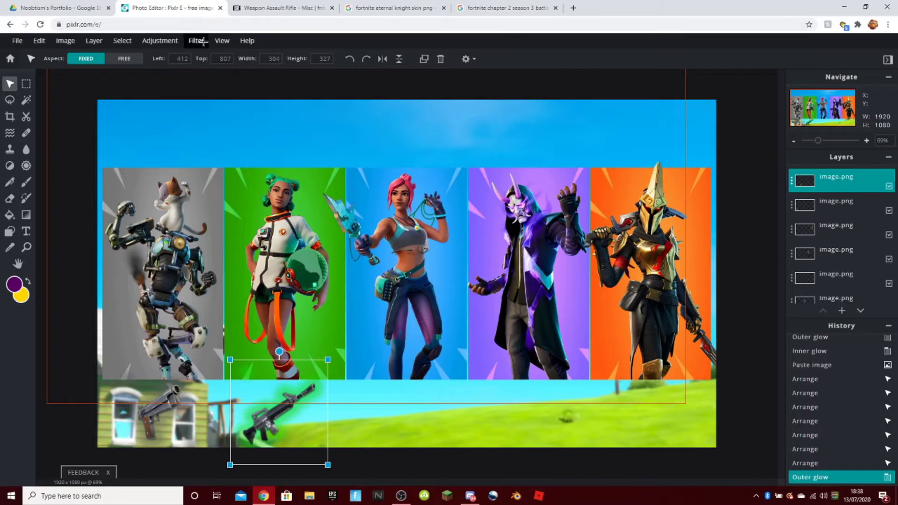
{"action": "left_click", "coordinate": [150, 41]}
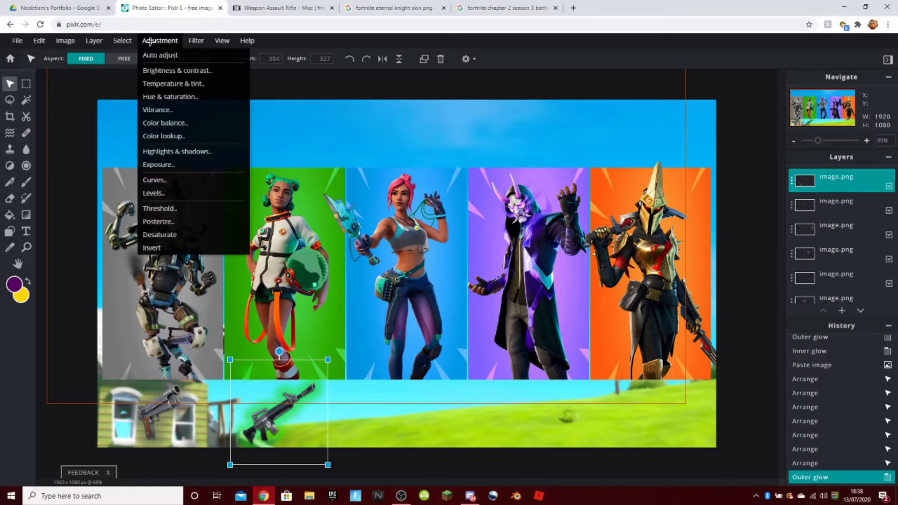
{"action": "left_click", "coordinate": [173, 94]}
{"action": "left_click_drag", "start_coordinate": [525, 266], "coordinate": [612, 266]}
{"action": "left_click_drag", "start_coordinate": [623, 296], "coordinate": [661, 351]}
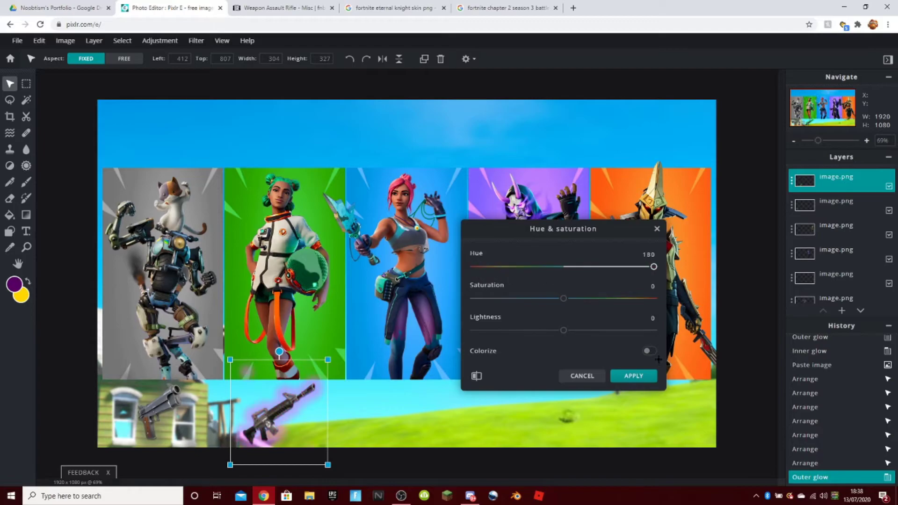
{"action": "left_click", "coordinate": [583, 376]}
Undo the assault rifle's outer glow.
{"action": "scroll", "coordinate": [450, 448], "scroll_direction": "down", "scroll_amount": 3}
{"action": "scroll", "coordinate": [223, 401], "scroll_direction": "up", "scroll_amount": 5}
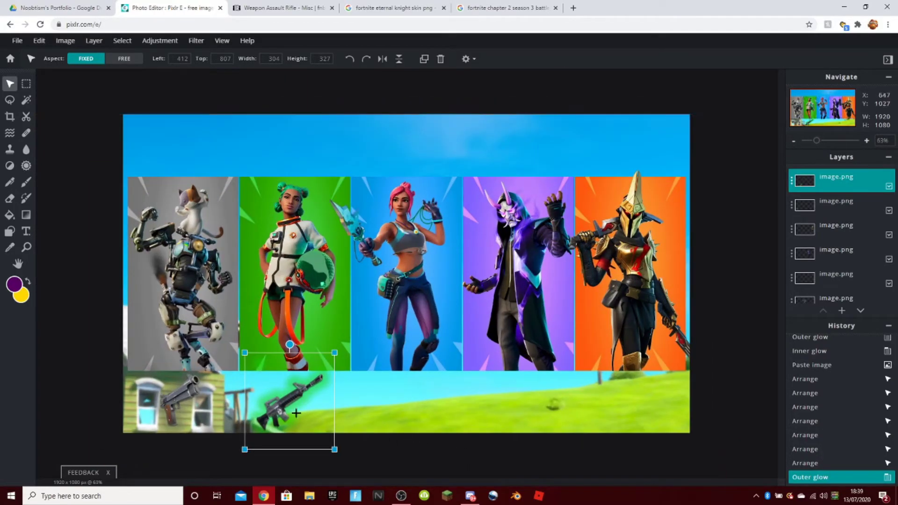
{"action": "scroll", "coordinate": [223, 400], "scroll_direction": "down", "scroll_amount": 3}
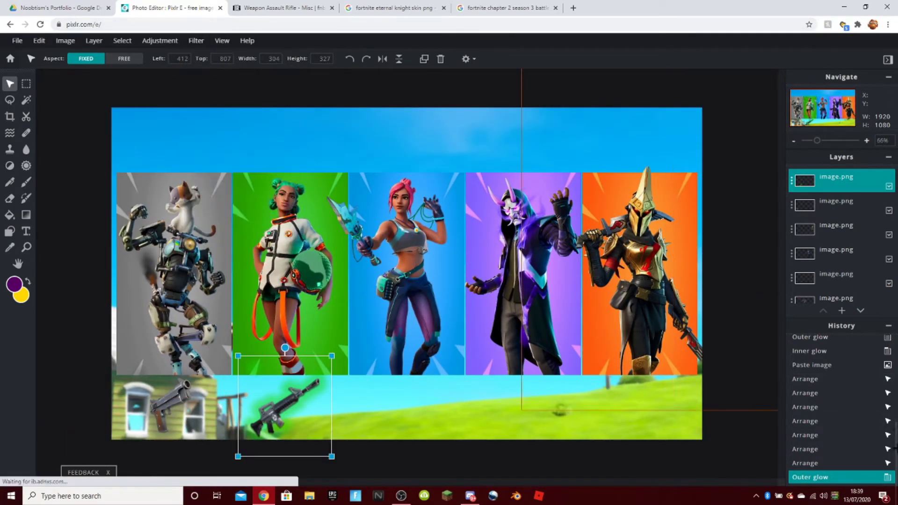
{"action": "key", "text": "ctrl+z"}
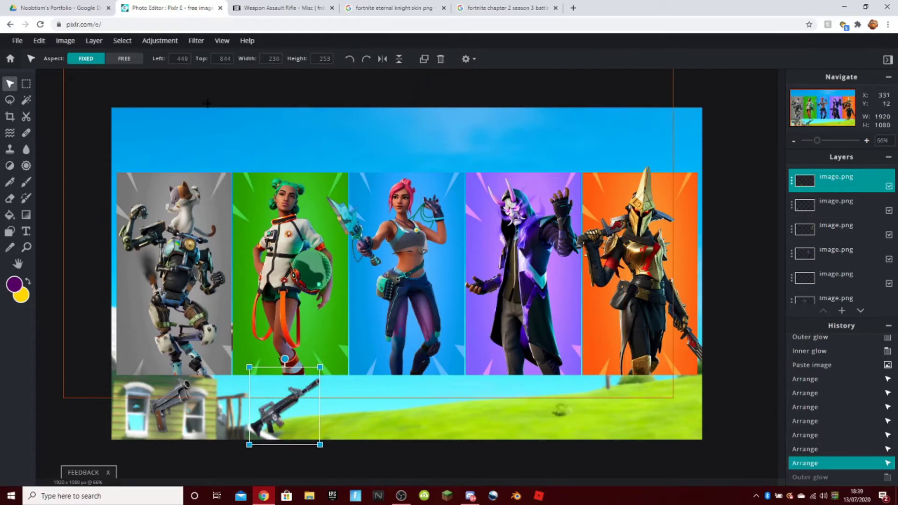
Start a new outer glow on the assault rifle with 100% feather and 51% opacity.
{"action": "mouse_move", "coordinate": [197, 41]}
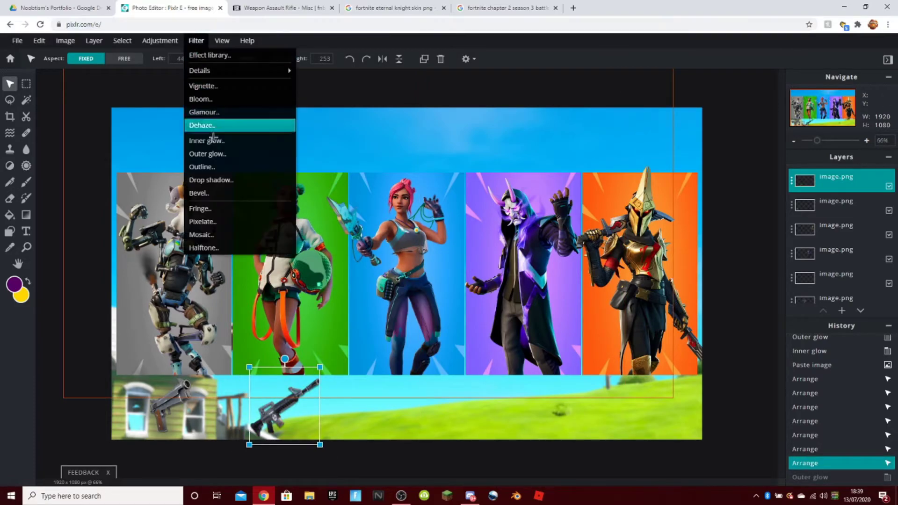
{"action": "left_click", "coordinate": [220, 151]}
{"action": "left_click_drag", "start_coordinate": [580, 307], "coordinate": [559, 307]}
{"action": "left_click_drag", "start_coordinate": [571, 278], "coordinate": [679, 253]}
Set the outer glow colour to green #0ED100 and copy its hex code.
{"action": "left_click", "coordinate": [649, 220]}
{"action": "left_click", "coordinate": [566, 232]}
{"action": "left_click", "coordinate": [576, 205]}
{"action": "left_click", "coordinate": [588, 280]}
{"action": "left_click_drag", "start_coordinate": [588, 277], "coordinate": [590, 285]}
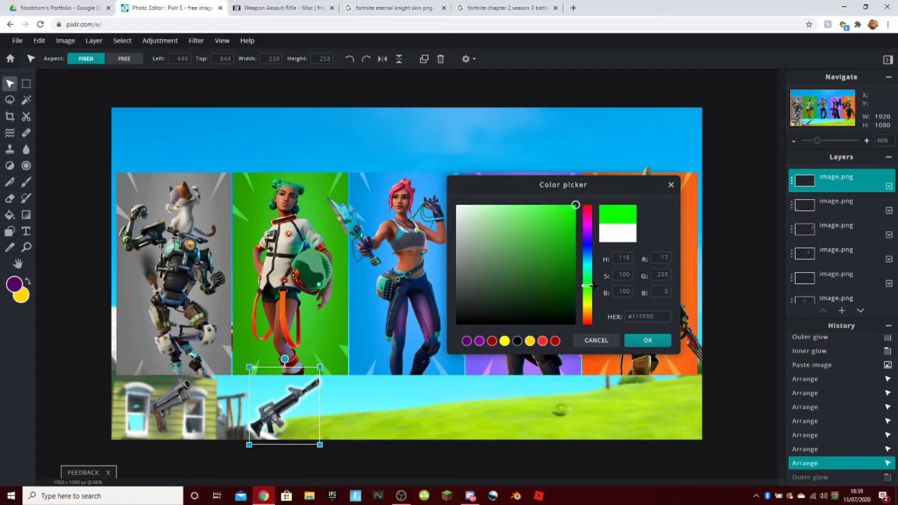
{"action": "left_click", "coordinate": [575, 227]}
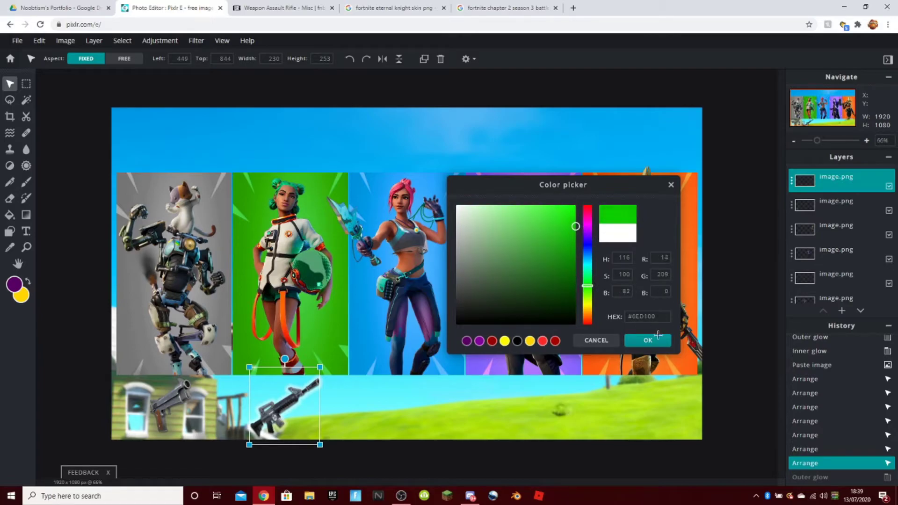
{"action": "left_click_drag", "start_coordinate": [656, 317], "coordinate": [648, 317]}
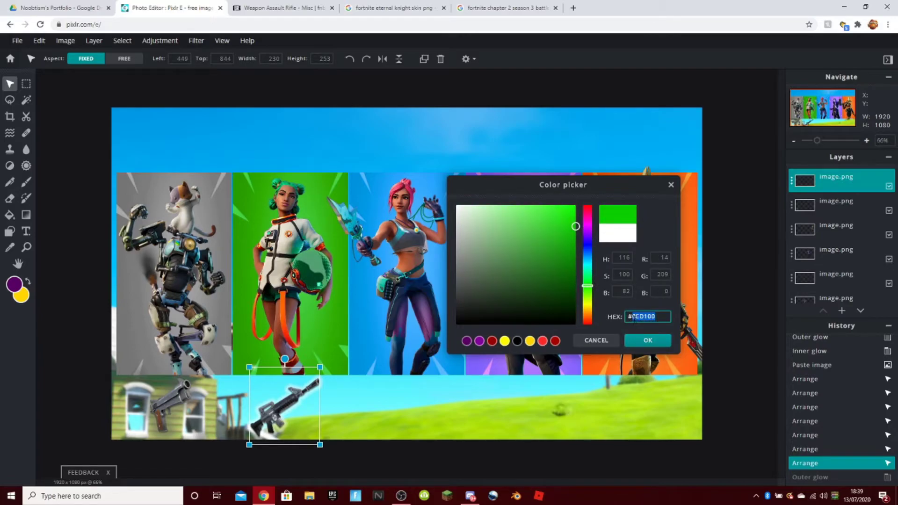
{"action": "left_click", "coordinate": [639, 340]}
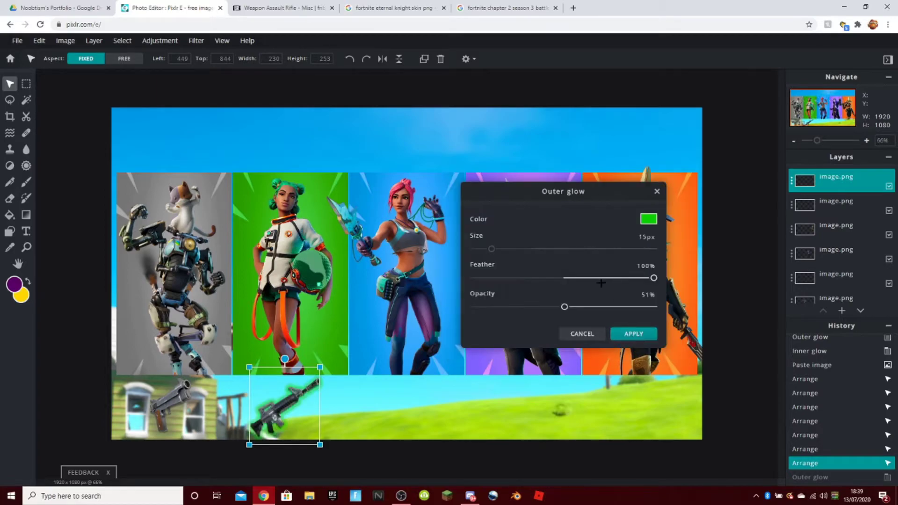
Set the outer glow size to 40 px and apply it after copying the colour's hex code again.
{"action": "left_click_drag", "start_coordinate": [489, 250], "coordinate": [520, 250]}
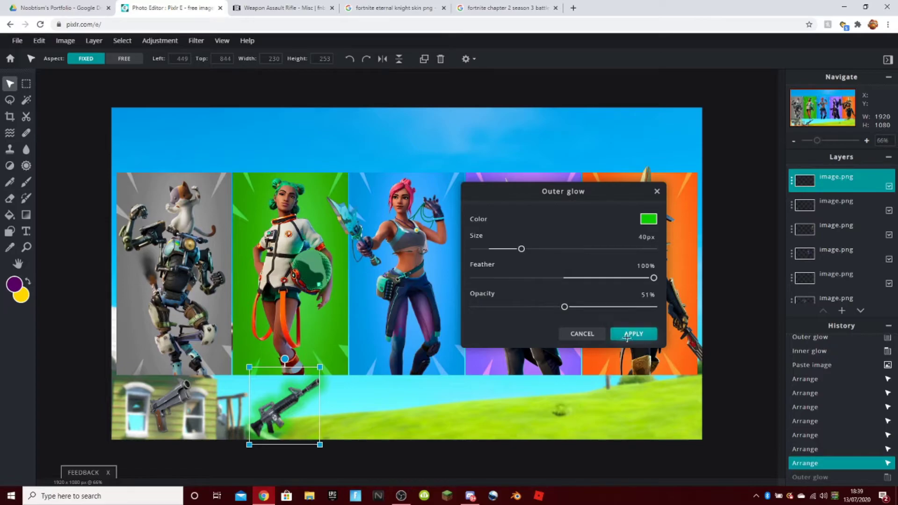
{"action": "left_click", "coordinate": [648, 219]}
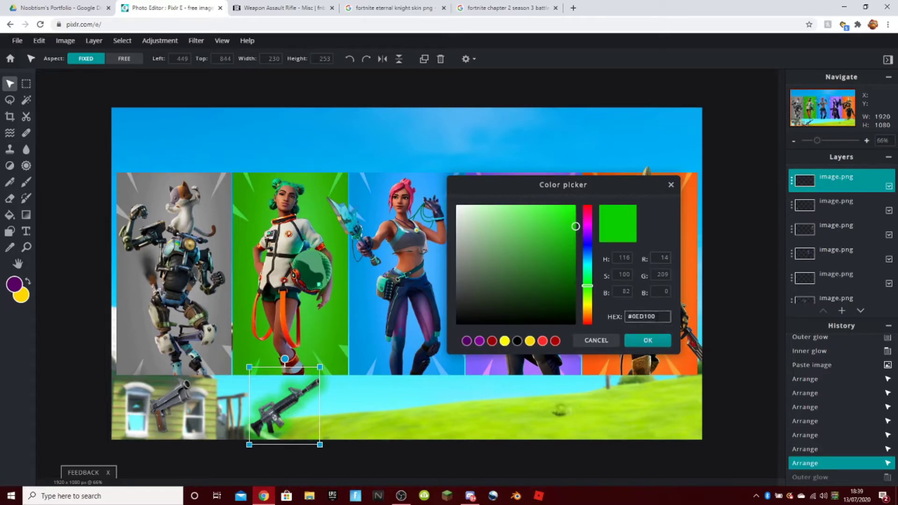
{"action": "left_click", "coordinate": [647, 339]}
{"action": "left_click", "coordinate": [645, 339]}
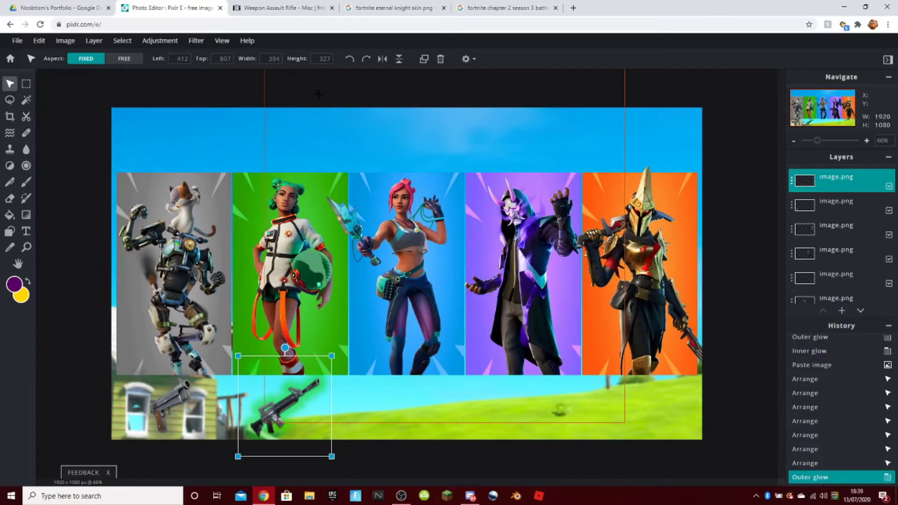
Start an inner glow on the assault rifle with 50% opacity, 100% feather and the copied green #0ED100.
{"action": "left_click", "coordinate": [195, 41]}
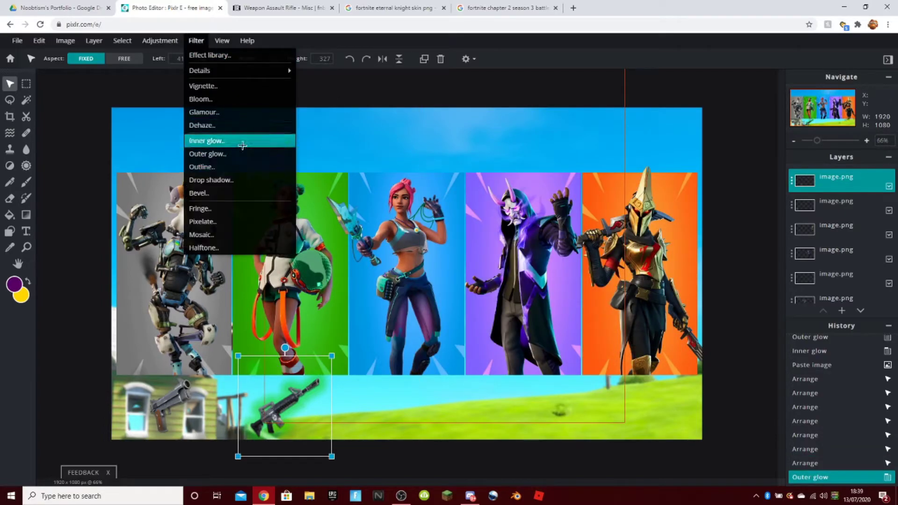
{"action": "left_click", "coordinate": [207, 140]}
{"action": "left_click", "coordinate": [571, 308]}
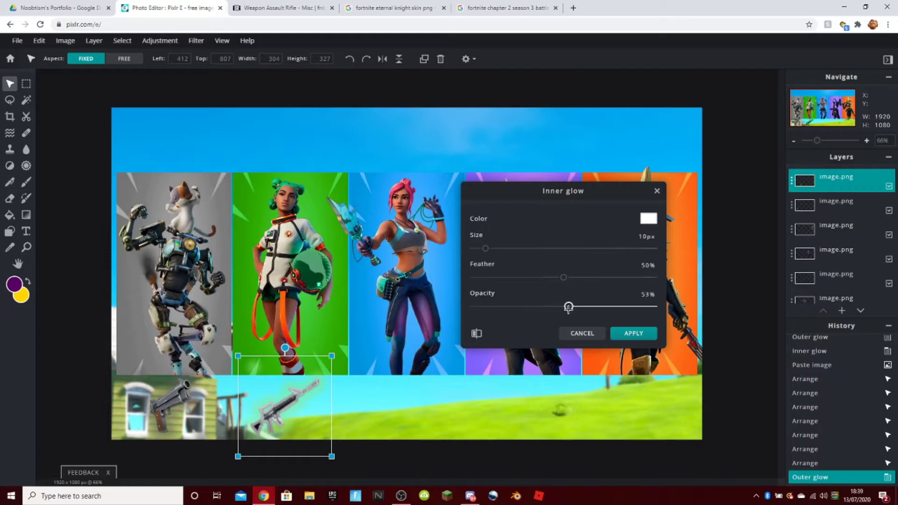
{"action": "left_click_drag", "start_coordinate": [562, 279], "coordinate": [737, 258]}
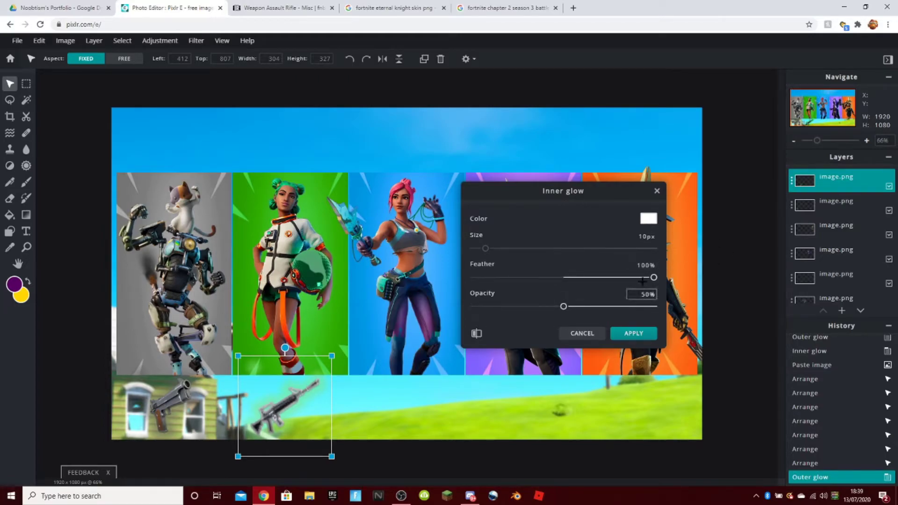
{"action": "left_click", "coordinate": [649, 220]}
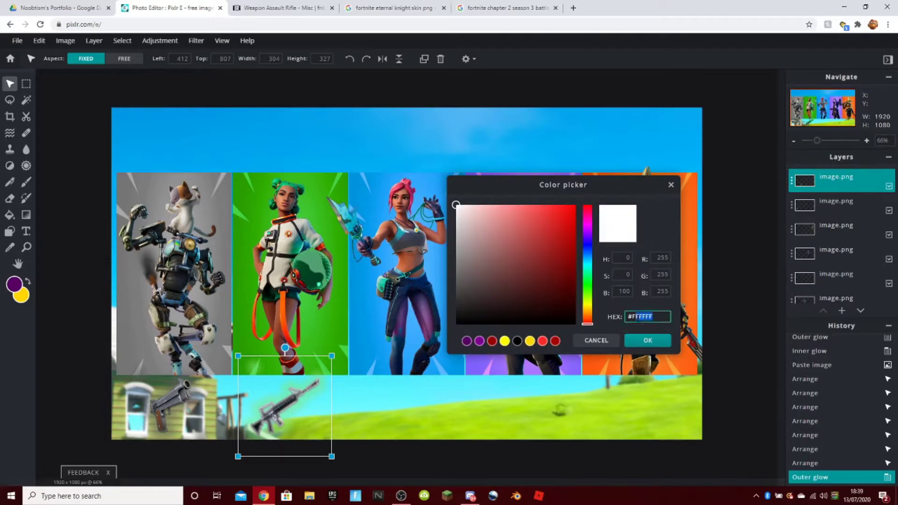
{"action": "key", "text": "ctrl+v"}
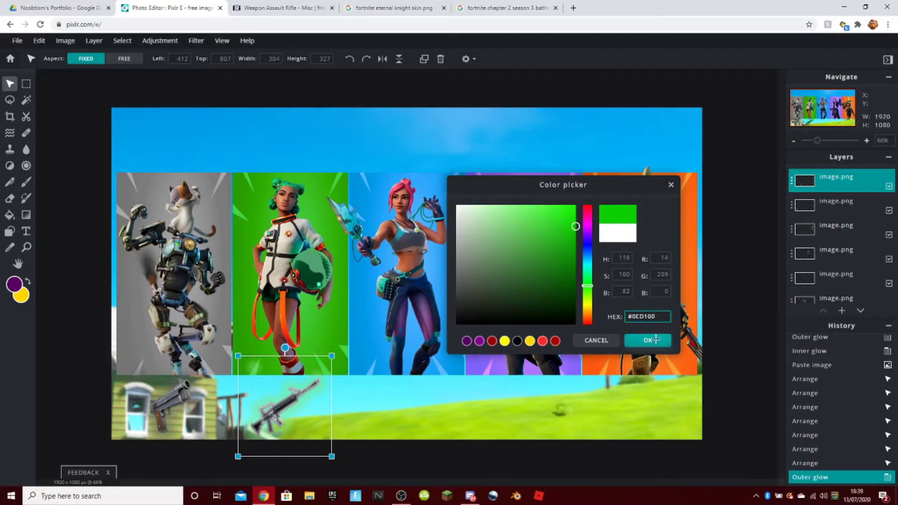
{"action": "left_click", "coordinate": [650, 340]}
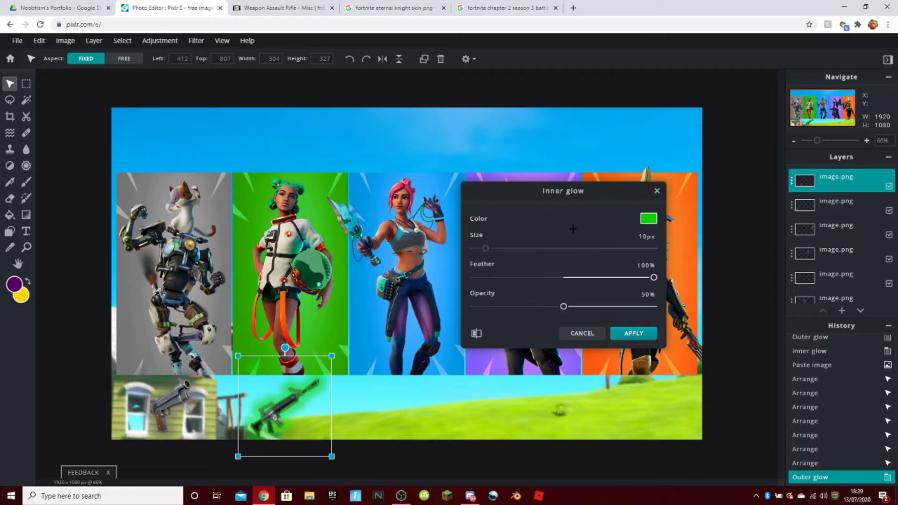
Set the inner glow size to 40 px, apply it and deselect the assault rifle.
{"action": "left_click_drag", "start_coordinate": [482, 249], "coordinate": [521, 248]}
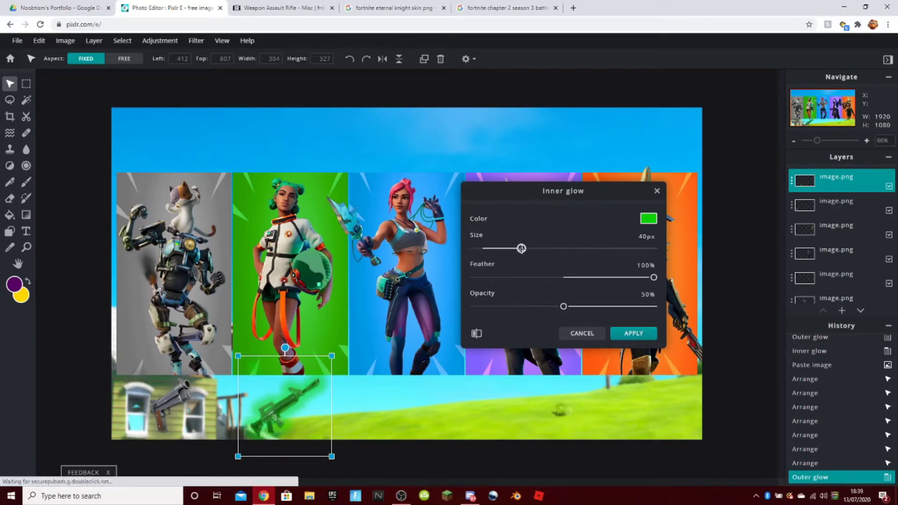
{"action": "left_click", "coordinate": [624, 333]}
{"action": "scroll", "coordinate": [611, 405], "scroll_direction": "down", "scroll_amount": 4}
{"action": "left_click", "coordinate": [611, 406]}
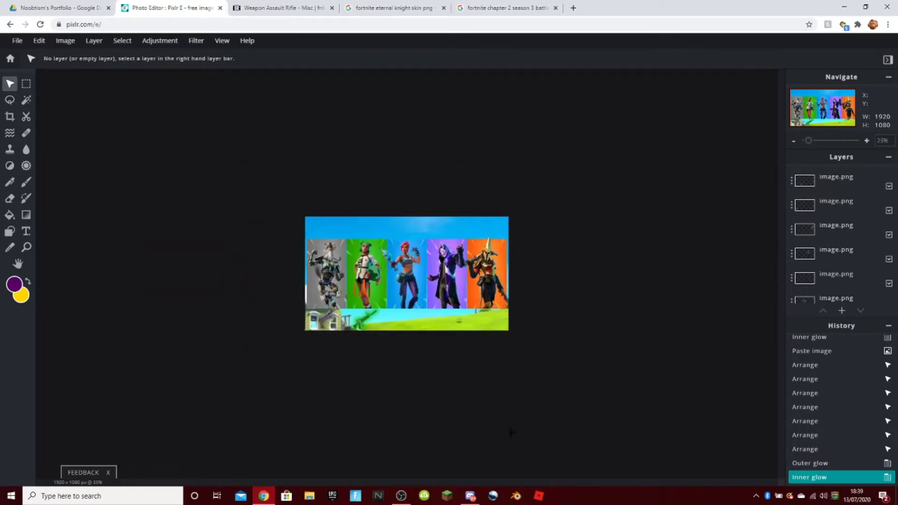
{"action": "scroll", "coordinate": [528, 432], "scroll_direction": "up", "scroll_amount": 4}
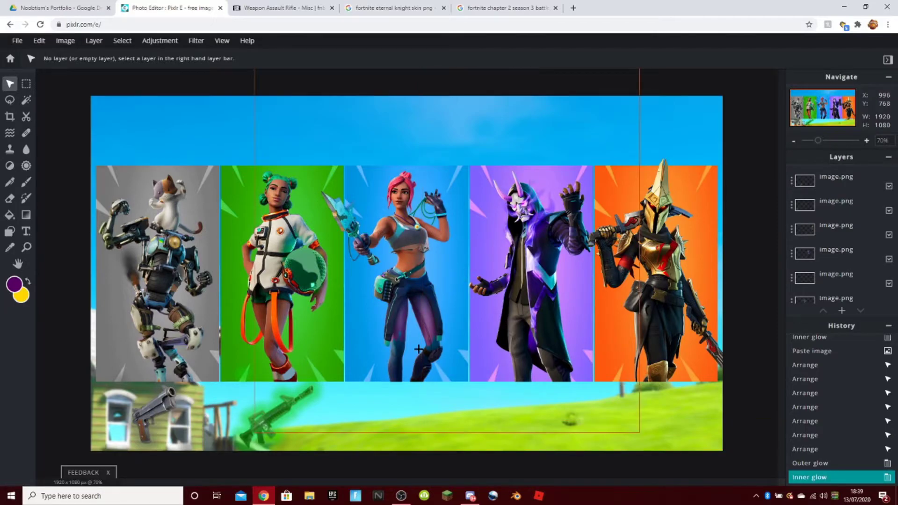
Return to the weapon icon list on fnbr.co and look through it for the next weapon.
{"action": "left_click", "coordinate": [391, 6]}
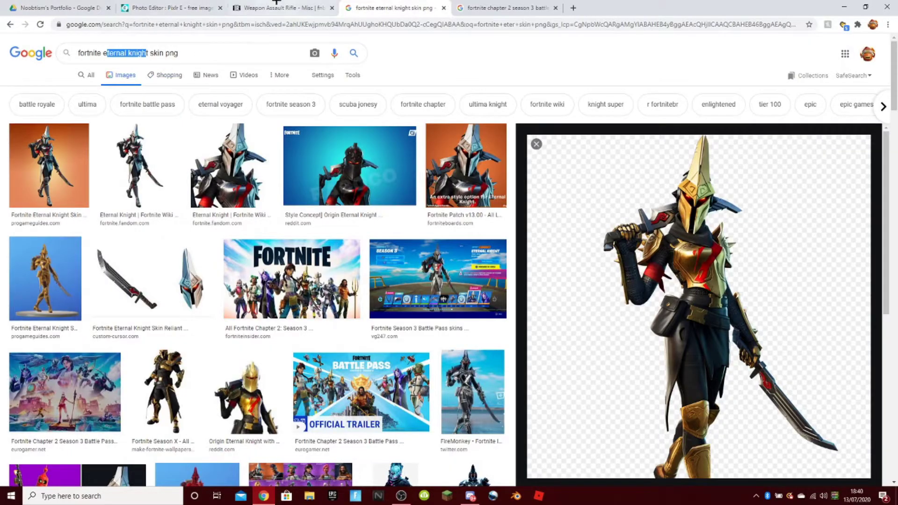
{"action": "left_click", "coordinate": [229, 3]}
{"action": "left_click", "coordinate": [10, 24]}
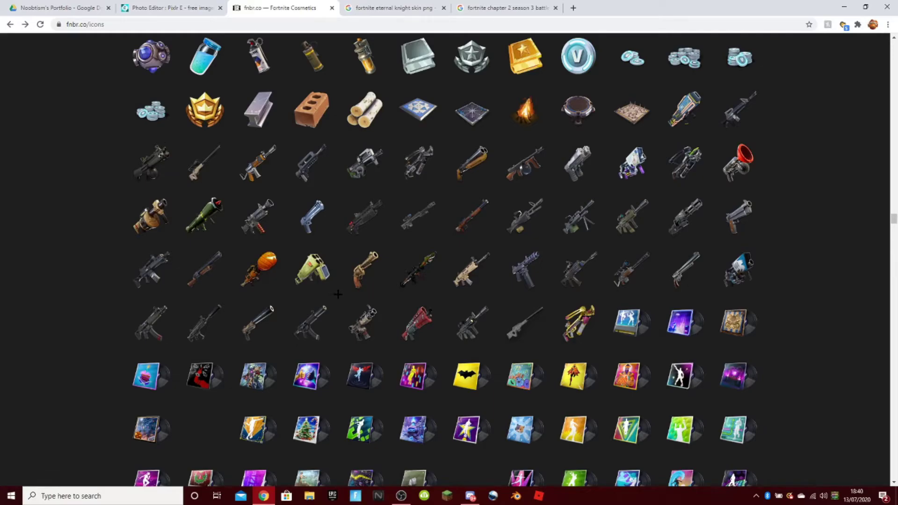
{"action": "scroll", "coordinate": [338, 294], "scroll_direction": "up", "scroll_amount": 1}
Search Google Images for "fortnite charge shotgun skin png".
{"action": "left_click", "coordinate": [368, 3]}
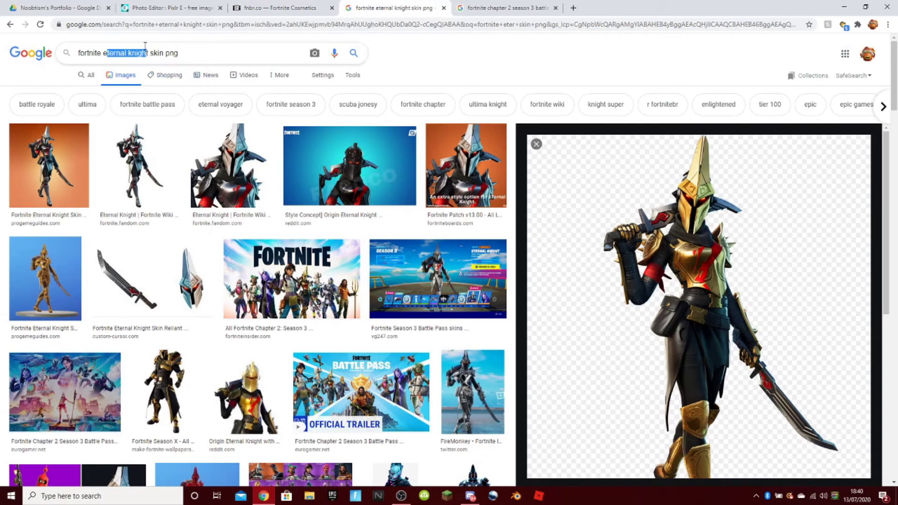
{"action": "type", "text": "t"}
{"action": "key", "text": "BackSpace"}
{"action": "key", "text": "BackSpace"}
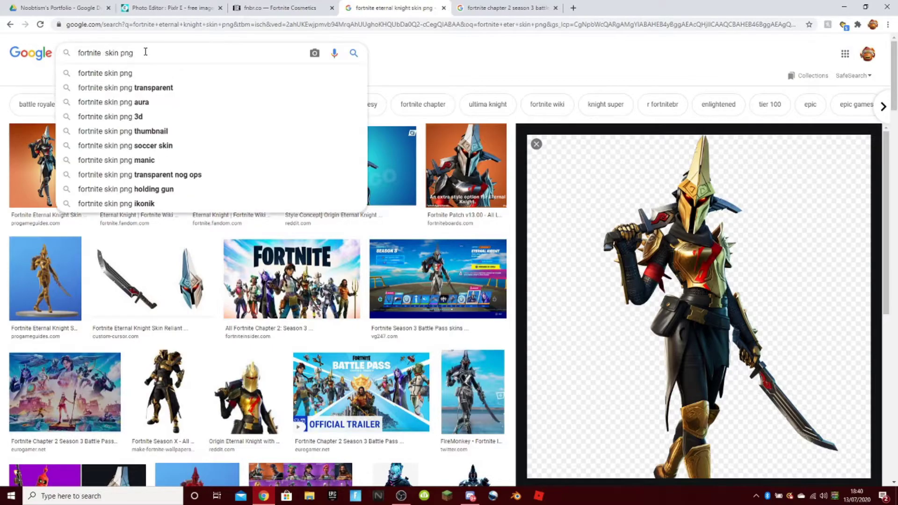
{"action": "type", "text": "char"}
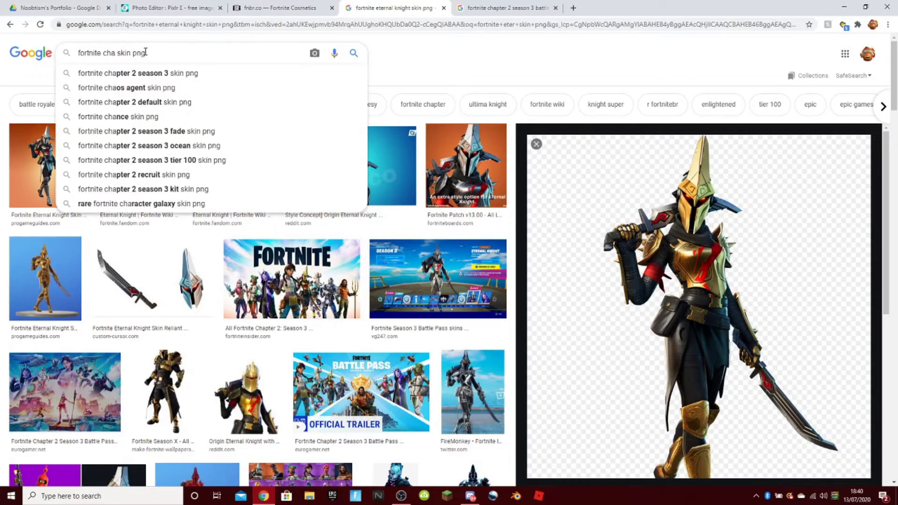
{"action": "type", "text": "ge"}
{"action": "type", "text": " shotgun"}
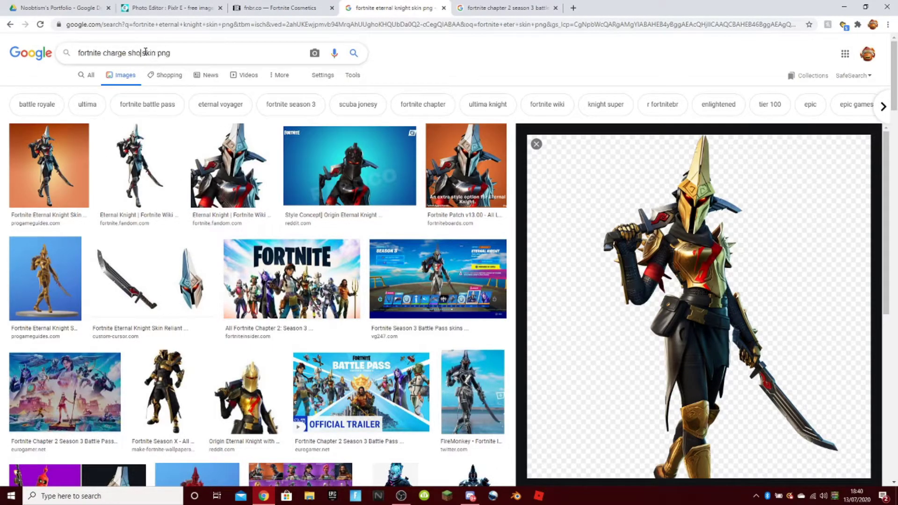
{"action": "key", "text": "Return"}
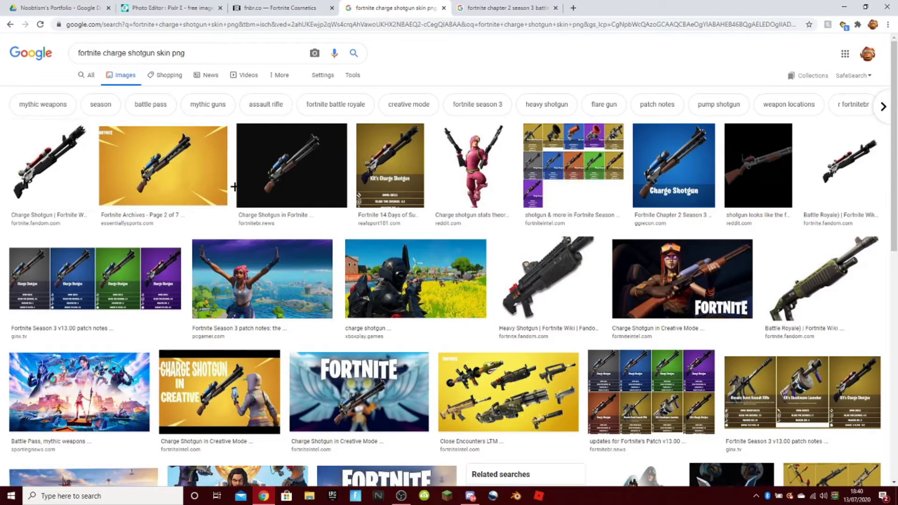
Copy the transparent Kit's Charge Shotgun image from the Fortnite Wiki result and paste it into the Pixlr thumbnail.
{"action": "left_click", "coordinate": [203, 2]}
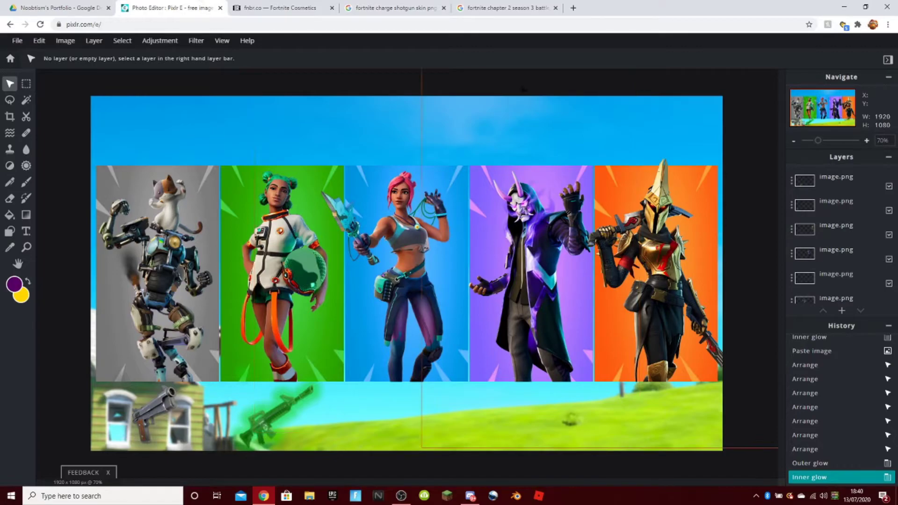
{"action": "left_click", "coordinate": [391, 5]}
{"action": "left_click", "coordinate": [49, 161]}
{"action": "right_click", "coordinate": [715, 238]}
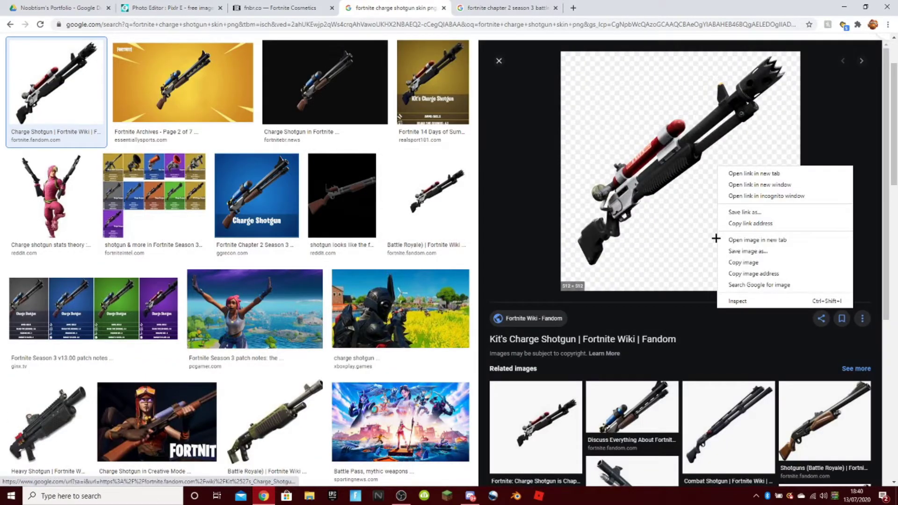
{"action": "left_click", "coordinate": [743, 263]}
{"action": "left_click", "coordinate": [169, 8]}
{"action": "key", "text": "ctrl+v"}
Shrink the pasted shotgun to about 282 × 282 px, place it beneath the purple character panel and compare it with the green rifle.
{"action": "left_click_drag", "start_coordinate": [407, 274], "coordinate": [585, 366]}
{"action": "left_click_drag", "start_coordinate": [673, 282], "coordinate": [591, 358]}
{"action": "left_click_drag", "start_coordinate": [563, 405], "coordinate": [545, 410]}
{"action": "left_click_drag", "start_coordinate": [547, 410], "coordinate": [546, 411]}
{"action": "left_click", "coordinate": [249, 407]}
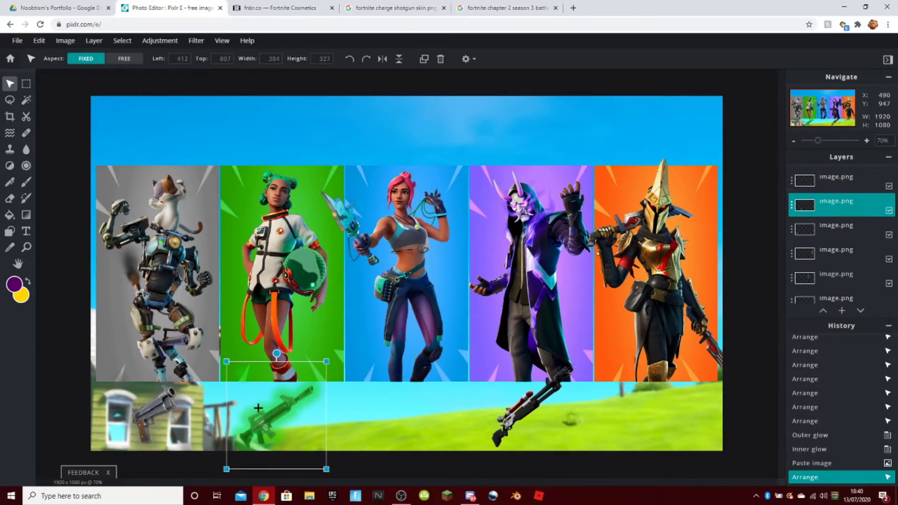
{"action": "left_click", "coordinate": [523, 419]}
{"action": "left_click", "coordinate": [269, 58]}
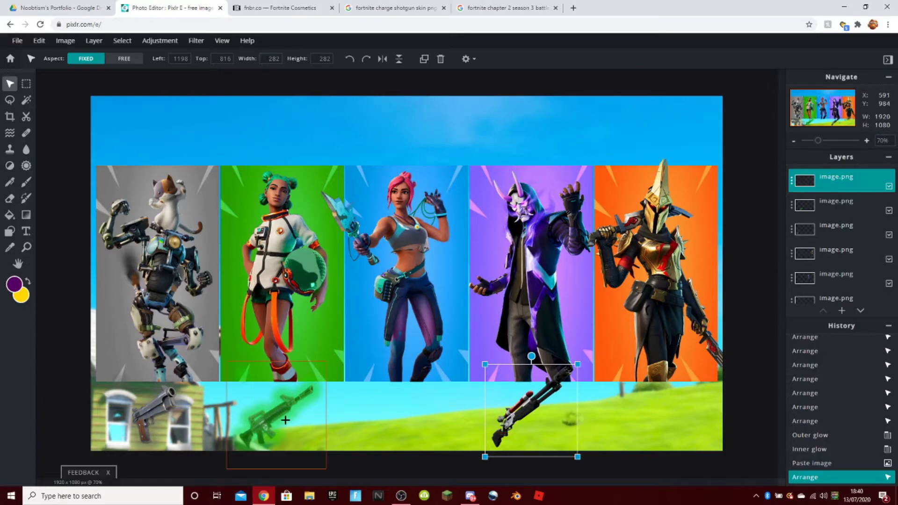
{"action": "left_click", "coordinate": [272, 411]}
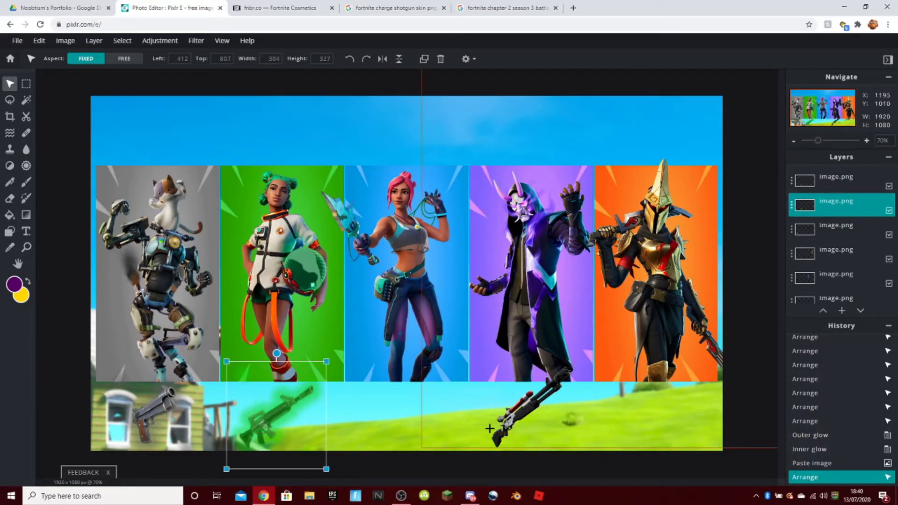
Rotate the shotgun slightly clockwise, reposition it beneath the purple panel and deselect it.
{"action": "left_click", "coordinate": [526, 428]}
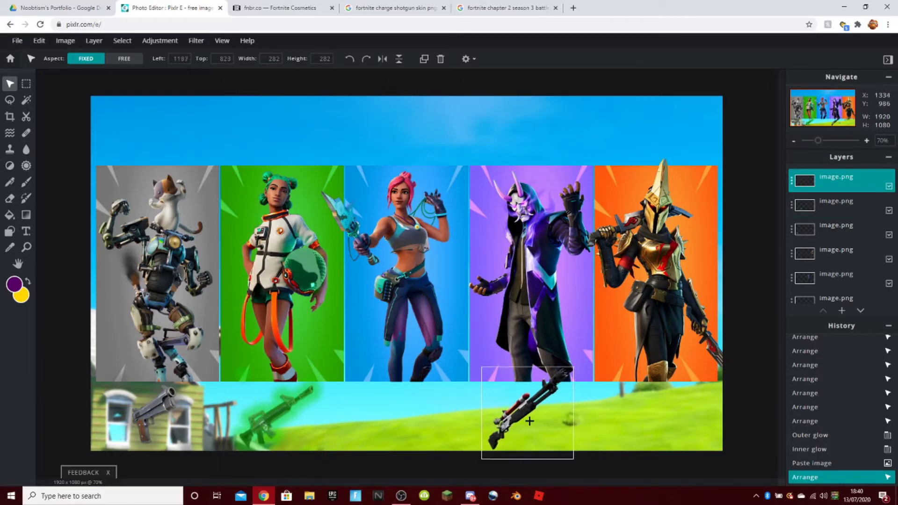
{"action": "left_click_drag", "start_coordinate": [529, 419], "coordinate": [528, 416]}
{"action": "left_click_drag", "start_coordinate": [521, 354], "coordinate": [536, 354]}
{"action": "left_click_drag", "start_coordinate": [529, 410], "coordinate": [531, 418]}
{"action": "scroll", "coordinate": [545, 432], "scroll_direction": "down", "scroll_amount": 2}
{"action": "left_click", "coordinate": [548, 437]}
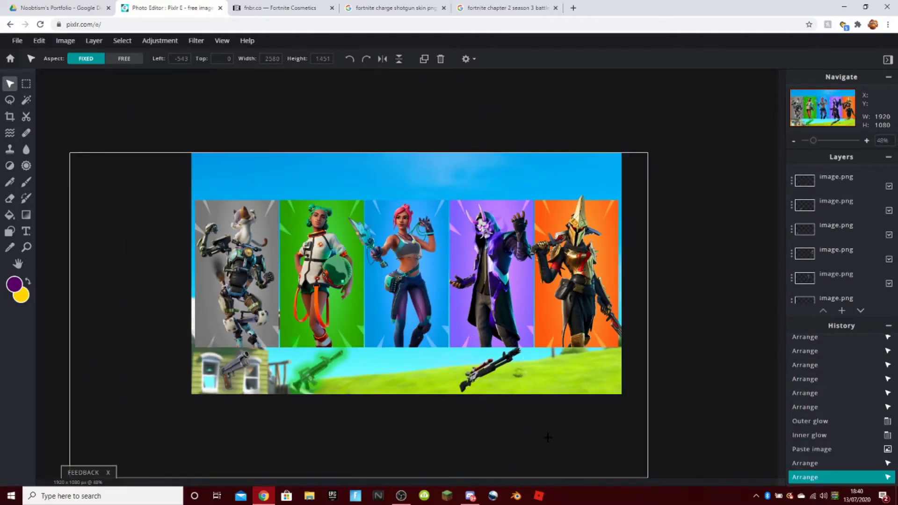
{"action": "left_click", "coordinate": [734, 440]}
{"action": "scroll", "coordinate": [619, 445], "scroll_direction": "up", "scroll_amount": 1}
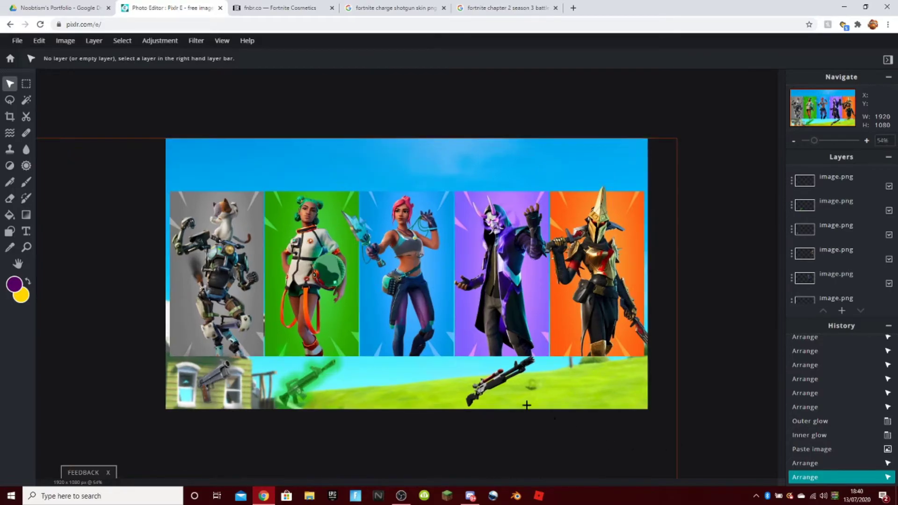
Start an outer glow on the shotgun with 50% opacity, 100% feather and 30 px size.
{"action": "left_click", "coordinate": [500, 380]}
{"action": "left_click", "coordinate": [196, 40]}
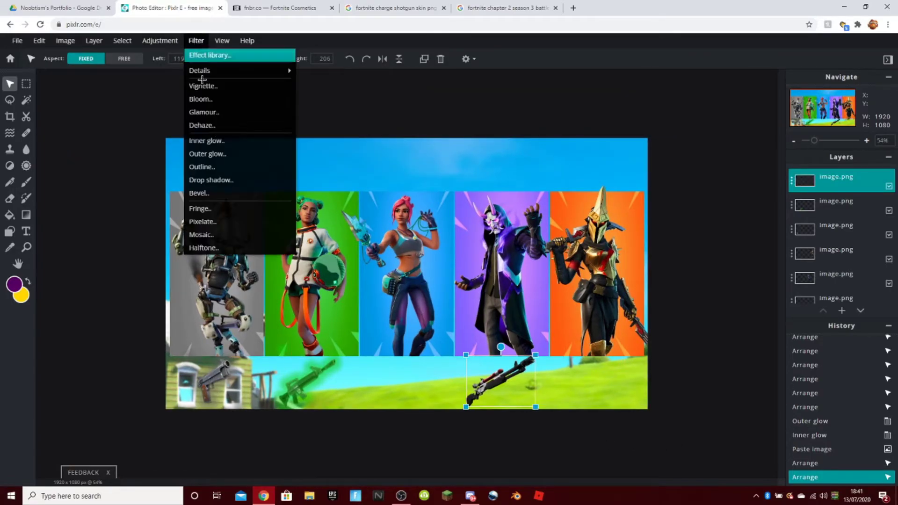
{"action": "left_click", "coordinate": [208, 154]}
{"action": "left_click", "coordinate": [641, 225]}
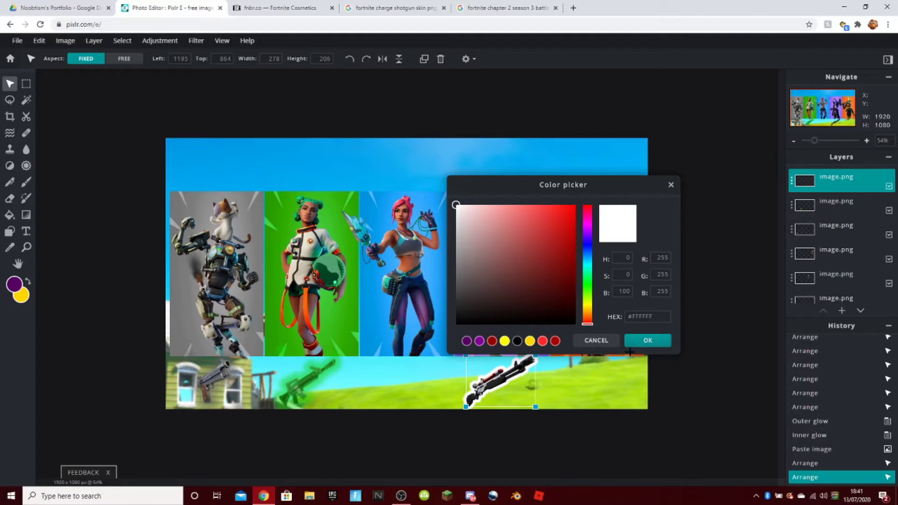
{"action": "left_click", "coordinate": [645, 340]}
{"action": "left_click_drag", "start_coordinate": [638, 304], "coordinate": [565, 307]}
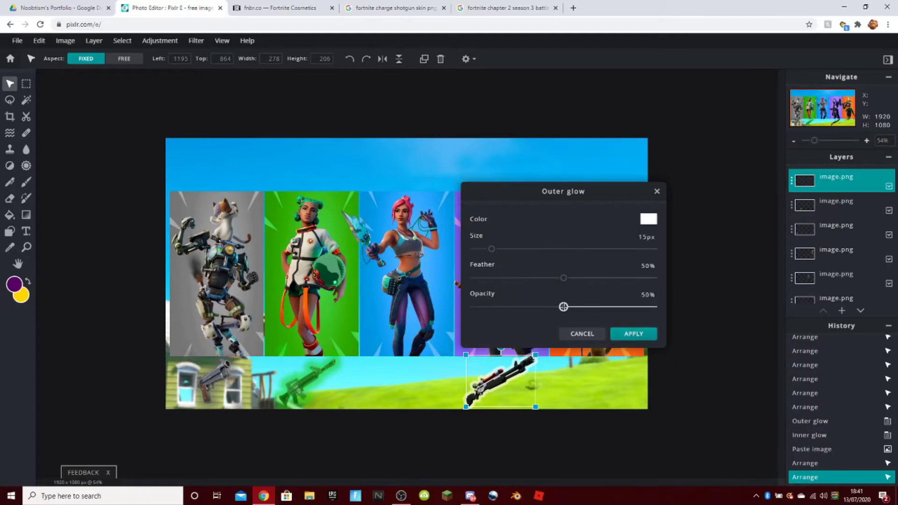
{"action": "left_click_drag", "start_coordinate": [570, 276], "coordinate": [657, 278]}
{"action": "left_click_drag", "start_coordinate": [491, 249], "coordinate": [499, 249]}
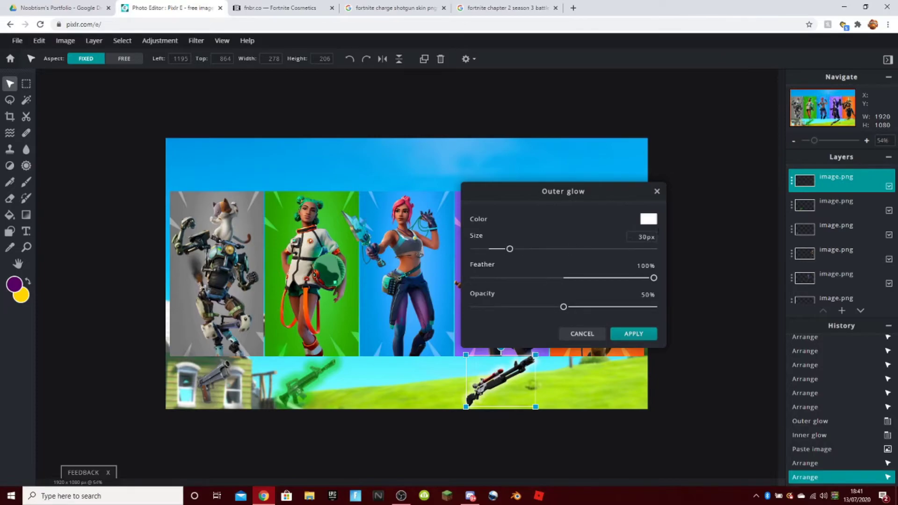
Set the shotgun's outer glow colour to bright purple #8C00FF.
{"action": "left_click", "coordinate": [648, 219]}
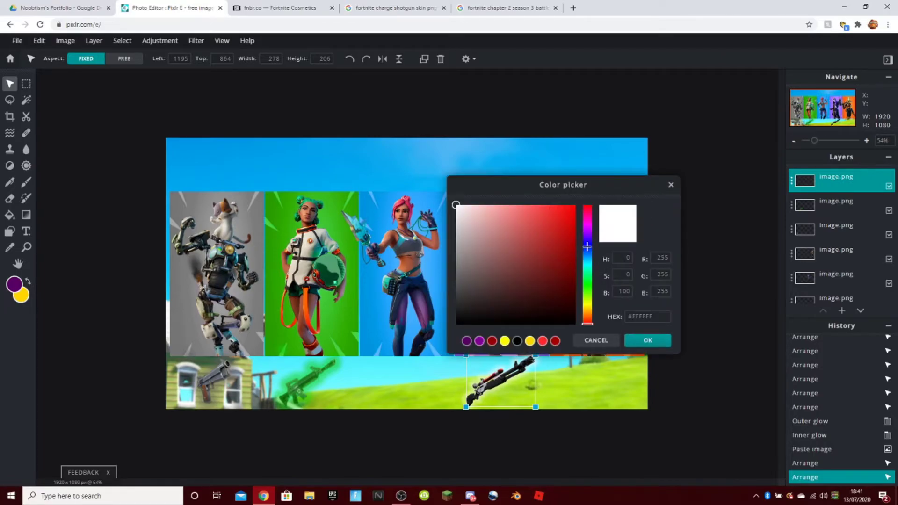
{"action": "left_click_drag", "start_coordinate": [587, 249], "coordinate": [590, 232]}
{"action": "left_click", "coordinate": [576, 205]}
{"action": "left_click_drag", "start_coordinate": [656, 316], "coordinate": [631, 317]}
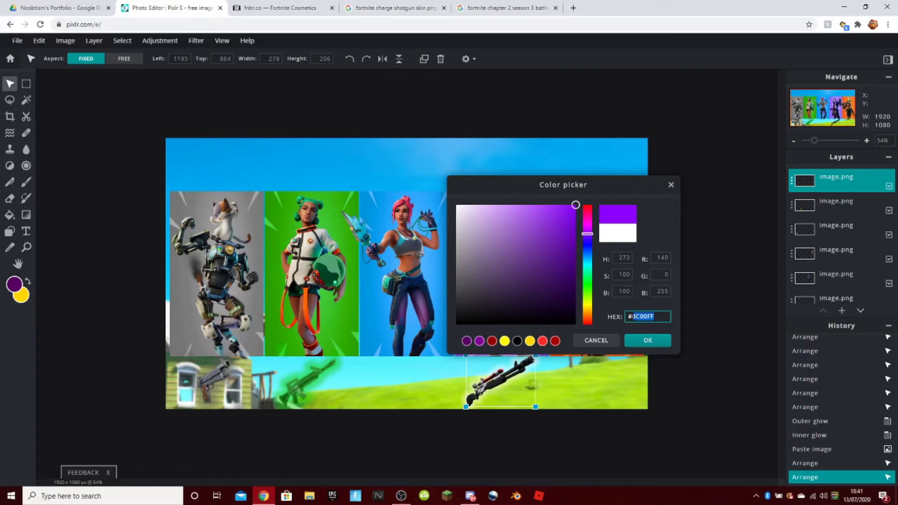
{"action": "left_click", "coordinate": [644, 340]}
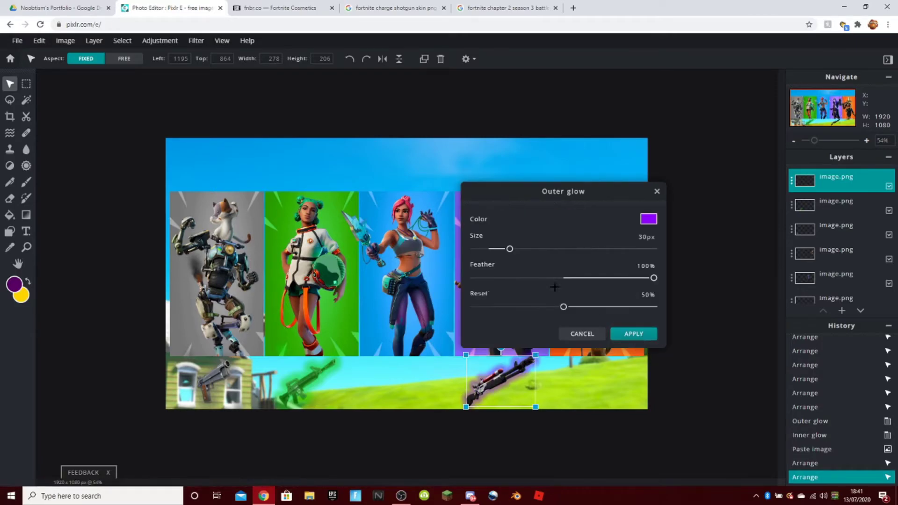
Try the darker purple #6E00C8 for the shotgun's outer glow, keeping the opacity at 50%.
{"action": "mouse_move", "coordinate": [564, 306]}
{"action": "left_mouse_down"}
{"action": "mouse_move", "coordinate": [674, 310]}
{"action": "mouse_move", "coordinate": [565, 312]}
{"action": "left_mouse_up"}
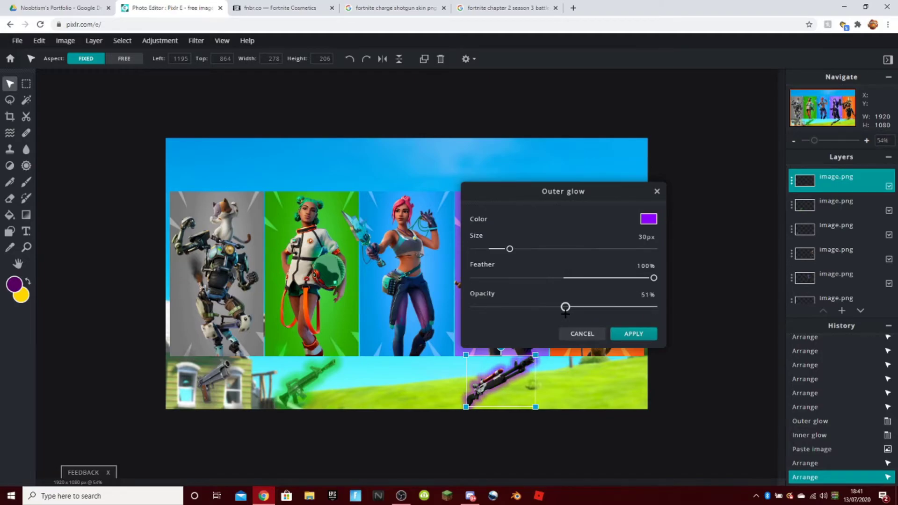
{"action": "left_click", "coordinate": [648, 218]}
{"action": "left_click", "coordinate": [569, 236]}
{"action": "left_click_drag", "start_coordinate": [569, 235], "coordinate": [575, 231]}
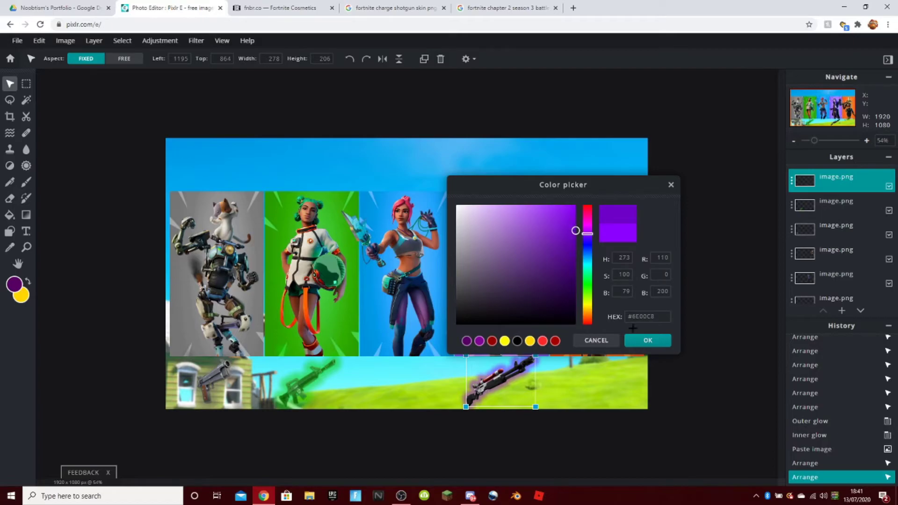
{"action": "left_click", "coordinate": [647, 340]}
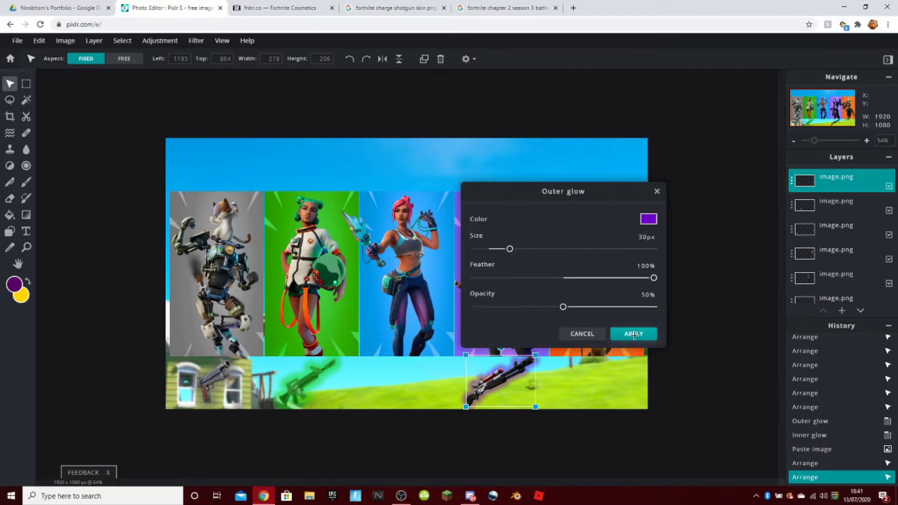
Restore the outer glow colour to bright purple #8C00FF and copy its hex code.
{"action": "left_click", "coordinate": [652, 215]}
{"action": "left_click_drag", "start_coordinate": [569, 220], "coordinate": [609, 186]}
{"action": "left_click_drag", "start_coordinate": [656, 316], "coordinate": [645, 317]}
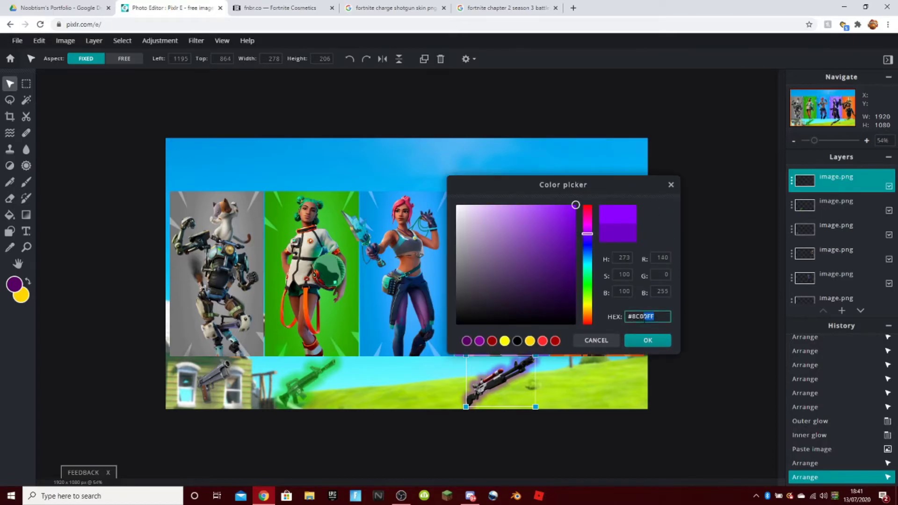
{"action": "key", "text": "ctrl+c"}
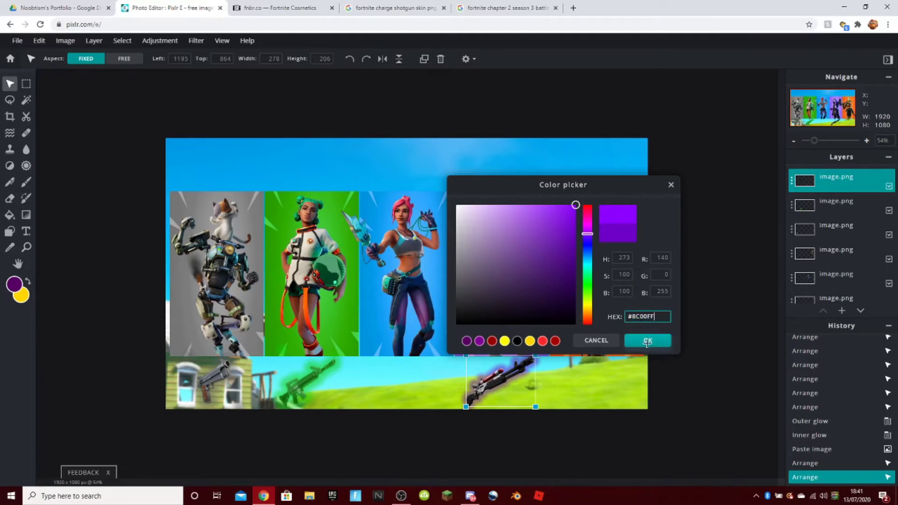
{"action": "left_click", "coordinate": [647, 341]}
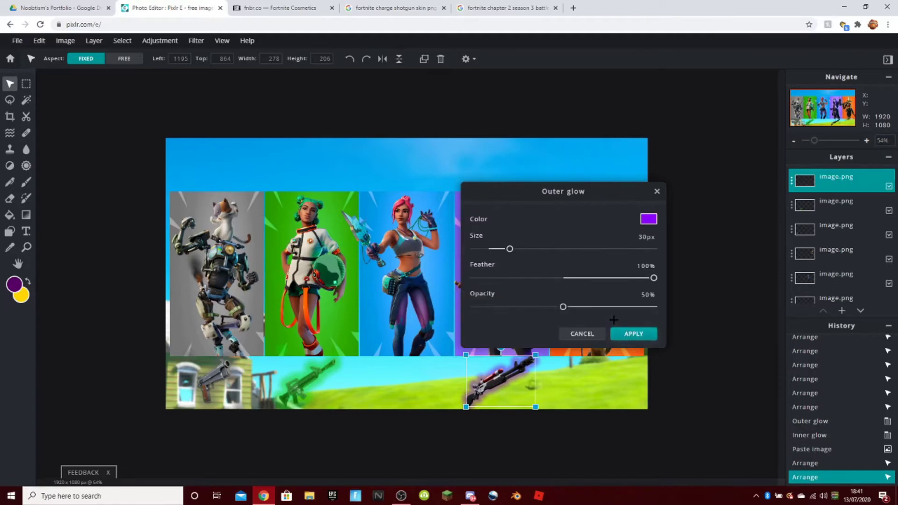
Set the shotgun's outer glow size to 40 px and apply it.
{"action": "mouse_move", "coordinate": [510, 249]}
{"action": "left_mouse_down"}
{"action": "mouse_move", "coordinate": [652, 249]}
{"action": "mouse_move", "coordinate": [504, 249]}
{"action": "left_mouse_up"}
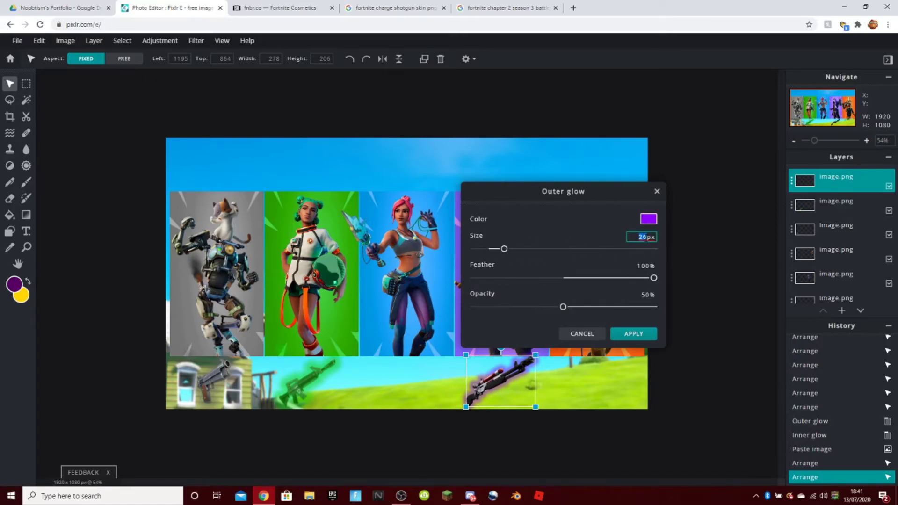
{"action": "type", "text": "40"}
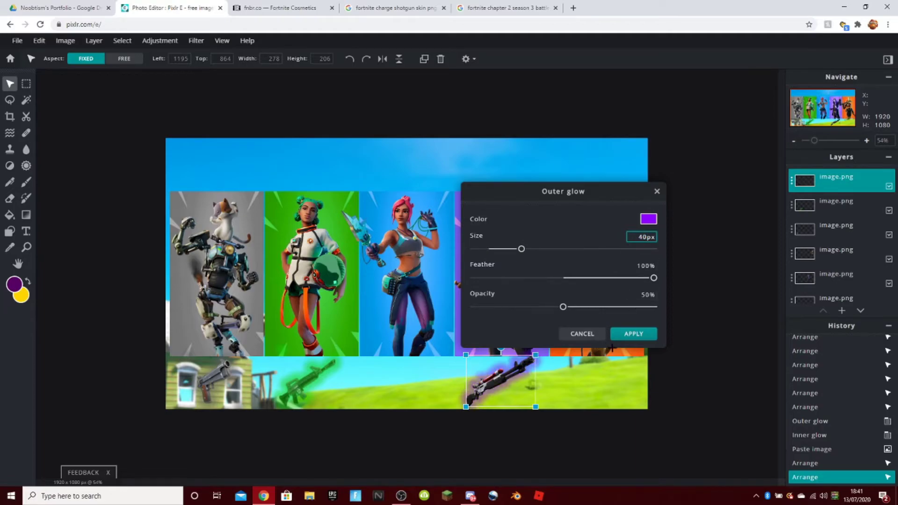
{"action": "left_click", "coordinate": [628, 335]}
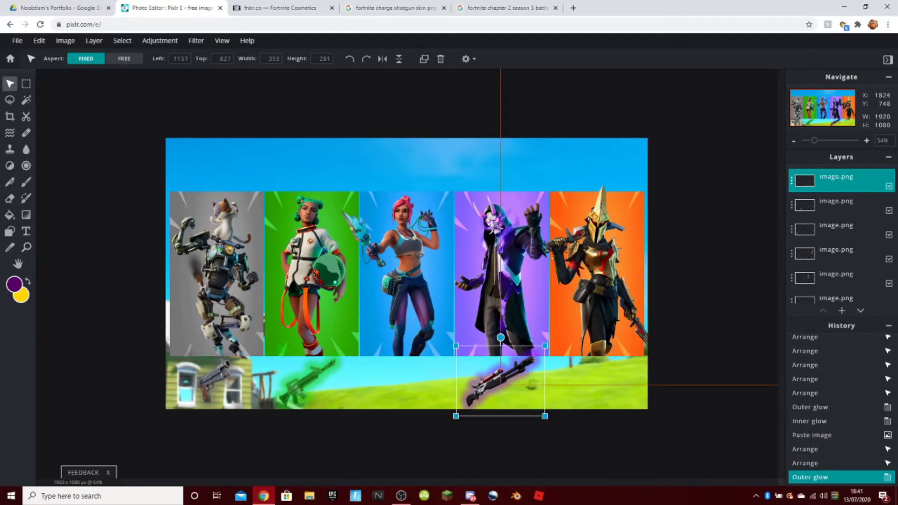
Add an inner glow to the shotgun with 50% opacity, 100% feather and the copied purple #8C00FF as its colour.
{"action": "left_click", "coordinate": [221, 41]}
{"action": "left_click", "coordinate": [196, 41]}
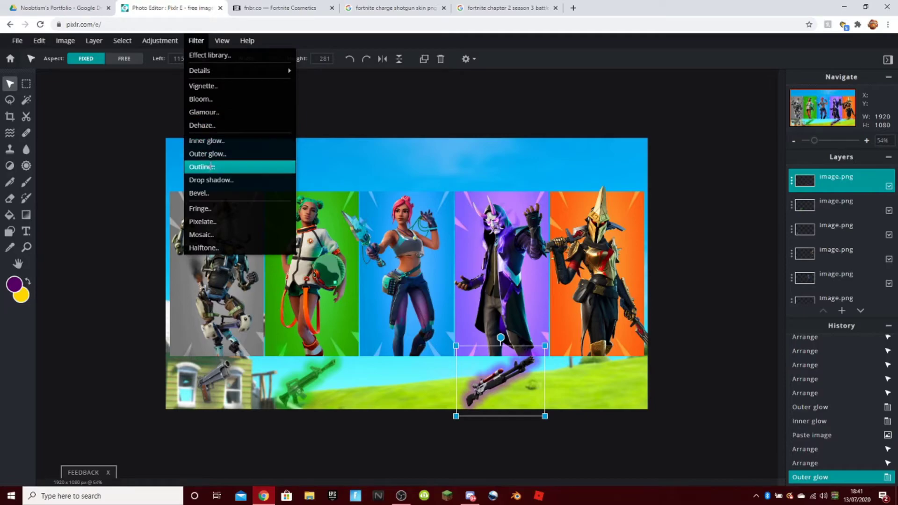
{"action": "left_click", "coordinate": [214, 141]}
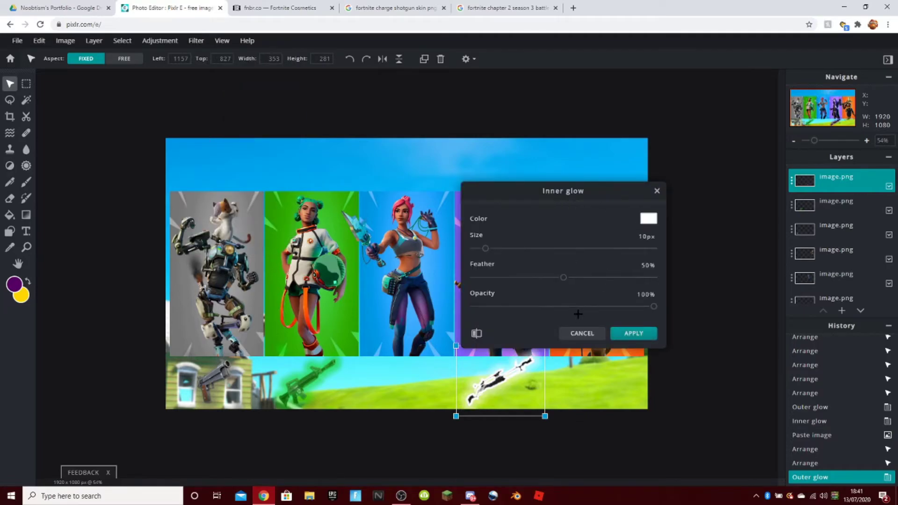
{"action": "left_click", "coordinate": [569, 307]}
{"action": "left_click_drag", "start_coordinate": [564, 278], "coordinate": [656, 277]}
{"action": "left_click", "coordinate": [648, 219]}
{"action": "left_click_drag", "start_coordinate": [627, 317], "coordinate": [657, 317]}
{"action": "key", "text": "ctrl+v"}
{"action": "left_click", "coordinate": [654, 339]}
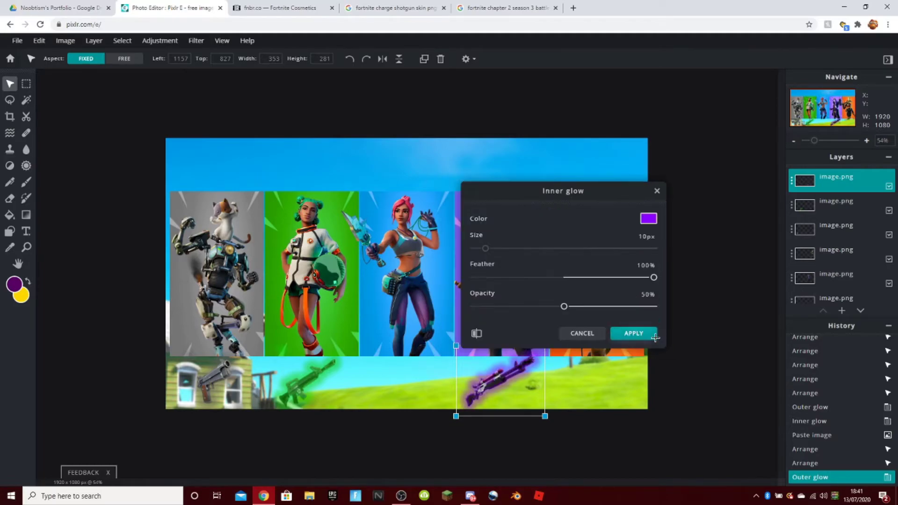
Set the shotgun's inner glow size to 40 px and apply it.
{"action": "left_click_drag", "start_coordinate": [490, 248], "coordinate": [542, 248]}
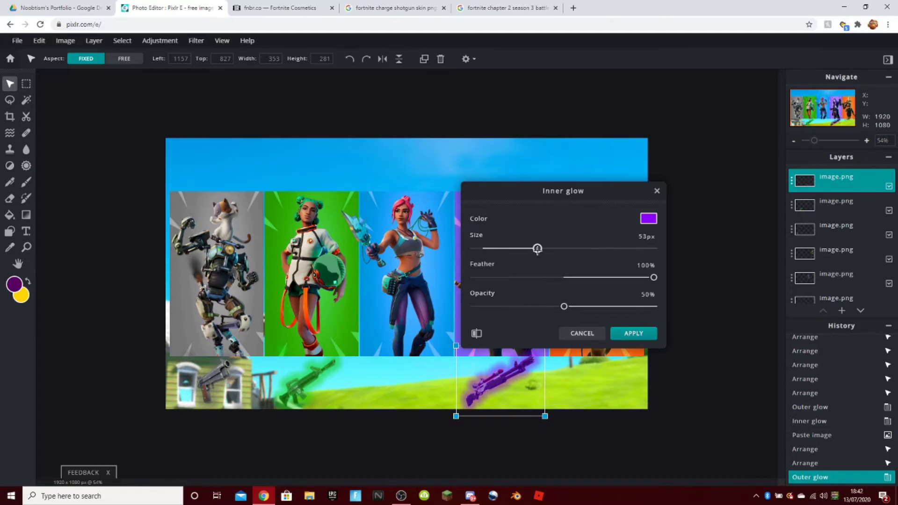
{"action": "mouse_move", "coordinate": [520, 250]}
{"action": "left_mouse_down"}
{"action": "mouse_move", "coordinate": [479, 249]}
{"action": "mouse_move", "coordinate": [518, 249]}
{"action": "left_mouse_up"}
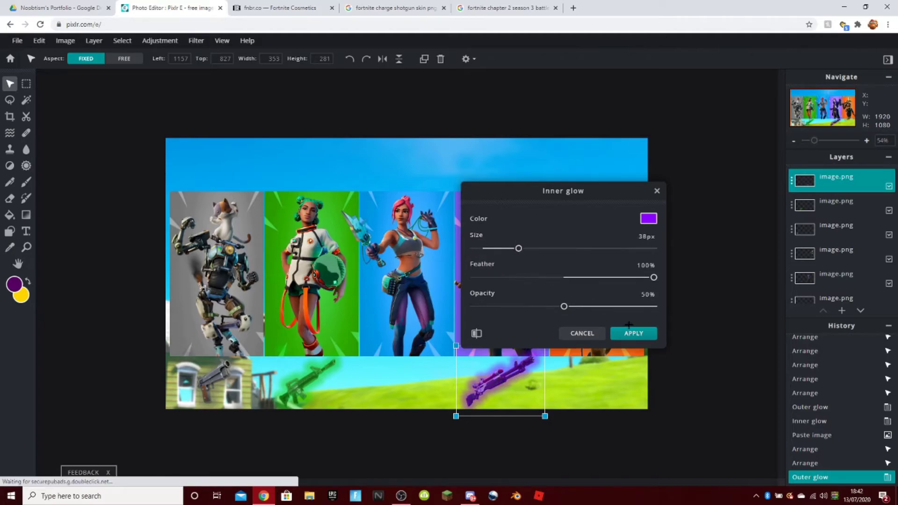
{"action": "double_click", "coordinate": [650, 238]}
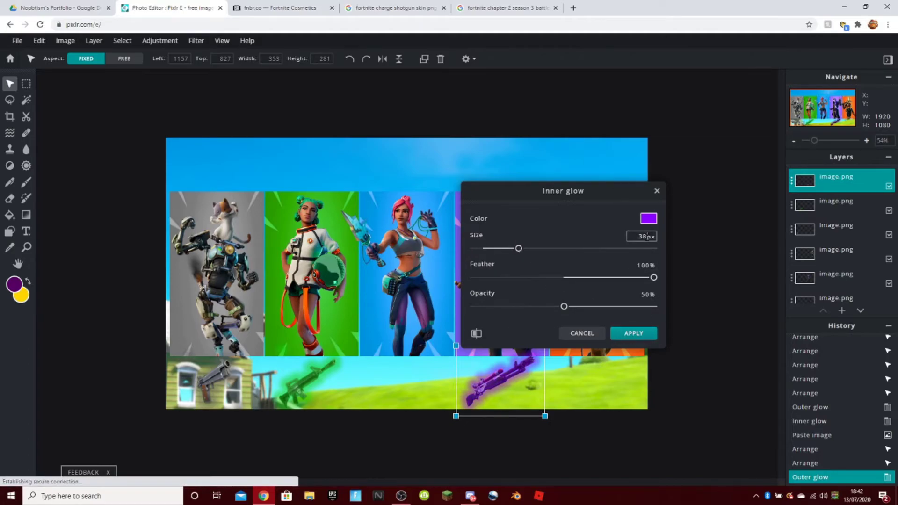
{"action": "type", "text": "40"}
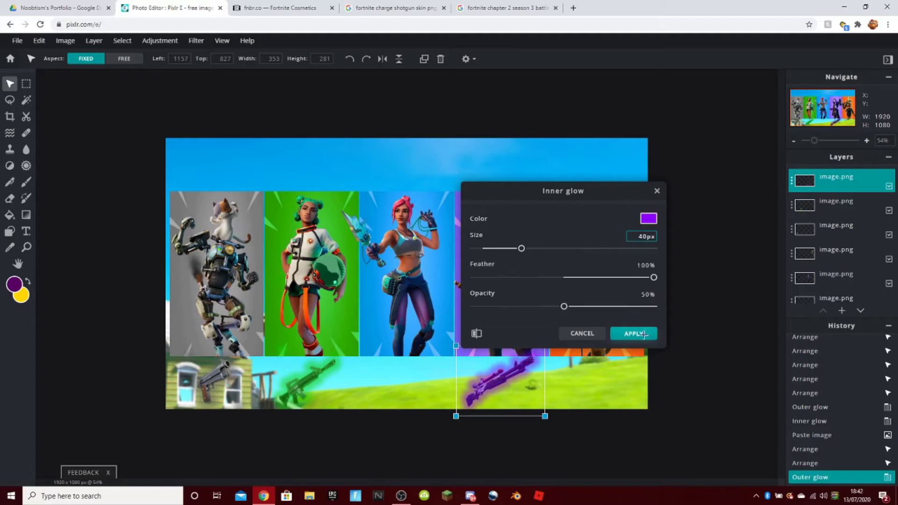
{"action": "left_click", "coordinate": [644, 334]}
Add an inner glow to the revolver under the grey panel with 50% opacity, 100% feather and grey #878787.
{"action": "scroll", "coordinate": [648, 399], "scroll_direction": "up", "scroll_amount": 3}
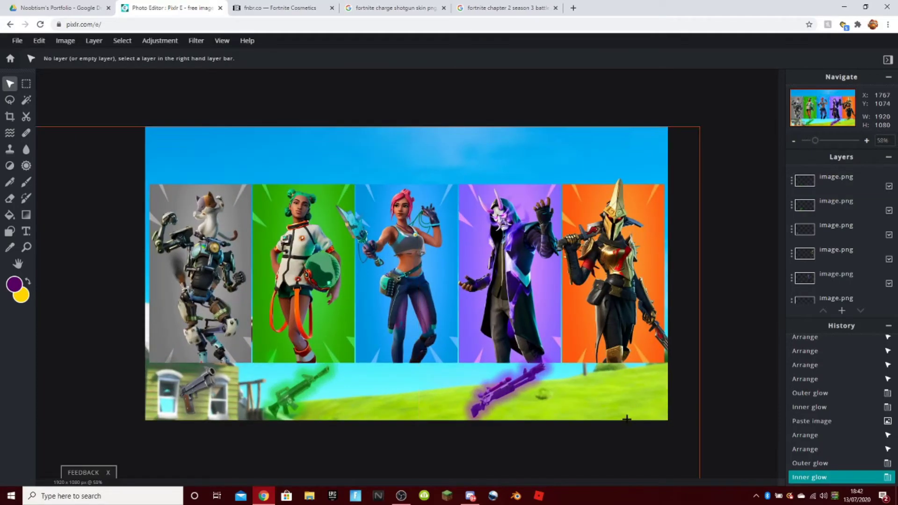
{"action": "left_click", "coordinate": [201, 403]}
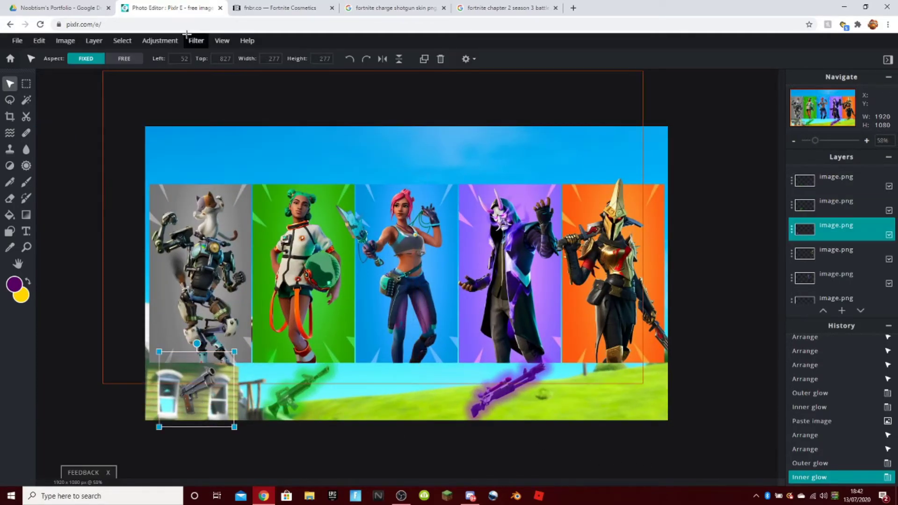
{"action": "left_click", "coordinate": [194, 41]}
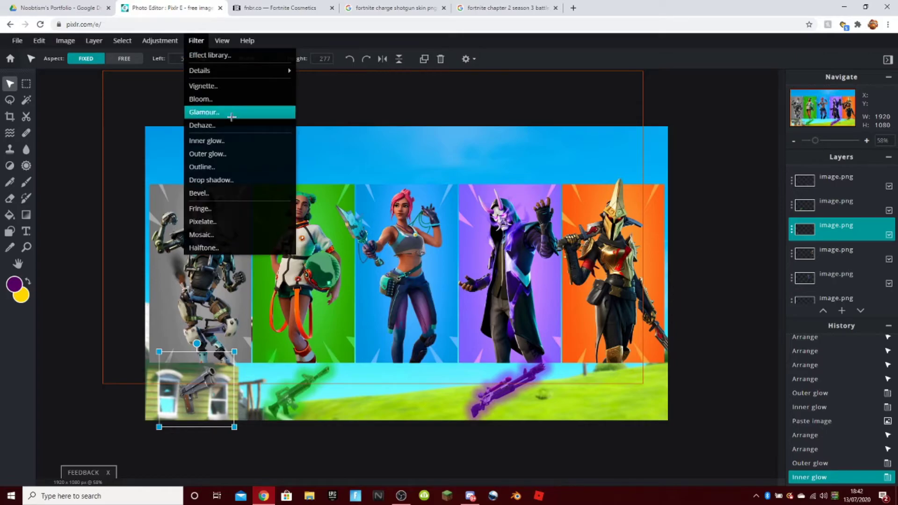
{"action": "left_click", "coordinate": [228, 141]}
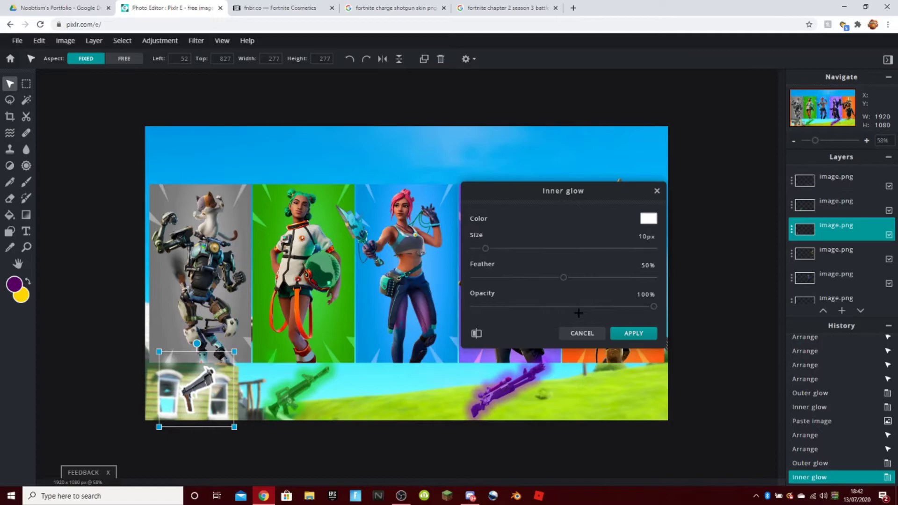
{"action": "left_click_drag", "start_coordinate": [579, 313], "coordinate": [572, 311]}
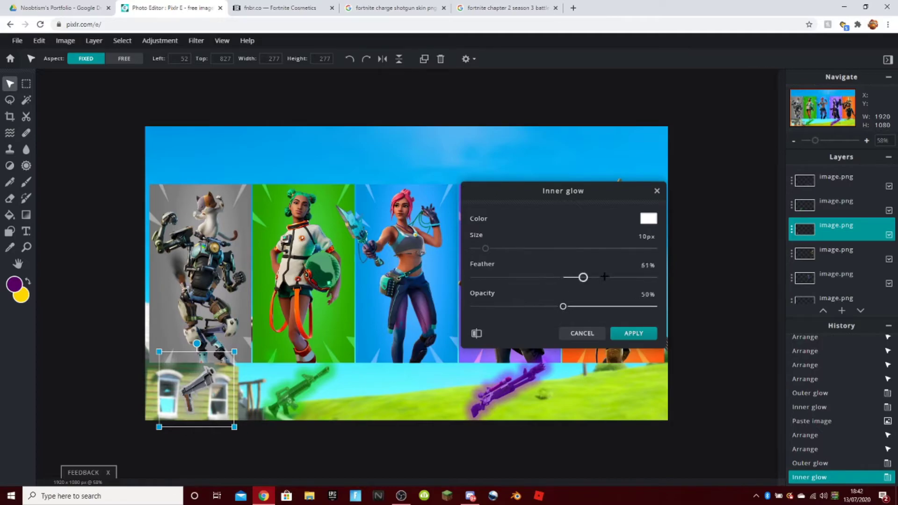
{"action": "left_click", "coordinate": [645, 220]}
{"action": "mouse_move", "coordinate": [529, 264]}
{"action": "left_mouse_down"}
{"action": "mouse_move", "coordinate": [474, 261]}
{"action": "mouse_move", "coordinate": [405, 273]}
{"action": "mouse_move", "coordinate": [403, 261]}
{"action": "left_mouse_up"}
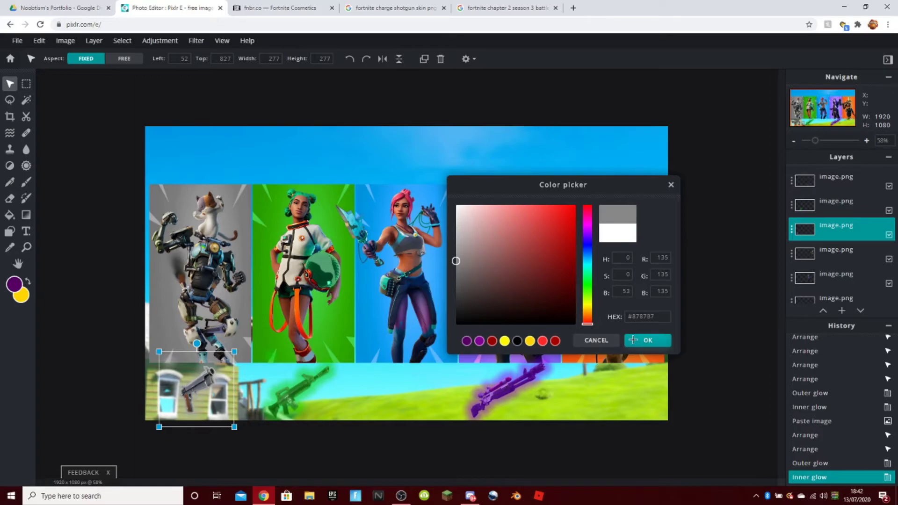
{"action": "left_click", "coordinate": [647, 340]}
Set the revolver's inner glow size to 140 px, apply it and deselect the layer.
{"action": "left_click_drag", "start_coordinate": [486, 248], "coordinate": [641, 248]}
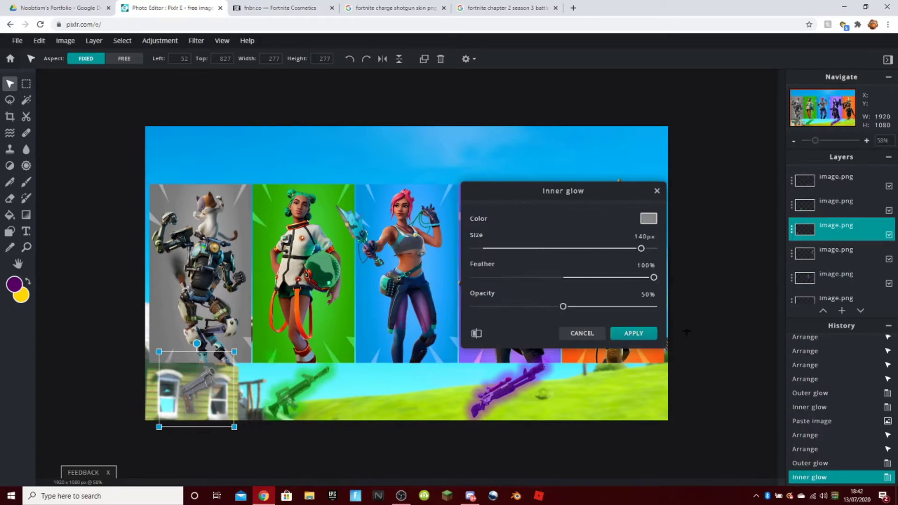
{"action": "left_click", "coordinate": [634, 335]}
{"action": "scroll", "coordinate": [667, 363], "scroll_direction": "down", "scroll_amount": 4}
{"action": "left_click", "coordinate": [674, 378]}
{"action": "scroll", "coordinate": [668, 373], "scroll_direction": "down", "scroll_amount": 1}
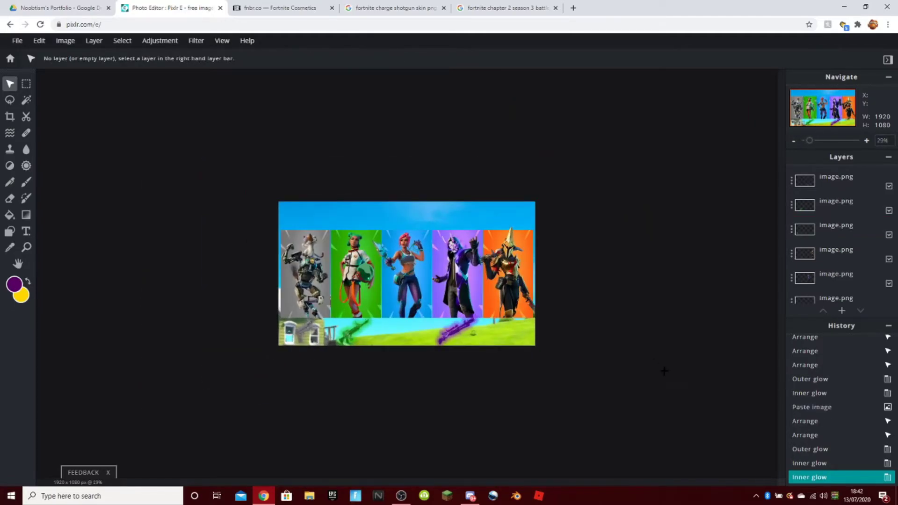
{"action": "scroll", "coordinate": [456, 316], "scroll_direction": "up", "scroll_amount": 3}
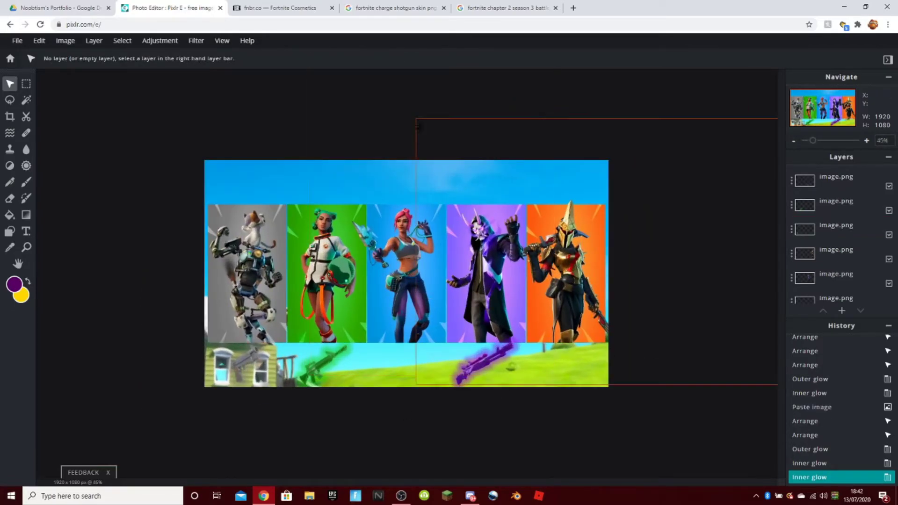
{"action": "left_click", "coordinate": [365, 6]}
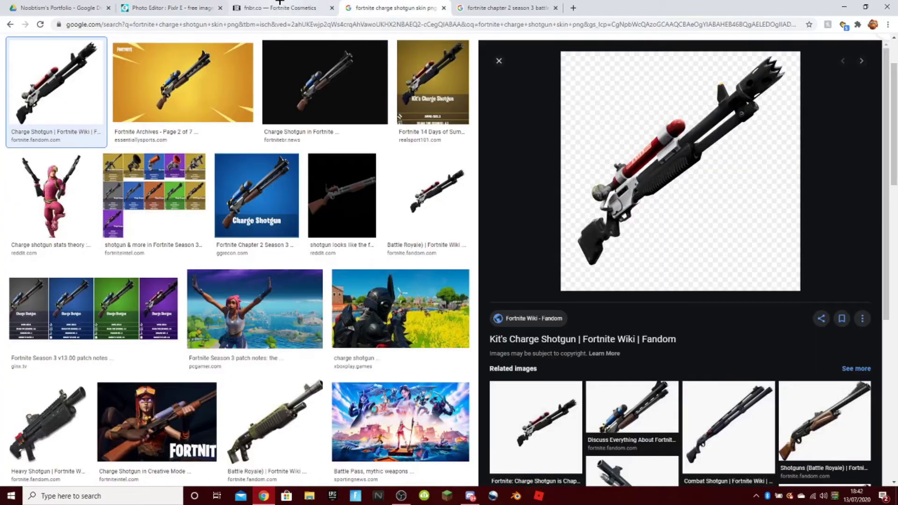
{"action": "left_click", "coordinate": [278, 7]}
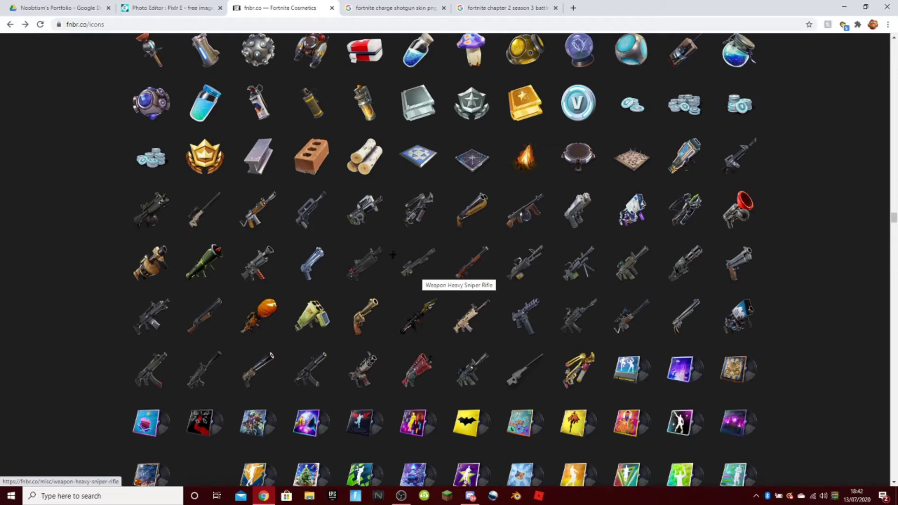
{"action": "left_click", "coordinate": [187, 6]}
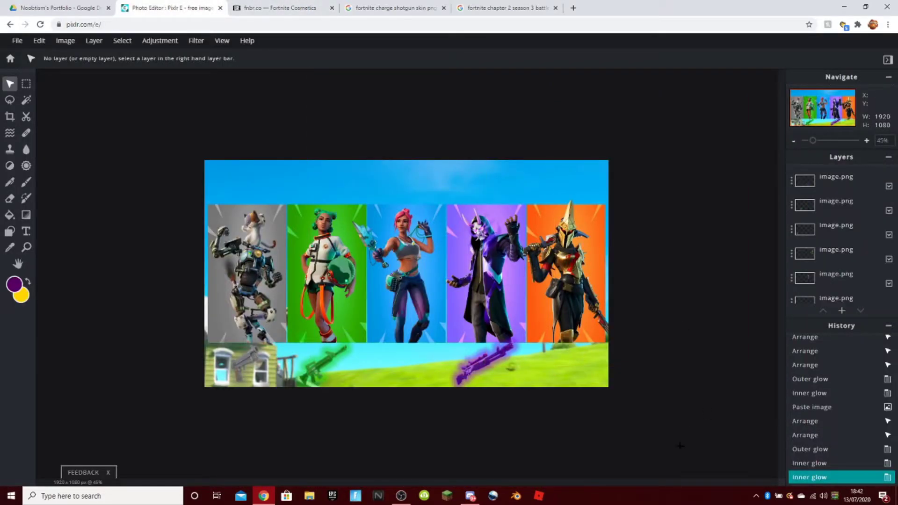
{"action": "scroll", "coordinate": [679, 446], "scroll_direction": "down", "scroll_amount": 1}
{"action": "scroll", "coordinate": [676, 447], "scroll_direction": "up", "scroll_amount": 1}
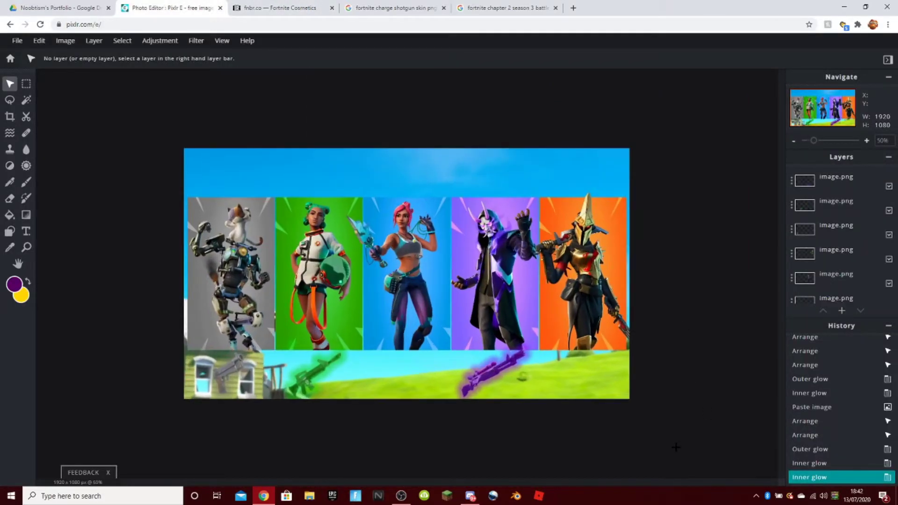
Copy the Weapon Hunting Rifle icon from fnbr.co and paste it into the Pixlr thumbnail.
{"action": "left_click", "coordinate": [309, 6]}
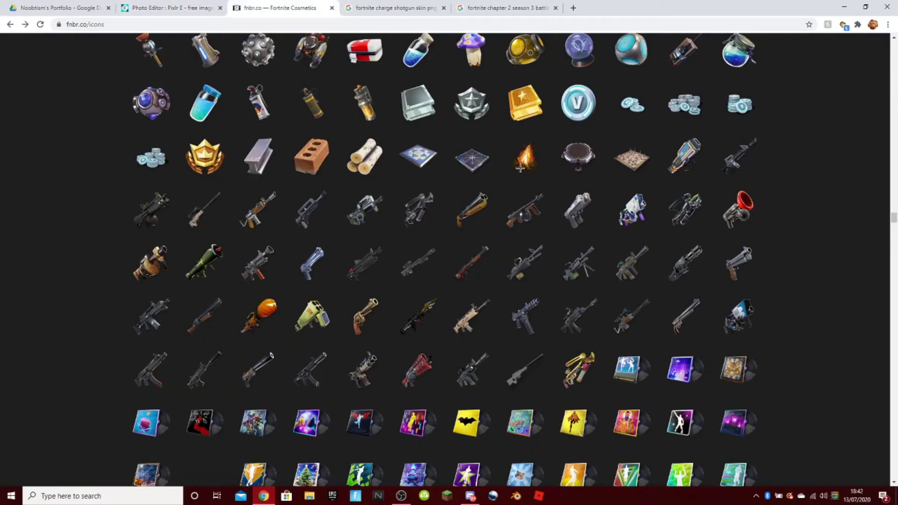
{"action": "left_click", "coordinate": [469, 260]}
{"action": "right_click", "coordinate": [319, 305]}
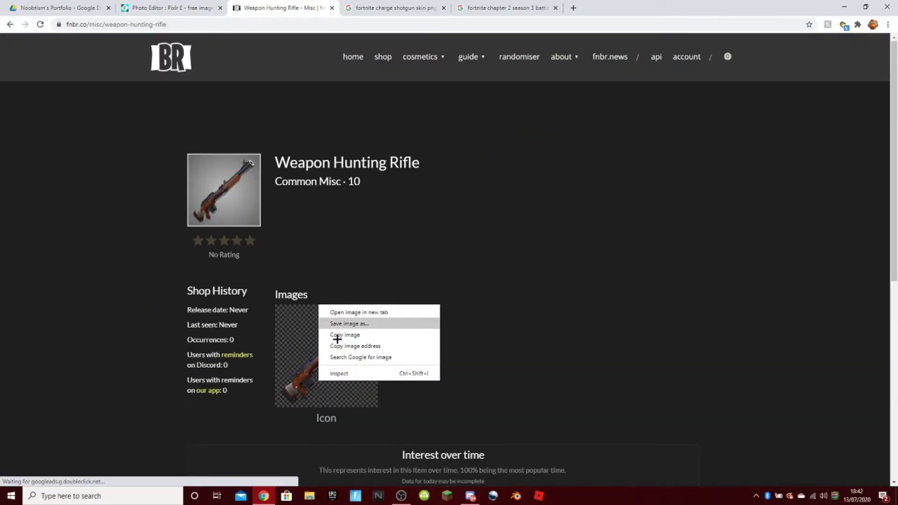
{"action": "left_click", "coordinate": [348, 335]}
{"action": "left_click", "coordinate": [56, 8]}
{"action": "left_click", "coordinate": [169, 7]}
{"action": "key", "text": "ctrl+v"}
Scale down the pasted hunting rifle and place it beneath the blue character panel.
{"action": "scroll", "coordinate": [421, 281], "scroll_direction": "up", "scroll_amount": 1}
{"action": "left_click_drag", "start_coordinate": [421, 282], "coordinate": [439, 366]}
{"action": "left_click_drag", "start_coordinate": [502, 281], "coordinate": [426, 340]}
{"action": "left_click_drag", "start_coordinate": [388, 387], "coordinate": [417, 404]}
{"action": "left_click", "coordinate": [489, 476]}
{"action": "scroll", "coordinate": [496, 465], "scroll_direction": "down", "scroll_amount": 5}
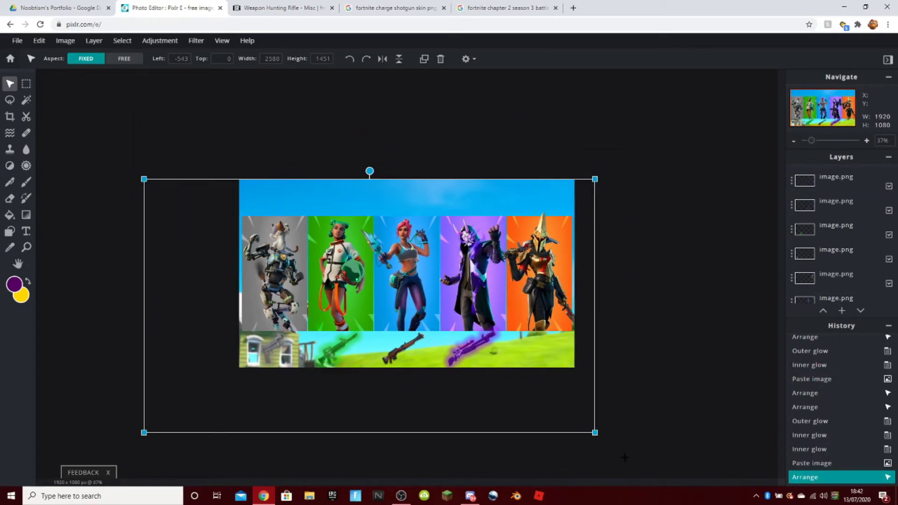
Fine-tune the hunting rifle to about 260 by 304 px, centred beneath the blue panel, and deselect it.
{"action": "left_click", "coordinate": [501, 456]}
{"action": "scroll", "coordinate": [505, 420], "scroll_direction": "up", "scroll_amount": 1}
{"action": "scroll", "coordinate": [506, 420], "scroll_direction": "up", "scroll_amount": 3}
{"action": "left_click", "coordinate": [421, 406]}
{"action": "left_click_drag", "start_coordinate": [435, 351], "coordinate": [414, 371]}
{"action": "scroll", "coordinate": [415, 371], "scroll_direction": "down", "scroll_amount": 5}
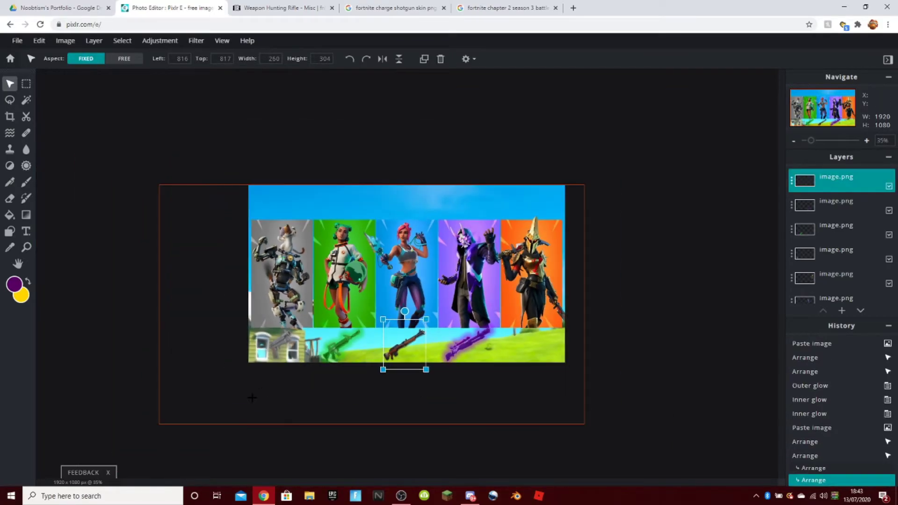
{"action": "left_click", "coordinate": [287, 461]}
{"action": "scroll", "coordinate": [287, 456], "scroll_direction": "up", "scroll_amount": 5}
Add an outer glow to the hunting rifle and set its colour to blue #0062FF.
{"action": "left_click", "coordinate": [402, 407]}
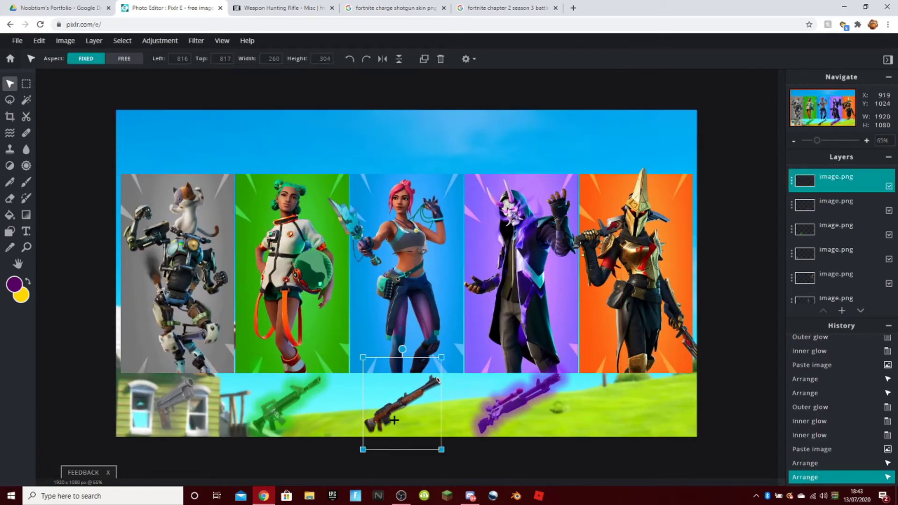
{"action": "left_click", "coordinate": [197, 41]}
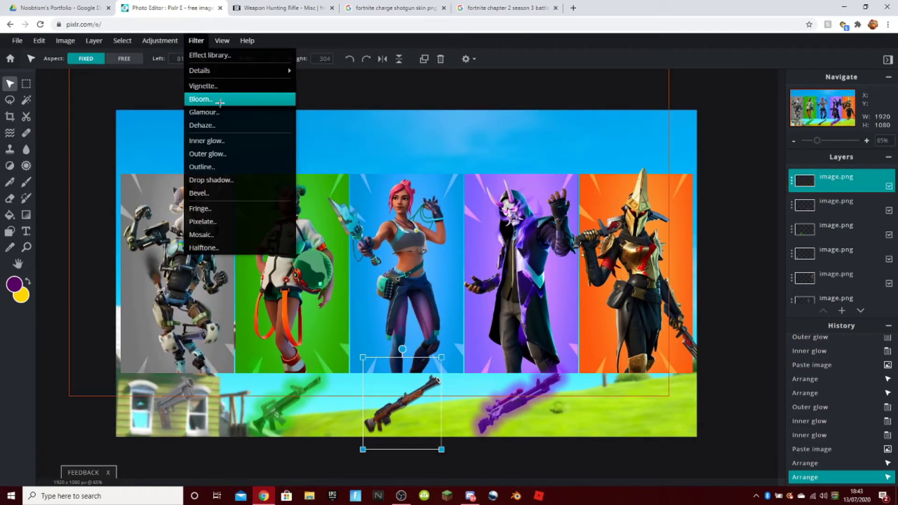
{"action": "left_click", "coordinate": [207, 154]}
{"action": "left_click", "coordinate": [647, 220]}
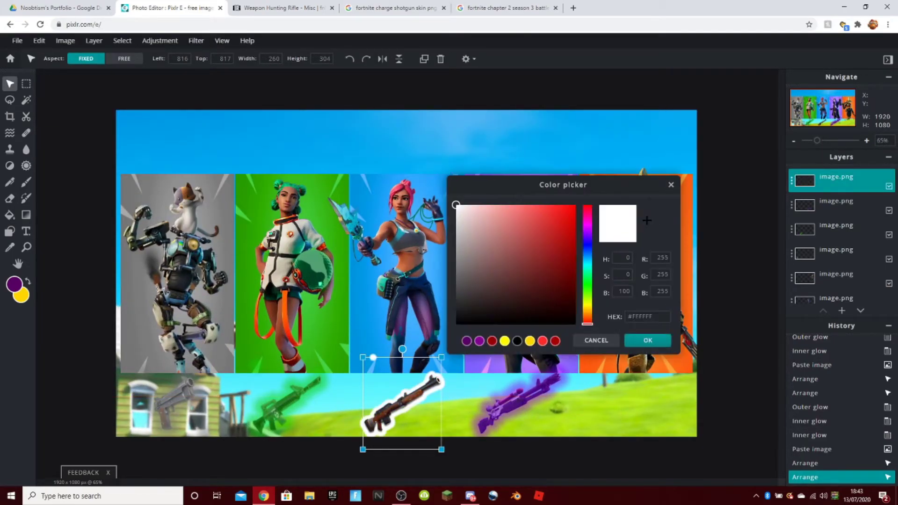
{"action": "left_click", "coordinate": [587, 250]}
{"action": "left_click_drag", "start_coordinate": [573, 233], "coordinate": [607, 175]}
{"action": "left_click", "coordinate": [589, 252]}
{"action": "left_click_drag", "start_coordinate": [588, 253], "coordinate": [593, 252]}
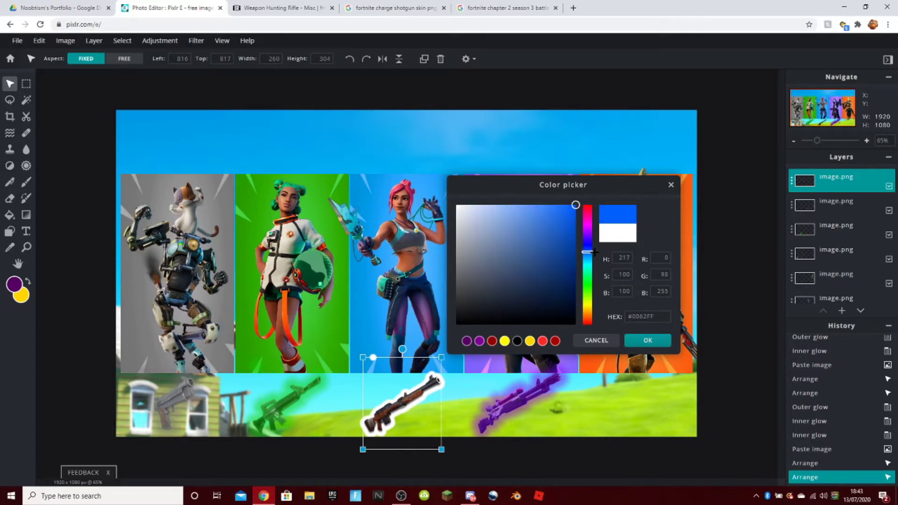
{"action": "left_click", "coordinate": [648, 340]}
Set the hunting rifle's outer glow to 50% opacity, 100% feather and 40 px size.
{"action": "left_click_drag", "start_coordinate": [586, 307], "coordinate": [561, 306]}
{"action": "left_click_drag", "start_coordinate": [563, 276], "coordinate": [665, 244]}
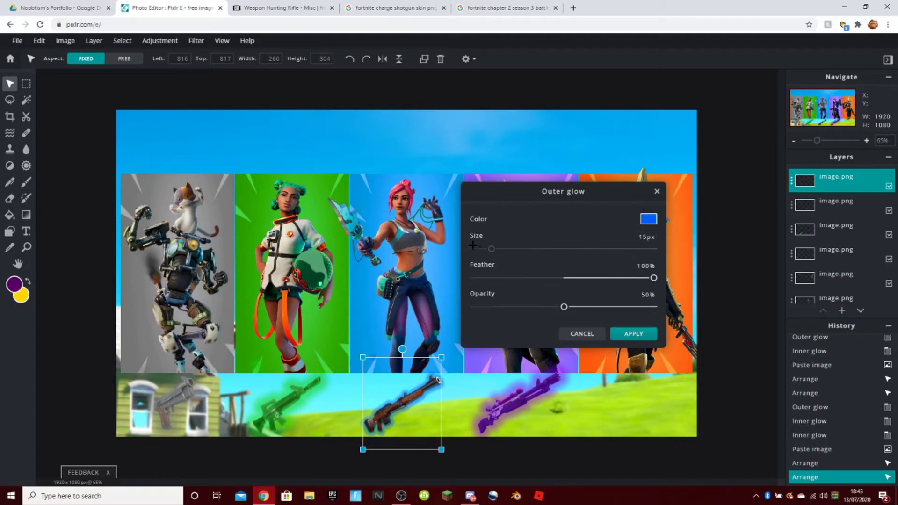
{"action": "left_click_drag", "start_coordinate": [492, 248], "coordinate": [522, 248]}
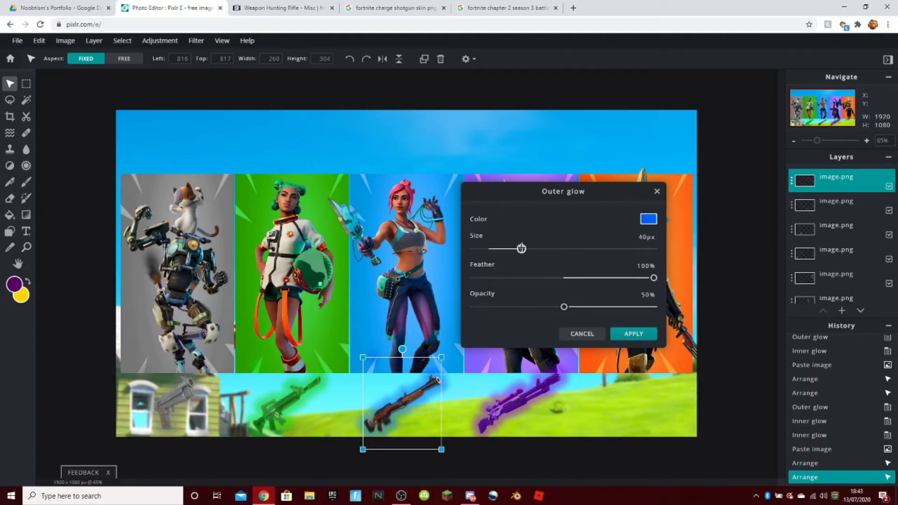
Copy the blue glow colour's hex code and apply the outer glow to the hunting rifle.
{"action": "left_click", "coordinate": [648, 219]}
{"action": "left_click_drag", "start_coordinate": [654, 316], "coordinate": [644, 316]}
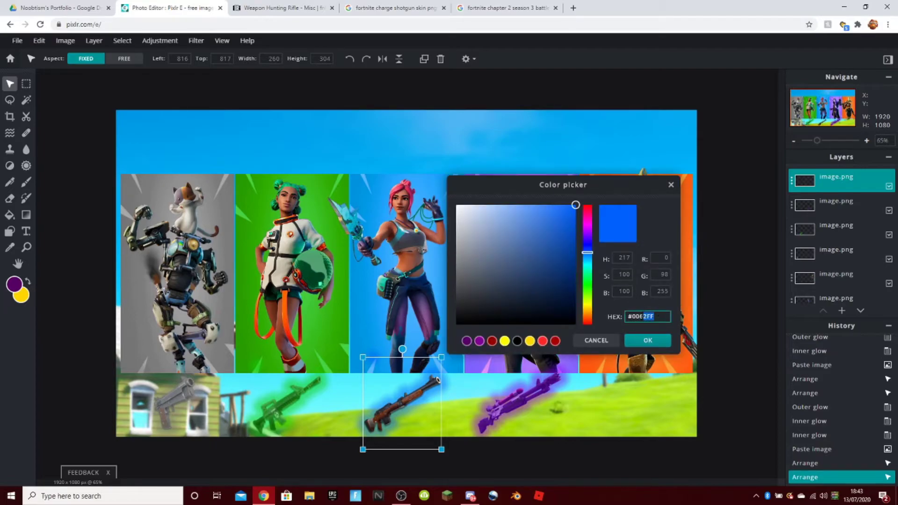
{"action": "left_click", "coordinate": [653, 345]}
{"action": "left_click", "coordinate": [634, 334]}
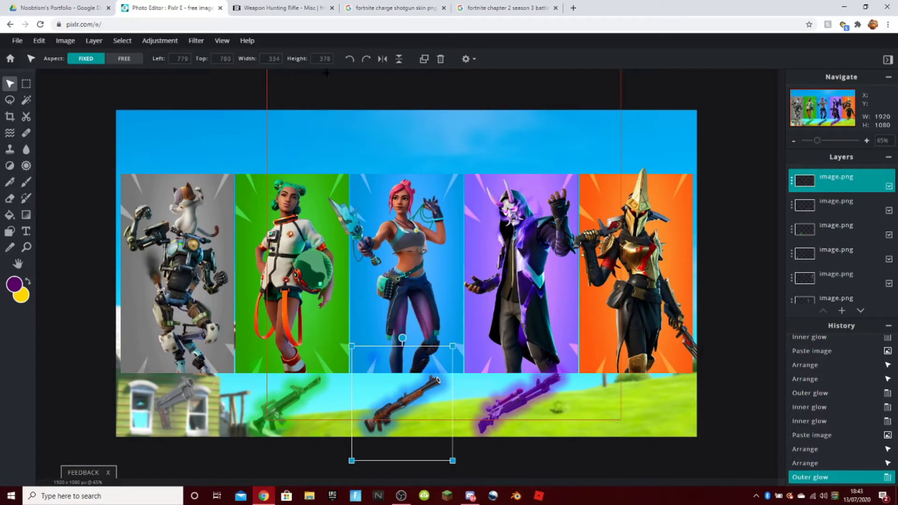
Add an inner glow to the hunting rifle with 50% opacity and blue colour #0062FF.
{"action": "left_click", "coordinate": [206, 41]}
{"action": "left_click", "coordinate": [210, 141]}
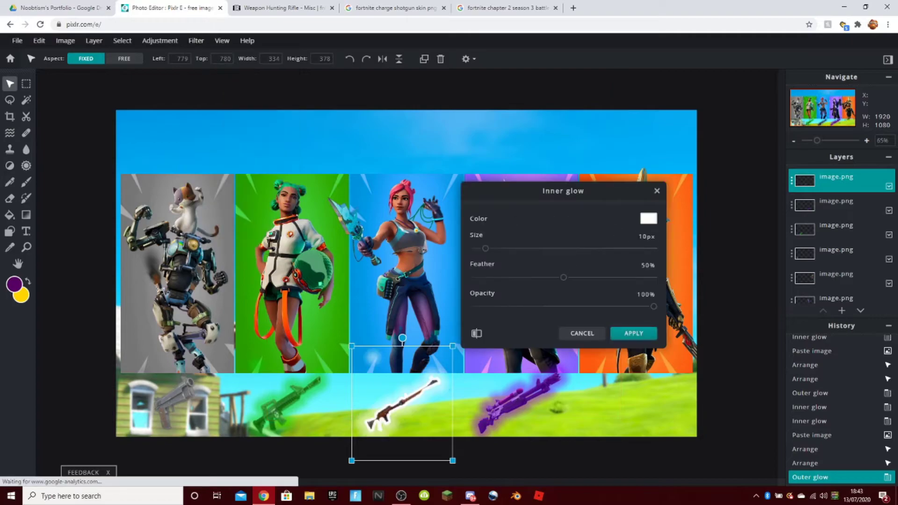
{"action": "left_click_drag", "start_coordinate": [577, 307], "coordinate": [563, 307]}
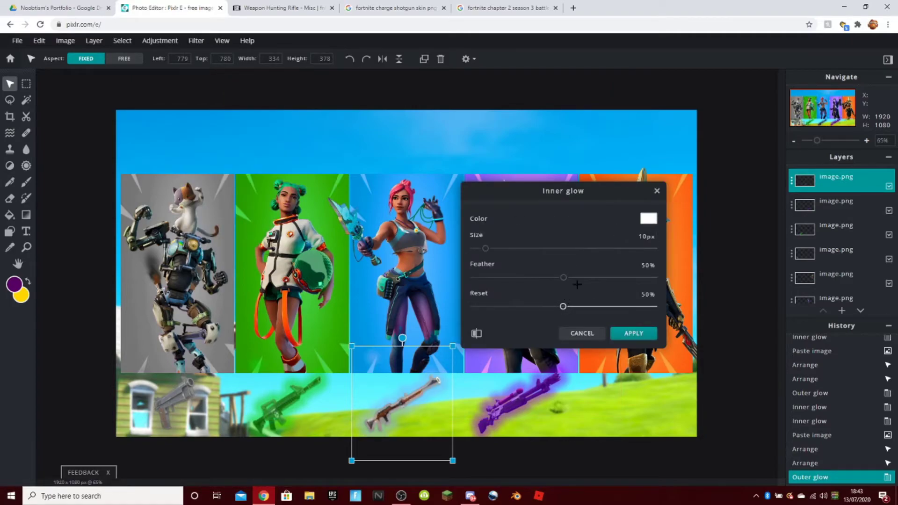
{"action": "left_click", "coordinate": [648, 218]}
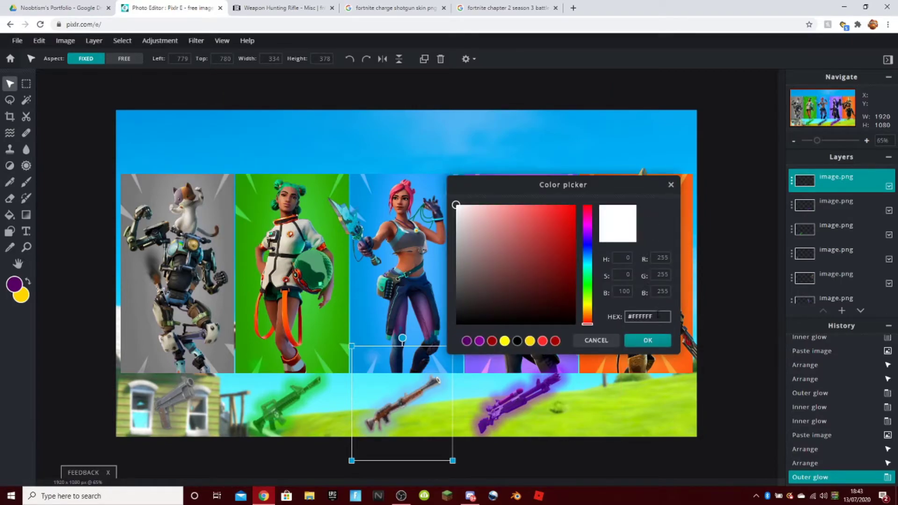
{"action": "type", "text": "0062FF"}
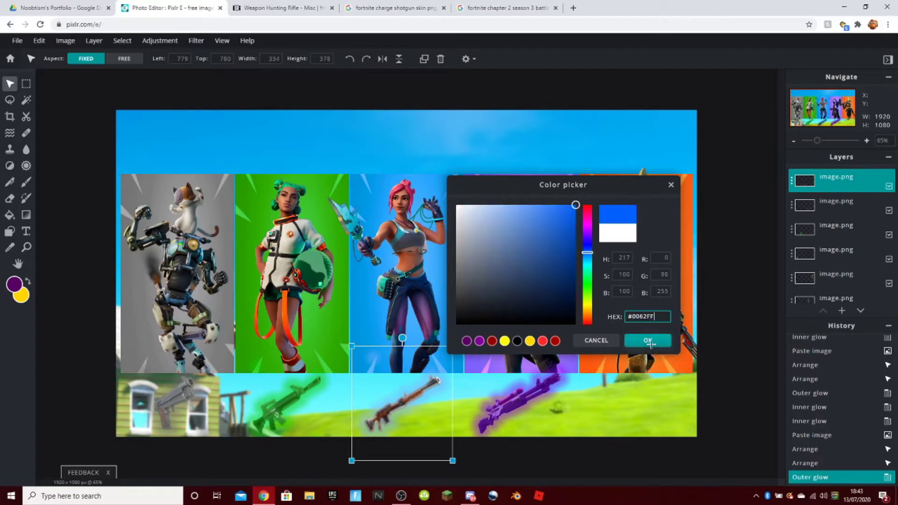
{"action": "left_click", "coordinate": [648, 341]}
Set the hunting rifle's inner glow to 100% feather and a larger size, apply it and deselect the rifle.
{"action": "left_click_drag", "start_coordinate": [486, 248], "coordinate": [546, 248]}
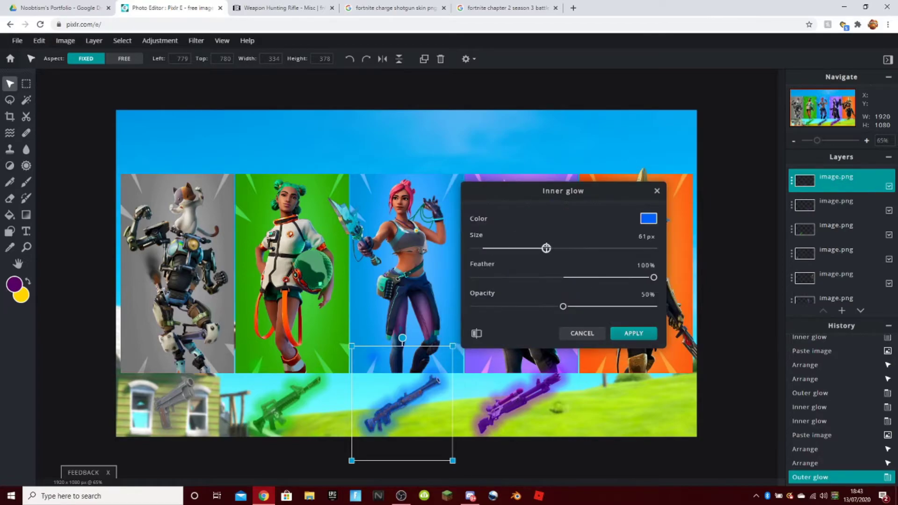
{"action": "left_click", "coordinate": [528, 249]}
{"action": "left_click", "coordinate": [633, 333]}
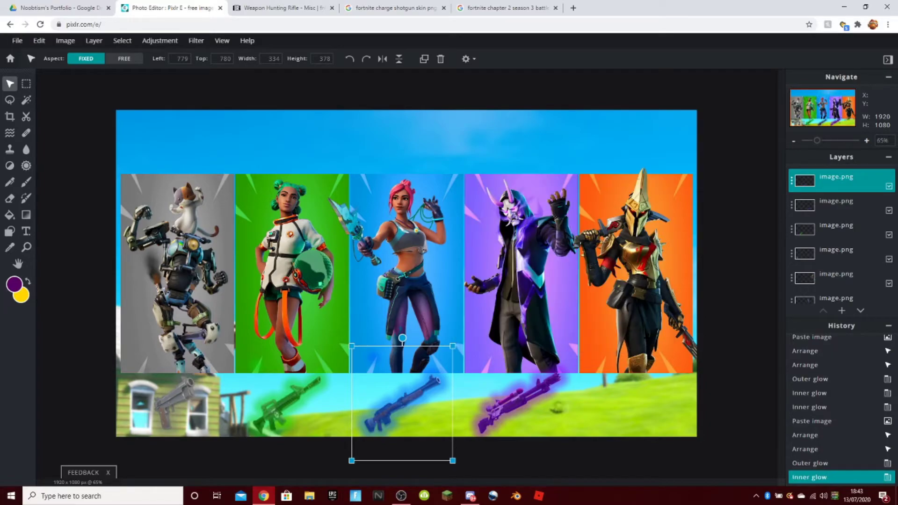
{"action": "scroll", "coordinate": [661, 373], "scroll_direction": "down", "scroll_amount": 4}
{"action": "left_click", "coordinate": [651, 378]}
{"action": "scroll", "coordinate": [592, 377], "scroll_direction": "up", "scroll_amount": 3}
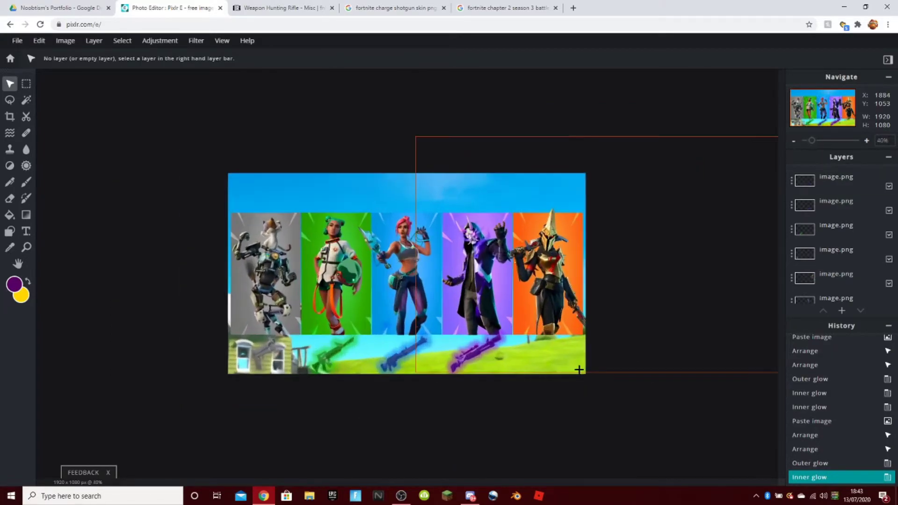
Look through the weapon icons on fnbr.co and the charge shotgun image results for another gun.
{"action": "key", "text": "ctrl+Tab"}
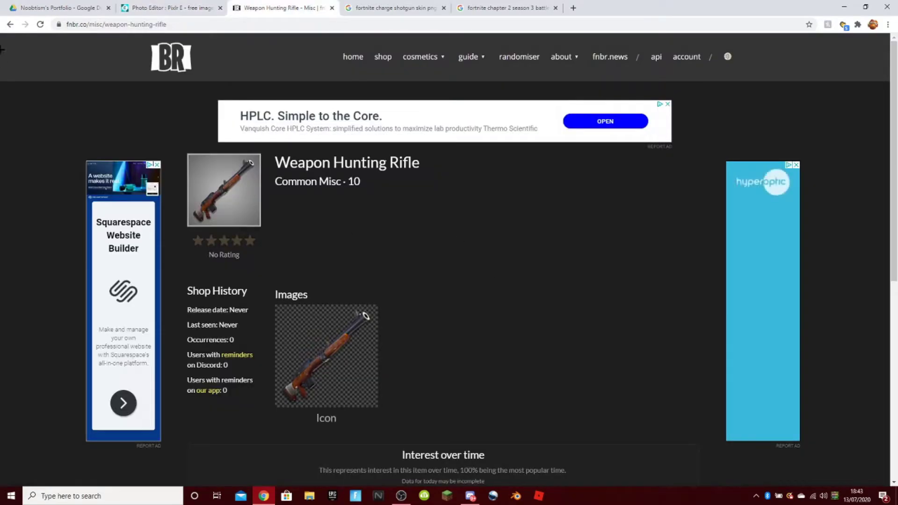
{"action": "key", "text": "alt+Left"}
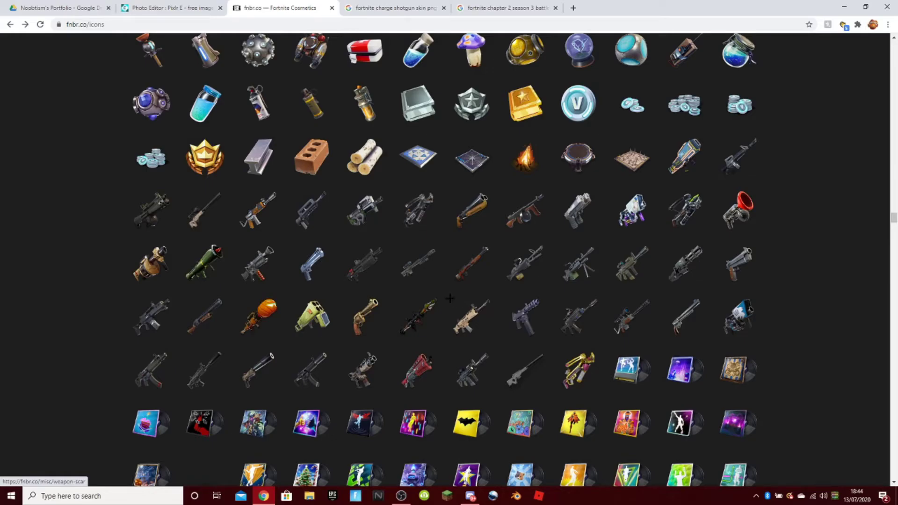
{"action": "left_click", "coordinate": [360, 9]}
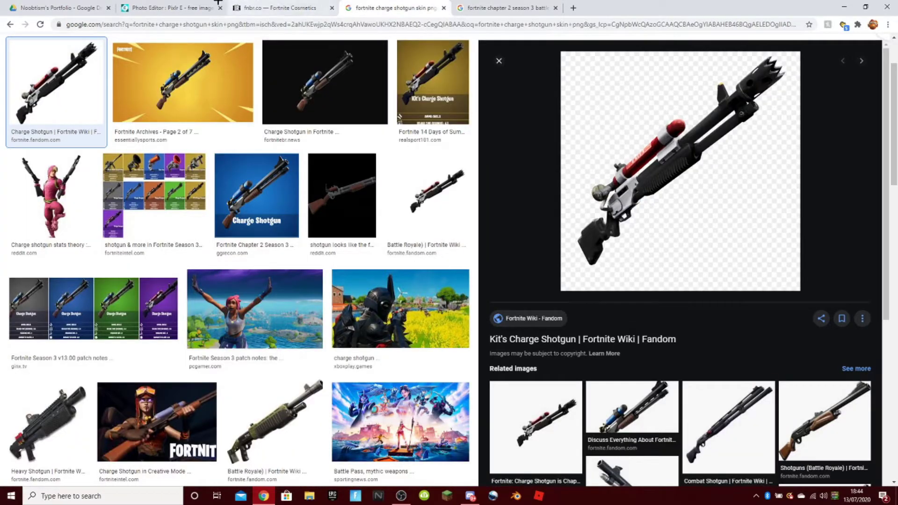
{"action": "key", "text": "ctrl+2"}
Search Google Images for "fortnite burst png".
{"action": "left_click", "coordinate": [361, 6]}
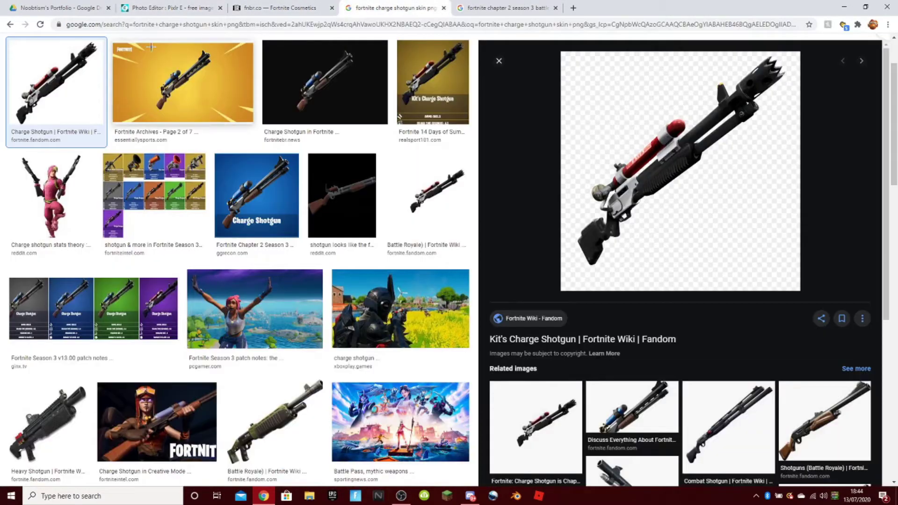
{"action": "scroll", "coordinate": [125, 114], "scroll_direction": "up", "scroll_amount": 2}
{"action": "left_click_drag", "start_coordinate": [154, 52], "coordinate": [112, 53]}
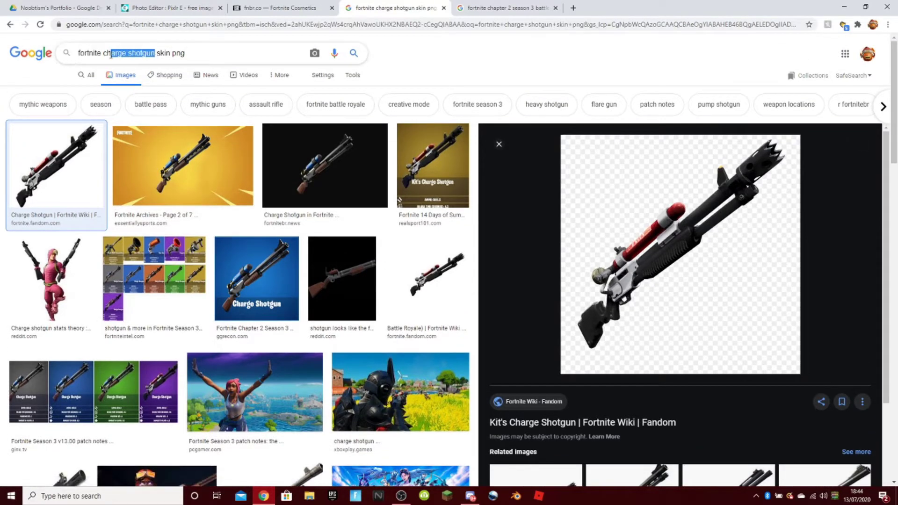
{"action": "type", "text": "burst"}
{"action": "key", "text": "Return"}
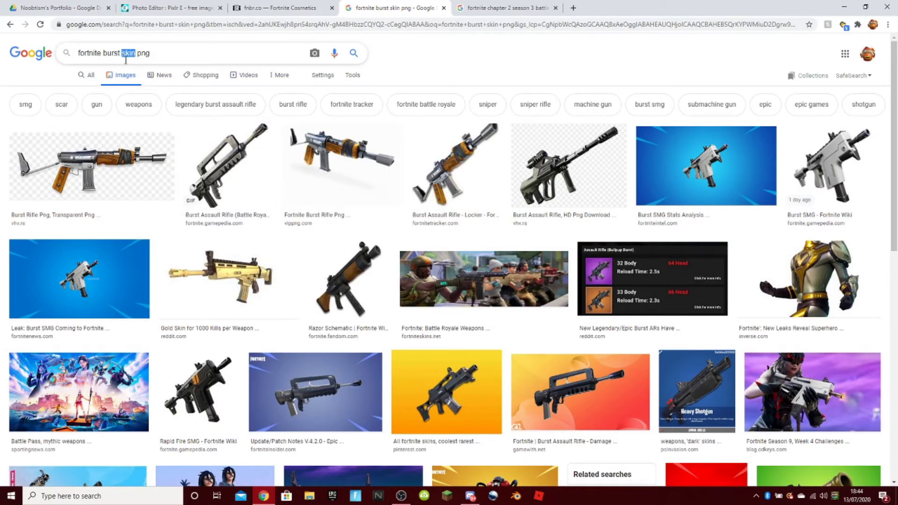
{"action": "key", "text": "BackSpace"}
{"action": "key", "text": "Return"}
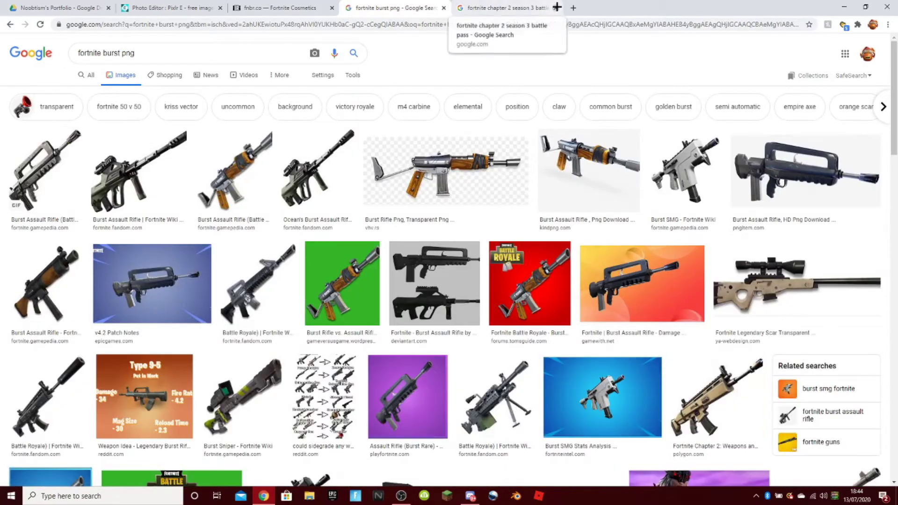
Close the battle pass search tab and copy the Fortnite Wiki's Burst Assault Rifle image.
{"action": "left_click", "coordinate": [557, 7]}
{"action": "left_click", "coordinate": [154, 162]}
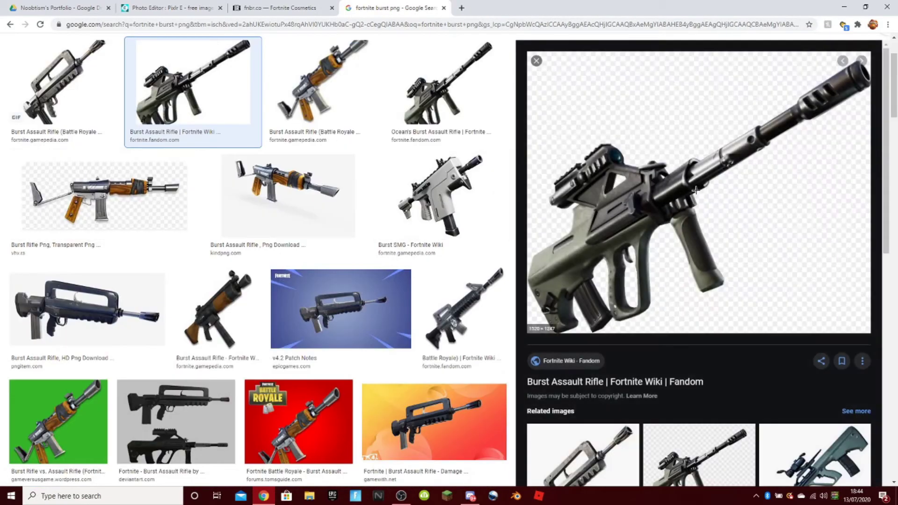
{"action": "right_click", "coordinate": [696, 190]}
{"action": "left_click", "coordinate": [442, 88]}
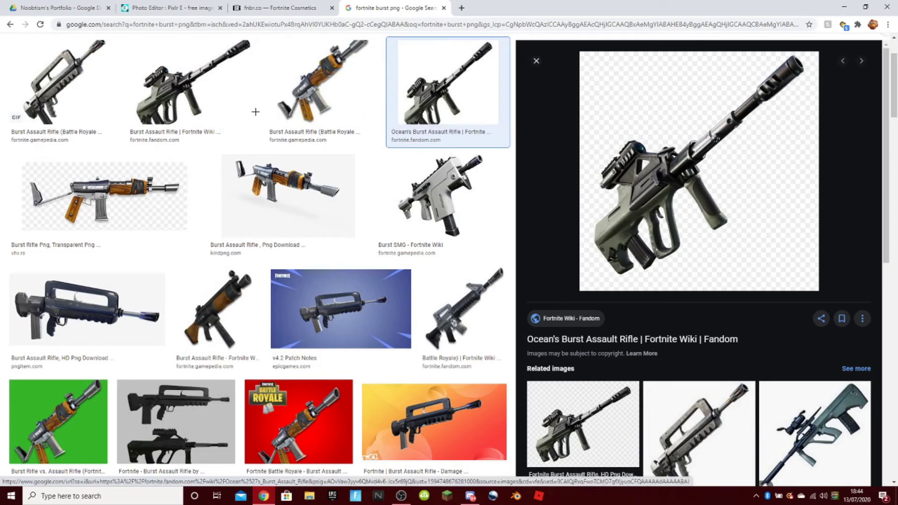
{"action": "left_click", "coordinate": [179, 83]}
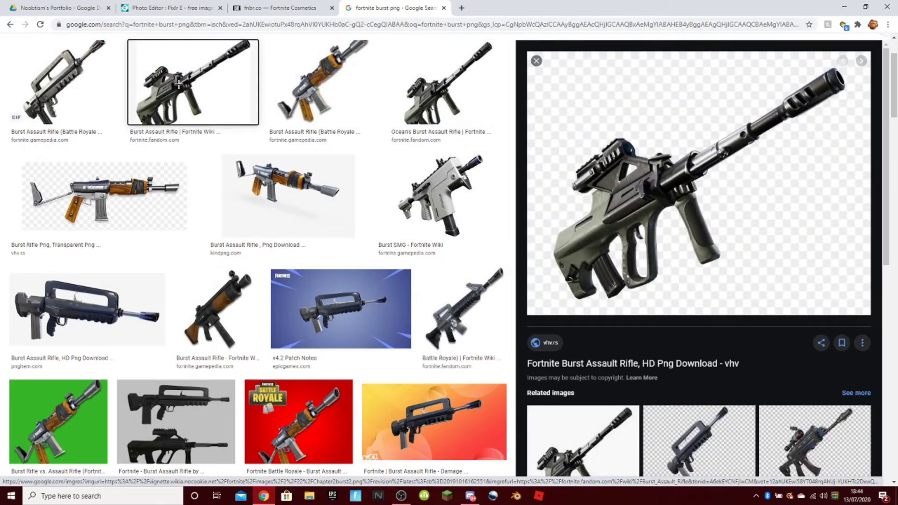
{"action": "right_click", "coordinate": [668, 179]}
{"action": "left_click", "coordinate": [686, 275]}
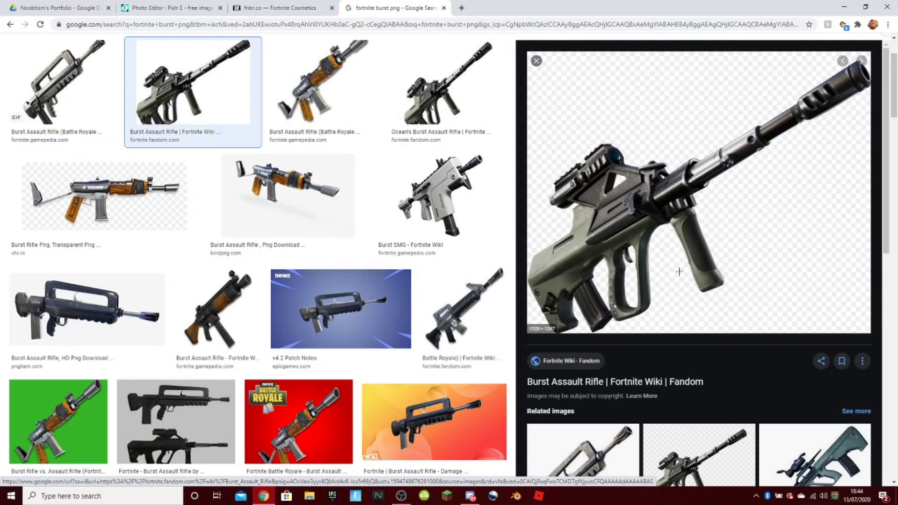
Paste the burst rifle into the Pixlr thumbnail, scale it to about 272 by 223 px and place it beneath the orange panel.
{"action": "left_click", "coordinate": [169, 8]}
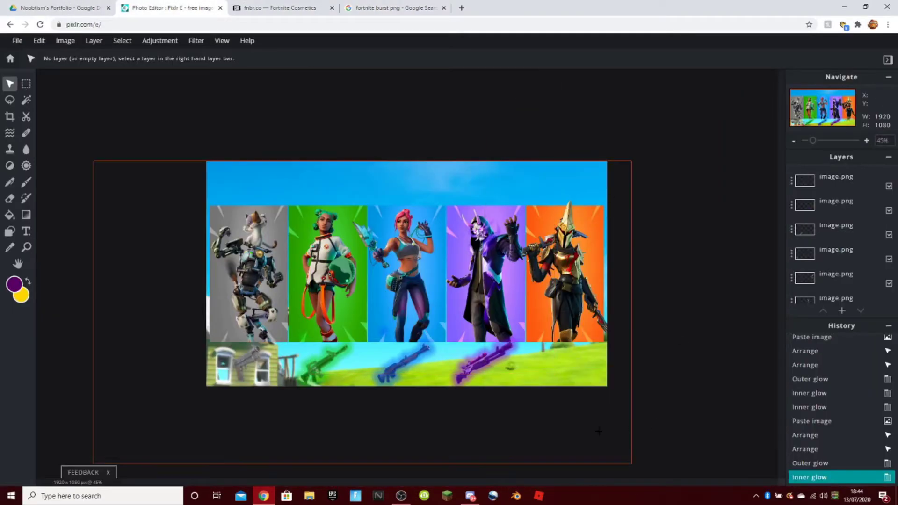
{"action": "key", "text": "ctrl+v"}
{"action": "left_click_drag", "start_coordinate": [248, 143], "coordinate": [439, 299]}
{"action": "left_click_drag", "start_coordinate": [504, 365], "coordinate": [602, 346]}
{"action": "left_click", "coordinate": [659, 285]}
{"action": "left_click", "coordinate": [659, 284]}
{"action": "left_click_drag", "start_coordinate": [661, 280], "coordinate": [555, 354]}
{"action": "scroll", "coordinate": [584, 393], "scroll_direction": "up", "scroll_amount": 6}
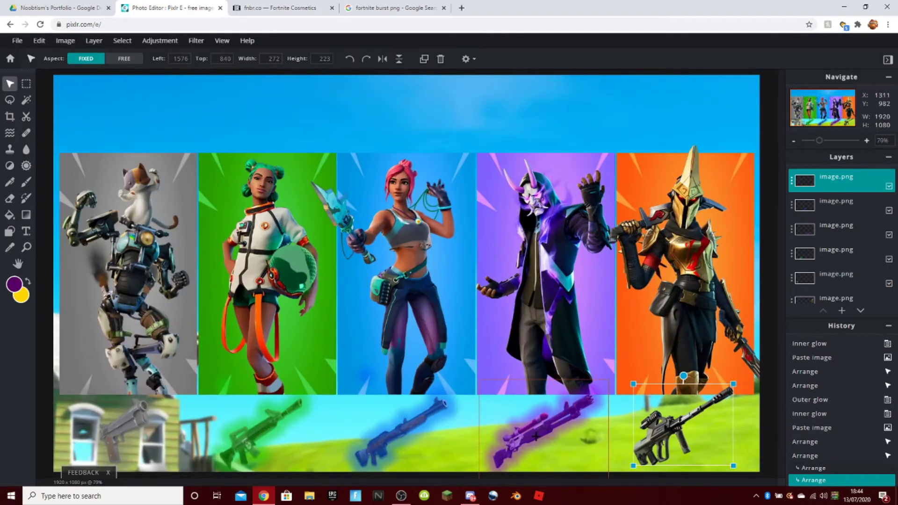
{"action": "left_click", "coordinate": [589, 396]}
{"action": "scroll", "coordinate": [589, 395], "scroll_direction": "down", "scroll_amount": 5}
{"action": "left_click", "coordinate": [573, 380]}
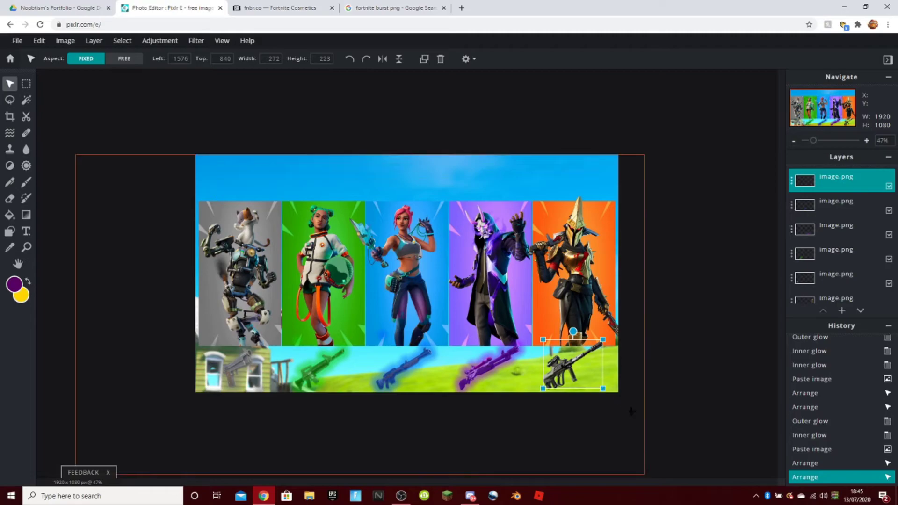
{"action": "left_click", "coordinate": [666, 429]}
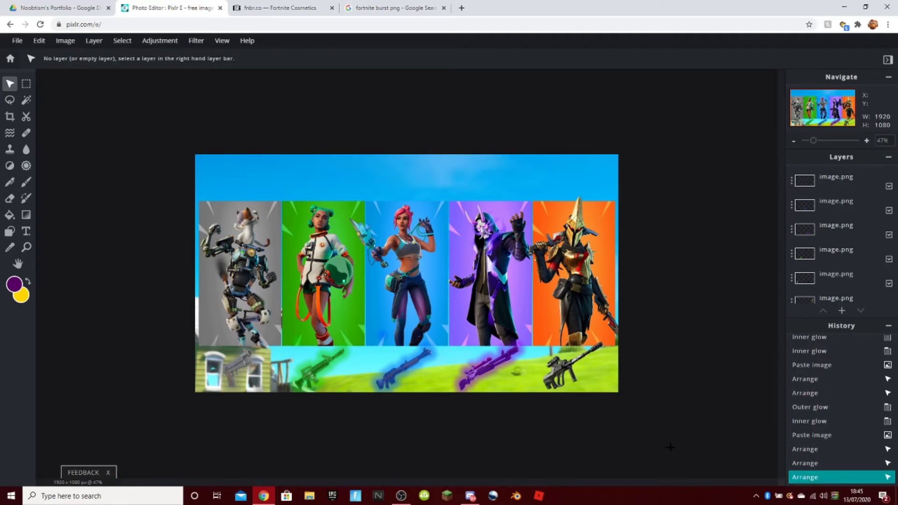
Nudge the burst rifle slightly to the right beneath the orange panel and deselect it.
{"action": "left_click", "coordinate": [575, 375]}
{"action": "key", "text": "Right"}
{"action": "key", "text": "Right"}
{"action": "key", "text": "Right"}
{"action": "key", "text": "Right"}
{"action": "key", "text": "Right"}
{"action": "left_click", "coordinate": [690, 463]}
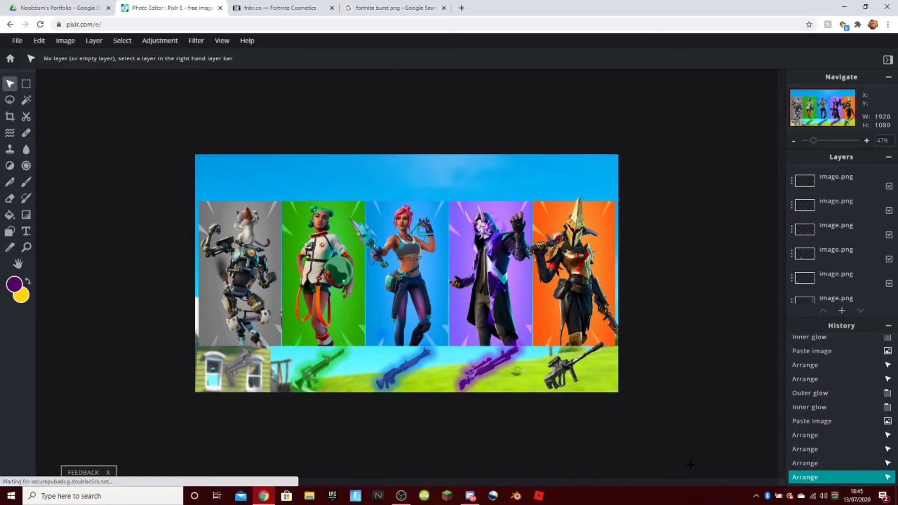
{"action": "scroll", "coordinate": [690, 464], "scroll_direction": "down", "scroll_amount": 3}
{"action": "scroll", "coordinate": [687, 465], "scroll_direction": "down", "scroll_amount": 2}
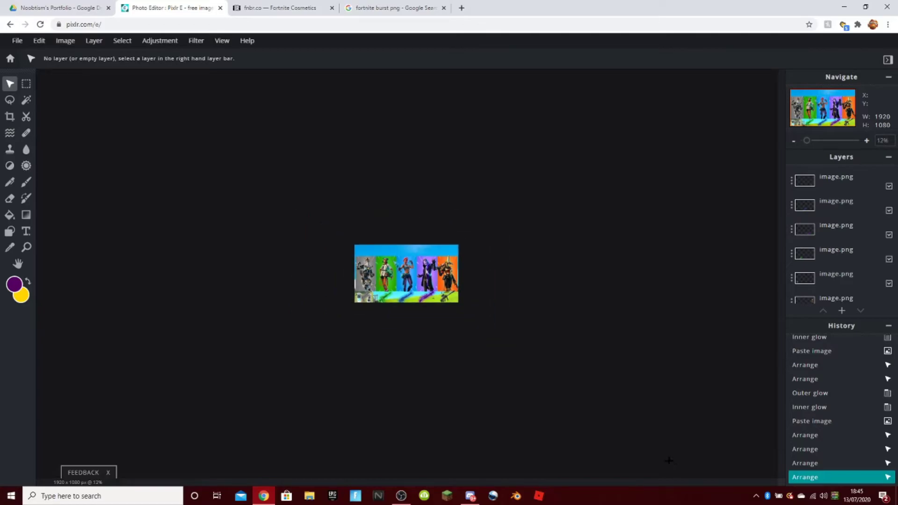
Nudge the burst rifle further right to a left position of about 1581 px and deselect it.
{"action": "left_click", "coordinate": [447, 297]}
{"action": "key", "text": "Right"}
{"action": "key", "text": "Right"}
{"action": "key", "text": "Right"}
{"action": "key", "text": "Right"}
{"action": "key", "text": "Right"}
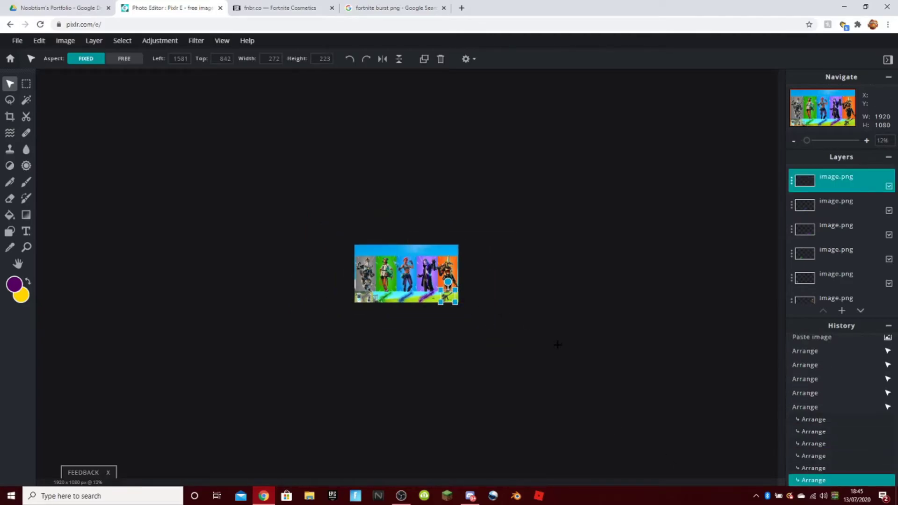
{"action": "left_click", "coordinate": [557, 345]}
Move the burst rifle to about 1601 px from the left and 842 px from the top, centring it beneath the orange panel.
{"action": "scroll", "coordinate": [566, 364], "scroll_direction": "up", "scroll_amount": 4}
{"action": "left_click_drag", "start_coordinate": [566, 365], "coordinate": [572, 368]}
{"action": "left_click", "coordinate": [653, 391]}
{"action": "scroll", "coordinate": [673, 410], "scroll_direction": "down", "scroll_amount": 4}
{"action": "scroll", "coordinate": [661, 410], "scroll_direction": "up", "scroll_amount": 4}
{"action": "left_click_drag", "start_coordinate": [635, 404], "coordinate": [633, 402]}
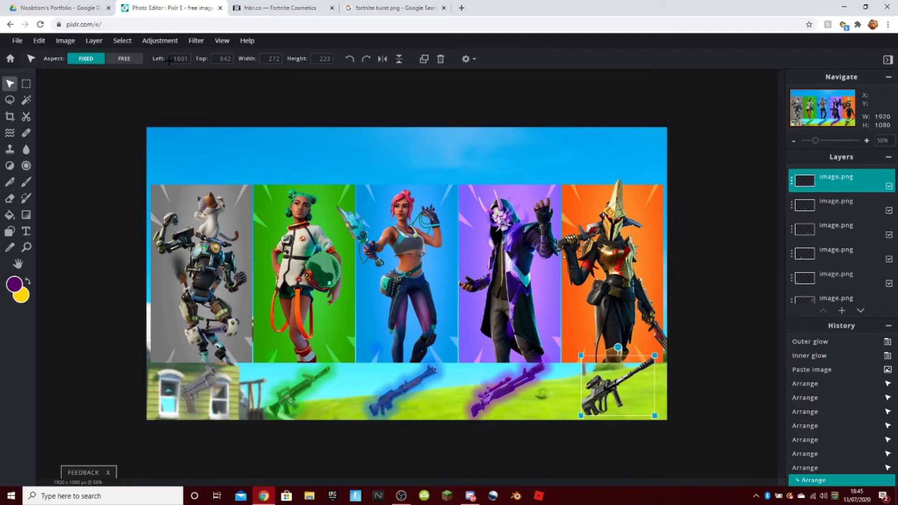
Add an outer glow to the burst rifle with 40 px size, 100% feather and 50% opacity.
{"action": "left_click", "coordinate": [196, 41]}
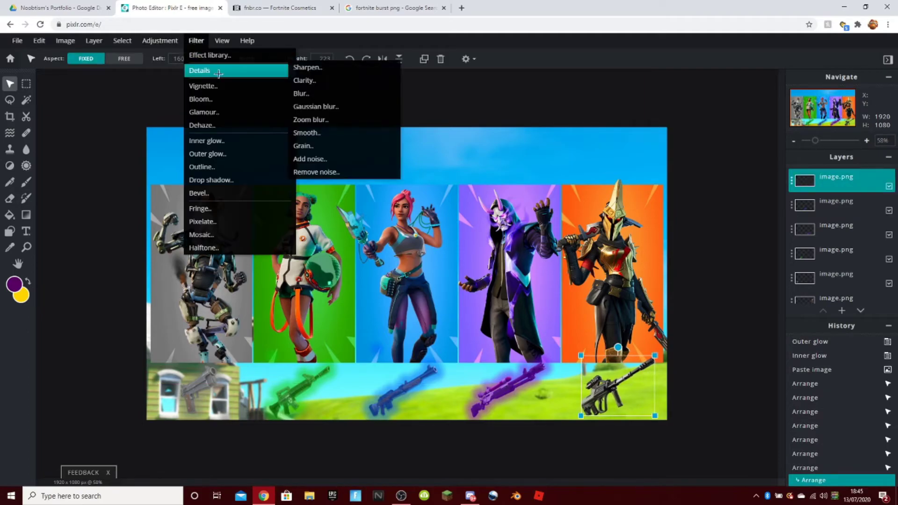
{"action": "left_click", "coordinate": [220, 150]}
{"action": "left_click_drag", "start_coordinate": [491, 249], "coordinate": [518, 248]}
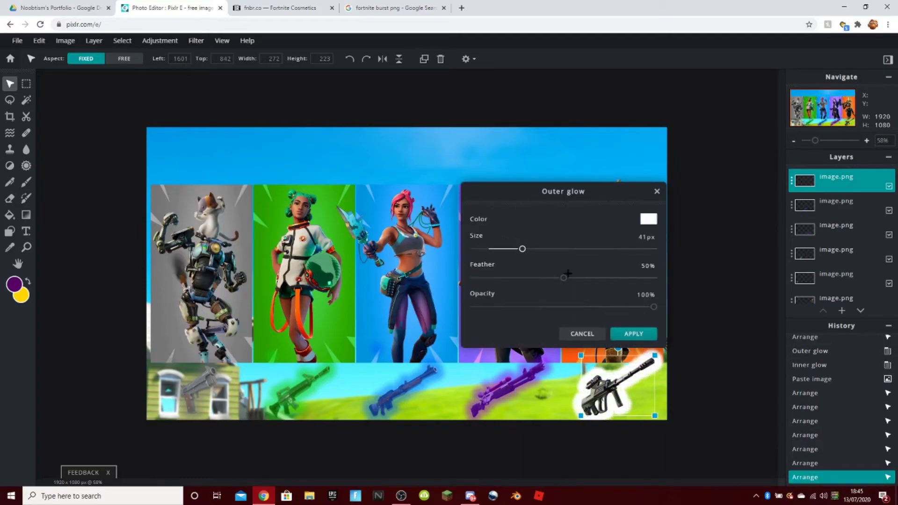
{"action": "left_click_drag", "start_coordinate": [570, 277], "coordinate": [674, 283]}
{"action": "left_click_drag", "start_coordinate": [593, 305], "coordinate": [571, 306]}
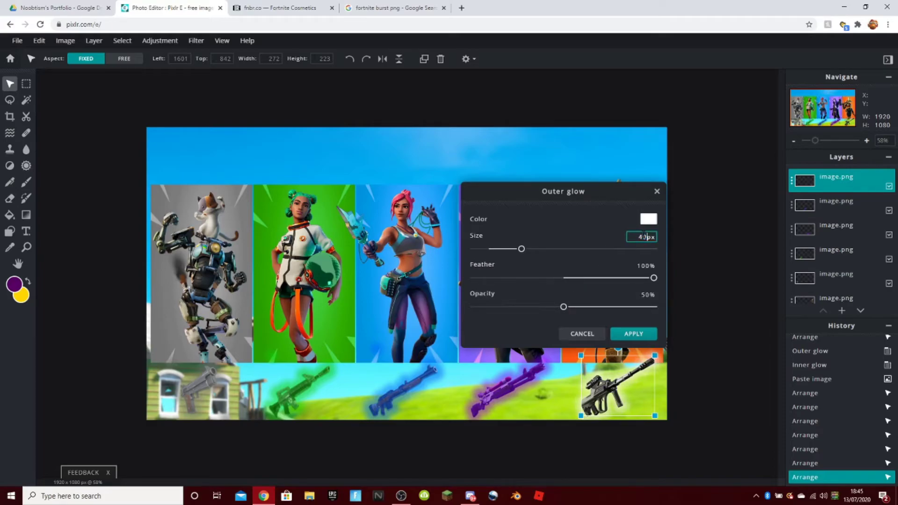
Set the burst rifle's outer glow colour to yellow #E8D900.
{"action": "left_click", "coordinate": [643, 219]}
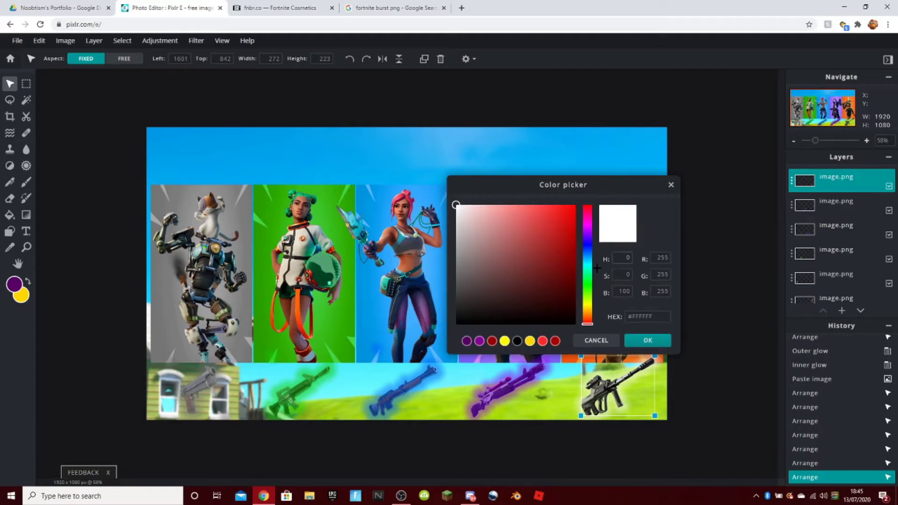
{"action": "left_click", "coordinate": [588, 303]}
{"action": "left_click", "coordinate": [575, 206]}
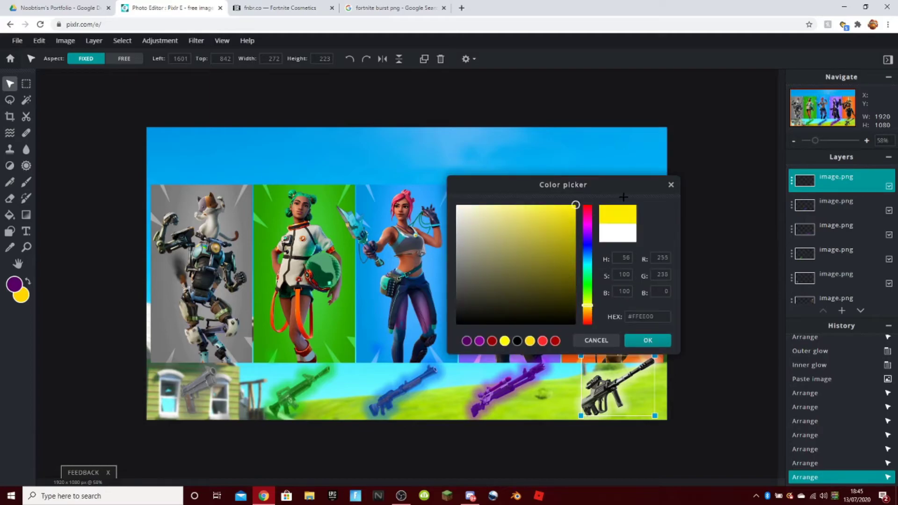
{"action": "left_click", "coordinate": [576, 217]}
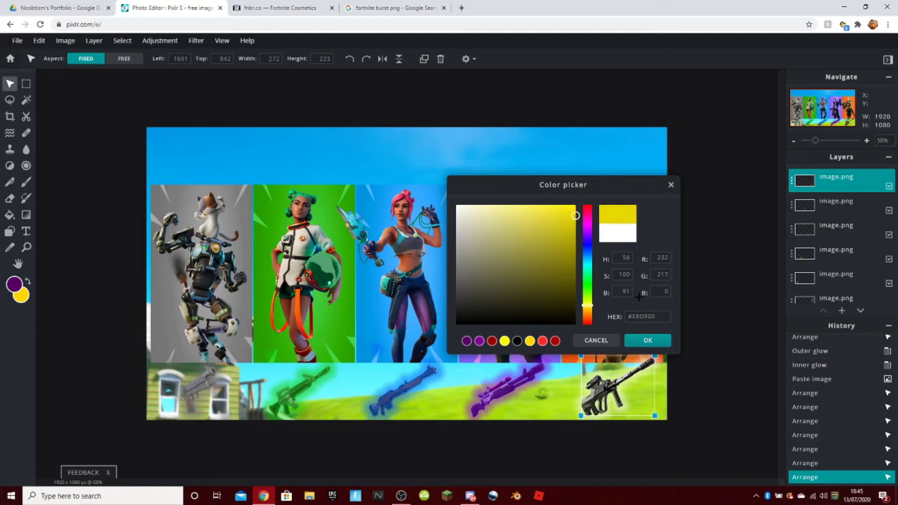
{"action": "left_click", "coordinate": [644, 338]}
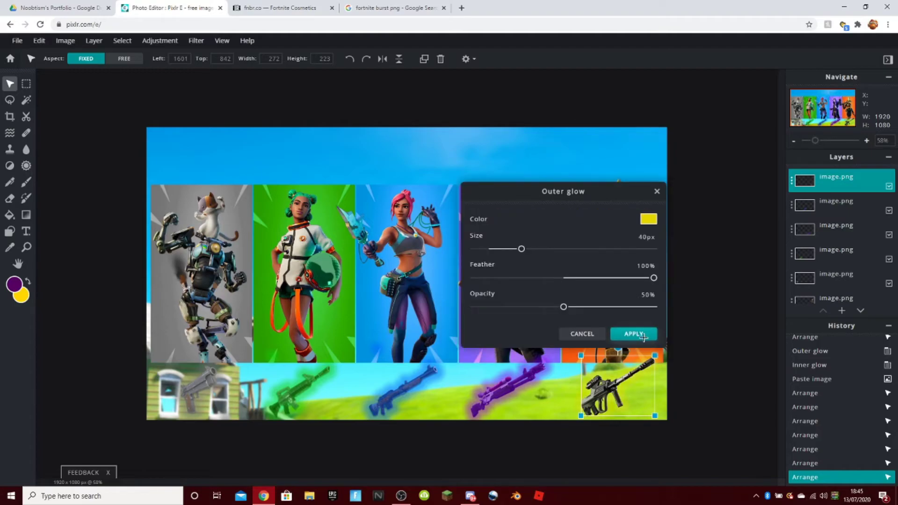
Search the web in a new tab for "gold colour hex" and copy the hex triplet FFD700.
{"action": "left_click", "coordinate": [648, 218]}
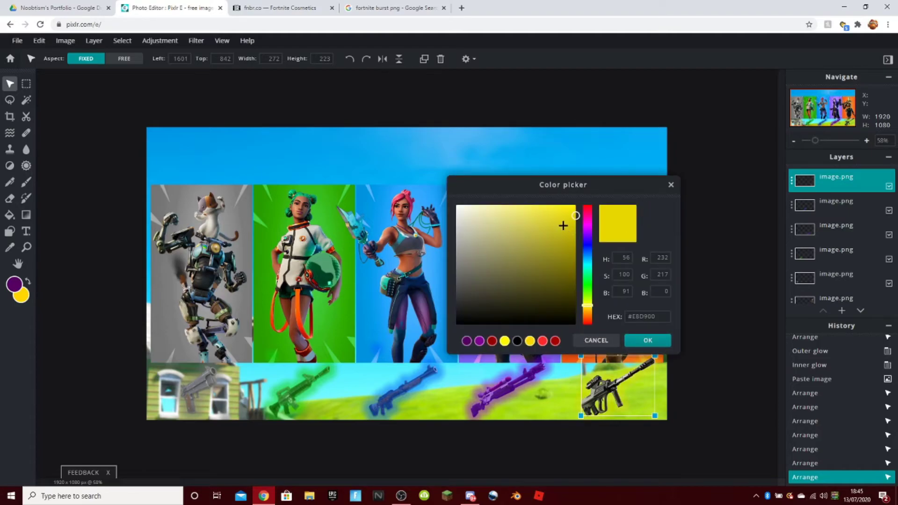
{"action": "left_click", "coordinate": [461, 8]}
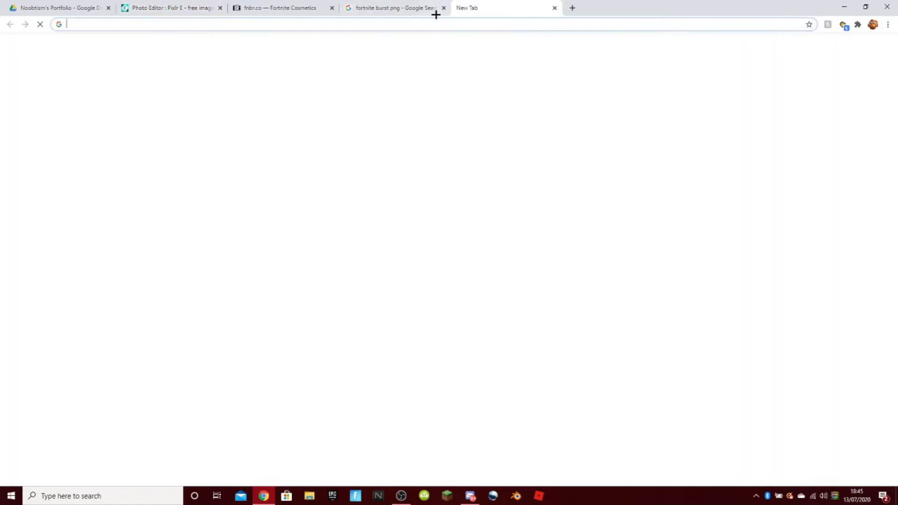
{"action": "type", "text": "gold"}
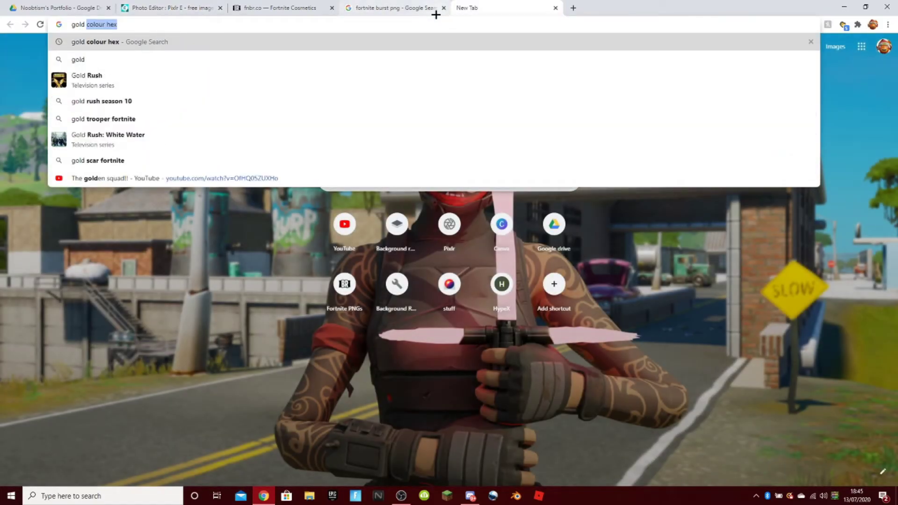
{"action": "key", "text": "Return"}
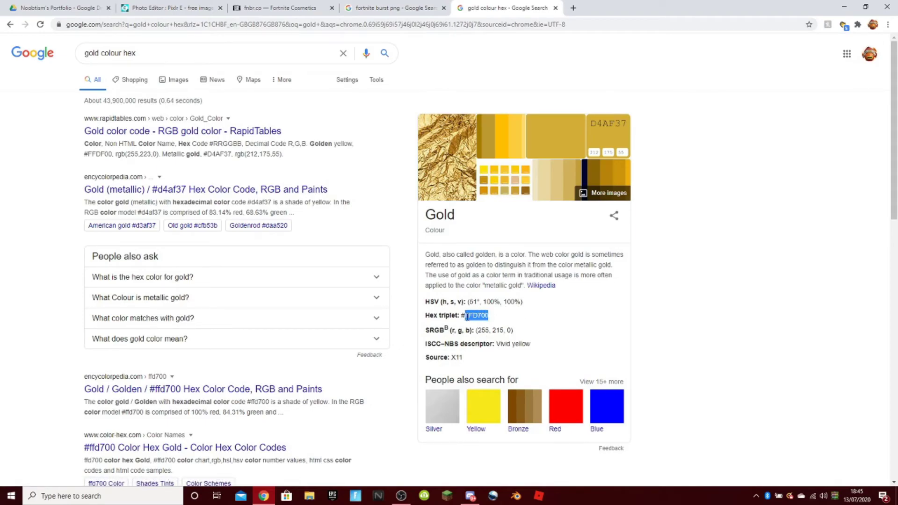
Set the burst rifle's outer glow colour to gold #FFD700 in Pixlr and apply the glow.
{"action": "left_click", "coordinate": [393, 8]}
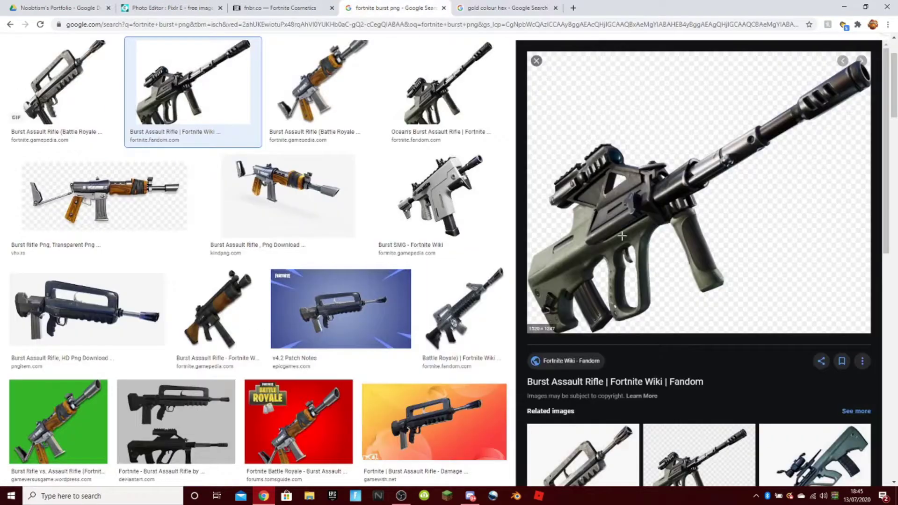
{"action": "left_click", "coordinate": [164, 7]}
{"action": "left_click", "coordinate": [642, 317]}
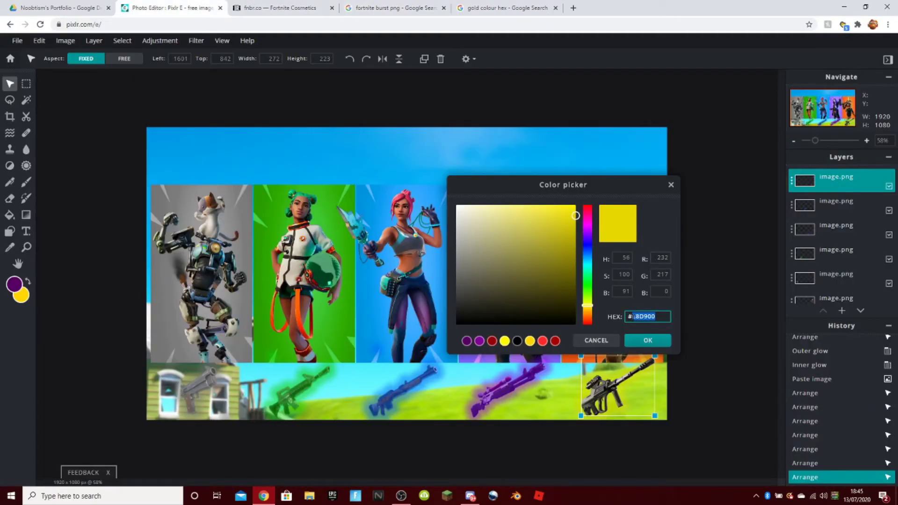
{"action": "type", "text": "#FFD700"}
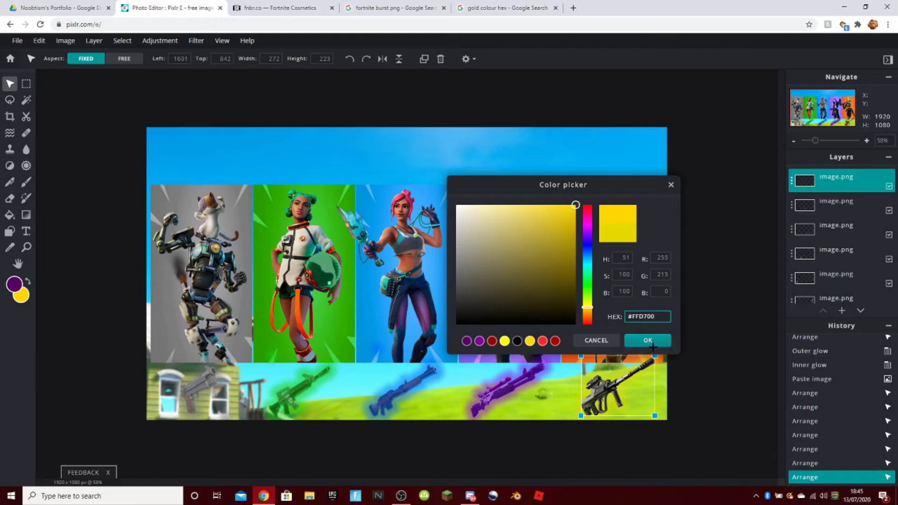
{"action": "left_click", "coordinate": [653, 340]}
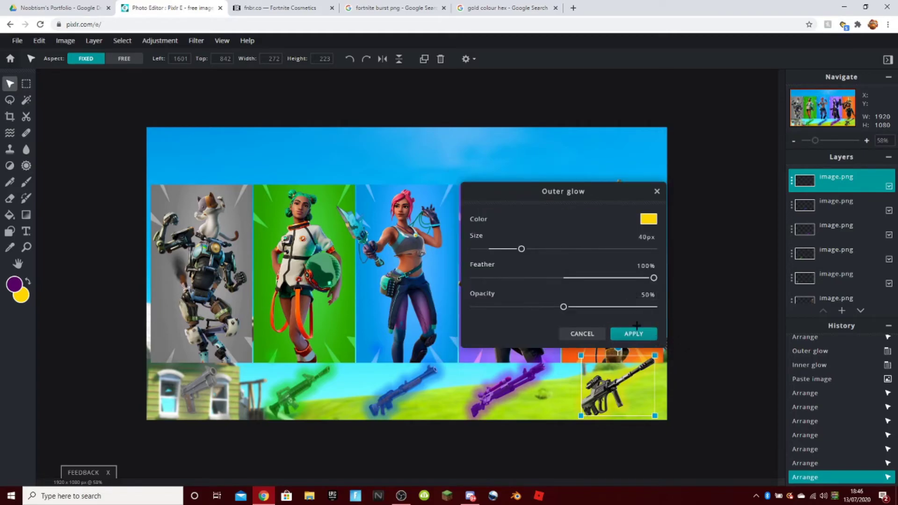
{"action": "left_click_drag", "start_coordinate": [588, 308], "coordinate": [612, 315]}
{"action": "left_click", "coordinate": [621, 335]}
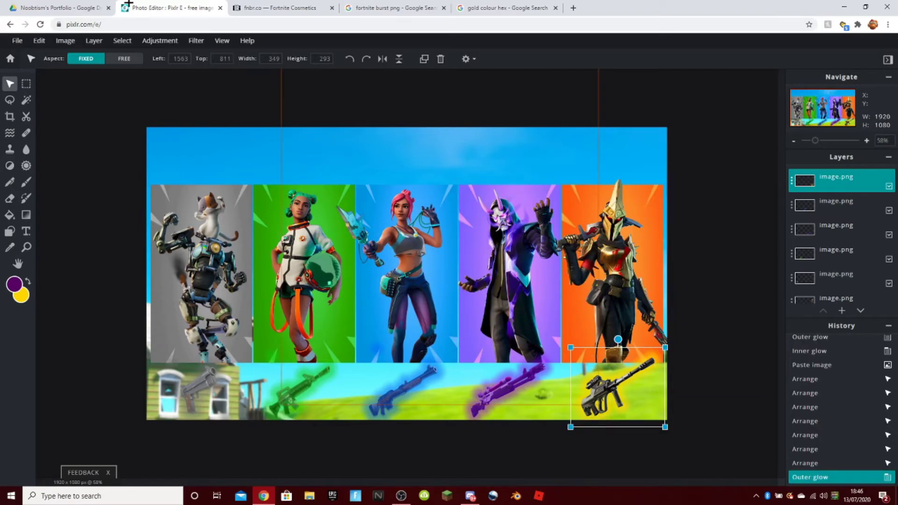
Start an inner glow on the burst rifle with 49 px size, 100% feather and 50% opacity.
{"action": "left_click", "coordinate": [172, 41]}
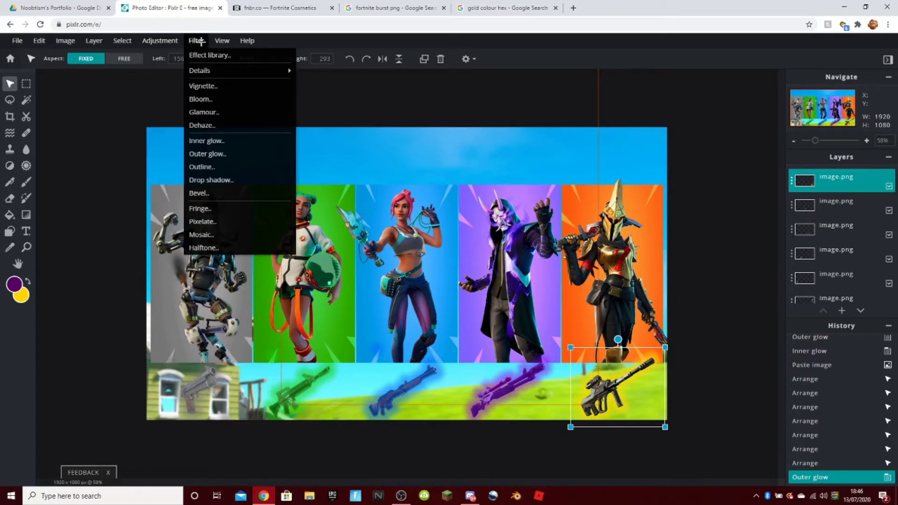
{"action": "left_click", "coordinate": [206, 140]}
{"action": "left_click_drag", "start_coordinate": [512, 248], "coordinate": [521, 249]}
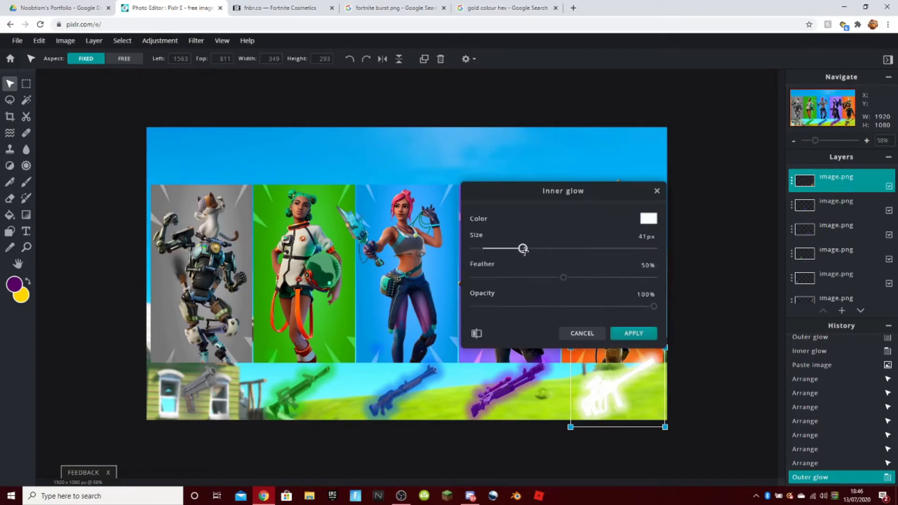
{"action": "left_click_drag", "start_coordinate": [582, 306], "coordinate": [689, 276]}
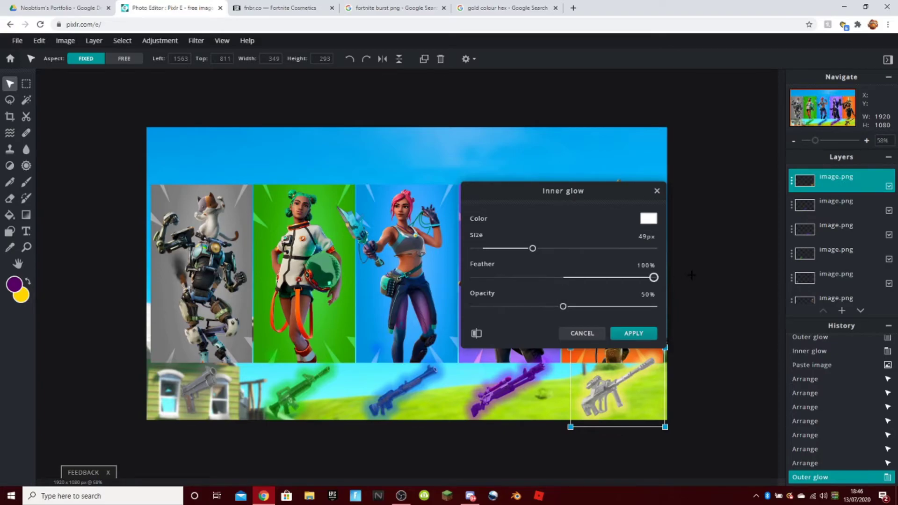
Set the inner glow colour to gold #FFD700, apply it and deselect the burst rifle.
{"action": "left_click", "coordinate": [649, 219]}
{"action": "left_click_drag", "start_coordinate": [653, 317], "coordinate": [645, 318]}
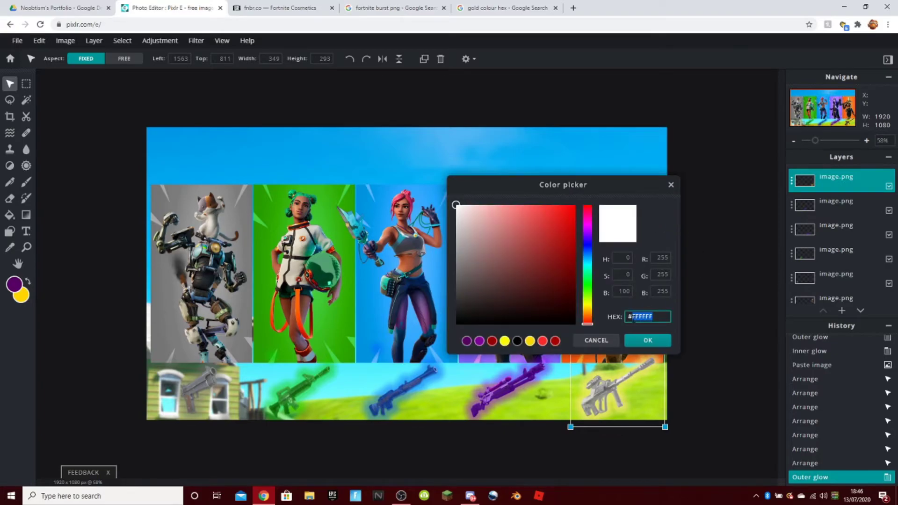
{"action": "type", "text": "D700"}
{"action": "left_click", "coordinate": [650, 340]}
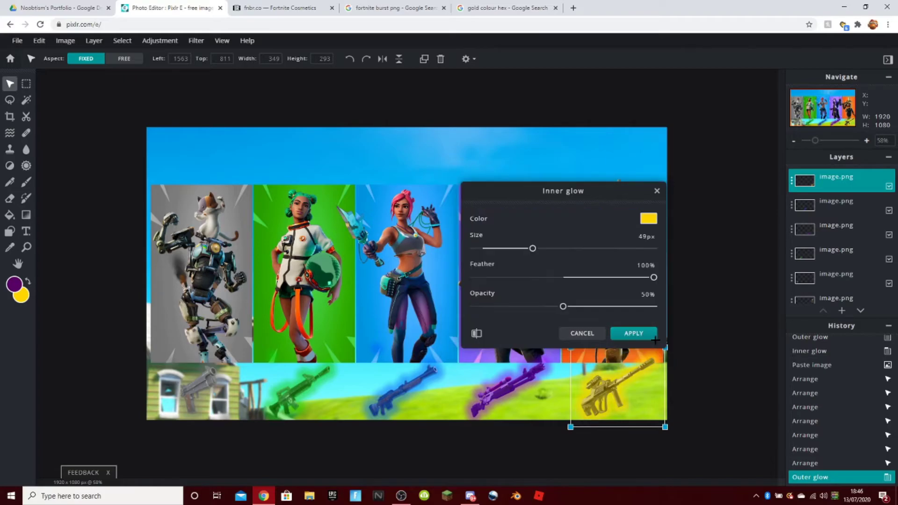
{"action": "left_click", "coordinate": [634, 332]}
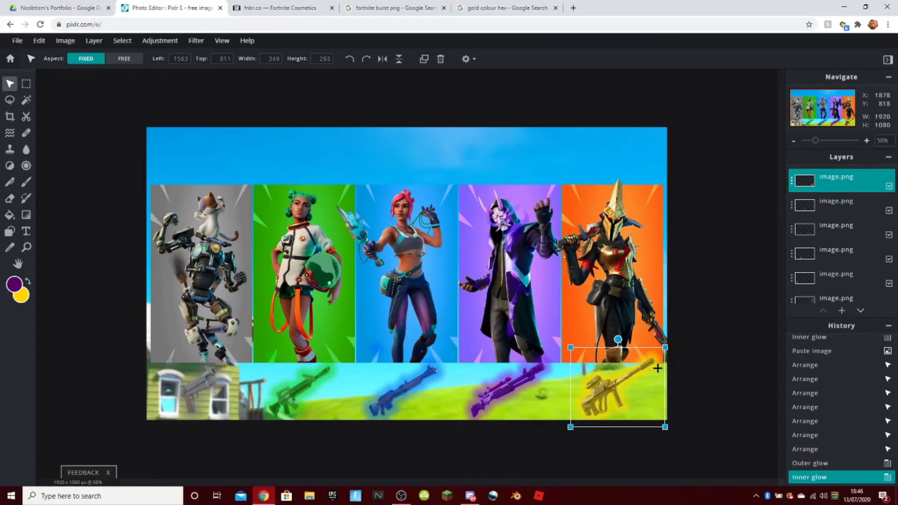
{"action": "scroll", "coordinate": [668, 397], "scroll_direction": "down", "scroll_amount": 5}
{"action": "left_click", "coordinate": [668, 407]}
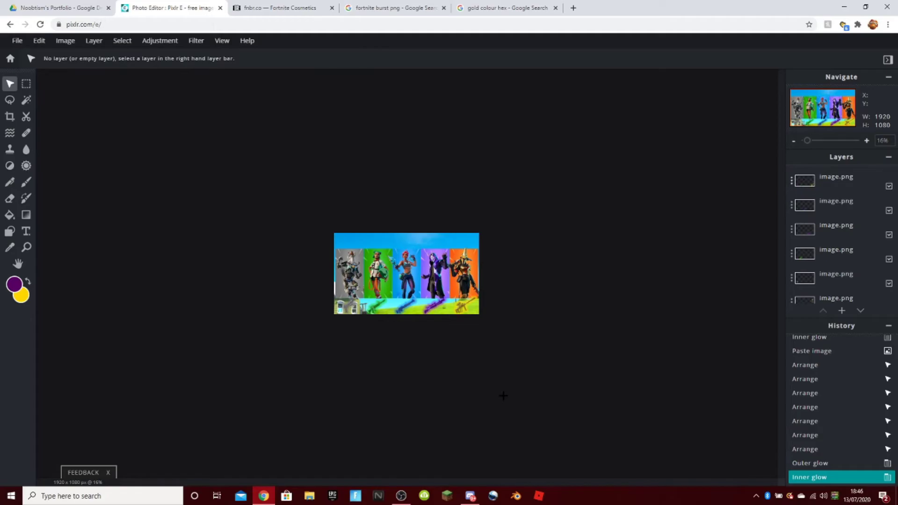
{"action": "scroll", "coordinate": [618, 357], "scroll_direction": "up", "scroll_amount": 5}
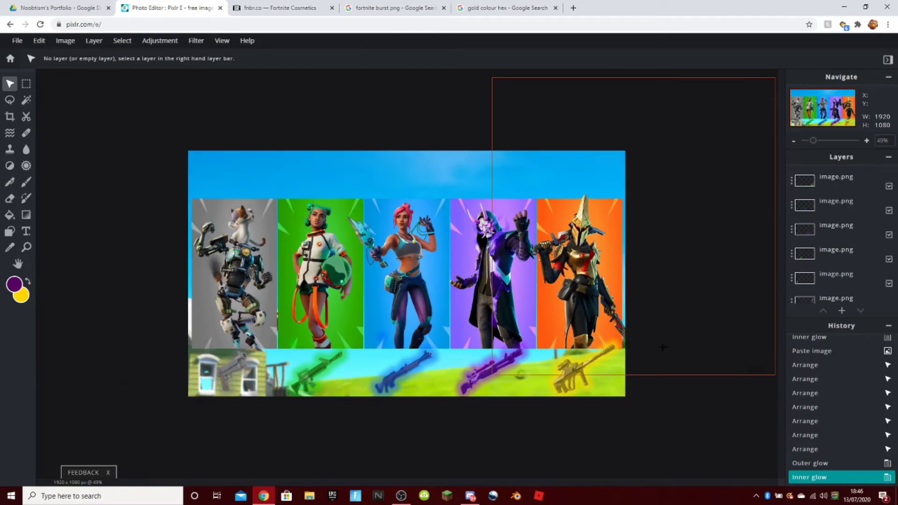
Add the Fortnite Arrow PNG from the Downloads folder as a new image layer.
{"action": "left_click", "coordinate": [842, 311]}
{"action": "left_click", "coordinate": [563, 260]}
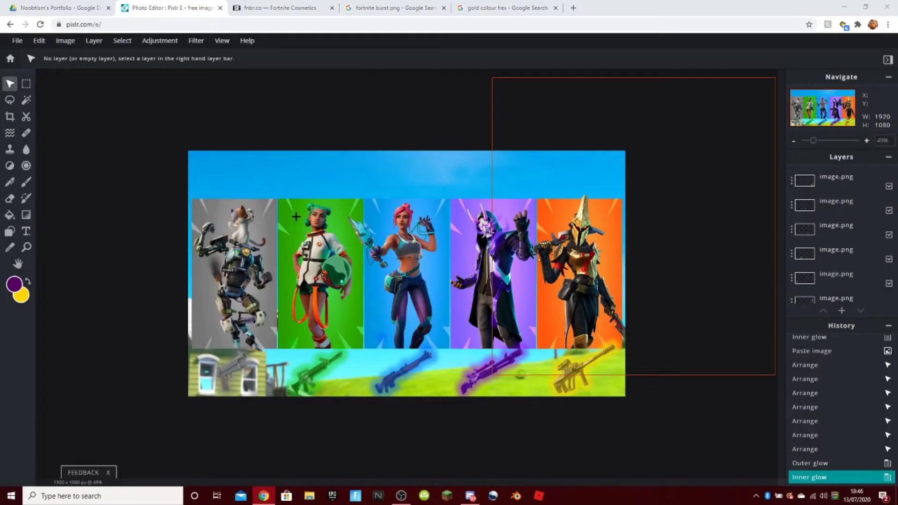
{"action": "left_click", "coordinate": [43, 149]}
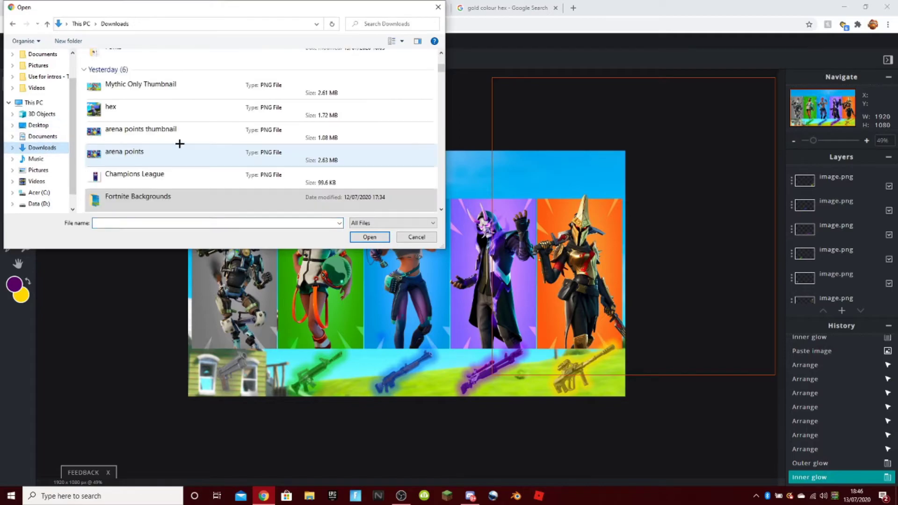
{"action": "scroll", "coordinate": [177, 143], "scroll_direction": "down", "scroll_amount": 10}
{"action": "scroll", "coordinate": [179, 143], "scroll_direction": "down", "scroll_amount": 12}
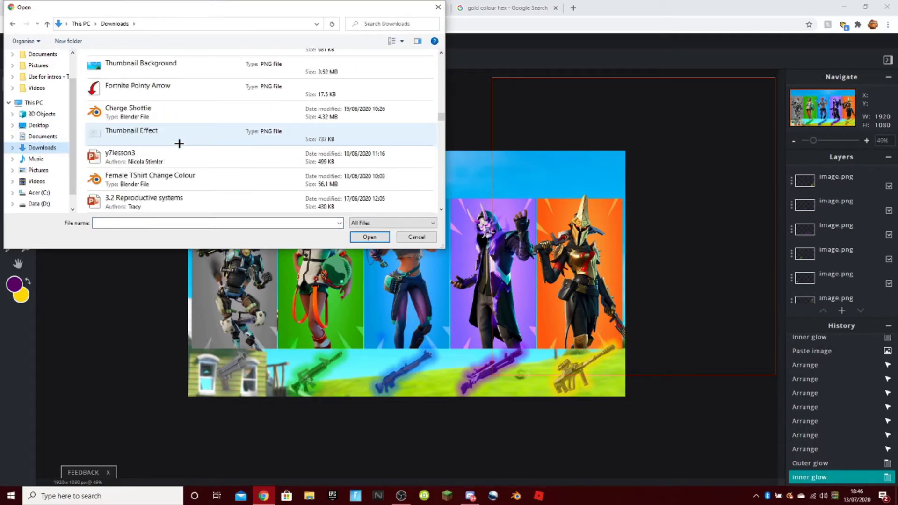
{"action": "scroll", "coordinate": [170, 143], "scroll_direction": "up", "scroll_amount": 1}
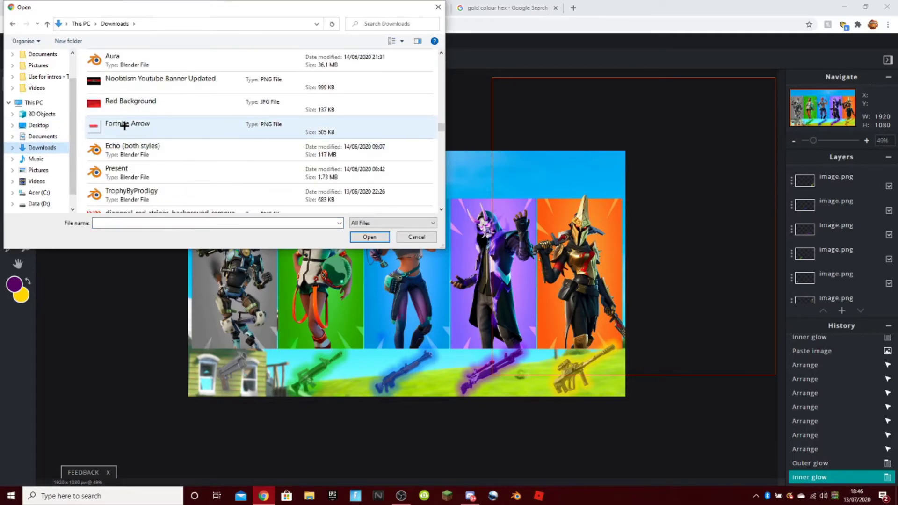
{"action": "double_click", "coordinate": [135, 130]}
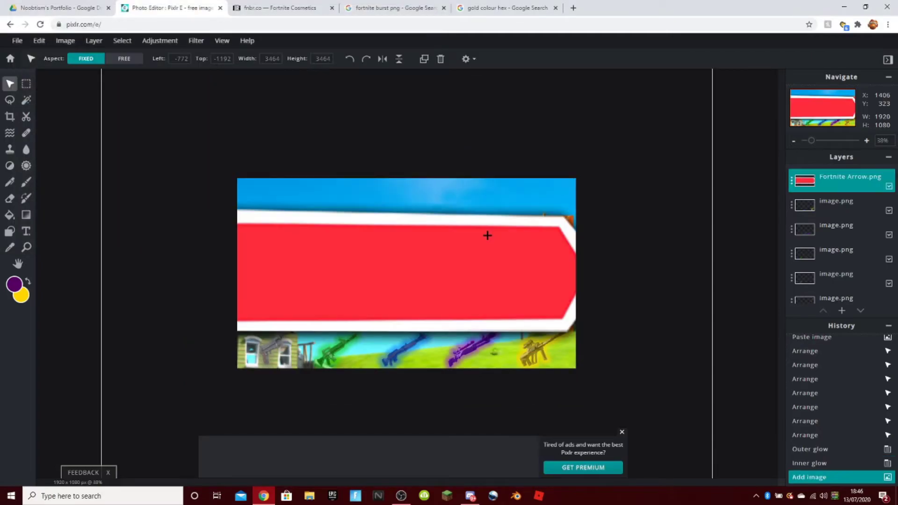
Scale the Fortnite Arrow image down to about 517 px square over the green panel and delete it.
{"action": "left_click_drag", "start_coordinate": [245, 112], "coordinate": [517, 295]}
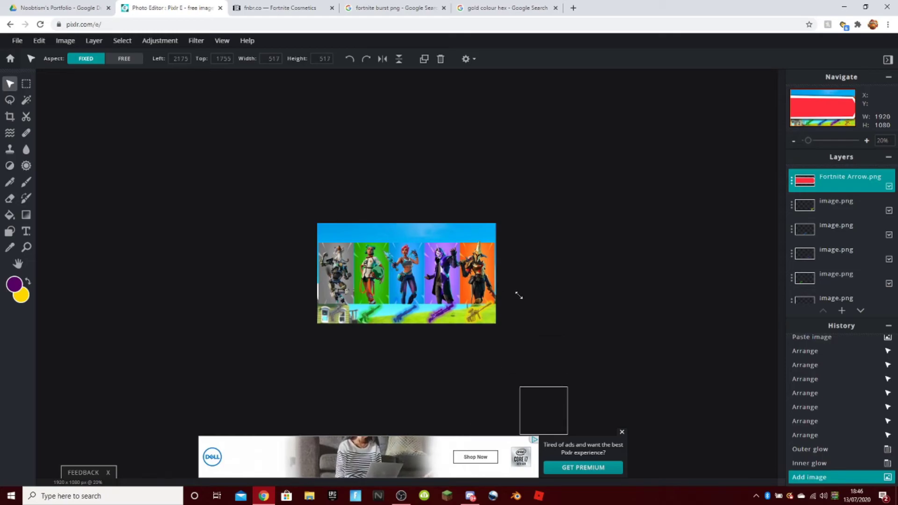
{"action": "left_click_drag", "start_coordinate": [552, 394], "coordinate": [372, 262]}
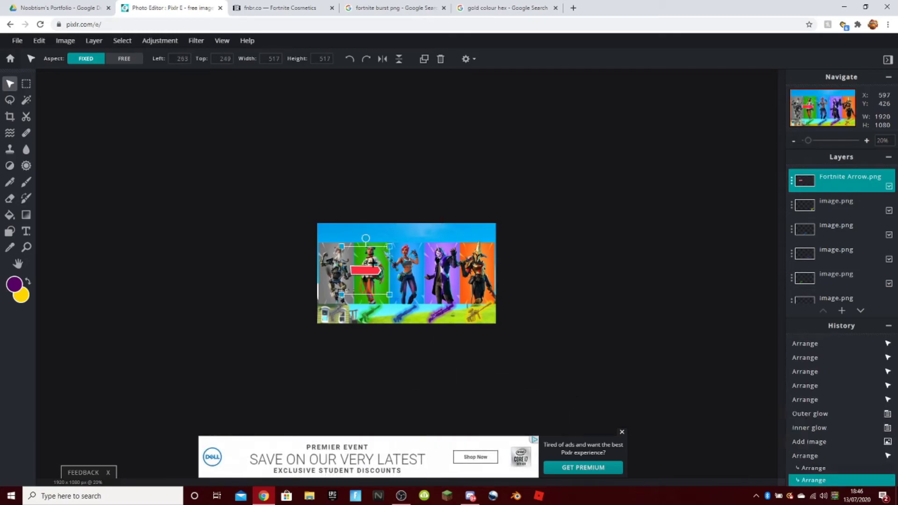
{"action": "scroll", "coordinate": [371, 262], "scroll_direction": "up", "scroll_amount": 3}
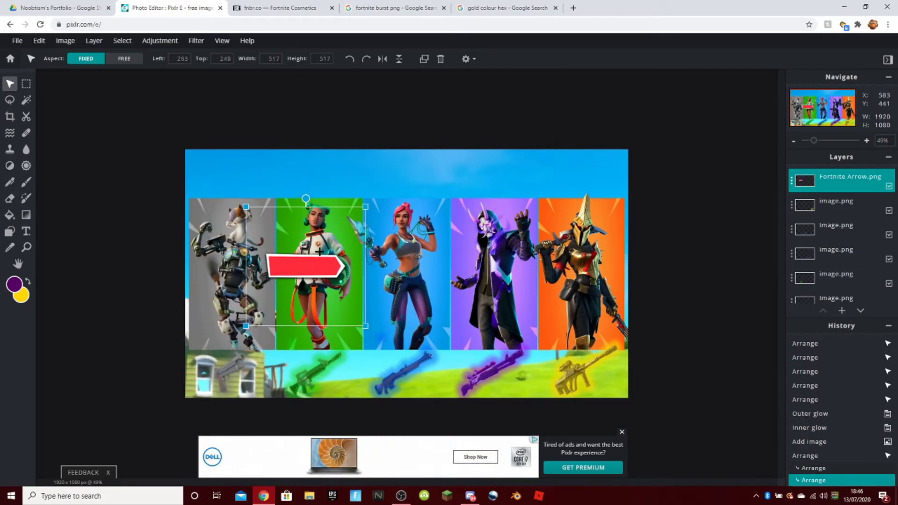
{"action": "key", "text": "Delete"}
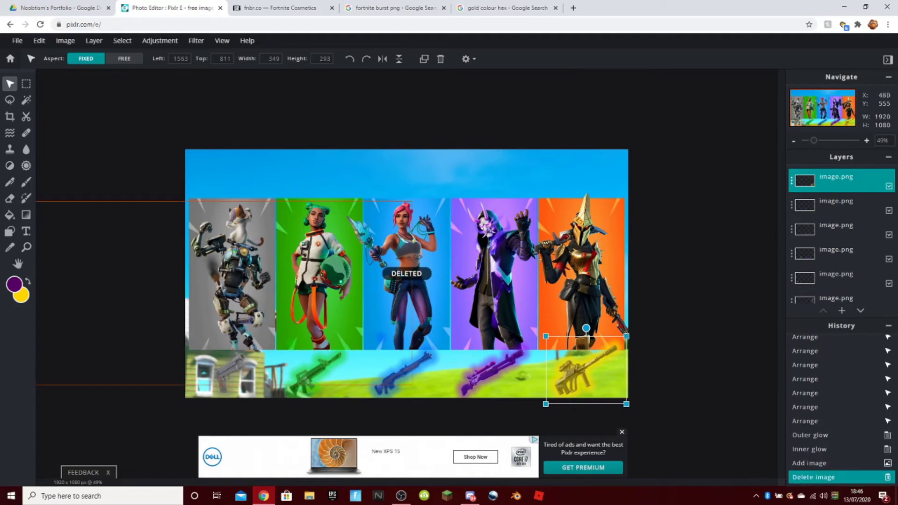
Add a text layer reading "RANDOM SKIN CHALLENGE".
{"action": "left_click", "coordinate": [25, 231]}
{"action": "left_click", "coordinate": [66, 58]}
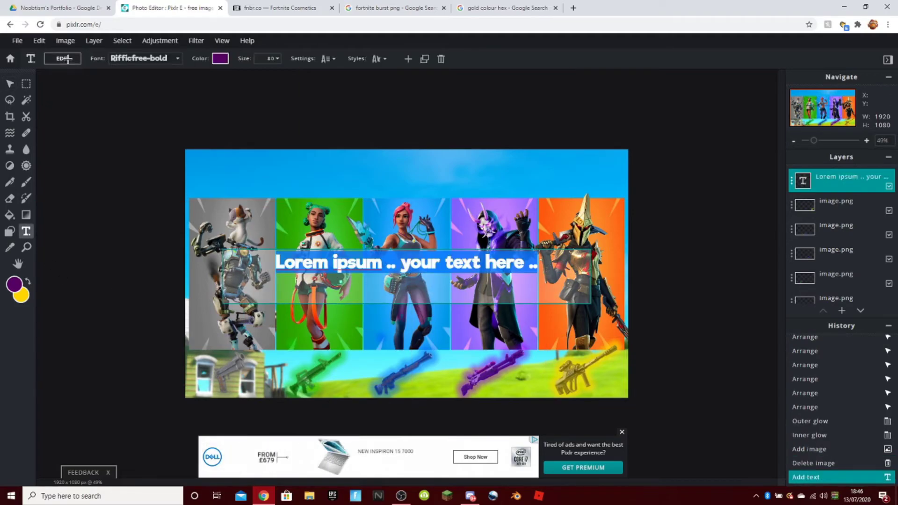
{"action": "key", "text": "BackSpace"}
{"action": "type", "text": "RANDOM SKIN CHA"}
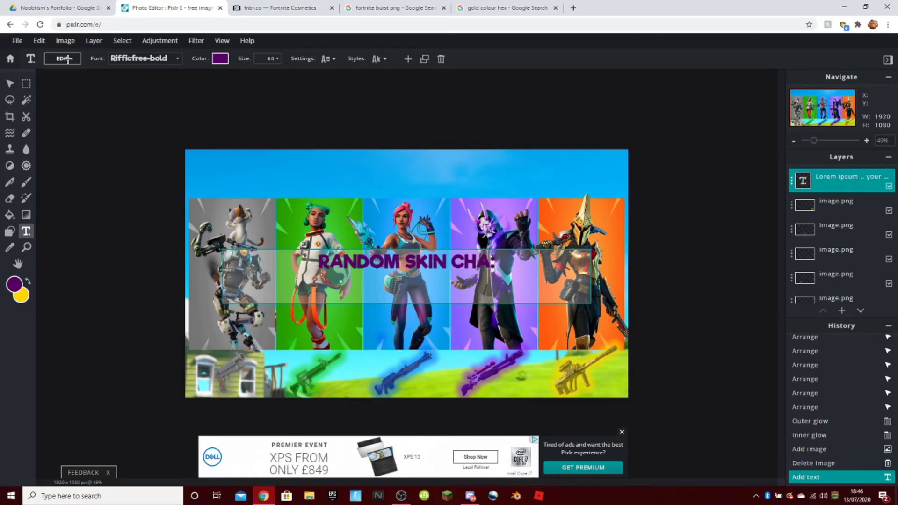
{"action": "type", "text": "LLENGE"}
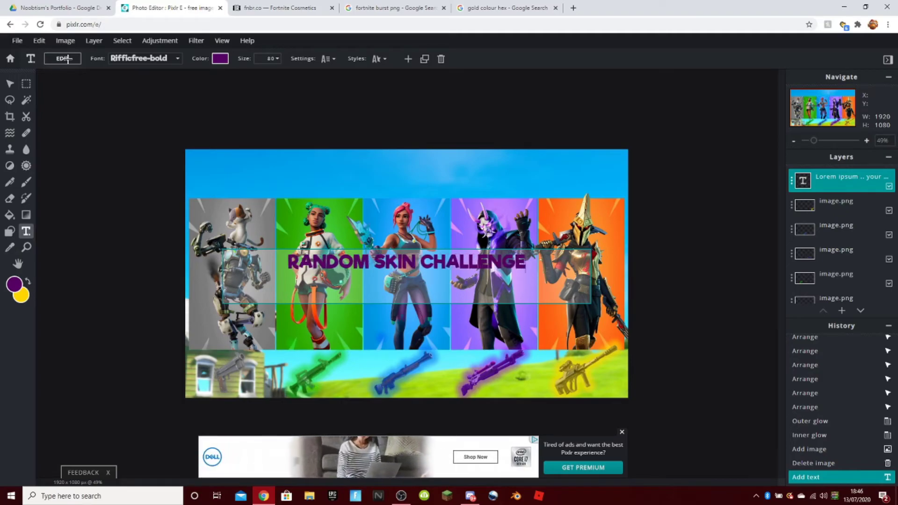
Change the title text's font to Burbankbigcondensed and its colour to white #FFFFFF.
{"action": "left_click", "coordinate": [141, 58]}
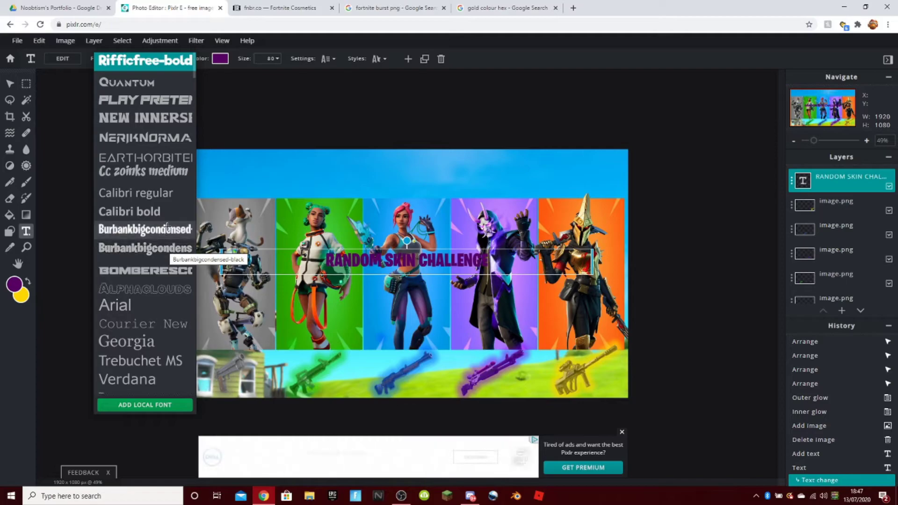
{"action": "left_click", "coordinate": [166, 229]}
{"action": "left_click", "coordinate": [216, 59]}
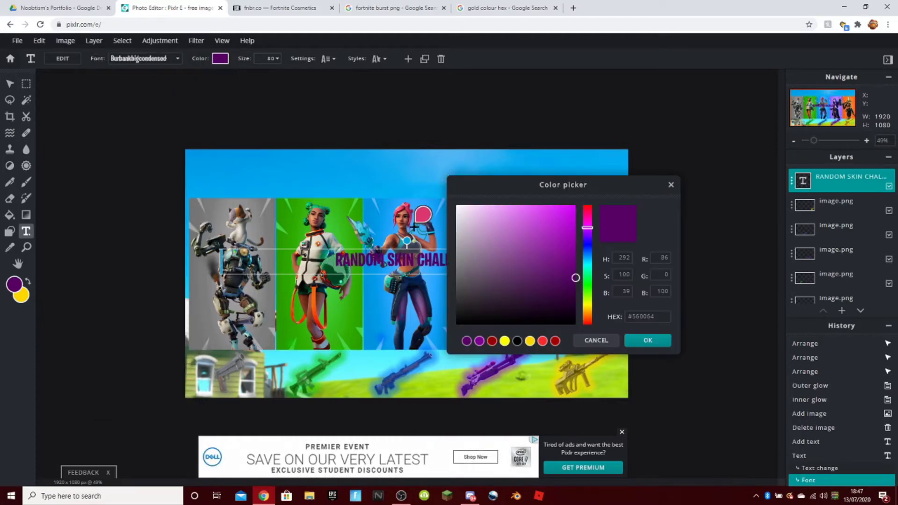
{"action": "left_click_drag", "start_coordinate": [571, 299], "coordinate": [456, 205]}
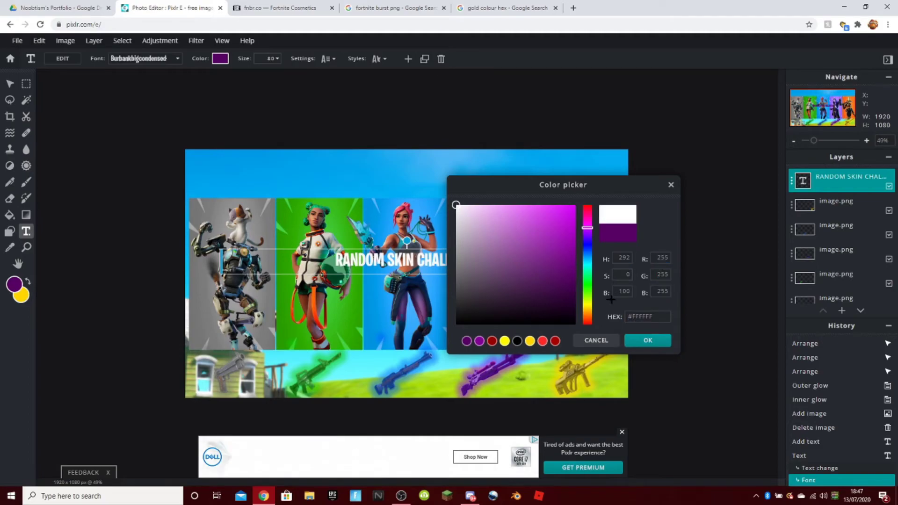
{"action": "left_click", "coordinate": [645, 341]}
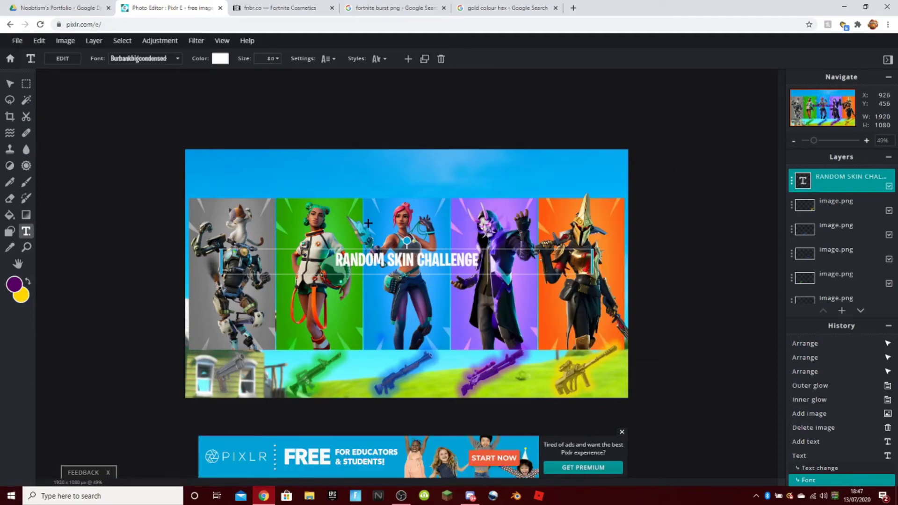
Set the title's text size to 137 and move it into the blue sky above the character panels.
{"action": "left_click", "coordinate": [276, 59]}
{"action": "left_click", "coordinate": [215, 74]}
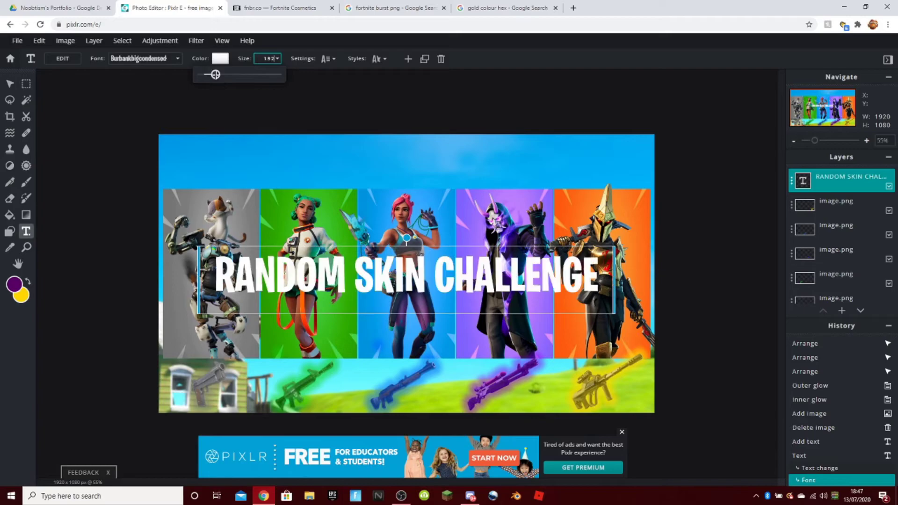
{"action": "left_click_drag", "start_coordinate": [215, 75], "coordinate": [210, 75]}
{"action": "left_click_drag", "start_coordinate": [357, 257], "coordinate": [358, 164]}
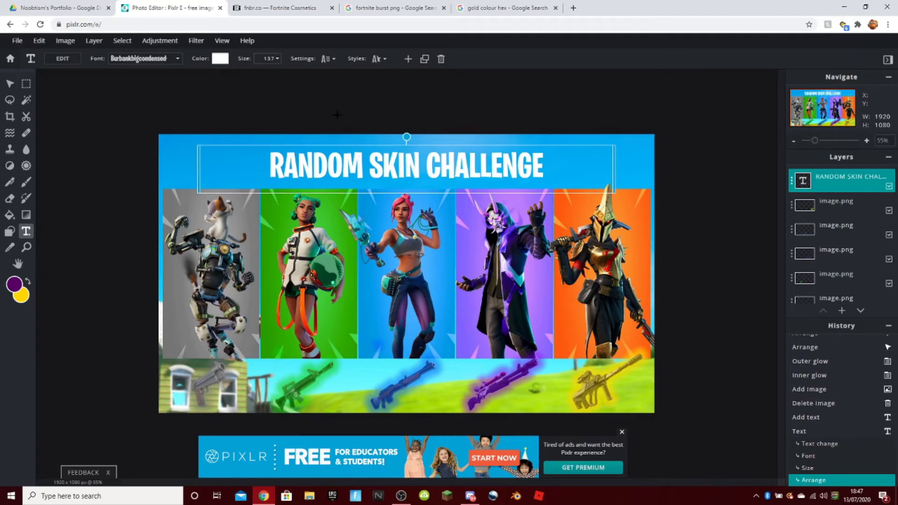
Rasterize the RANDOM SKIN CHALLENGE text layer and nudge it slightly upward to left 160, top 32.
{"action": "right_click", "coordinate": [323, 165]}
{"action": "left_click", "coordinate": [346, 178]}
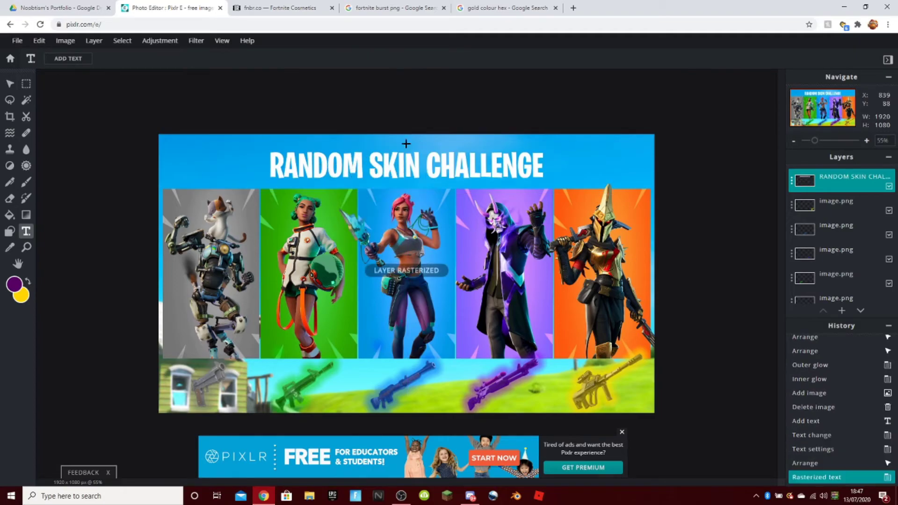
{"action": "left_click", "coordinate": [10, 83]}
{"action": "left_click_drag", "start_coordinate": [379, 171], "coordinate": [379, 169]}
{"action": "left_click", "coordinate": [559, 117]}
{"action": "left_click", "coordinate": [411, 172]}
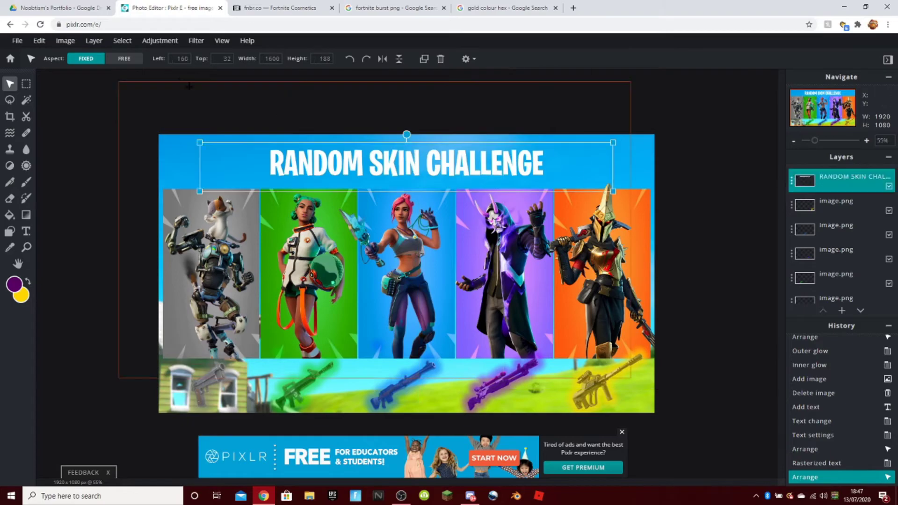
Select the pixels of the title lettering on its layer.
{"action": "left_click", "coordinate": [122, 41]}
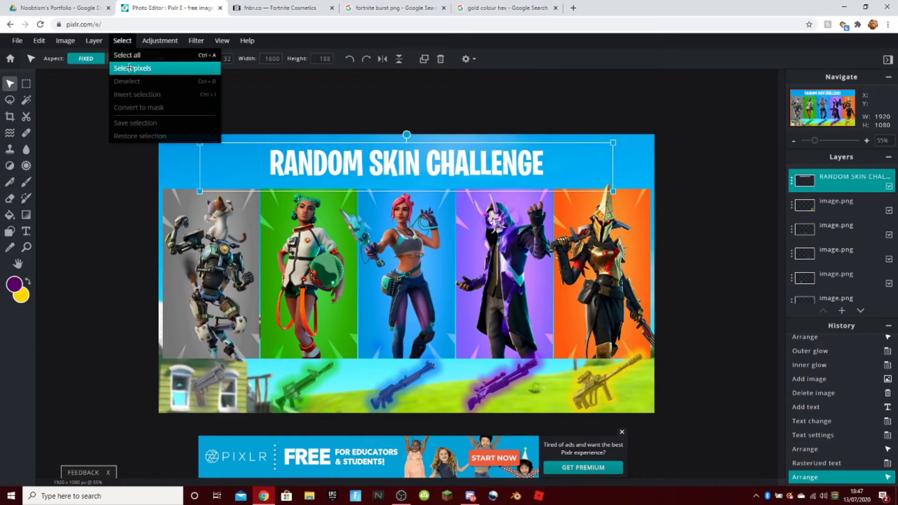
{"action": "left_click", "coordinate": [129, 68]}
{"action": "scroll", "coordinate": [304, 142], "scroll_direction": "up", "scroll_amount": 7}
{"action": "scroll", "coordinate": [314, 125], "scroll_direction": "down", "scroll_amount": 4}
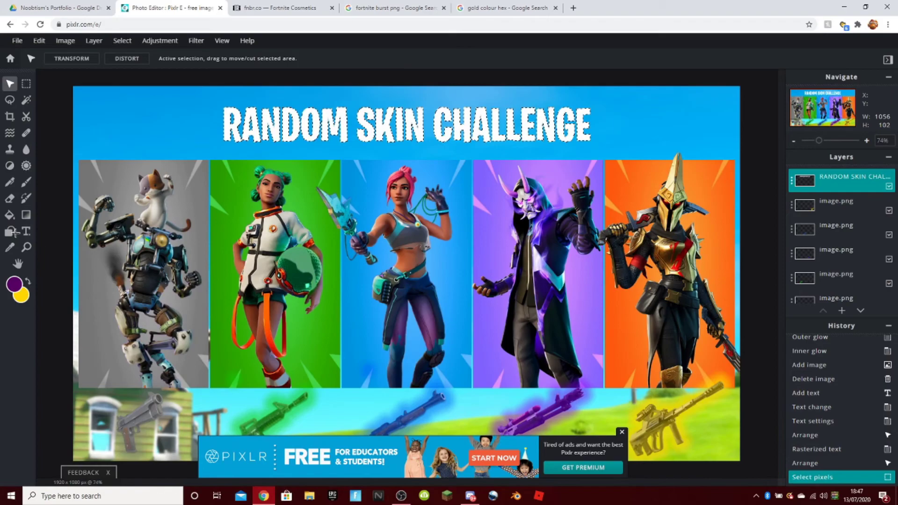
Set the foreground colour to yellow #FFFB00 and keep gold #FFD700 as the background colour.
{"action": "left_click", "coordinate": [14, 284]}
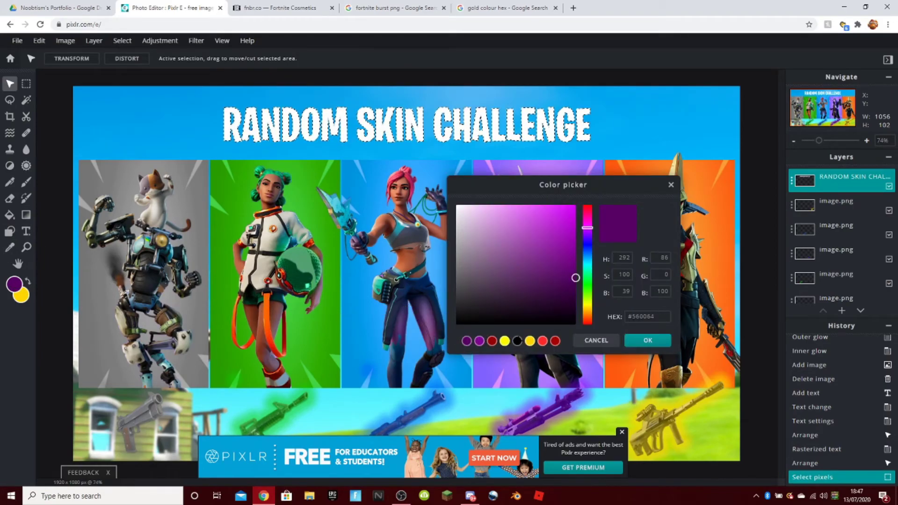
{"action": "left_click", "coordinate": [503, 341]}
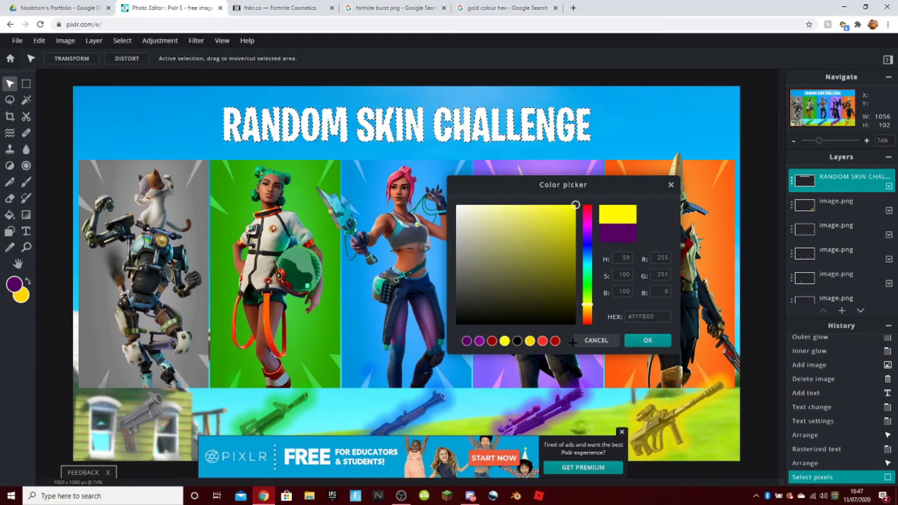
{"action": "left_click", "coordinate": [634, 341]}
{"action": "scroll", "coordinate": [201, 300], "scroll_direction": "down", "scroll_amount": 3}
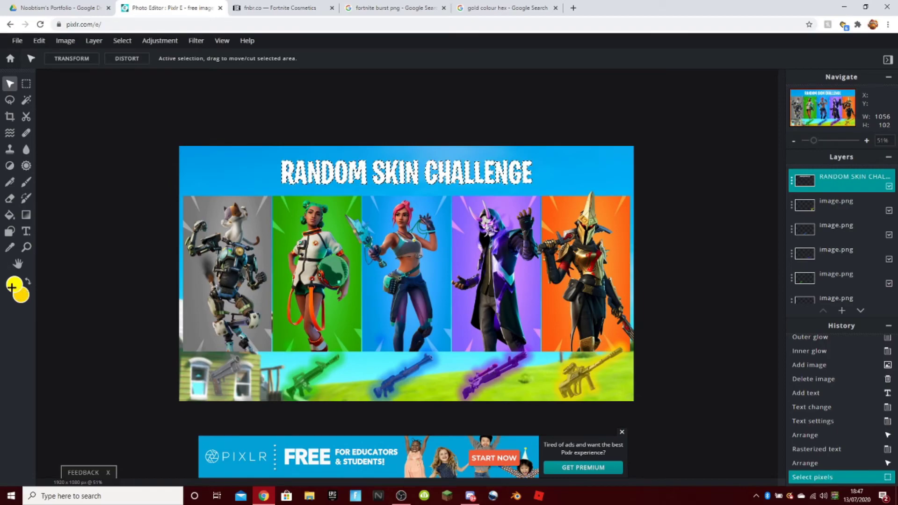
{"action": "left_click", "coordinate": [11, 287]}
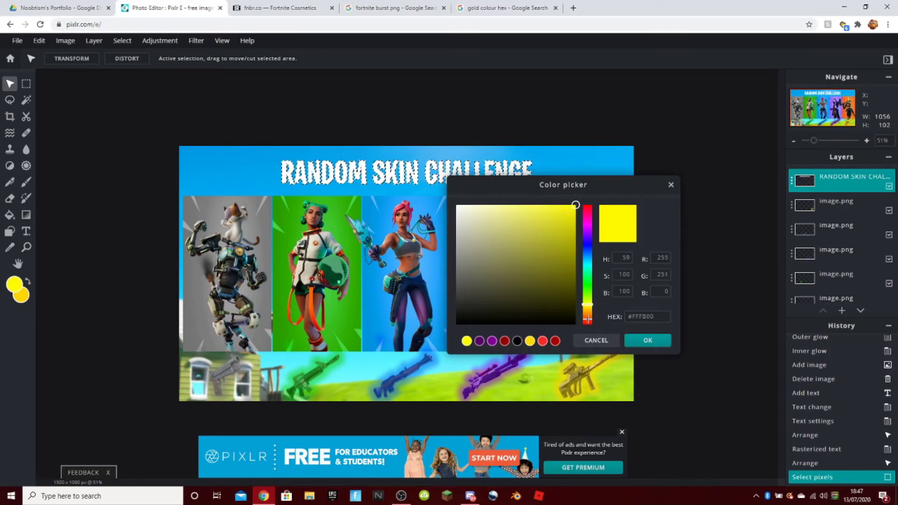
{"action": "left_click", "coordinate": [647, 341]}
{"action": "left_click", "coordinate": [20, 295]}
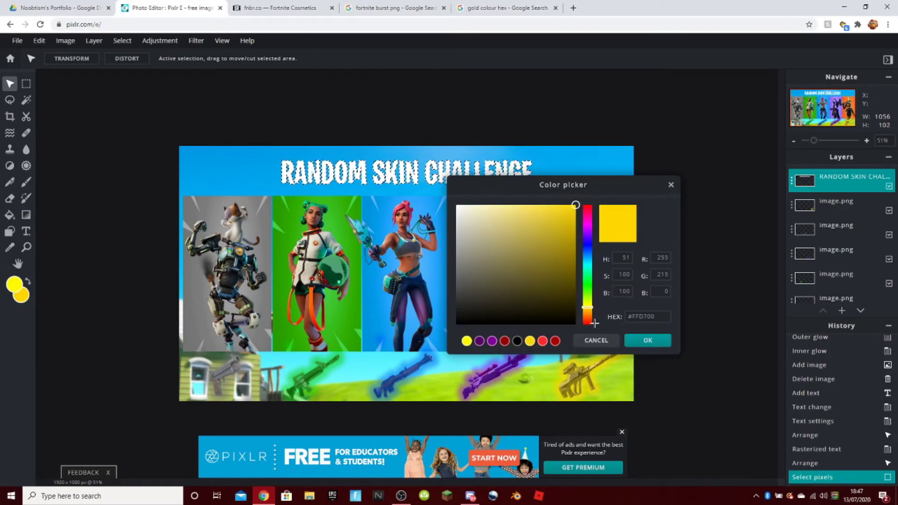
{"action": "left_click", "coordinate": [647, 341]}
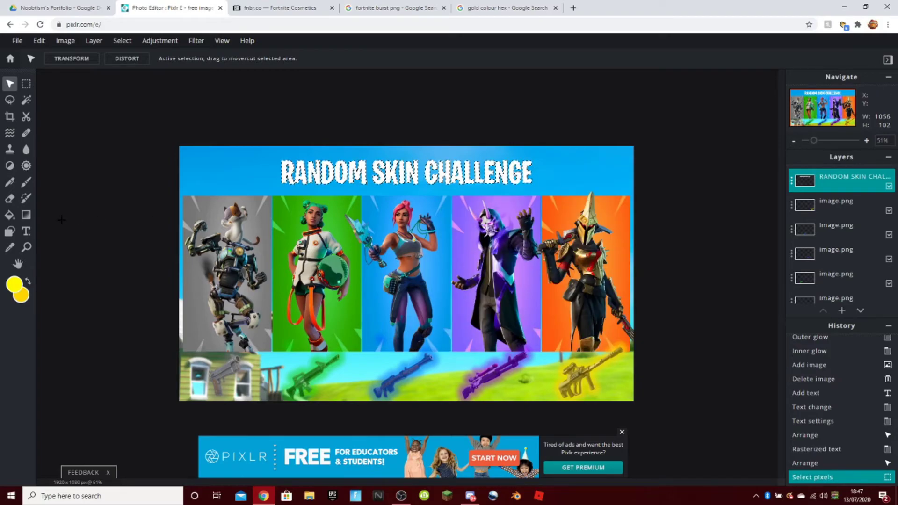
Fill the selected title lettering with a vertical linear yellow-to-gold gradient and deselect it.
{"action": "left_click", "coordinate": [26, 215]}
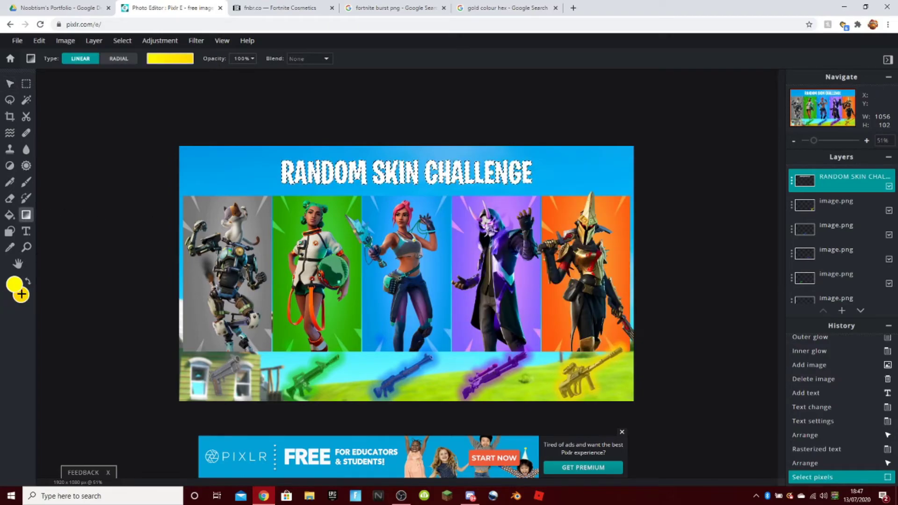
{"action": "left_click_drag", "start_coordinate": [401, 153], "coordinate": [402, 190]}
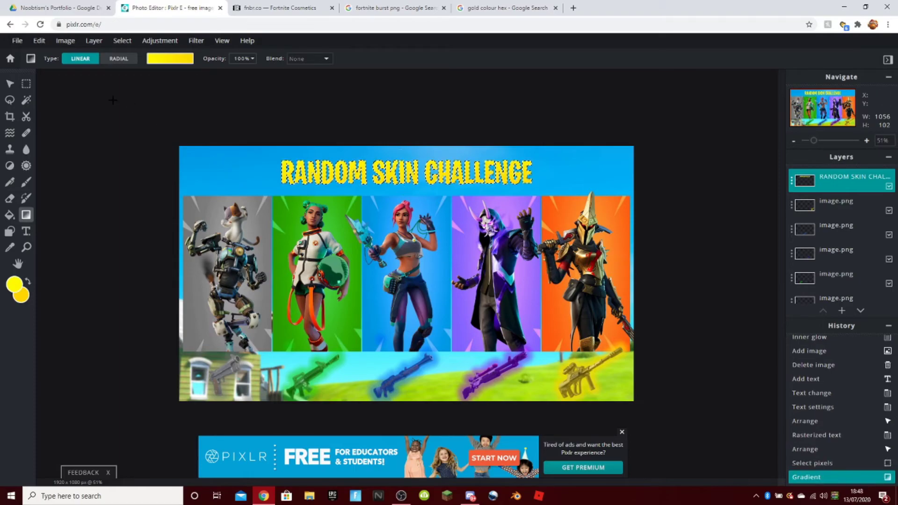
{"action": "key", "text": "m"}
{"action": "key", "text": "ctrl+d"}
{"action": "scroll", "coordinate": [368, 116], "scroll_direction": "up", "scroll_amount": 3}
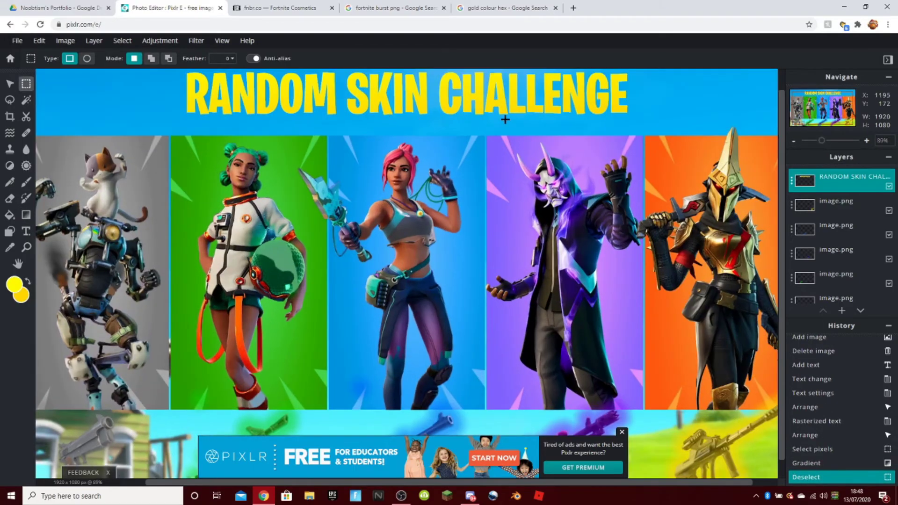
{"action": "scroll", "coordinate": [505, 119], "scroll_direction": "down", "scroll_amount": 9}
{"action": "scroll", "coordinate": [449, 145], "scroll_direction": "up", "scroll_amount": 5}
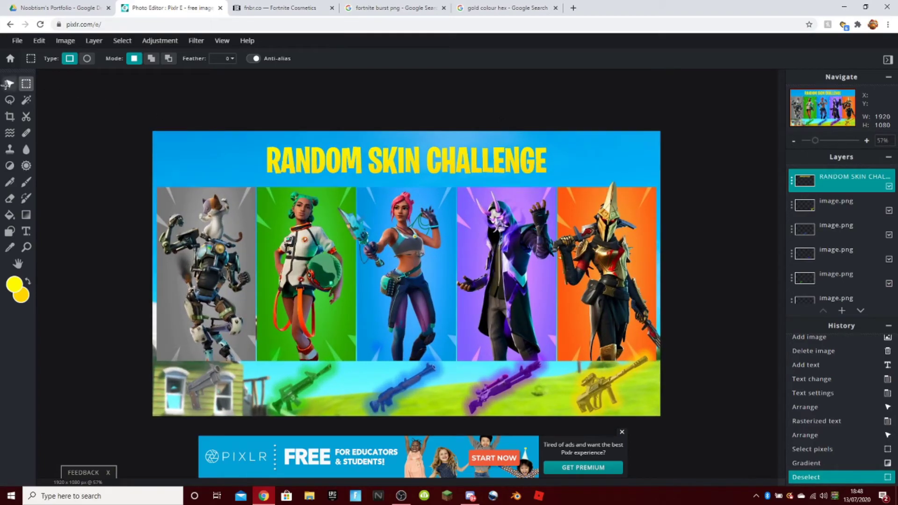
Start a Stroke / Outline filter on the title layer with dark gold #C18400 and size 6.
{"action": "left_click", "coordinate": [8, 84]}
{"action": "left_click", "coordinate": [196, 41]}
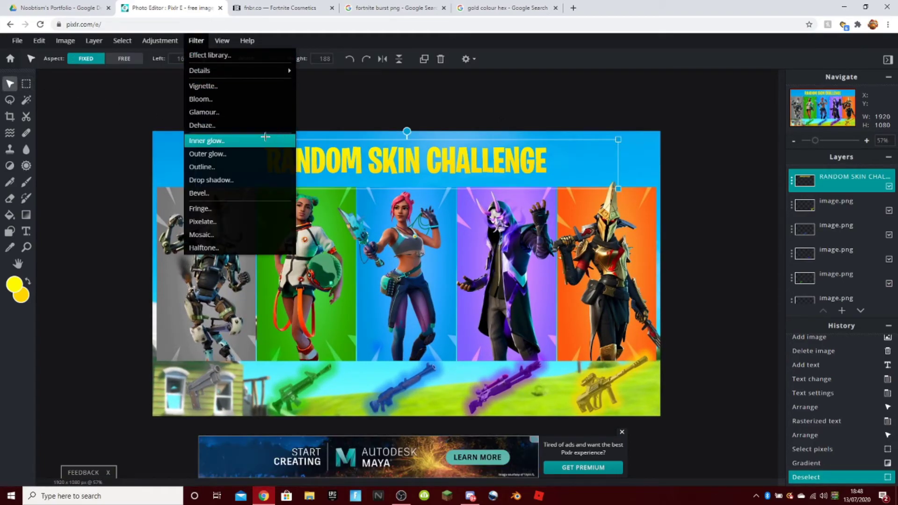
{"action": "left_click", "coordinate": [244, 167]}
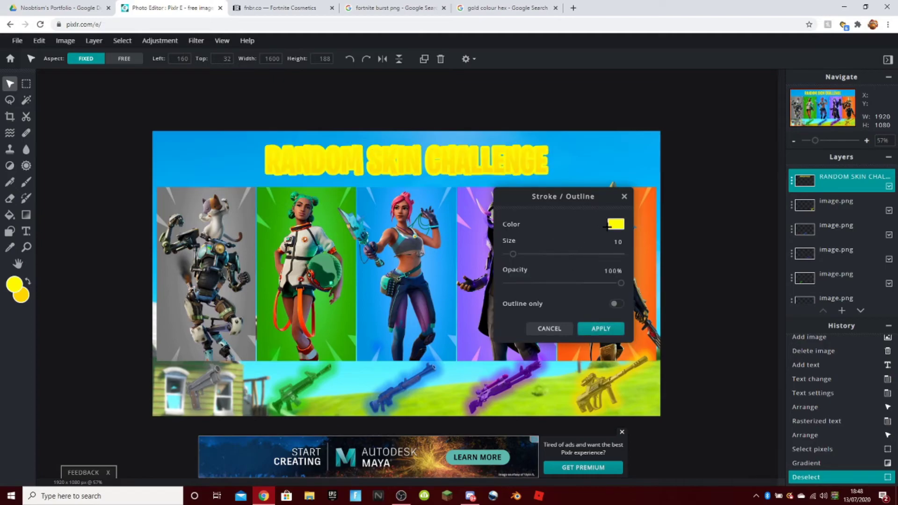
{"action": "left_click", "coordinate": [613, 225]}
{"action": "left_click_drag", "start_coordinate": [455, 317], "coordinate": [611, 246]}
{"action": "left_click_drag", "start_coordinate": [585, 303], "coordinate": [589, 311]}
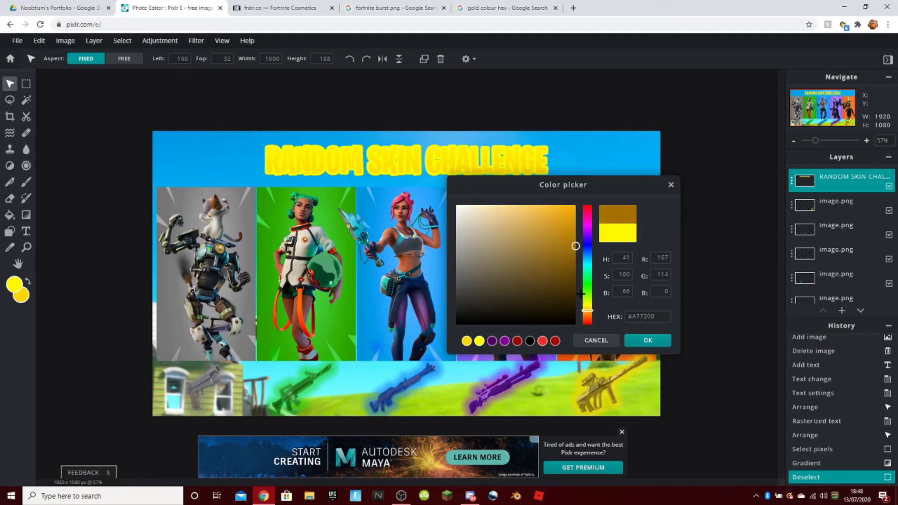
{"action": "left_click_drag", "start_coordinate": [571, 228], "coordinate": [576, 231]}
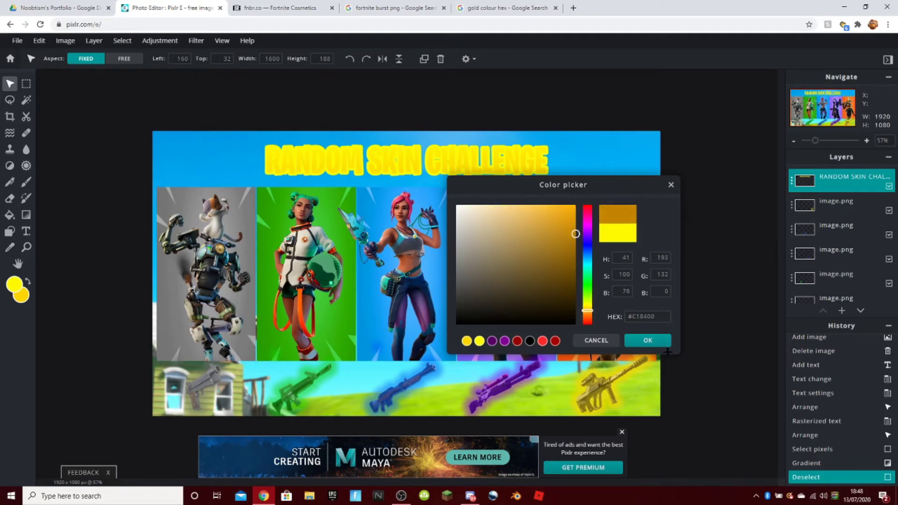
{"action": "left_click", "coordinate": [650, 340]}
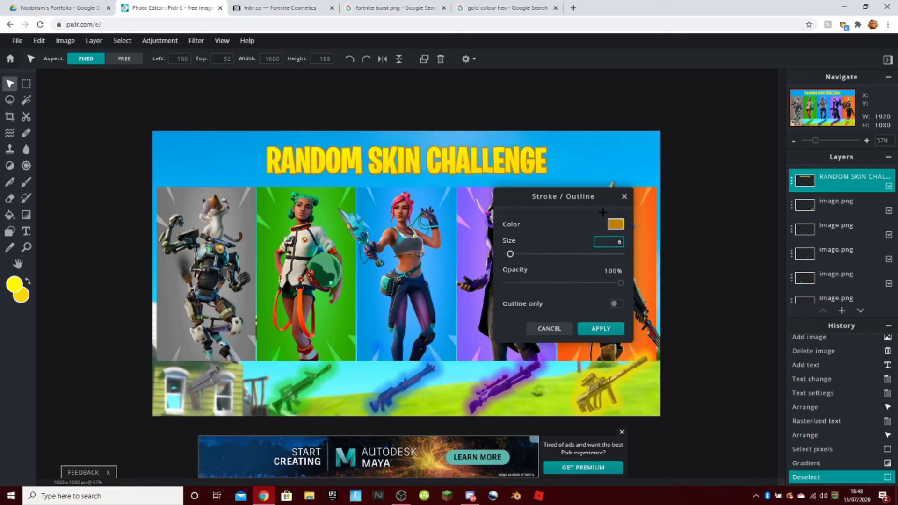
Darken the title's outline colour to #8F6200 and apply the outline with Outline only off.
{"action": "left_click", "coordinate": [613, 224]}
{"action": "left_click_drag", "start_coordinate": [578, 256], "coordinate": [592, 252]}
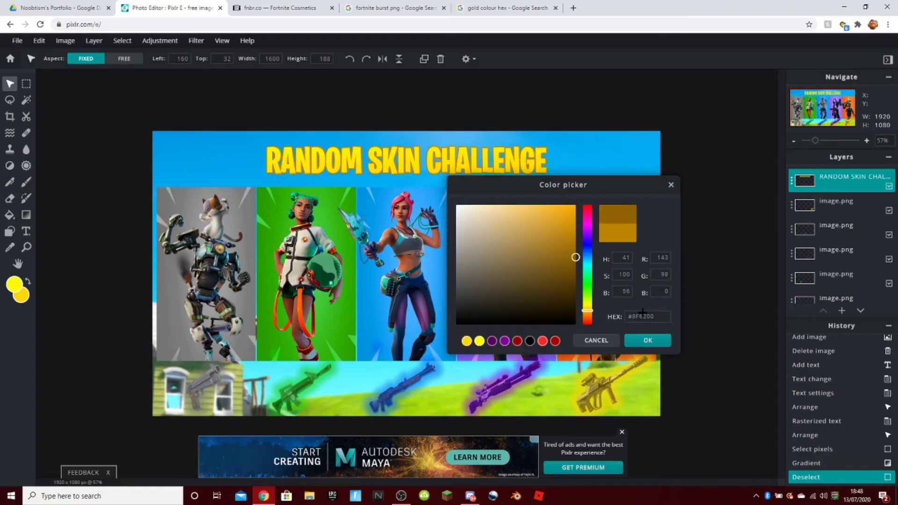
{"action": "left_click", "coordinate": [646, 339]}
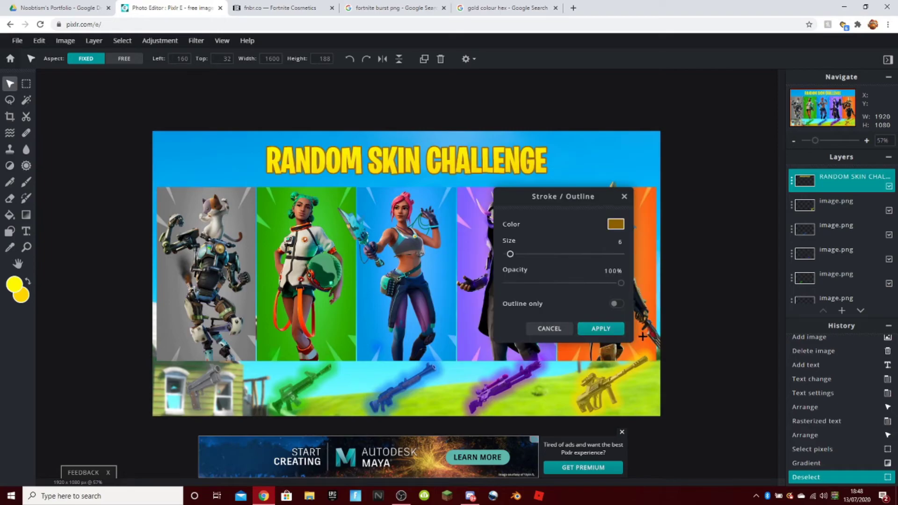
{"action": "left_click", "coordinate": [618, 304]}
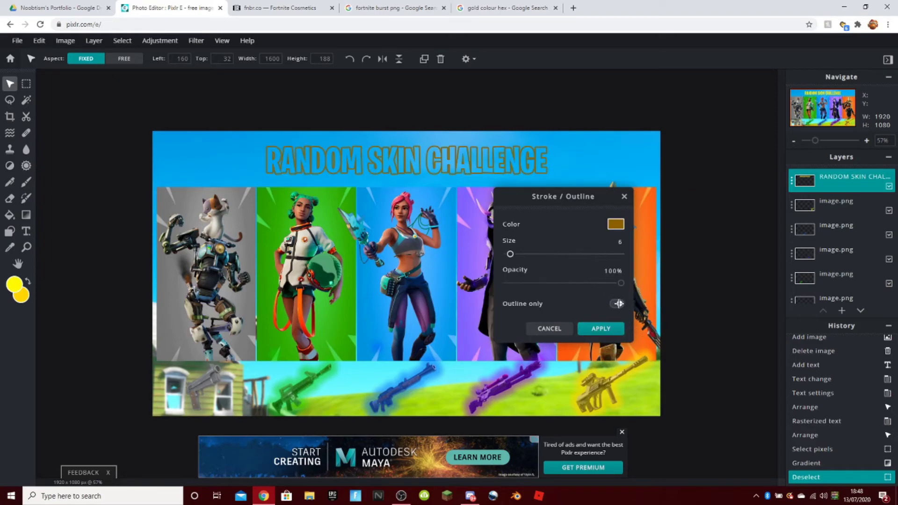
{"action": "left_click", "coordinate": [618, 303]}
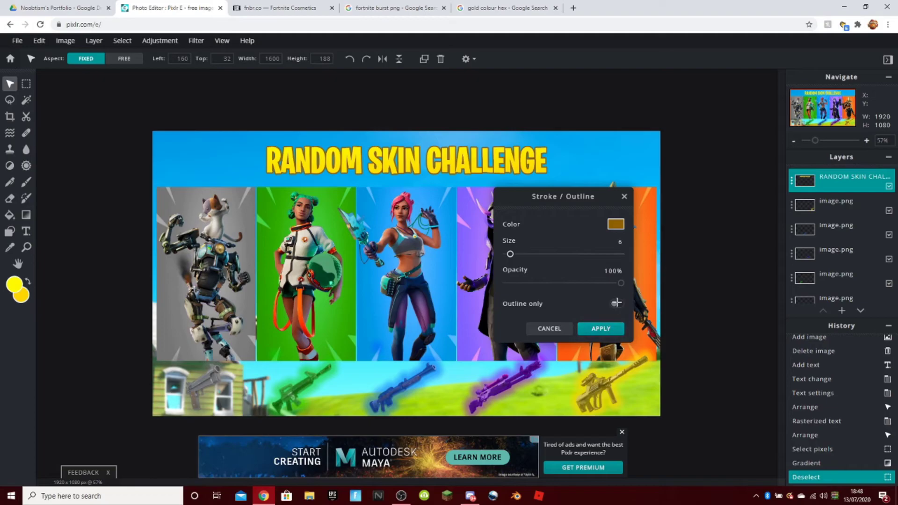
{"action": "left_click", "coordinate": [602, 328]}
Enlarge the title layer to about 1837 × 216 px and centre it in the sky at left 42, top 22.
{"action": "left_click", "coordinate": [409, 144]}
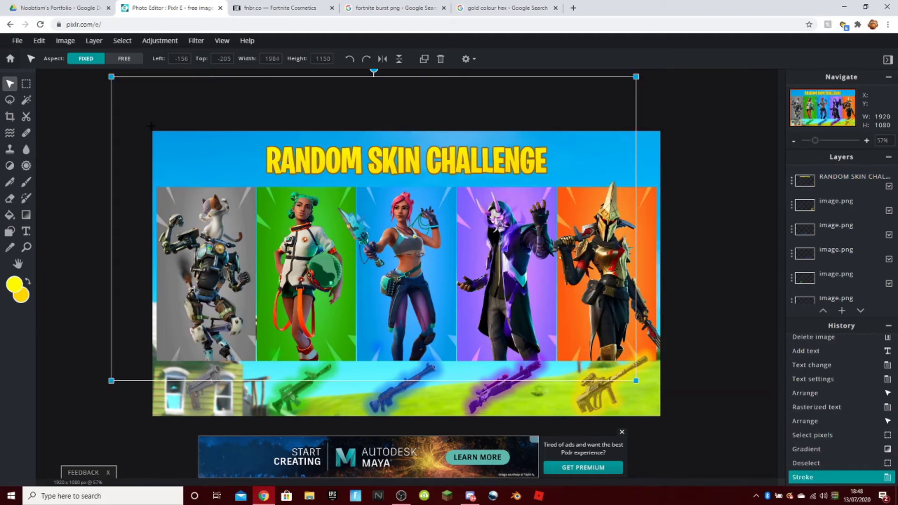
{"action": "left_click_drag", "start_coordinate": [185, 136], "coordinate": [130, 116]}
{"action": "left_click_drag", "start_coordinate": [301, 150], "coordinate": [331, 153]}
{"action": "scroll", "coordinate": [601, 292], "scroll_direction": "down", "scroll_amount": 5}
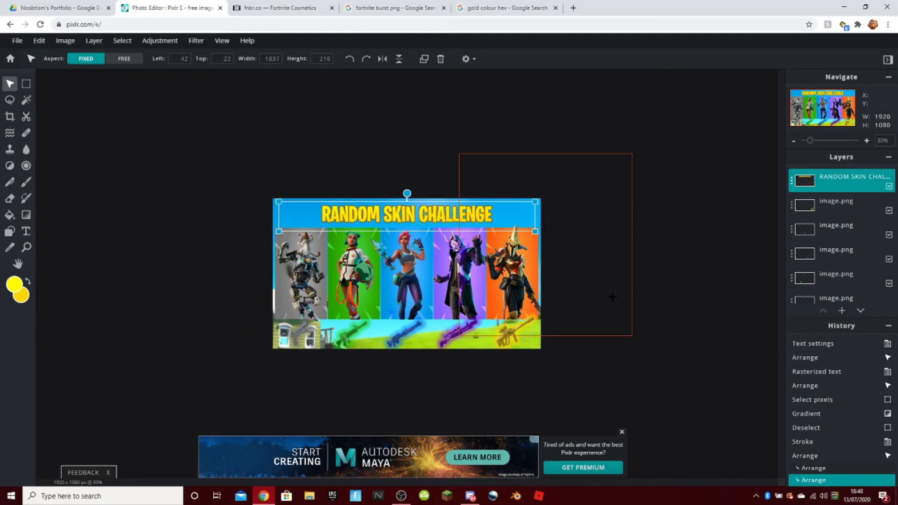
{"action": "left_click", "coordinate": [603, 324]}
{"action": "scroll", "coordinate": [595, 314], "scroll_direction": "up", "scroll_amount": 3}
{"action": "scroll", "coordinate": [595, 314], "scroll_direction": "up", "scroll_amount": 1}
{"action": "scroll", "coordinate": [585, 363], "scroll_direction": "down", "scroll_amount": 2}
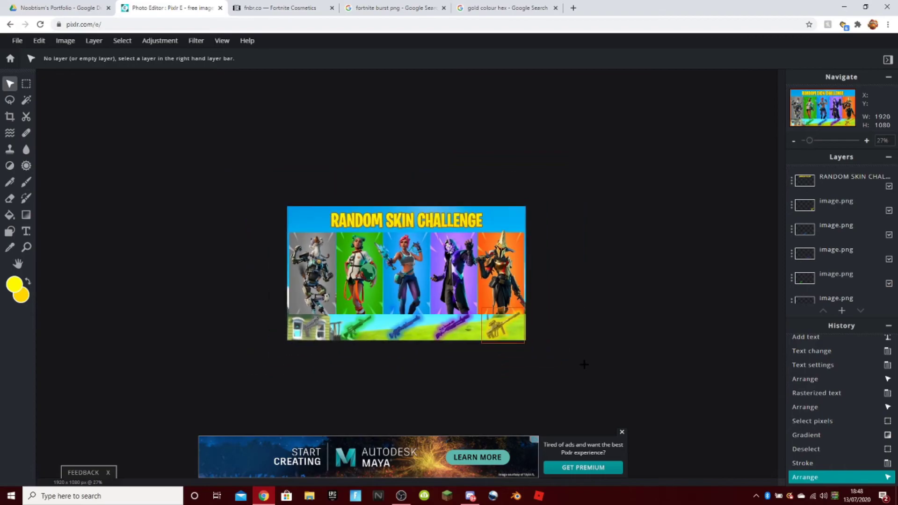
{"action": "scroll", "coordinate": [356, 155], "scroll_direction": "up", "scroll_amount": 4}
Start a black drop shadow on the title layer with offset x -4 px and offset y 4 px.
{"action": "left_click", "coordinate": [357, 156]}
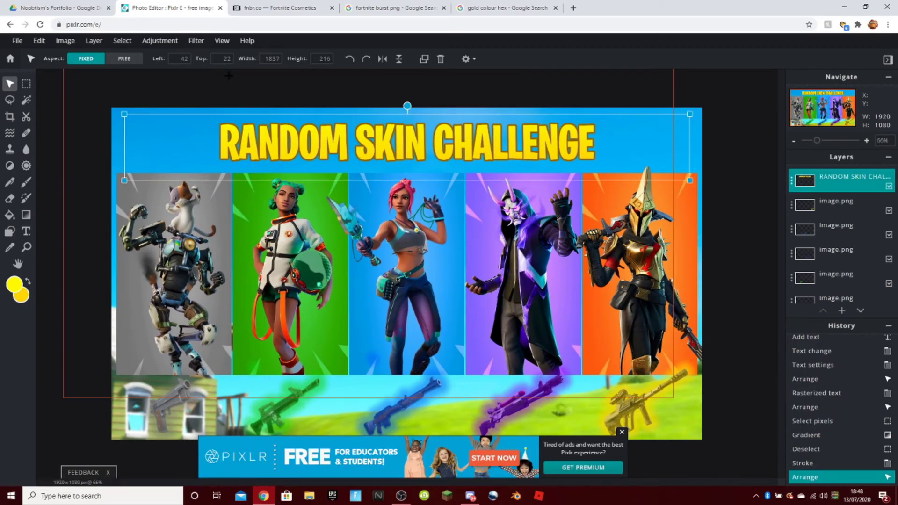
{"action": "left_click", "coordinate": [196, 40]}
{"action": "left_click", "coordinate": [222, 180]}
{"action": "left_click_drag", "start_coordinate": [565, 321], "coordinate": [560, 291]}
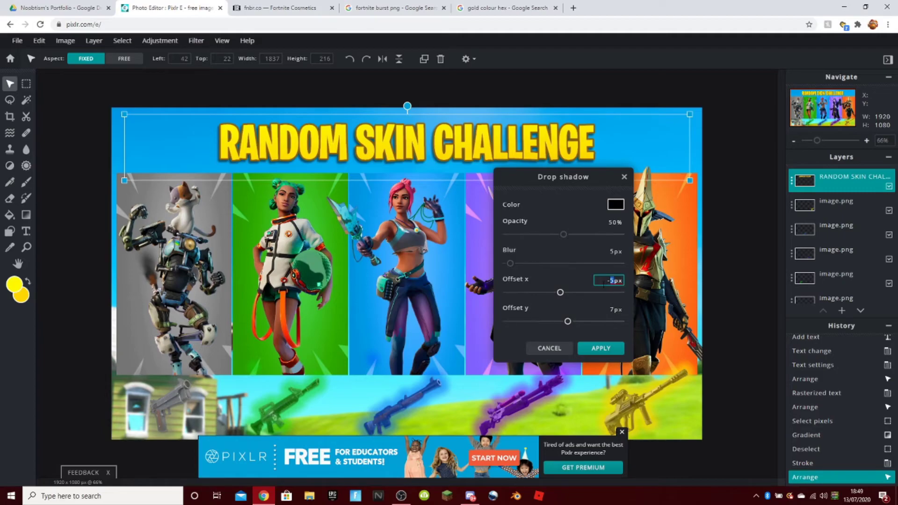
{"action": "type", "text": "4"}
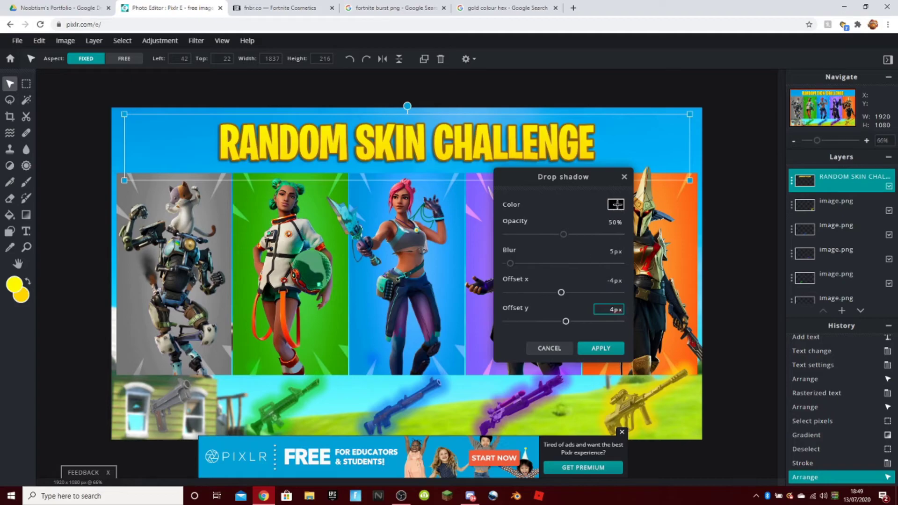
Set the title shadow's blur to 15 px and opacity to 50%, and apply the drop shadow.
{"action": "left_click_drag", "start_coordinate": [549, 263], "coordinate": [517, 263]}
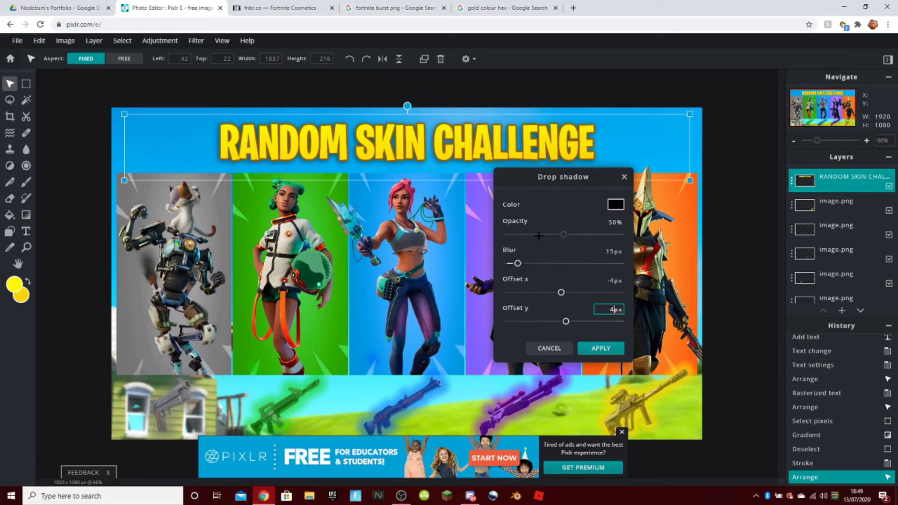
{"action": "left_click_drag", "start_coordinate": [551, 232], "coordinate": [478, 232]}
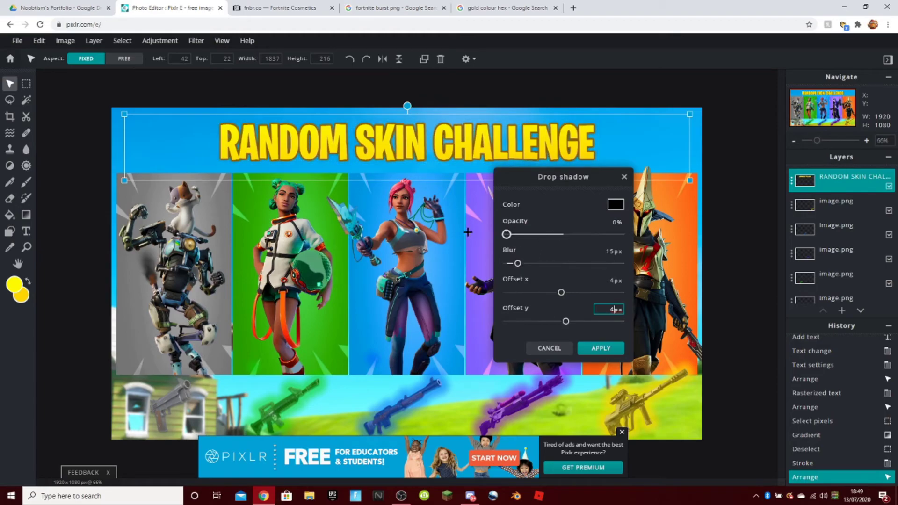
{"action": "mouse_move", "coordinate": [541, 234]}
{"action": "left_mouse_down"}
{"action": "mouse_move", "coordinate": [664, 235]}
{"action": "mouse_move", "coordinate": [508, 234]}
{"action": "mouse_move", "coordinate": [556, 234]}
{"action": "left_mouse_up"}
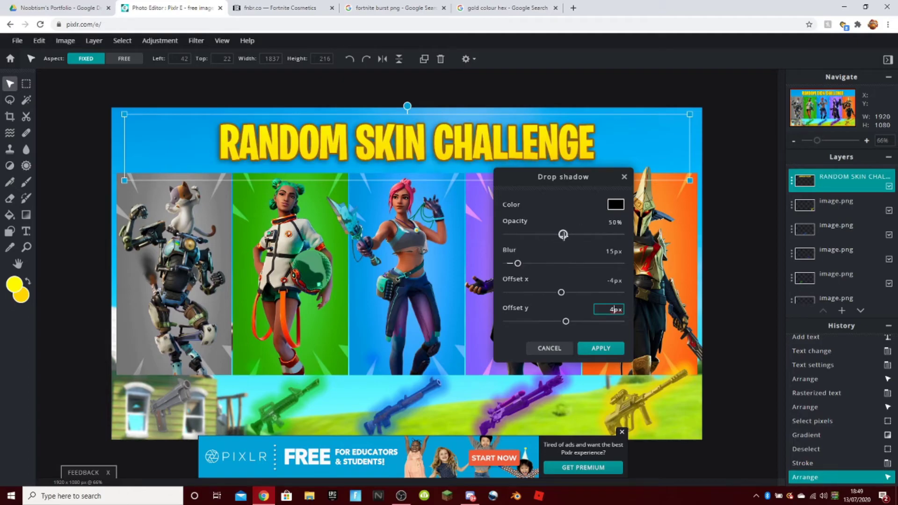
{"action": "left_click", "coordinate": [595, 347]}
{"action": "scroll", "coordinate": [605, 370], "scroll_direction": "down", "scroll_amount": 3}
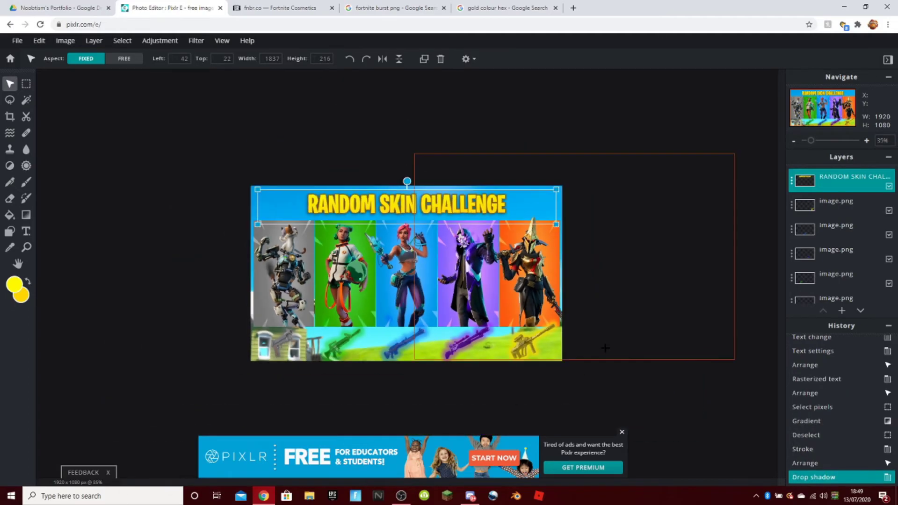
{"action": "left_click", "coordinate": [610, 401]}
{"action": "scroll", "coordinate": [595, 417], "scroll_direction": "down", "scroll_amount": 4}
{"action": "scroll", "coordinate": [552, 378], "scroll_direction": "up", "scroll_amount": 1}
{"action": "scroll", "coordinate": [552, 378], "scroll_direction": "up", "scroll_amount": 5}
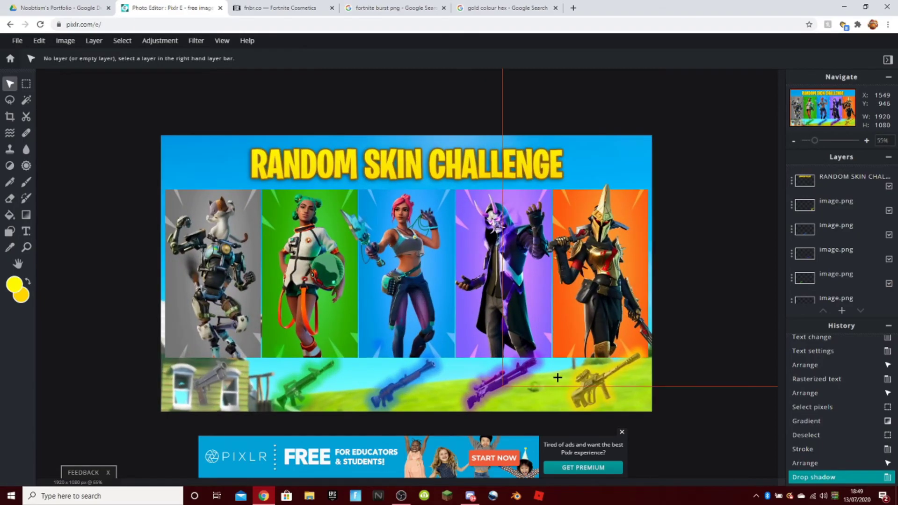
Add the Sun PNG image from Downloads as a new layer and place it over the canvas's upper-left corner at left -202, top -235.
{"action": "left_click", "coordinate": [841, 311]}
{"action": "left_click", "coordinate": [579, 278]}
{"action": "scroll", "coordinate": [126, 154], "scroll_direction": "down", "scroll_amount": 5}
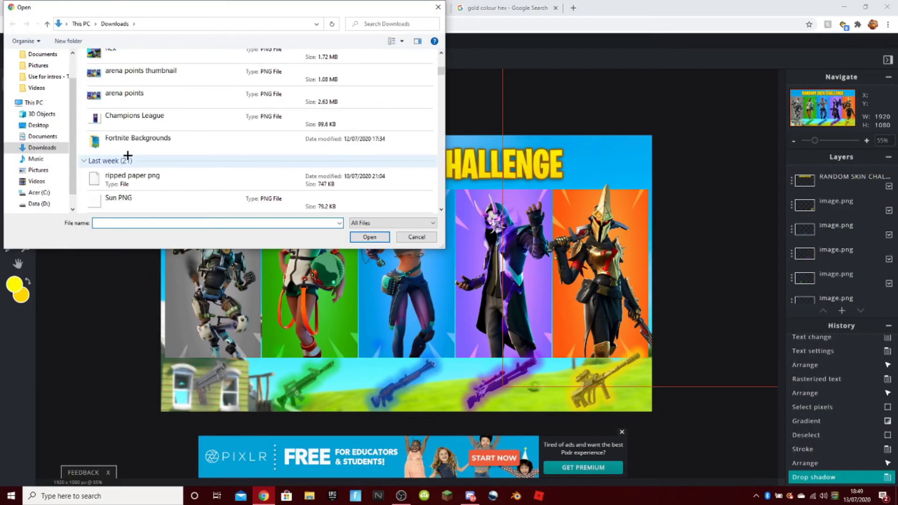
{"action": "double_click", "coordinate": [154, 202]}
{"action": "left_click_drag", "start_coordinate": [370, 281], "coordinate": [164, 155]}
Reorder the sun layer beneath the coloured panels, directly above the Fortnite screenshot background.
{"action": "left_click_drag", "start_coordinate": [827, 183], "coordinate": [834, 388]}
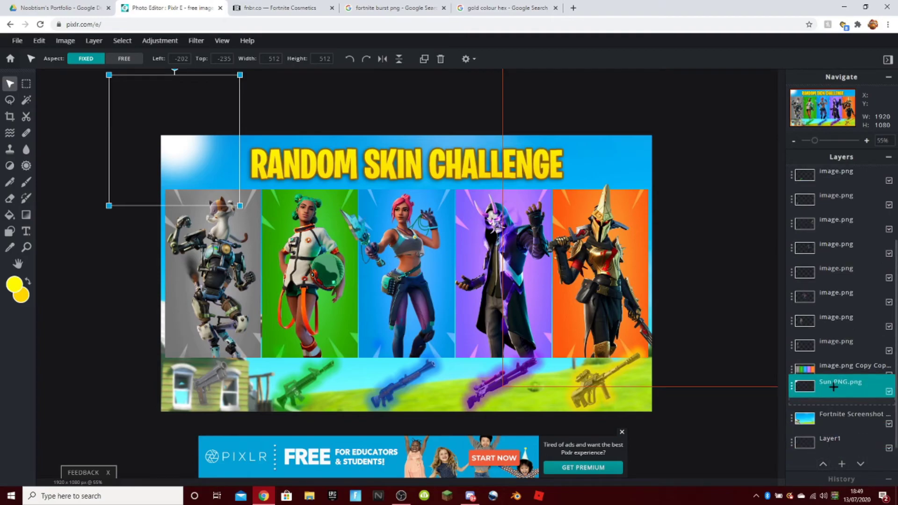
{"action": "scroll", "coordinate": [360, 331], "scroll_direction": "down", "scroll_amount": 3}
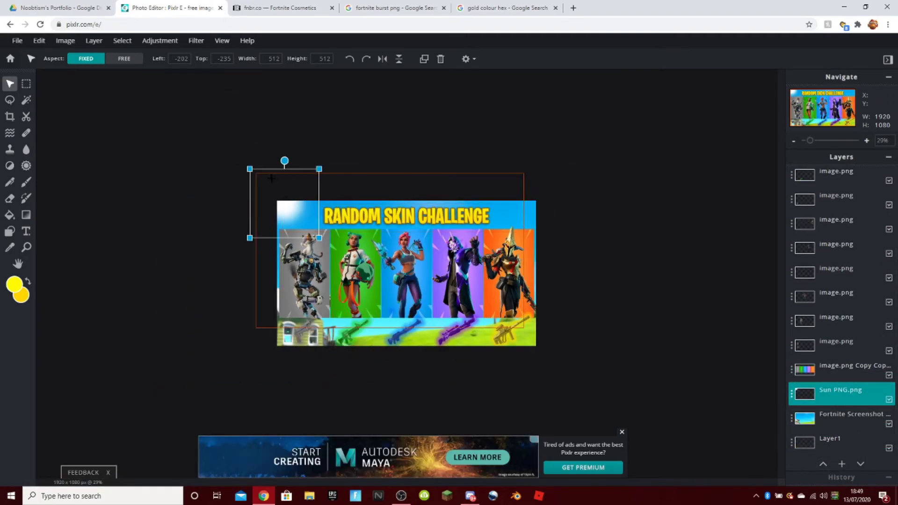
{"action": "left_click", "coordinate": [696, 271]}
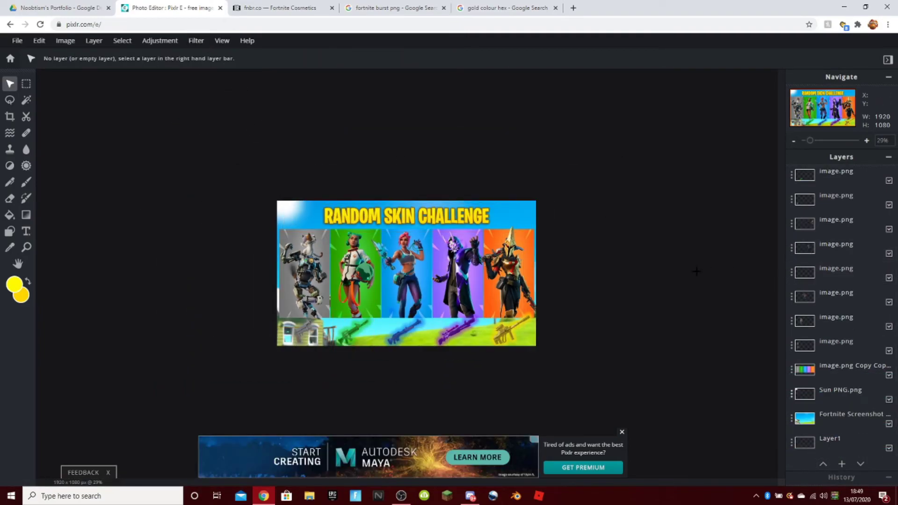
Reposition the sun layer at left -250, top -72, and hide it.
{"action": "left_click", "coordinate": [257, 190]}
{"action": "scroll", "coordinate": [836, 391], "scroll_direction": "up", "scroll_amount": 2}
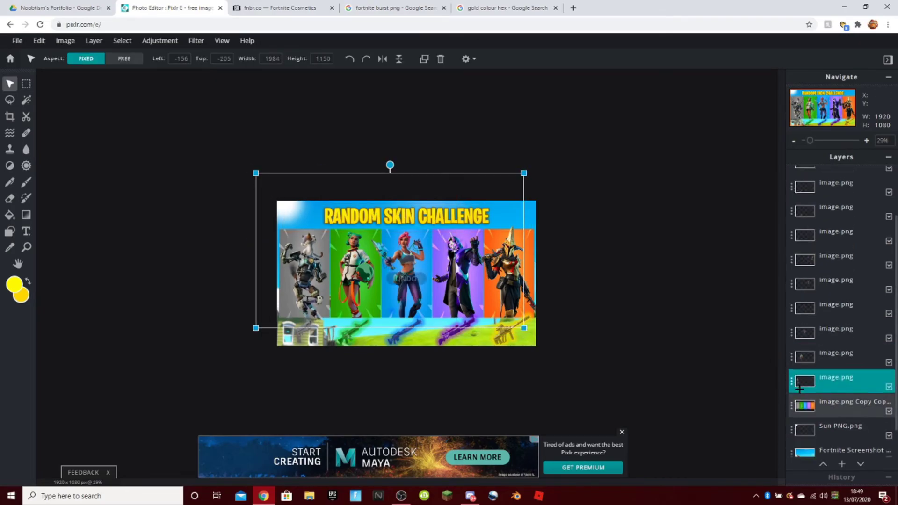
{"action": "scroll", "coordinate": [836, 398], "scroll_direction": "down", "scroll_amount": 2}
{"action": "left_click", "coordinate": [835, 390]}
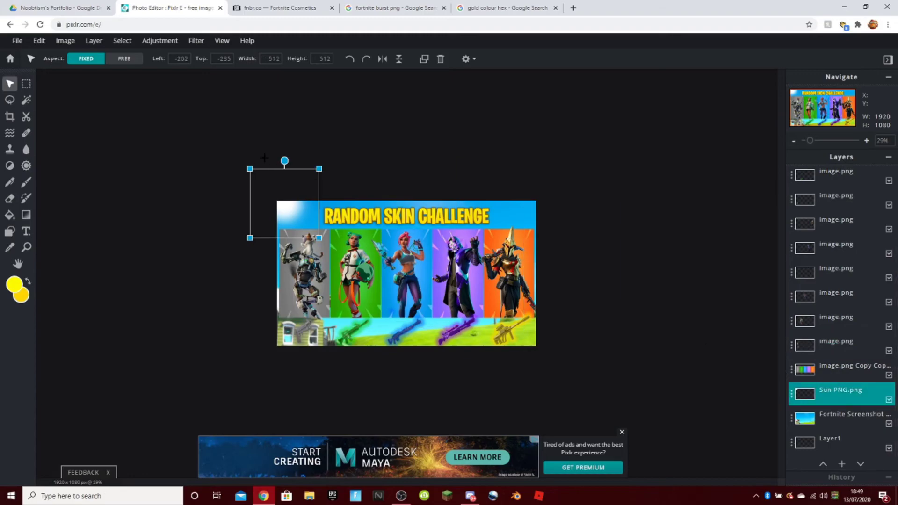
{"action": "left_click_drag", "start_coordinate": [257, 172], "coordinate": [250, 194]}
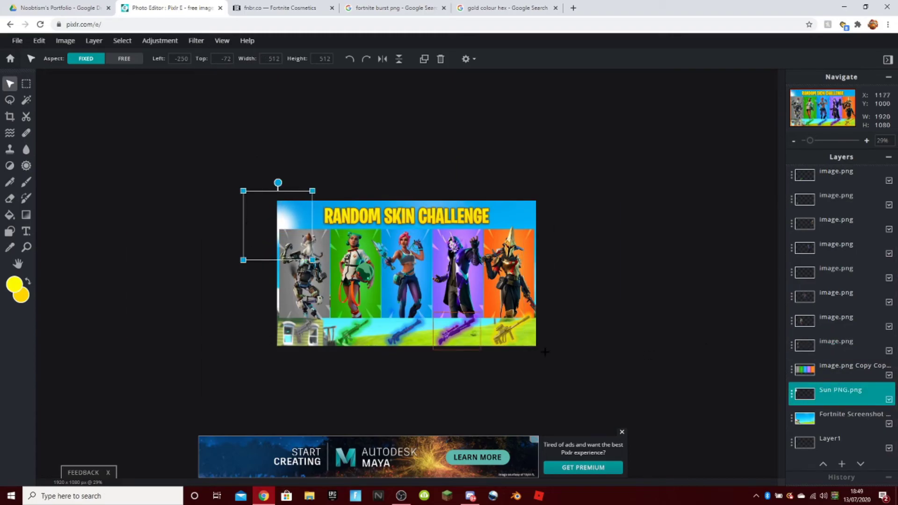
{"action": "left_click", "coordinate": [889, 398]}
{"action": "scroll", "coordinate": [328, 178], "scroll_direction": "up", "scroll_amount": 2}
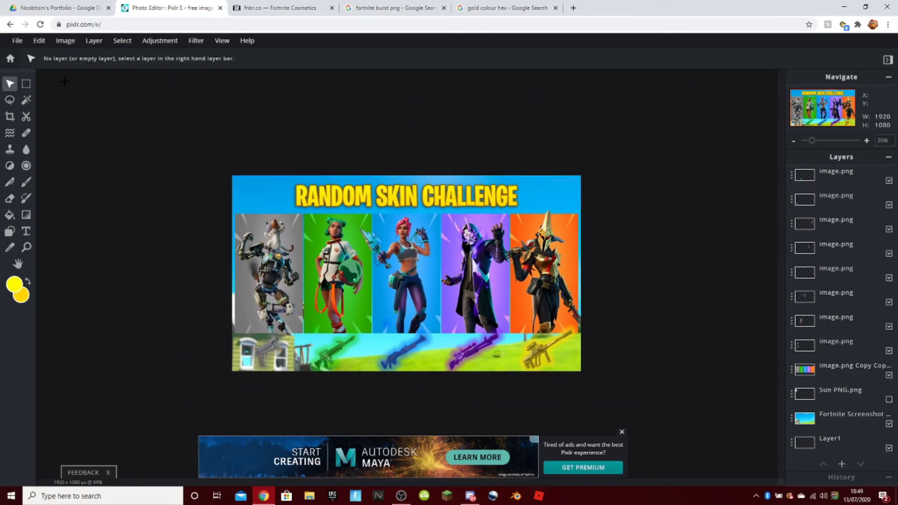
Add the Fortnite Arrow image from Downloads as a new layer.
{"action": "left_click", "coordinate": [842, 464]}
{"action": "left_click", "coordinate": [555, 271]}
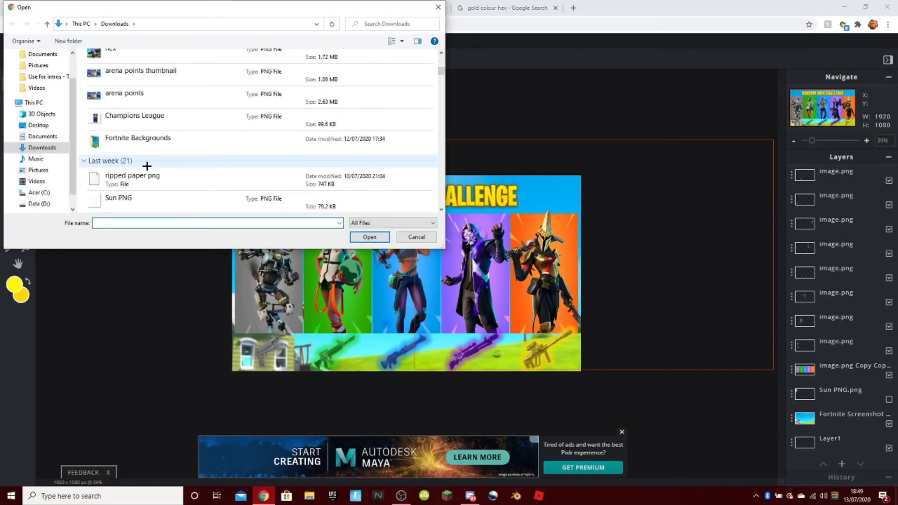
{"action": "scroll", "coordinate": [147, 166], "scroll_direction": "down", "scroll_amount": 5}
{"action": "scroll", "coordinate": [147, 166], "scroll_direction": "down", "scroll_amount": 15}
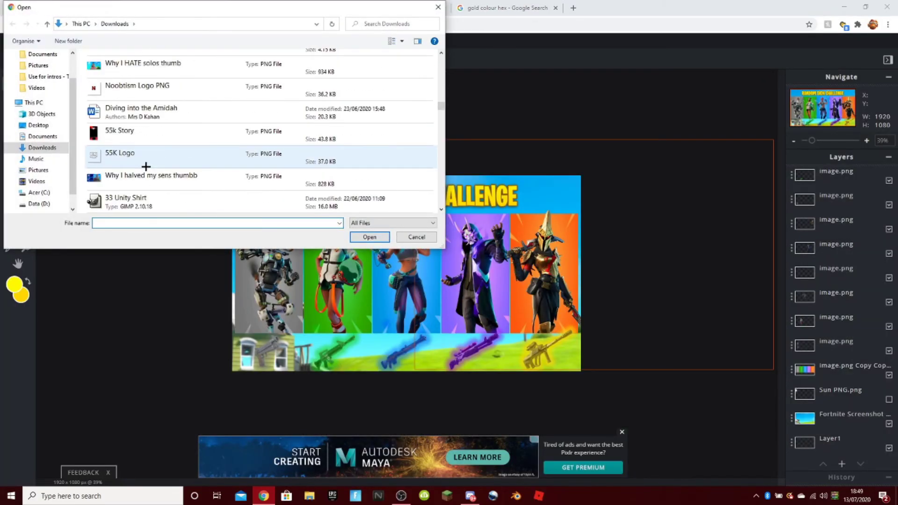
{"action": "scroll", "coordinate": [139, 167], "scroll_direction": "down", "scroll_amount": 5}
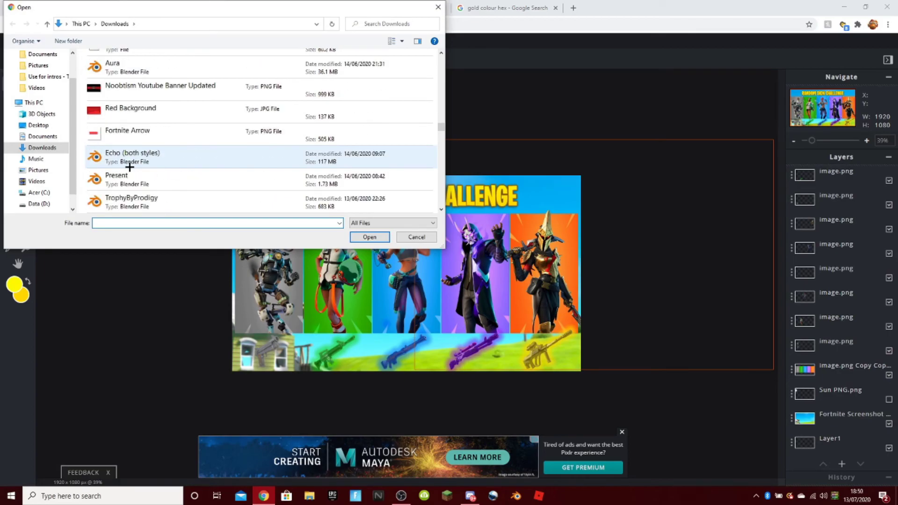
{"action": "scroll", "coordinate": [130, 165], "scroll_direction": "up", "scroll_amount": 10}
{"action": "scroll", "coordinate": [115, 142], "scroll_direction": "down", "scroll_amount": 1}
{"action": "scroll", "coordinate": [115, 142], "scroll_direction": "up", "scroll_amount": 3}
{"action": "scroll", "coordinate": [114, 142], "scroll_direction": "down", "scroll_amount": 5}
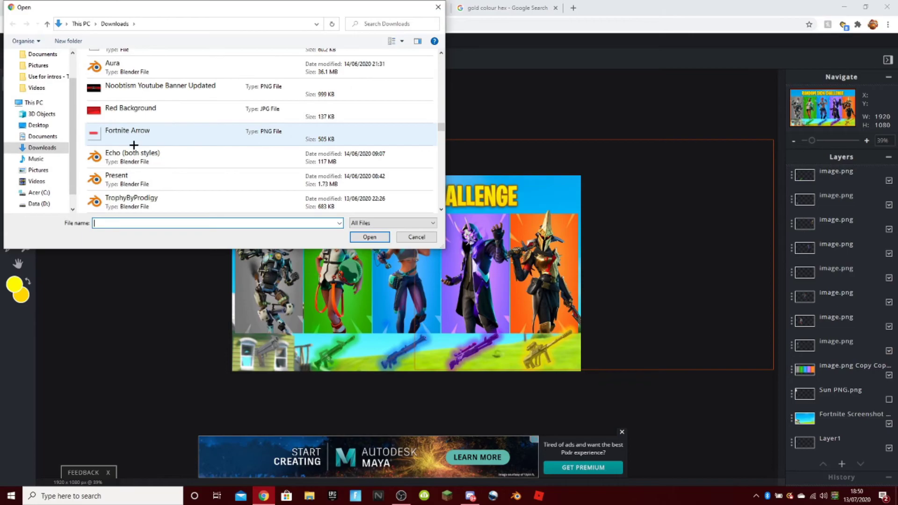
{"action": "double_click", "coordinate": [144, 138]}
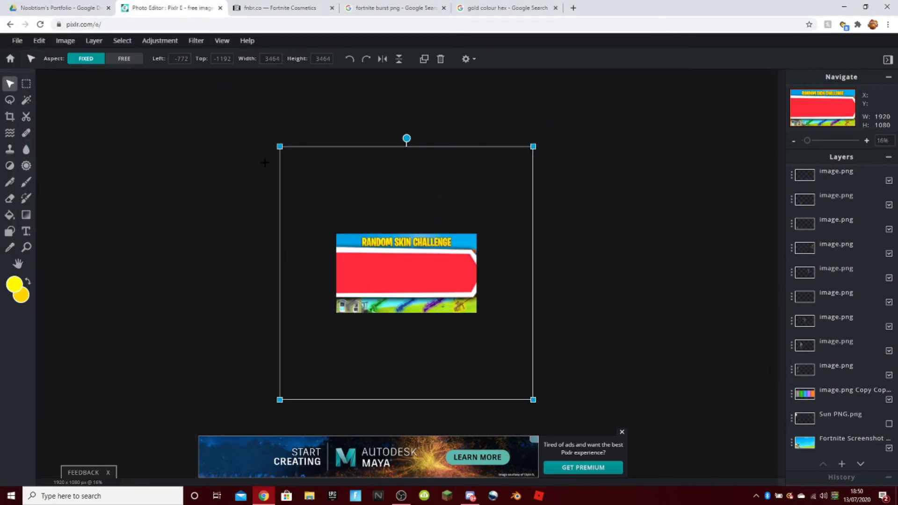
Shrink the red arrow banner layer to about 357 × 357 px and place it above the cat robot at left -48, top 38.
{"action": "left_click_drag", "start_coordinate": [278, 147], "coordinate": [489, 354]}
{"action": "left_click_drag", "start_coordinate": [559, 415], "coordinate": [329, 265]}
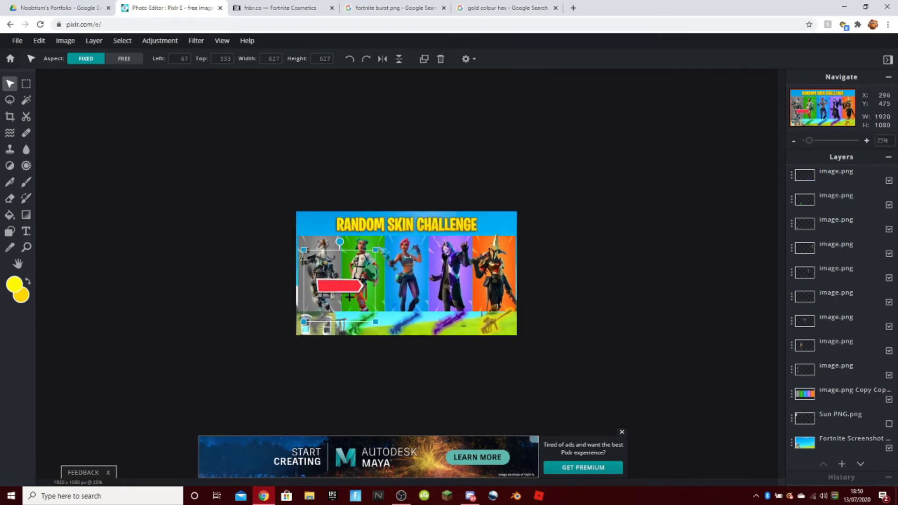
{"action": "scroll", "coordinate": [329, 265], "scroll_direction": "up", "scroll_amount": 2}
{"action": "left_click_drag", "start_coordinate": [271, 290], "coordinate": [224, 321]}
{"action": "left_click_drag", "start_coordinate": [291, 249], "coordinate": [245, 294]}
{"action": "left_click_drag", "start_coordinate": [204, 351], "coordinate": [204, 172]}
{"action": "left_click_drag", "start_coordinate": [243, 240], "coordinate": [212, 210]}
{"action": "left_click_drag", "start_coordinate": [180, 170], "coordinate": [187, 186]}
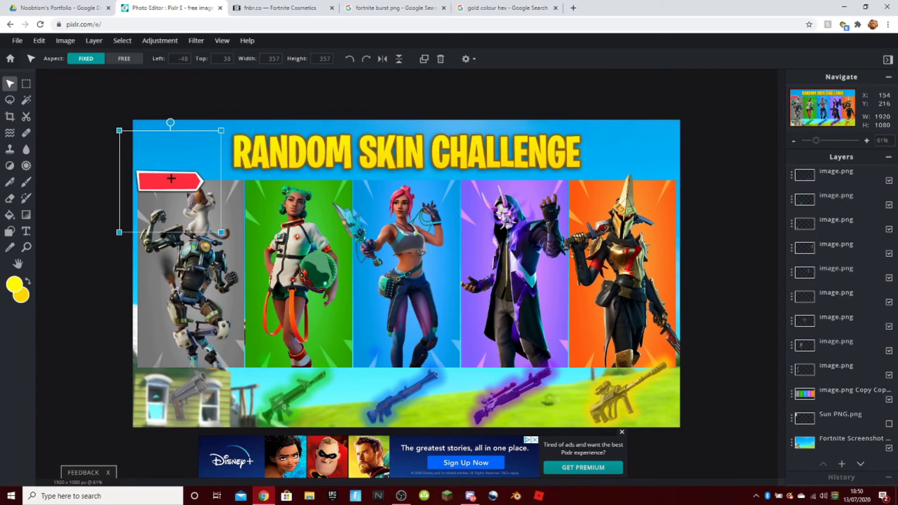
Delete the red arrow banner layer.
{"action": "left_click", "coordinate": [433, 158]}
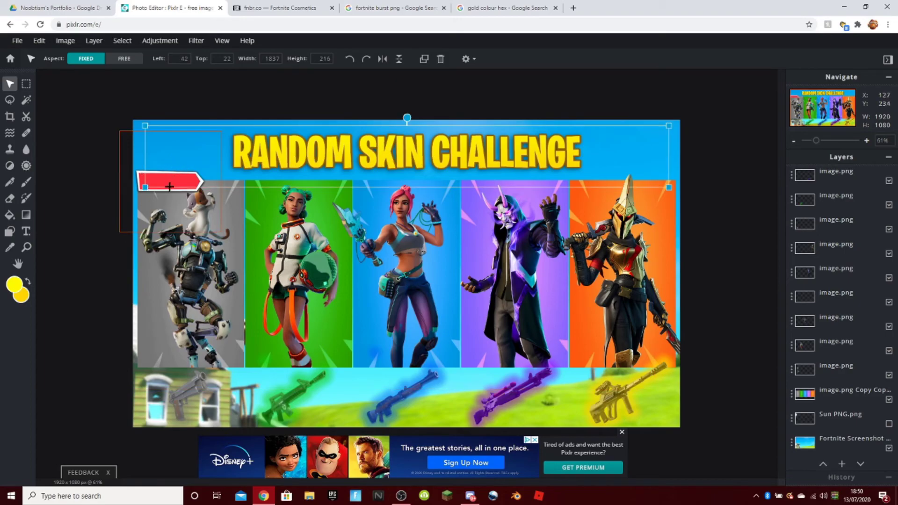
{"action": "left_click", "coordinate": [147, 186]}
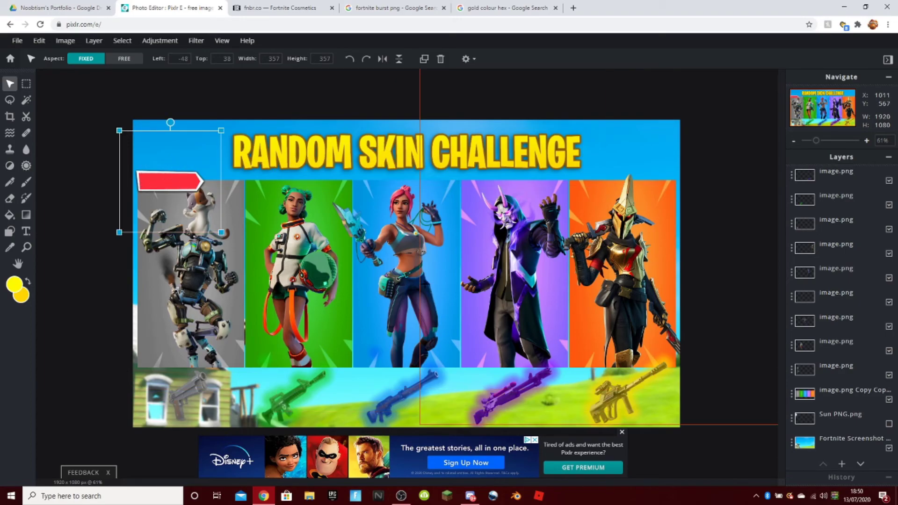
{"action": "scroll", "coordinate": [412, 302], "scroll_direction": "down", "scroll_amount": 2}
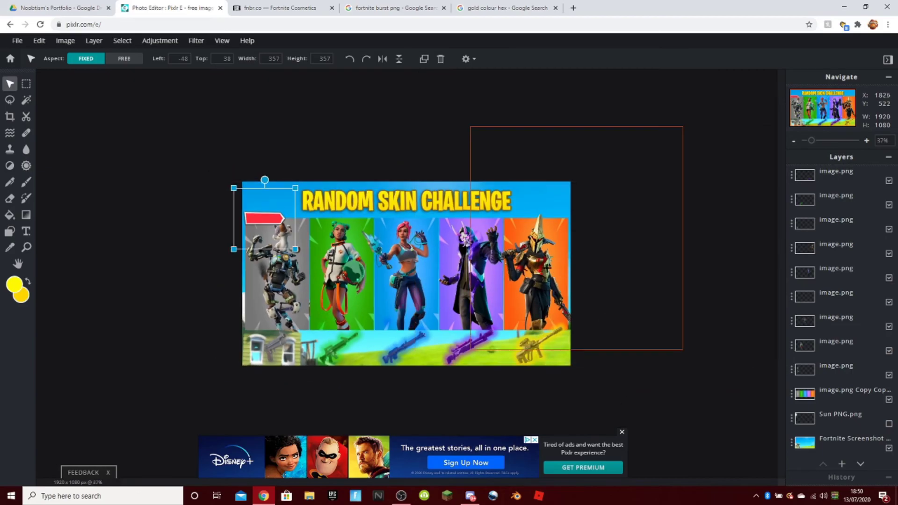
{"action": "key", "text": "Delete"}
Check Mythic Only Thumbnail.png in the Google Drive portfolio as a design reference, and return to Pixlr.
{"action": "left_click", "coordinate": [282, 2]}
{"action": "left_click", "coordinate": [377, 2]}
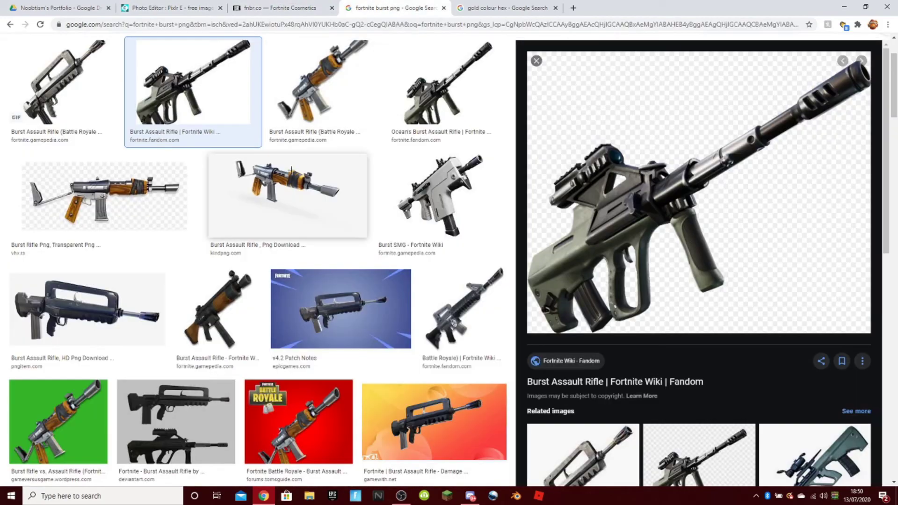
{"action": "key", "text": "ctrl+1"}
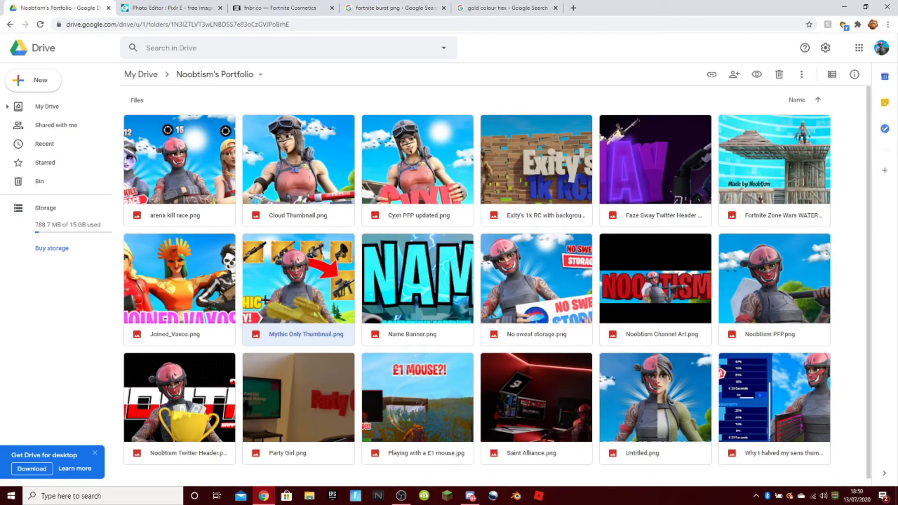
{"action": "double_click", "coordinate": [260, 300]}
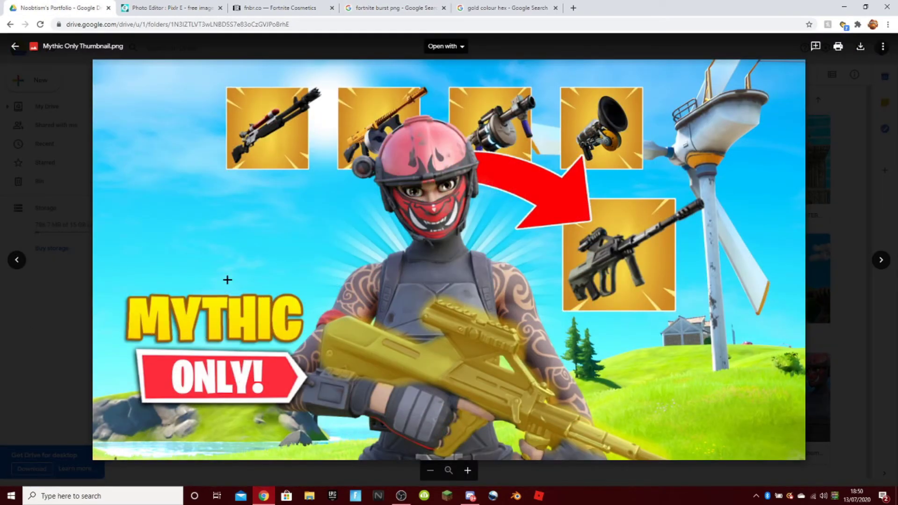
{"action": "key", "text": "Escape"}
{"action": "left_click", "coordinate": [196, 3]}
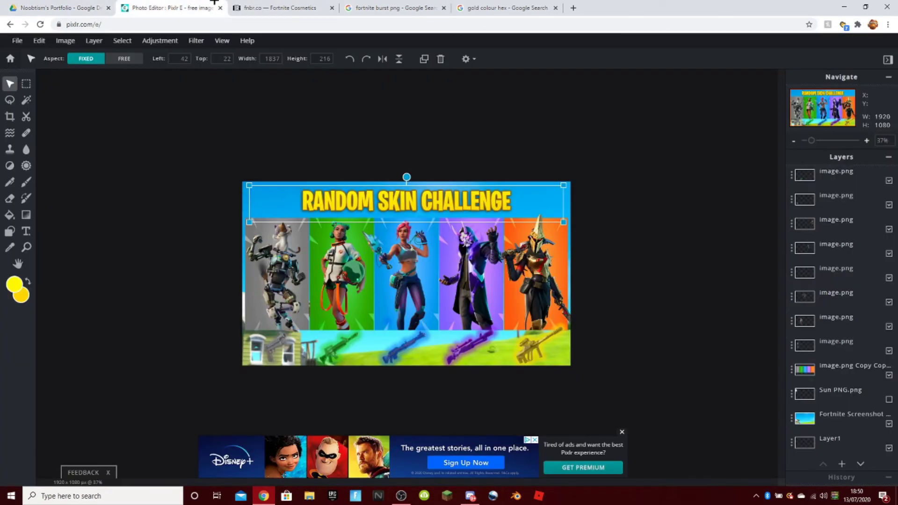
{"action": "scroll", "coordinate": [502, 276], "scroll_direction": "up", "scroll_amount": 3}
{"action": "left_click", "coordinate": [144, 88]}
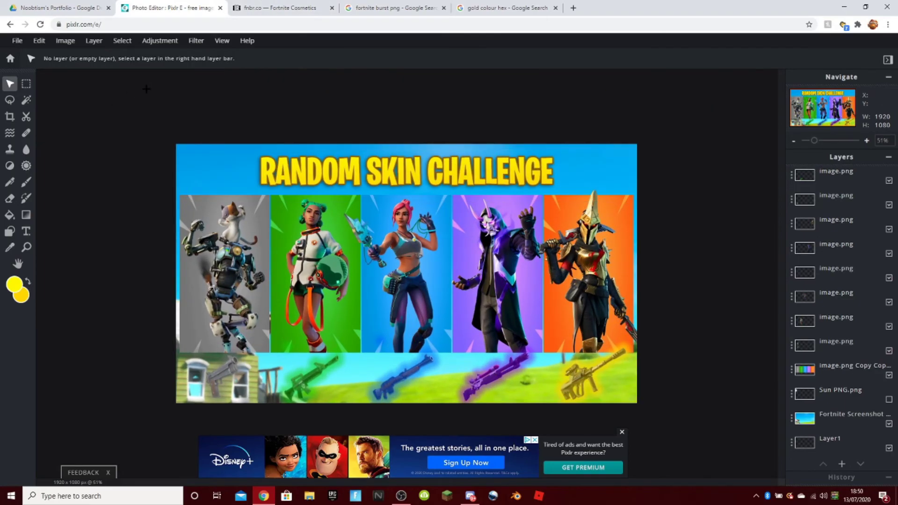
{"action": "scroll", "coordinate": [561, 253], "scroll_direction": "down", "scroll_amount": 1}
{"action": "scroll", "coordinate": [559, 254], "scroll_direction": "down", "scroll_amount": 2}
{"action": "scroll", "coordinate": [579, 379], "scroll_direction": "up", "scroll_amount": 2}
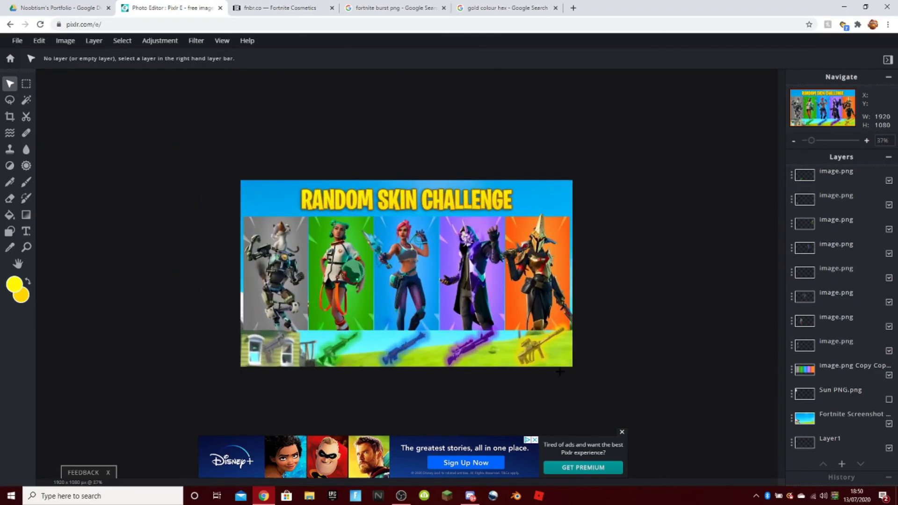
{"action": "scroll", "coordinate": [514, 394], "scroll_direction": "up", "scroll_amount": 1}
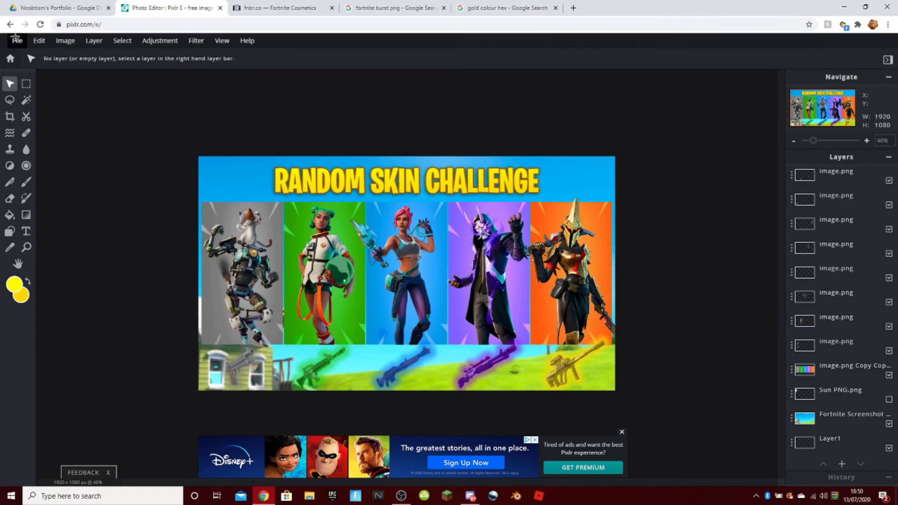
Download the thumbnail as a 1920 × 1080 PNG under a file name beginning with "Random Skin".
{"action": "left_click", "coordinate": [16, 41]}
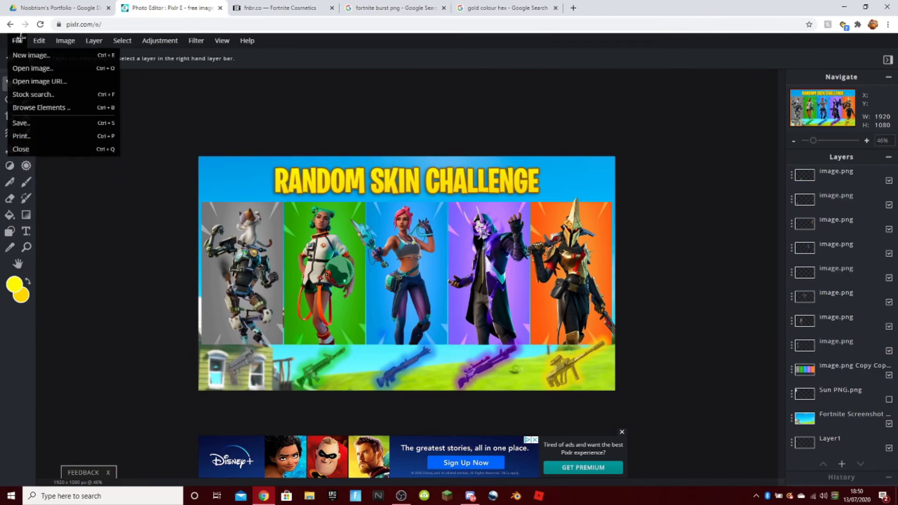
{"action": "left_click", "coordinate": [21, 123]}
{"action": "left_click", "coordinate": [594, 236]}
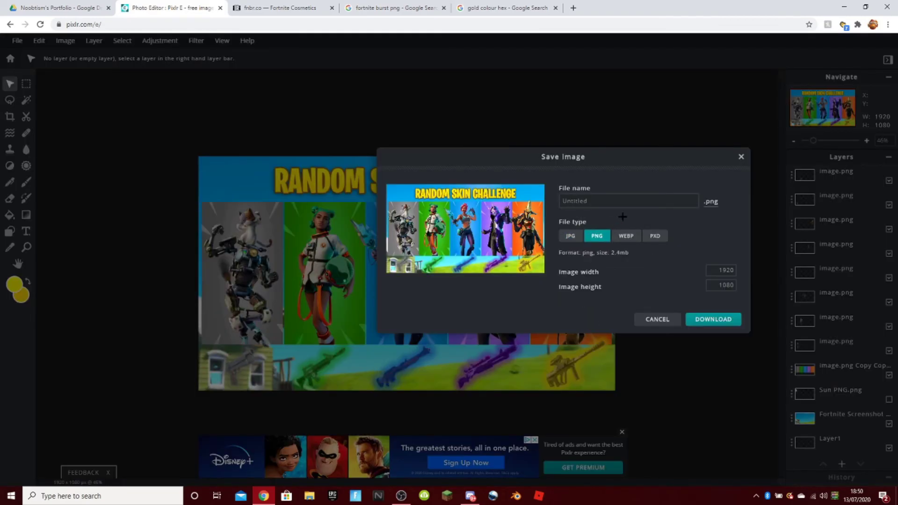
{"action": "left_click_drag", "start_coordinate": [617, 252], "coordinate": [629, 253]}
{"action": "left_click_drag", "start_coordinate": [592, 202], "coordinate": [561, 204]}
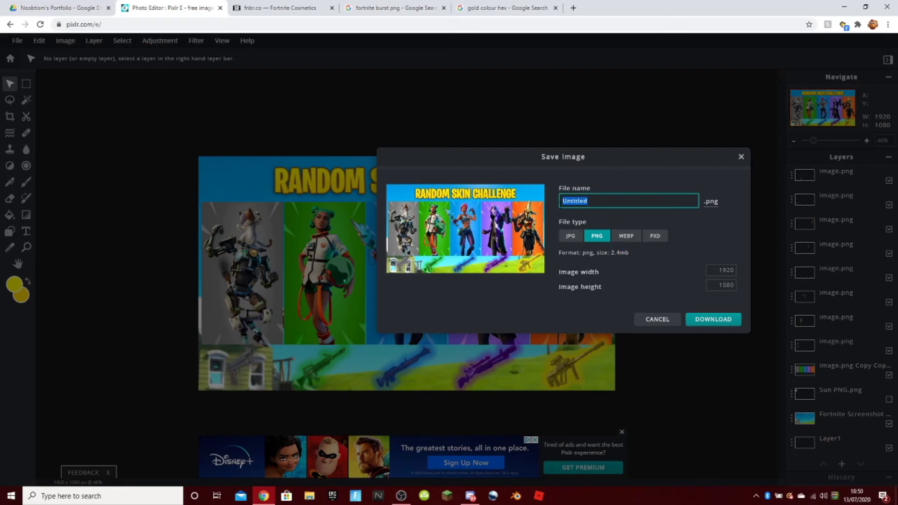
{"action": "type", "text": "Randlo"}
{"action": "left_click", "coordinate": [732, 318]}
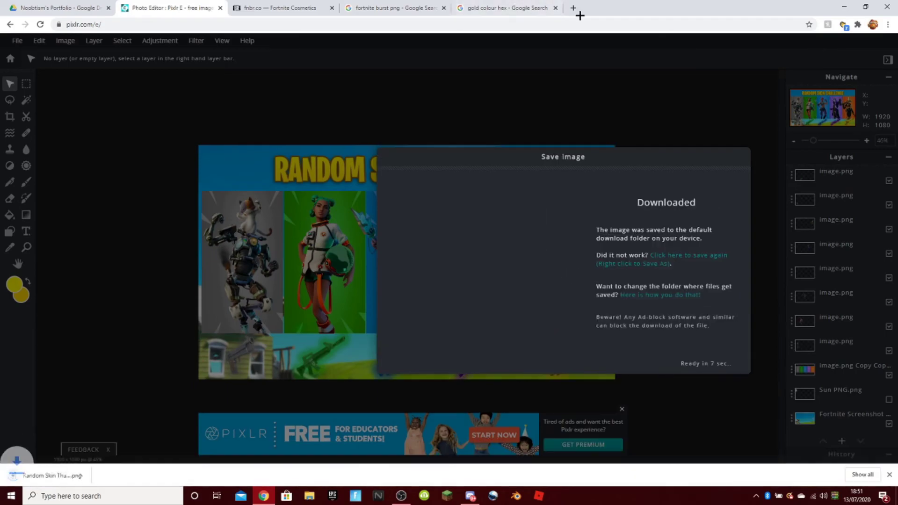
Switch to Canva in a new browser tab and create a YouTube Thumbnail design.
{"action": "left_click", "coordinate": [574, 9]}
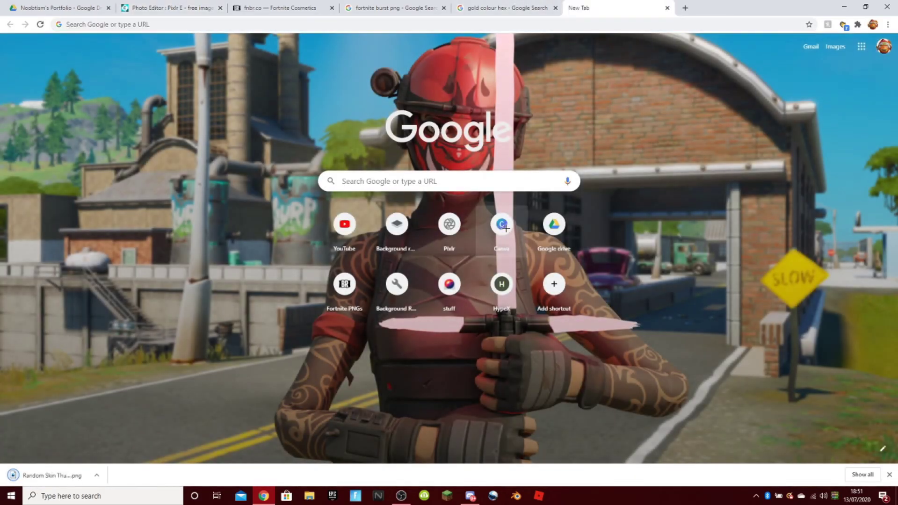
{"action": "left_click", "coordinate": [504, 227]}
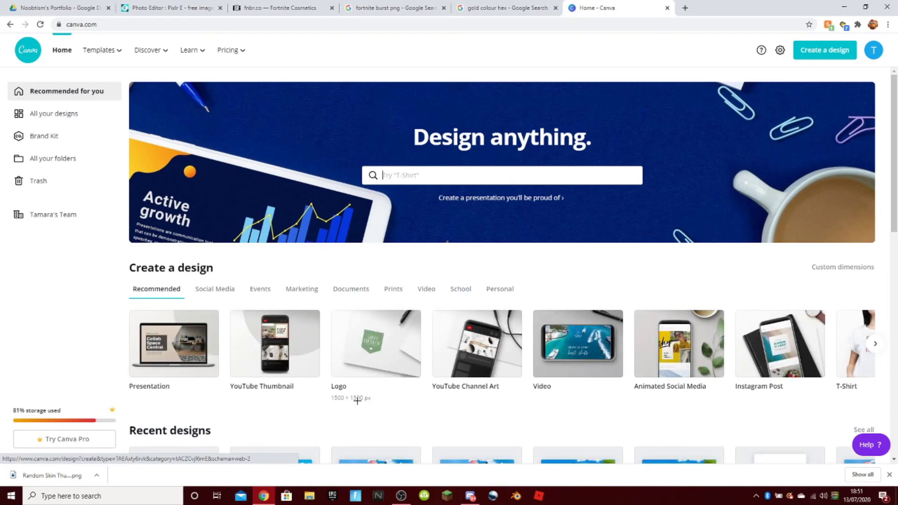
{"action": "left_click", "coordinate": [267, 391]}
Upload the downloaded thumbnail PNG, place it on the Canva page and enlarge it to fill the whole page.
{"action": "left_click_drag", "start_coordinate": [63, 477], "coordinate": [465, 263]}
{"action": "left_click_drag", "start_coordinate": [546, 276], "coordinate": [475, 236]}
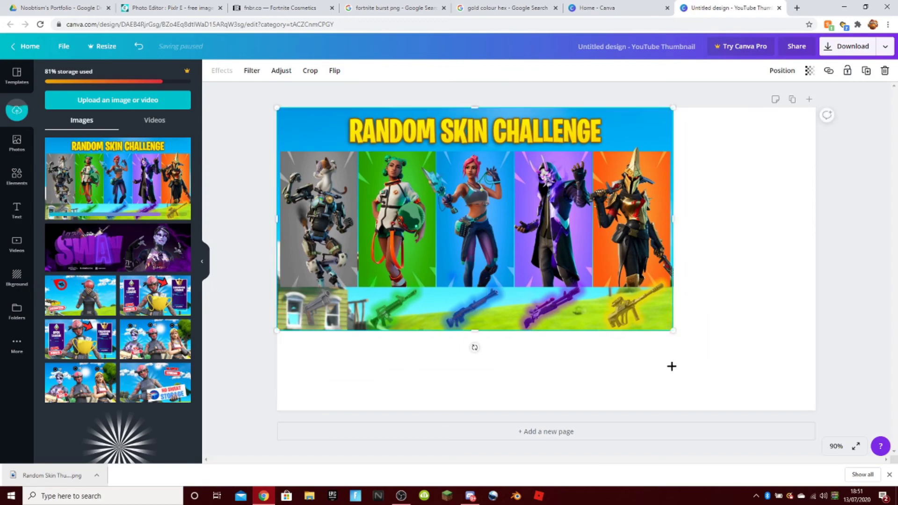
{"action": "left_click_drag", "start_coordinate": [671, 334], "coordinate": [813, 416]}
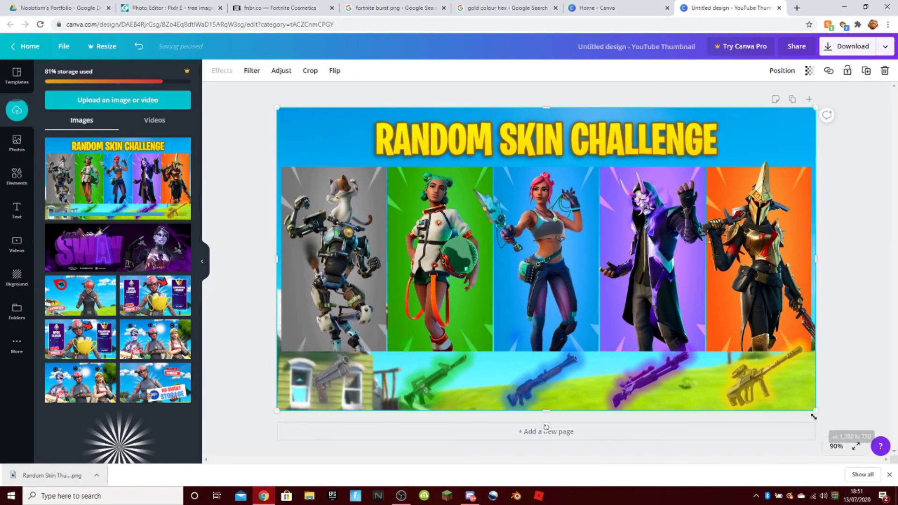
{"action": "left_click", "coordinate": [877, 329]}
Title the Canva design "Random Skin Challenge Thumbnail".
{"action": "left_click", "coordinate": [642, 49]}
{"action": "key", "text": "BackSpace"}
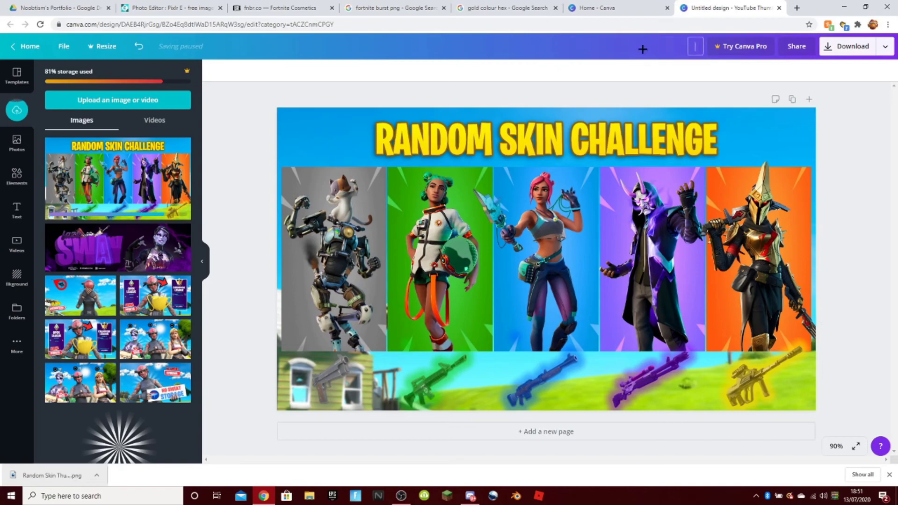
{"action": "type", "text": "Random Skin Challenge Thumbnail"}
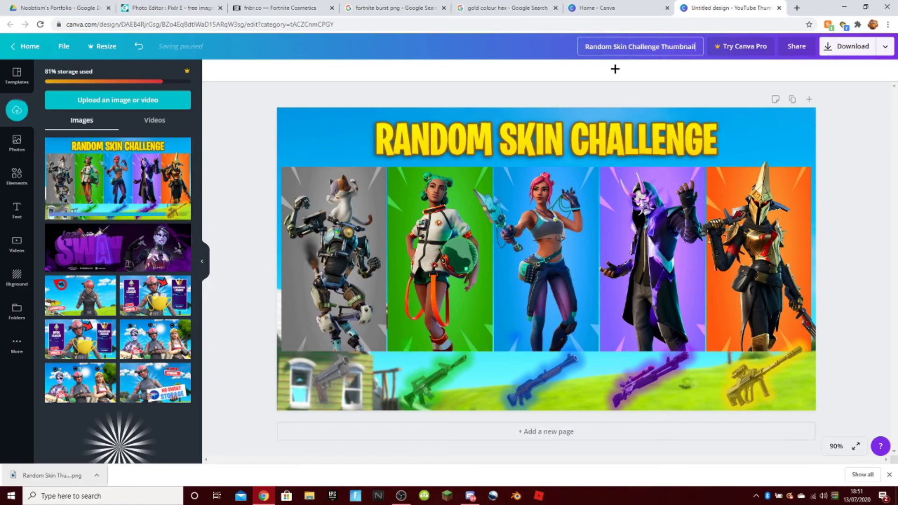
Download the titled Canva design as a PNG, and view the downloaded image at full size in the photo viewer.
{"action": "left_click", "coordinate": [734, 97]}
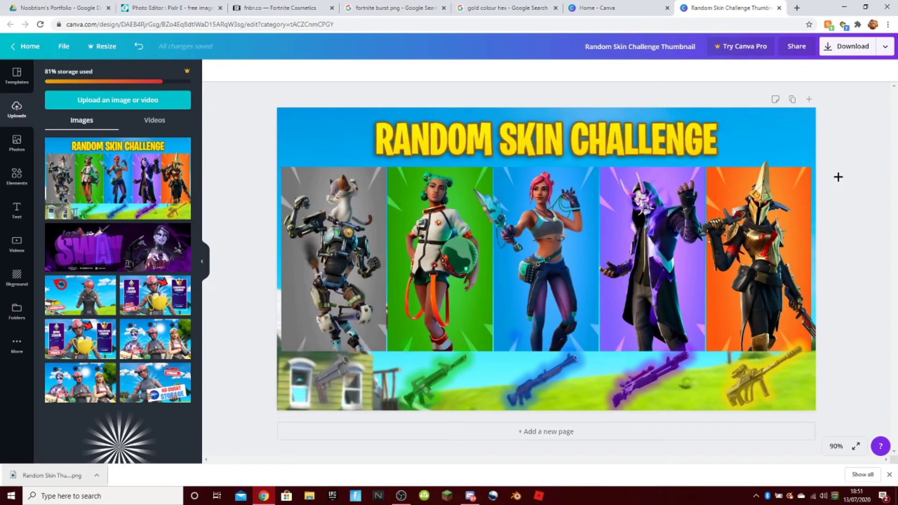
{"action": "left_click", "coordinate": [847, 47]}
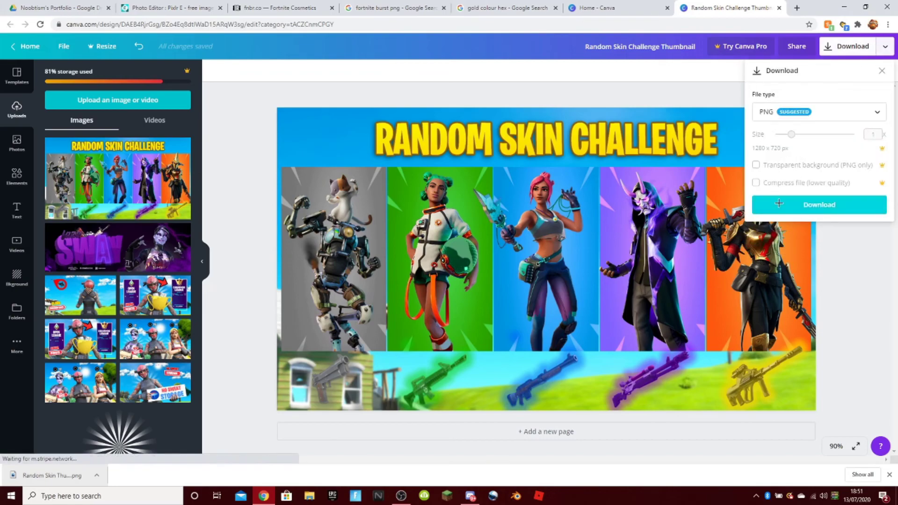
{"action": "left_click", "coordinate": [779, 203]}
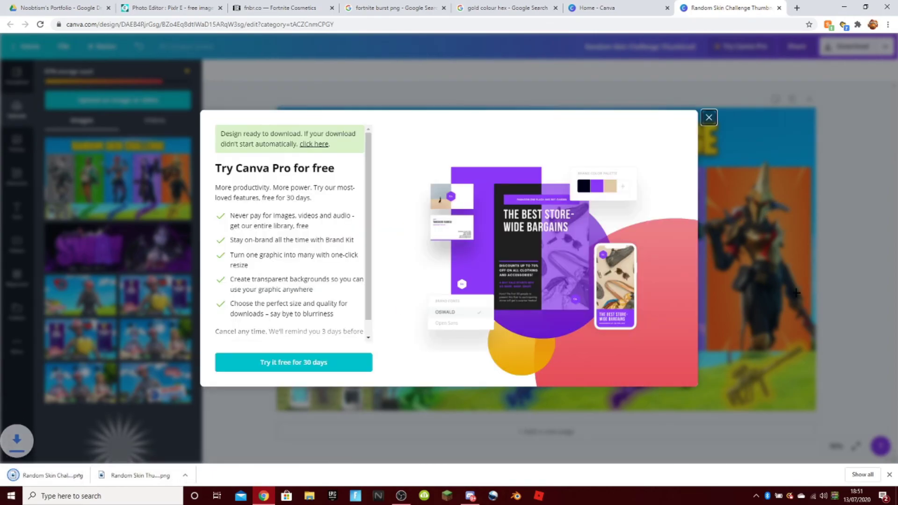
{"action": "left_click", "coordinate": [706, 115]}
{"action": "left_click", "coordinate": [14, 475]}
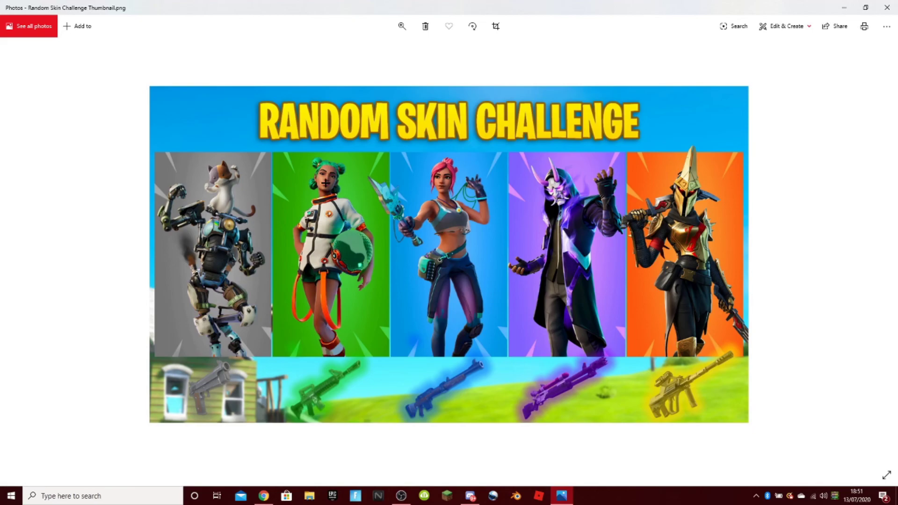
{"action": "left_click", "coordinate": [887, 8]}
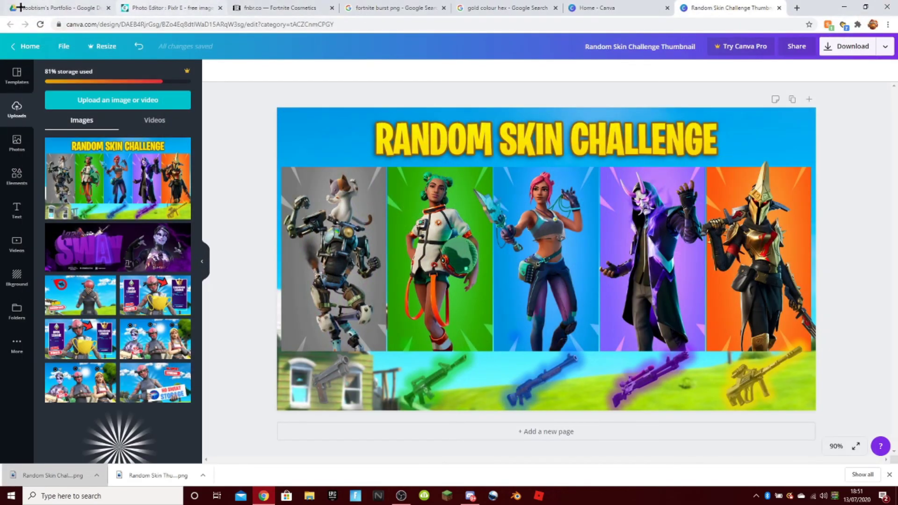
Switch to Google Drive and upload the downloaded Random Skin Challenge Thumbnail.png to the portfolio folder.
{"action": "left_click", "coordinate": [3, 3]}
{"action": "left_click_drag", "start_coordinate": [88, 445], "coordinate": [467, 421]}
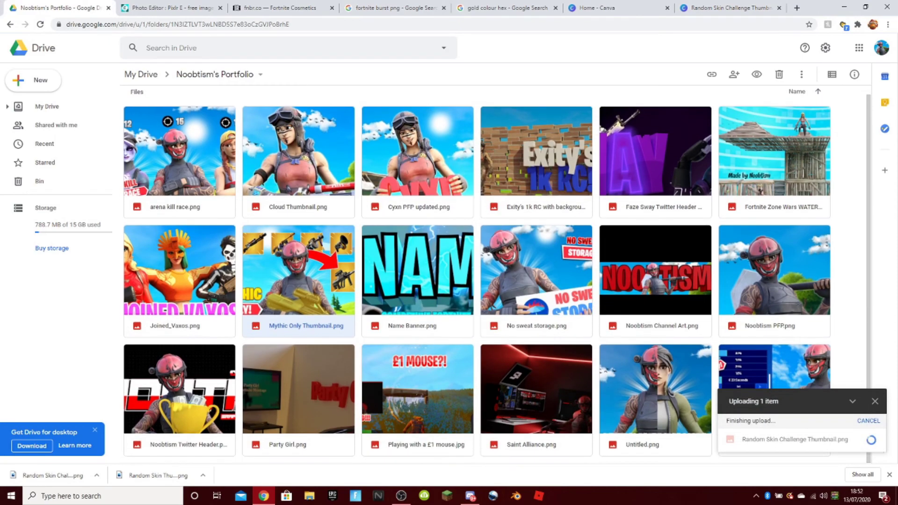
Preview the Faze Sway Twitter header and the uploaded Random Skin Challenge thumbnail in the portfolio folder.
{"action": "double_click", "coordinate": [618, 112]}
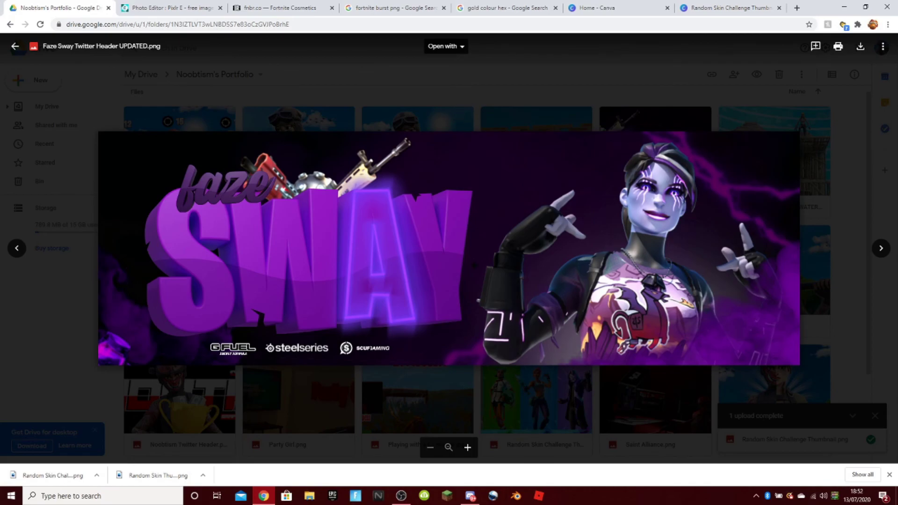
{"action": "left_click", "coordinate": [493, 88]}
{"action": "scroll", "coordinate": [572, 307], "scroll_direction": "down", "scroll_amount": 1}
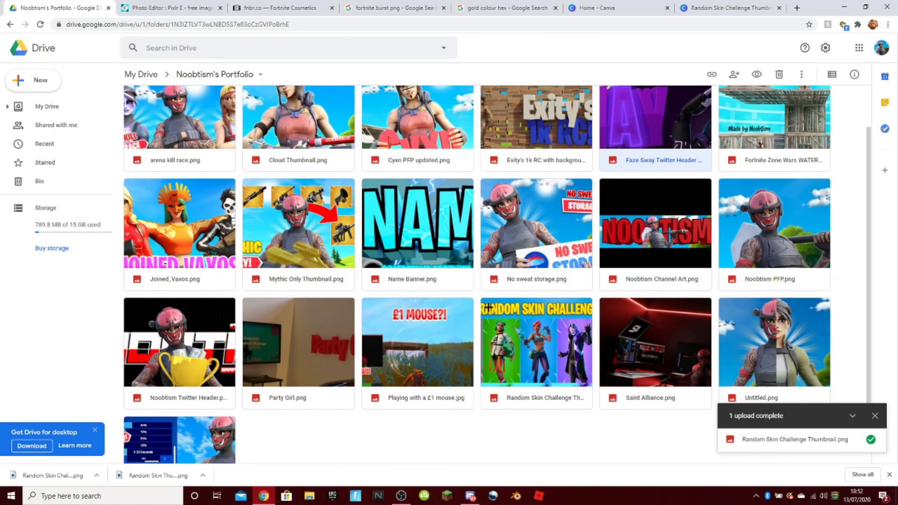
{"action": "double_click", "coordinate": [458, 282]}
{"action": "left_click", "coordinate": [453, 402]}
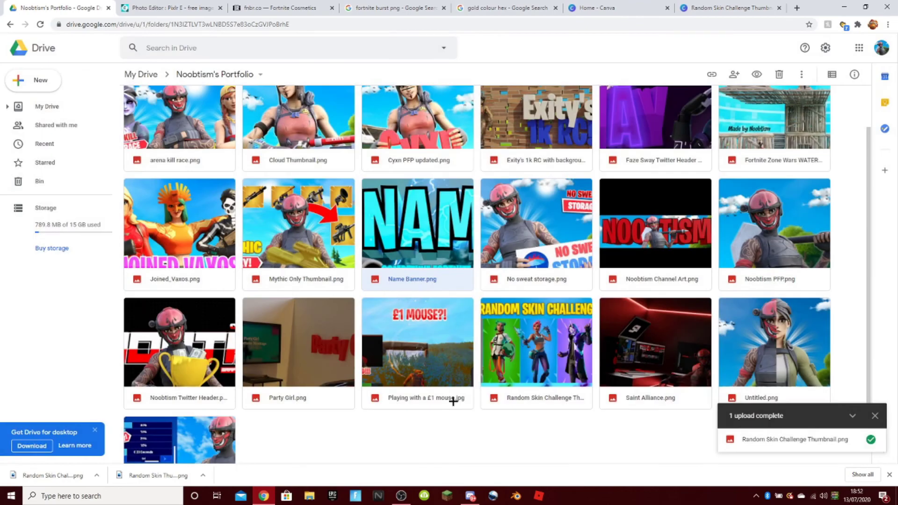
{"action": "scroll", "coordinate": [471, 383], "scroll_direction": "down", "scroll_amount": 2}
{"action": "double_click", "coordinate": [525, 319]}
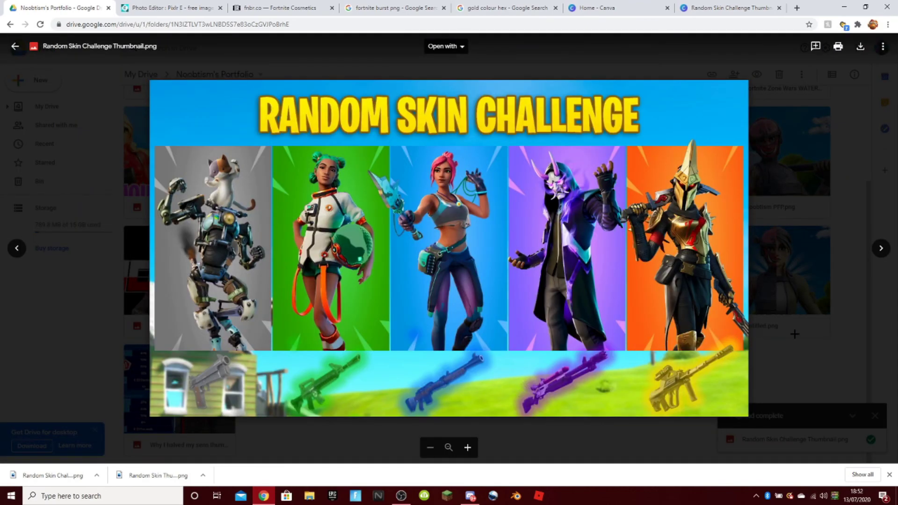
{"action": "left_click", "coordinate": [794, 334]}
{"action": "scroll", "coordinate": [719, 337], "scroll_direction": "up", "scroll_amount": 3}
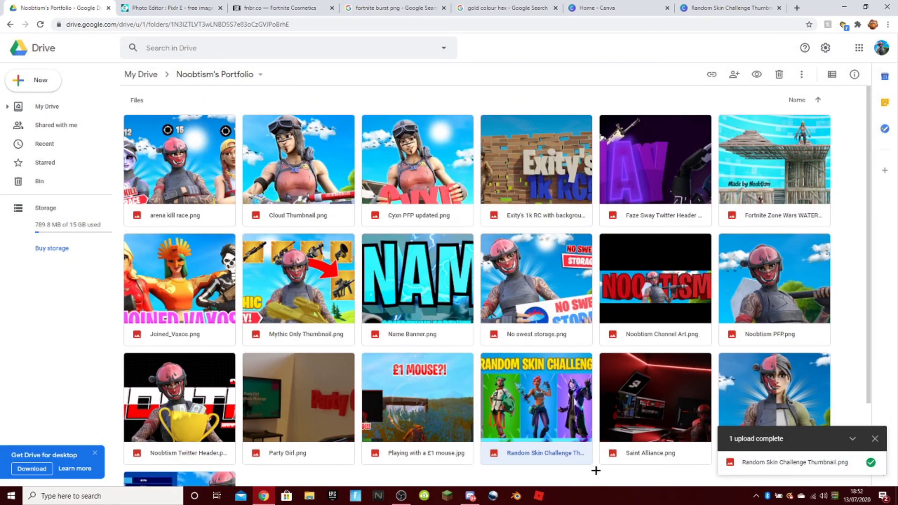
{"action": "left_click", "coordinate": [401, 496]}
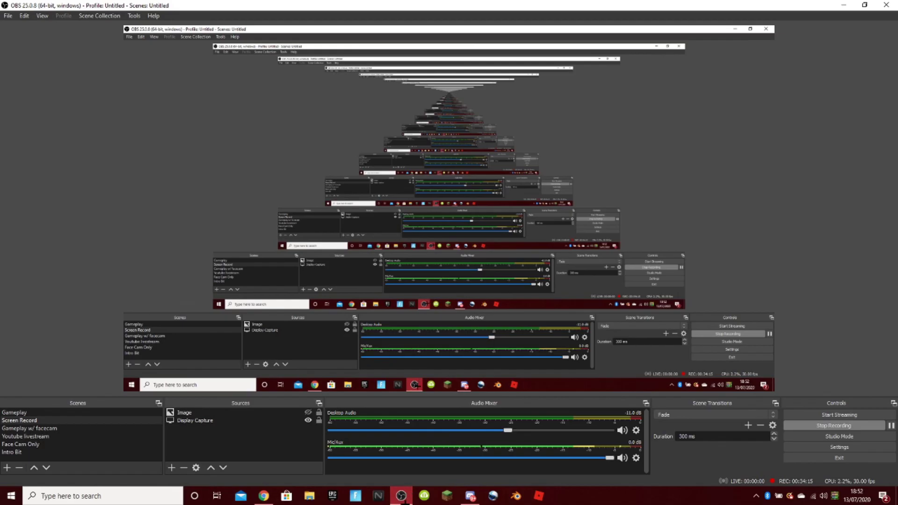